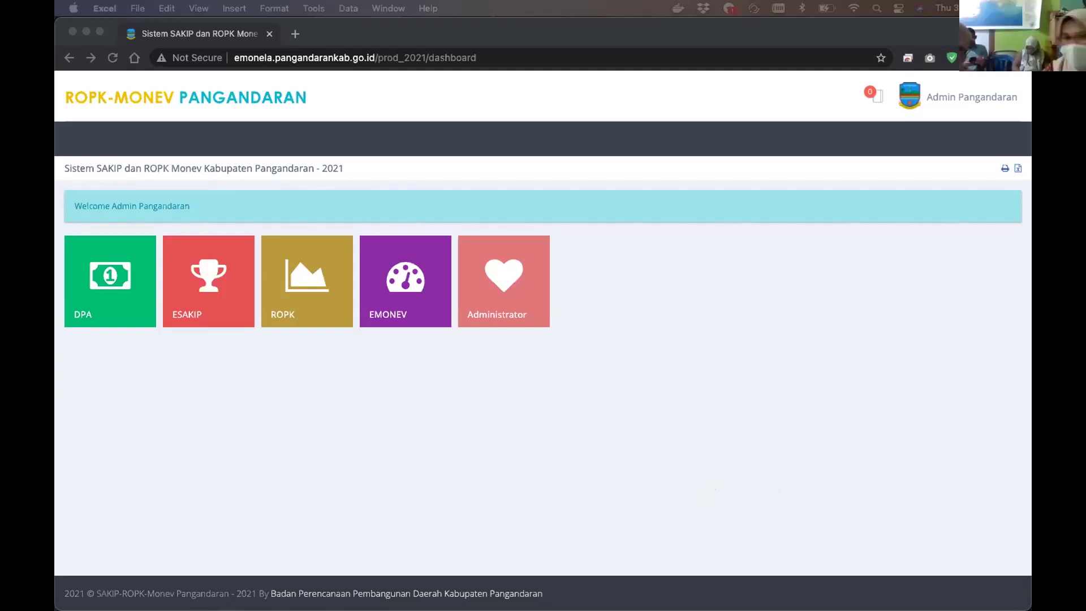
# Open the DPA module and submit BADAN PERENCANAAN PEMBANGUNAN DAERAH as the SKPD for period 2017-2022, year 2021, stage PERDA APBD
pyautogui.click(633, 422)
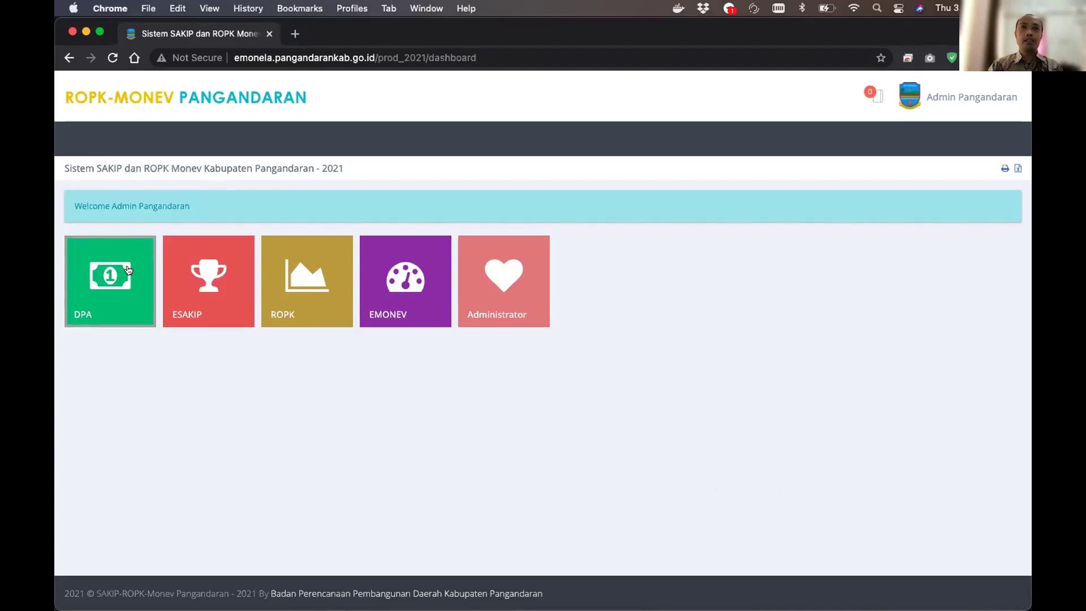
pyautogui.click(96, 308)
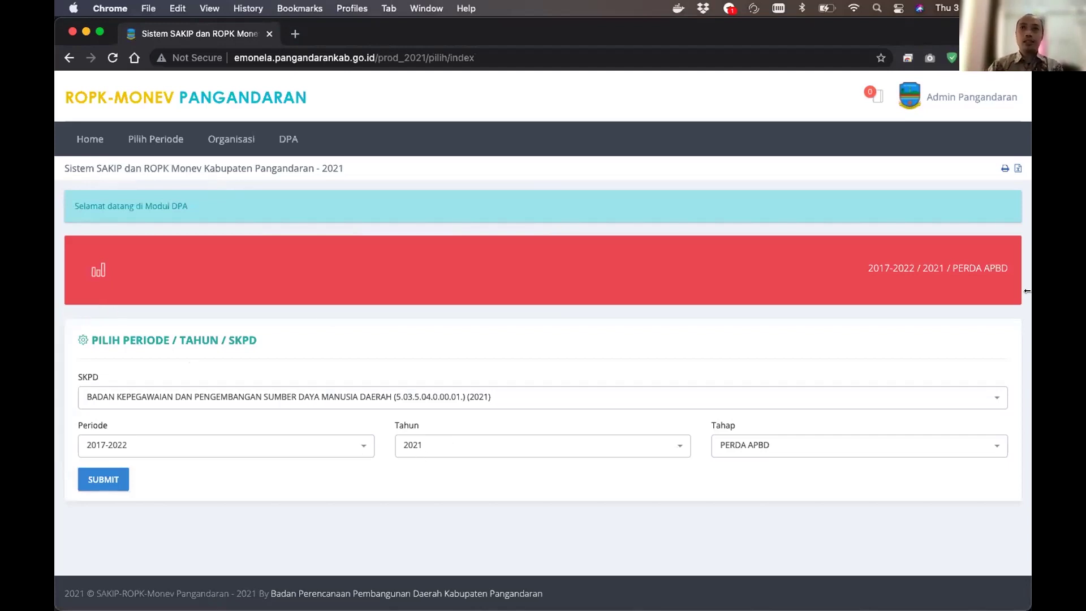
pyautogui.click(136, 399)
pyautogui.click(135, 399)
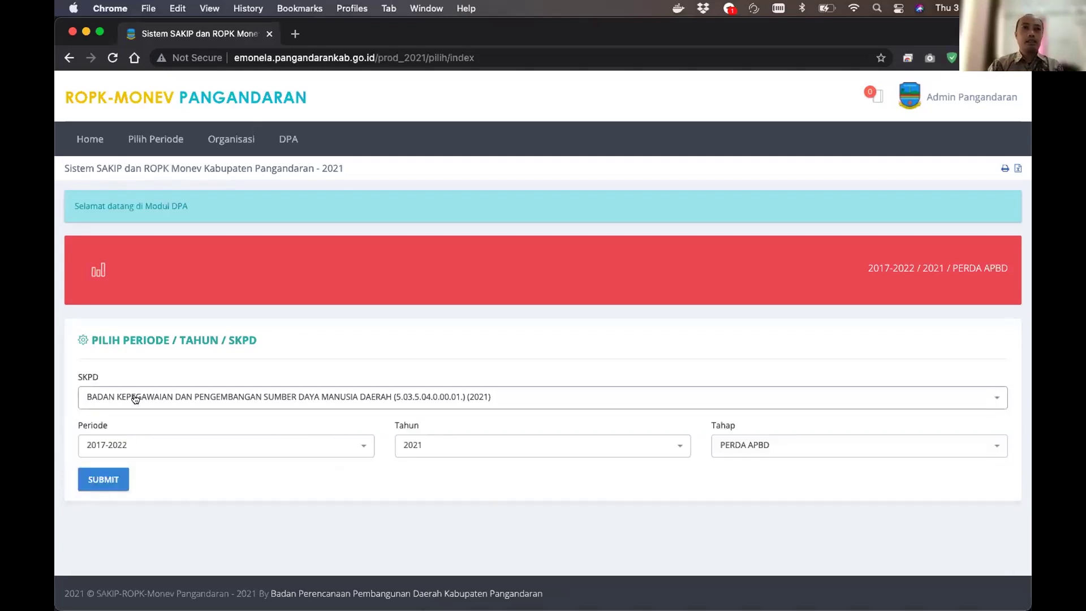
pyautogui.click(136, 399)
pyautogui.write('badan pere')
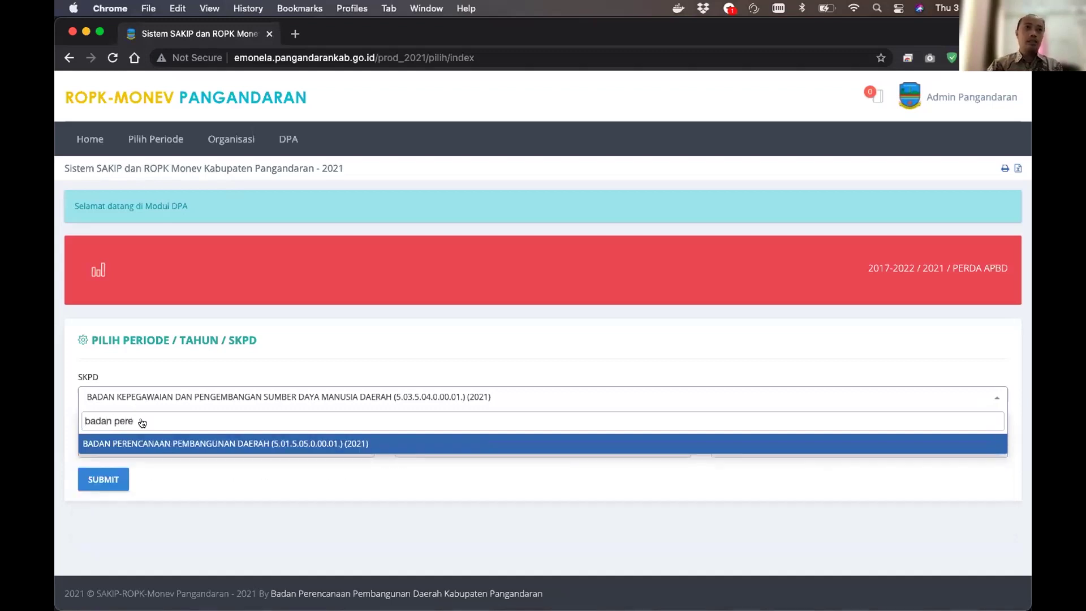
pyautogui.click(153, 444)
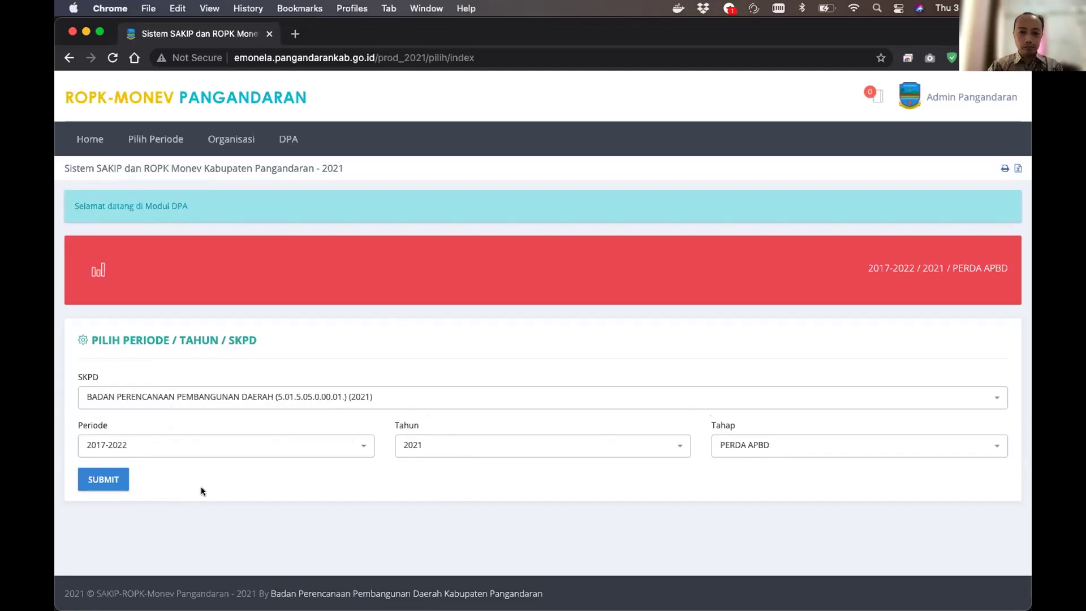
pyautogui.click(105, 485)
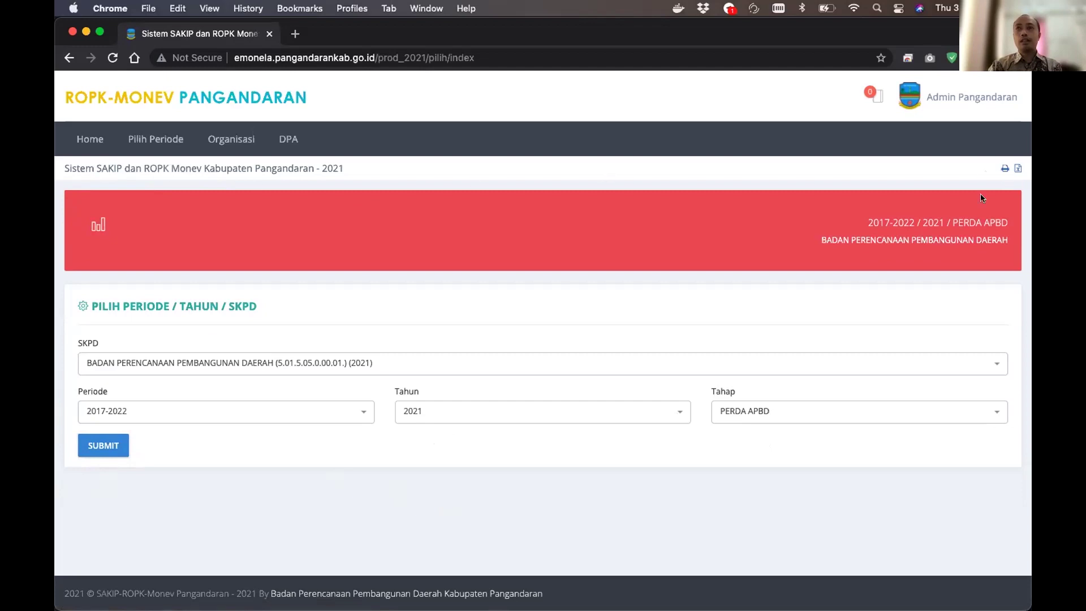
# Check the active period, year, stage and SKPD name shown in the red banner
pyautogui.moveTo(865, 219); pyautogui.dragTo(914, 218)
pyautogui.doubleClick(932, 223)
pyautogui.doubleClick(967, 223)
pyautogui.moveTo(787, 239); pyautogui.dragTo(1007, 240)
pyautogui.click(721, 212)
pyautogui.moveTo(1027, 215); pyautogui.dragTo(1012, 235)
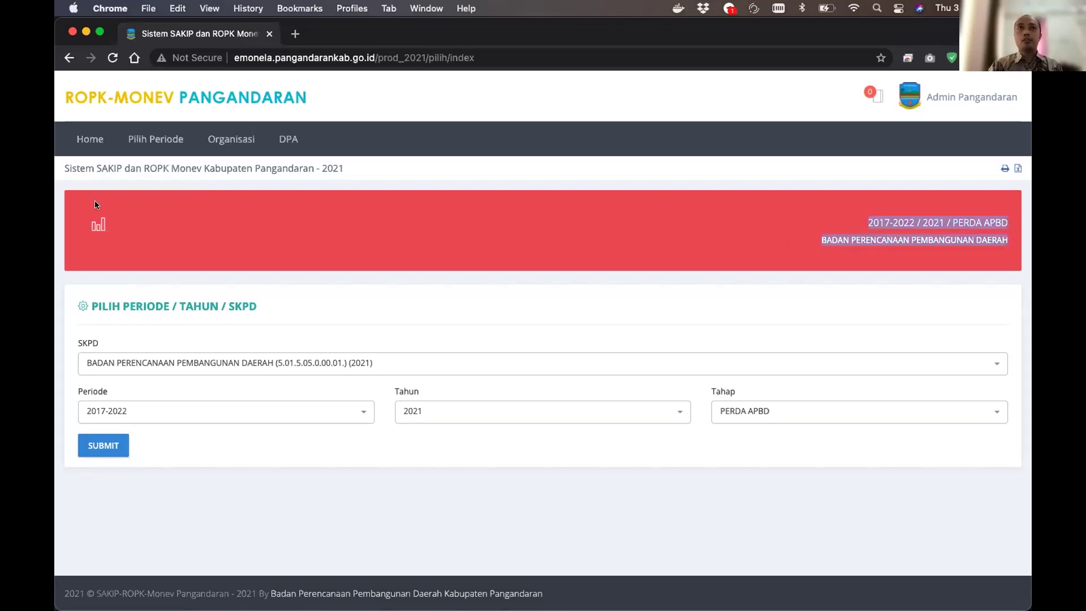
pyautogui.moveTo(857, 216); pyautogui.dragTo(1009, 241)
pyautogui.click(1011, 242)
pyautogui.moveTo(817, 243); pyautogui.dragTo(1010, 240)
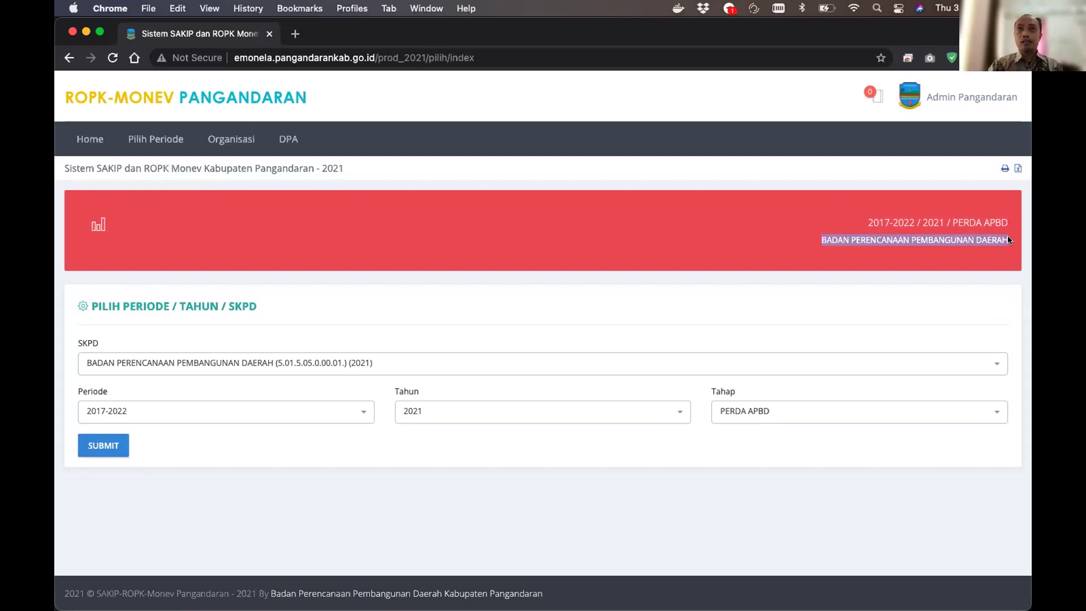
pyautogui.click(801, 252)
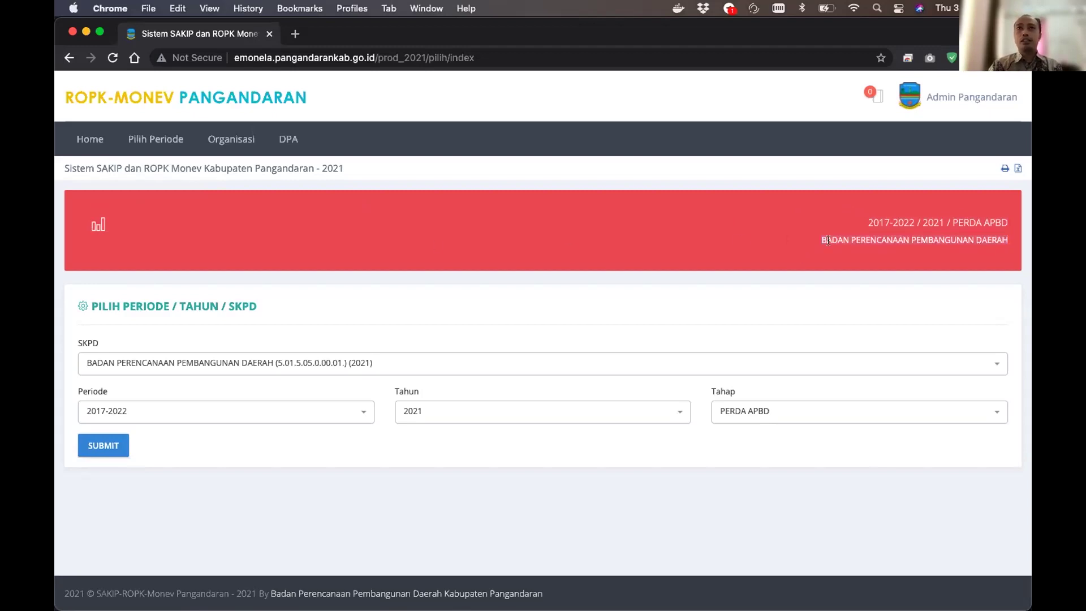
pyautogui.moveTo(819, 240); pyautogui.dragTo(1010, 244)
pyautogui.click(860, 256)
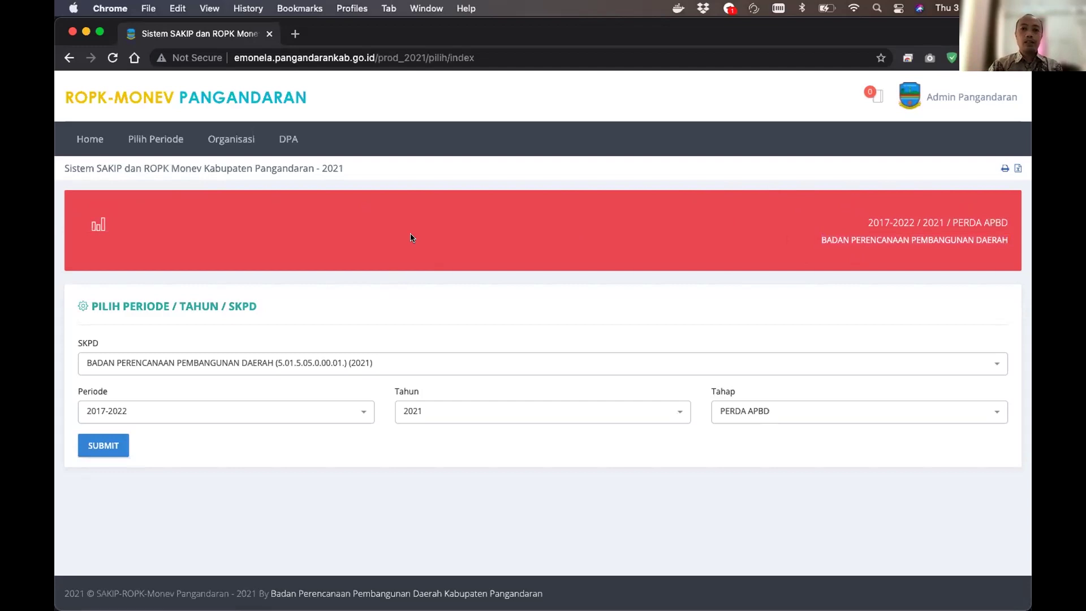
# Open the Organisasi page listing the Bidang and Subbidang of the selected SKPD
pyautogui.click(239, 141)
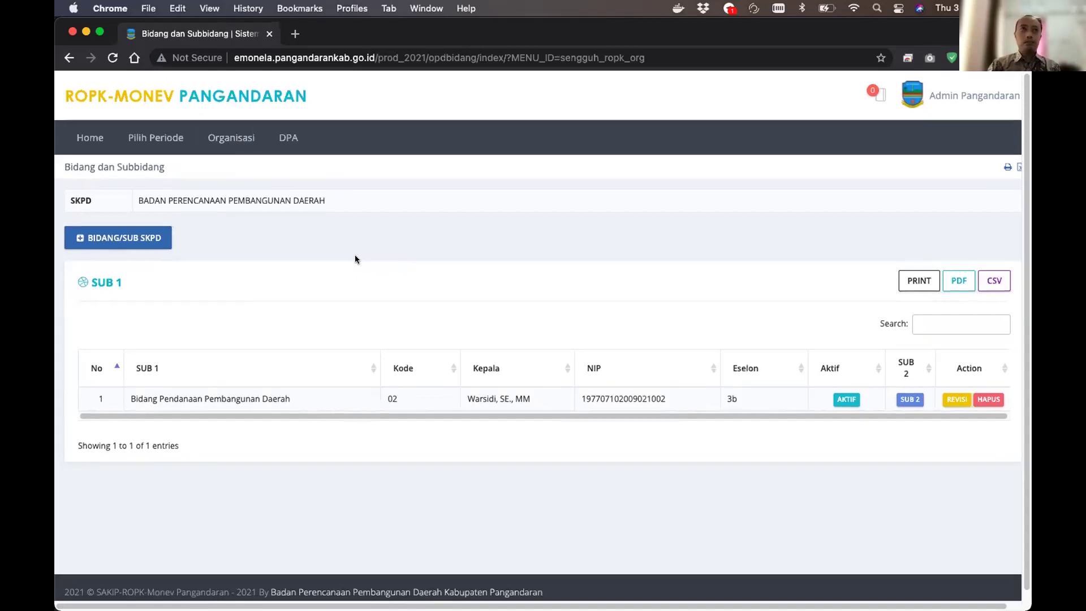
pyautogui.scroll(-1, 355, 259)
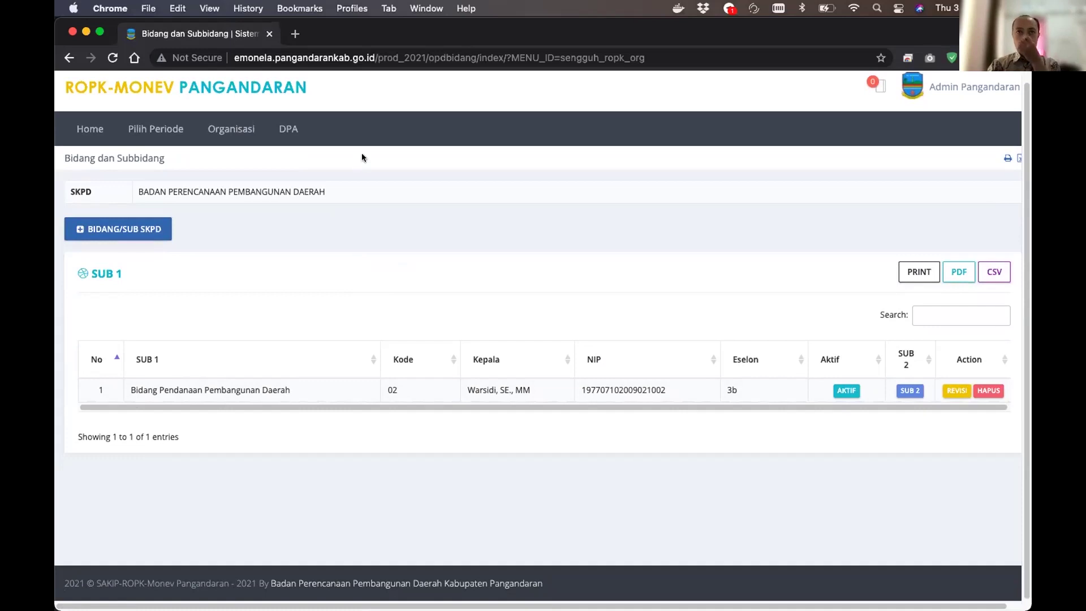
# Open the Bappeda Pangandaran website in a new browser tab and examine its Struktur Organisasi chart
pyautogui.click(294, 35)
pyautogui.write('bap')
pyautogui.press('Return')
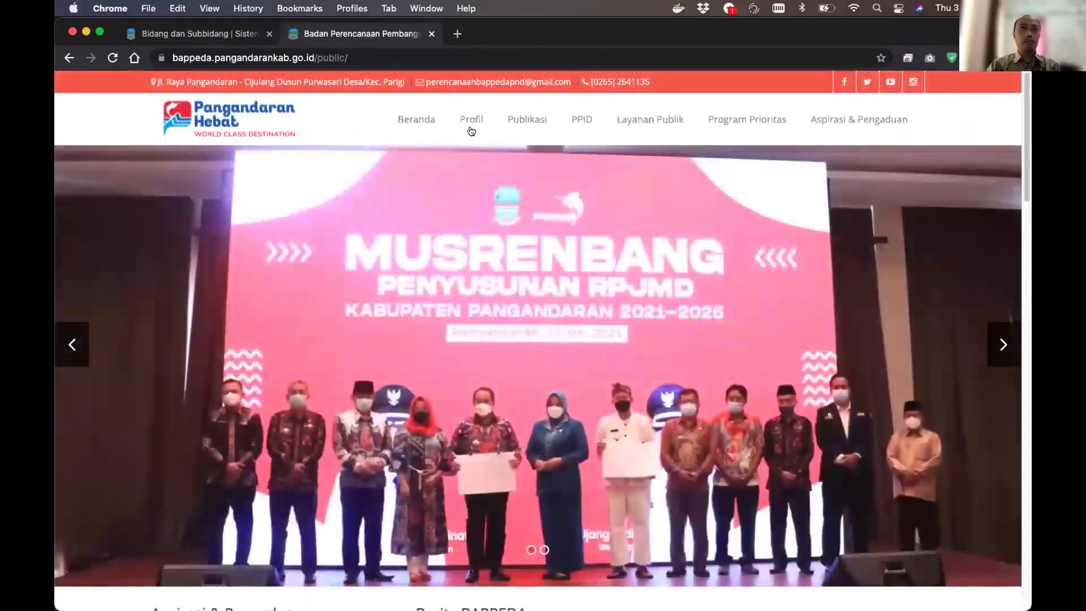
pyautogui.click(471, 119)
pyautogui.click(470, 170)
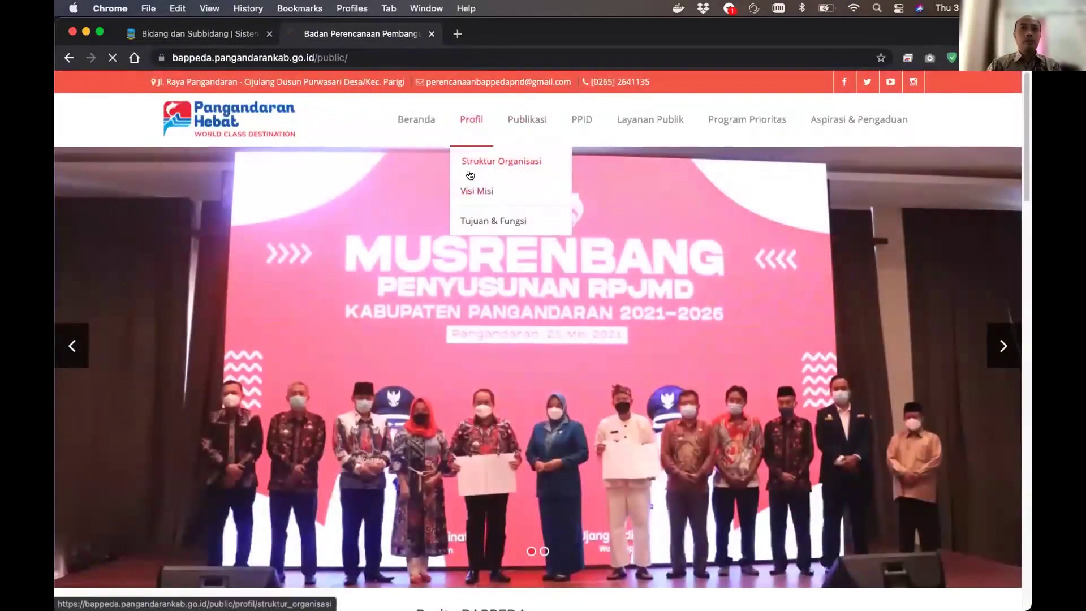
pyautogui.scroll(-3, 484, 226)
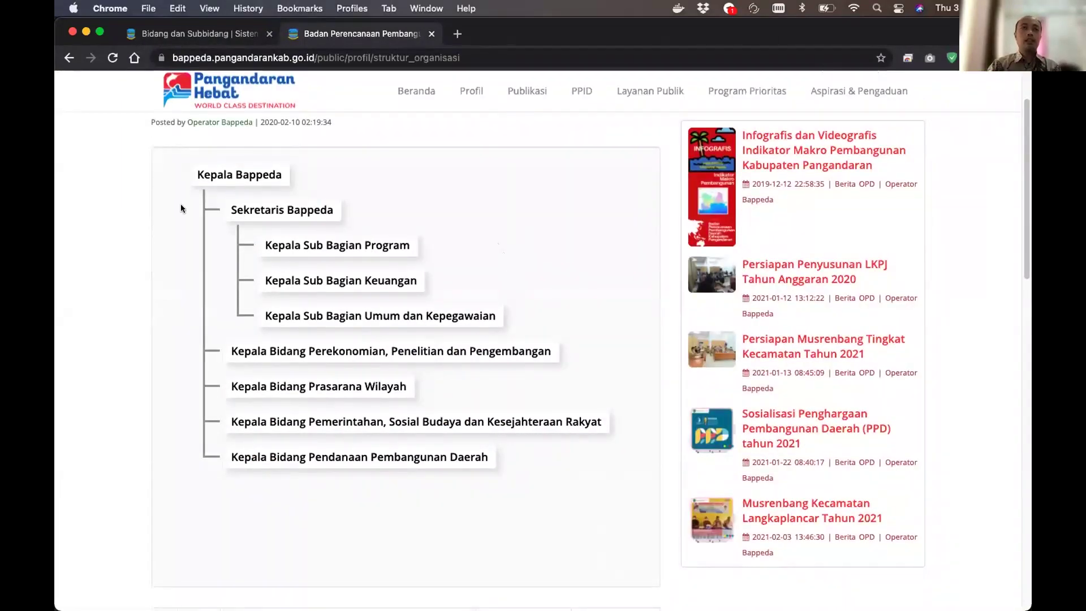
pyautogui.scroll(-1, 344, 156)
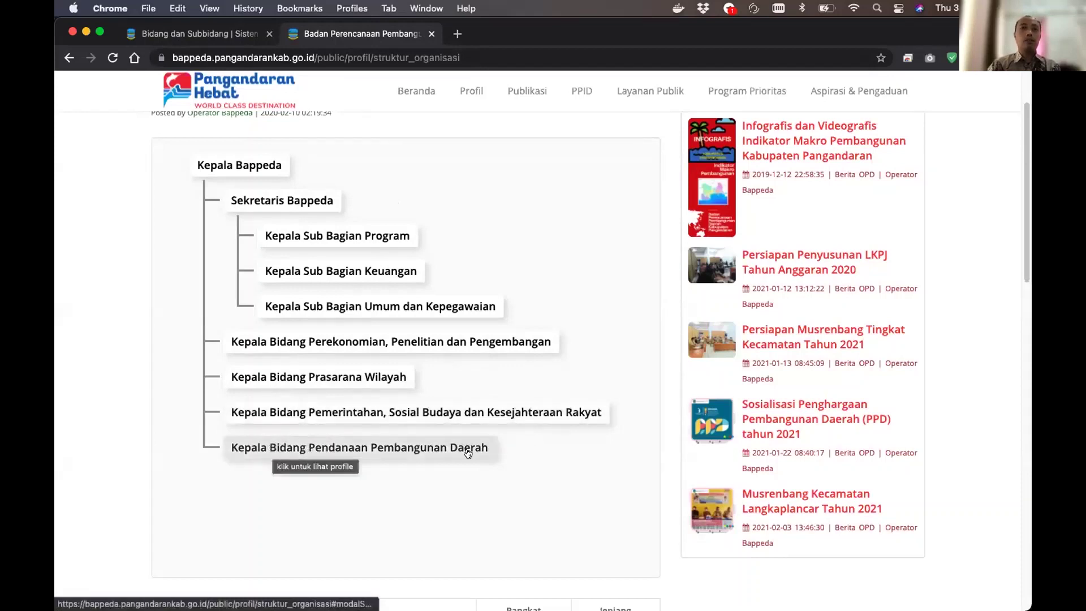
# Back in the Bidang dan Subbidang page, open the blank SUB 1 entry form, review its fields and active-position option, and leave without submitting
pyautogui.hotkey('ctrl', 'shift', 'Tab')
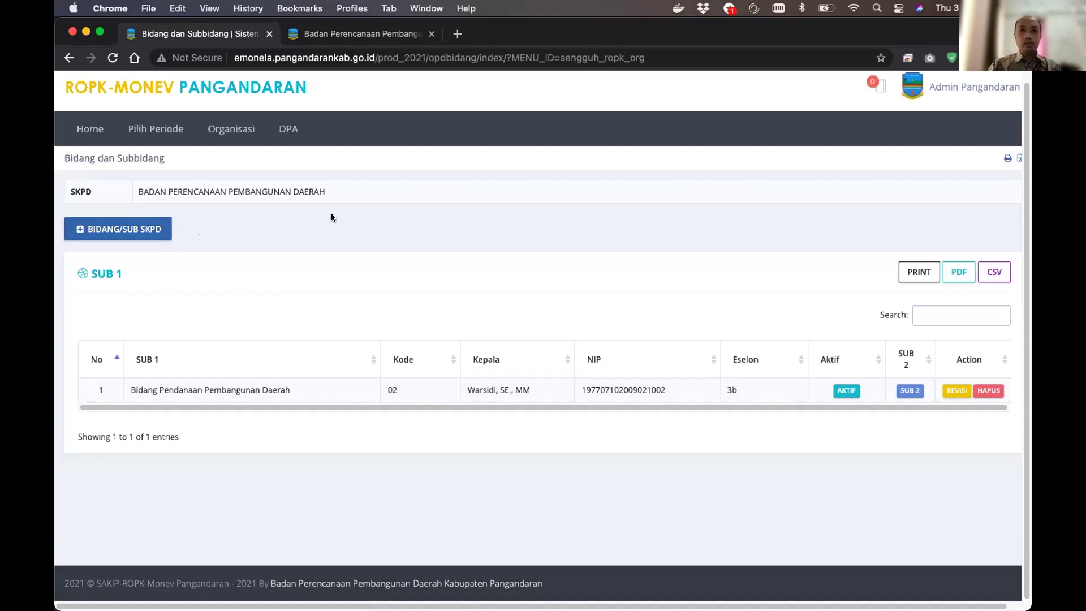
pyautogui.click(165, 224)
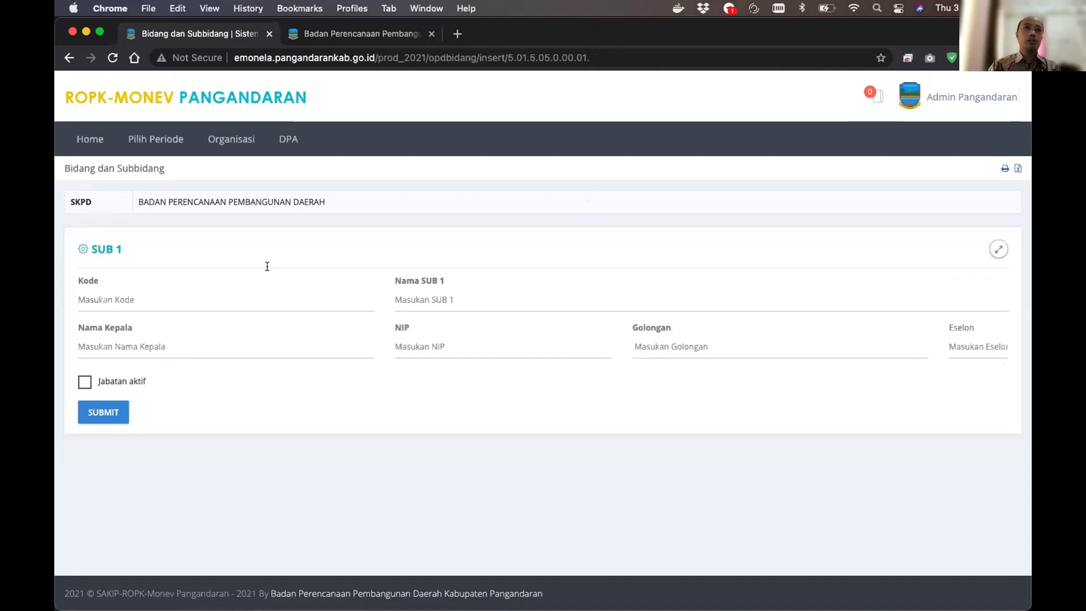
pyautogui.click(112, 301)
pyautogui.click(492, 300)
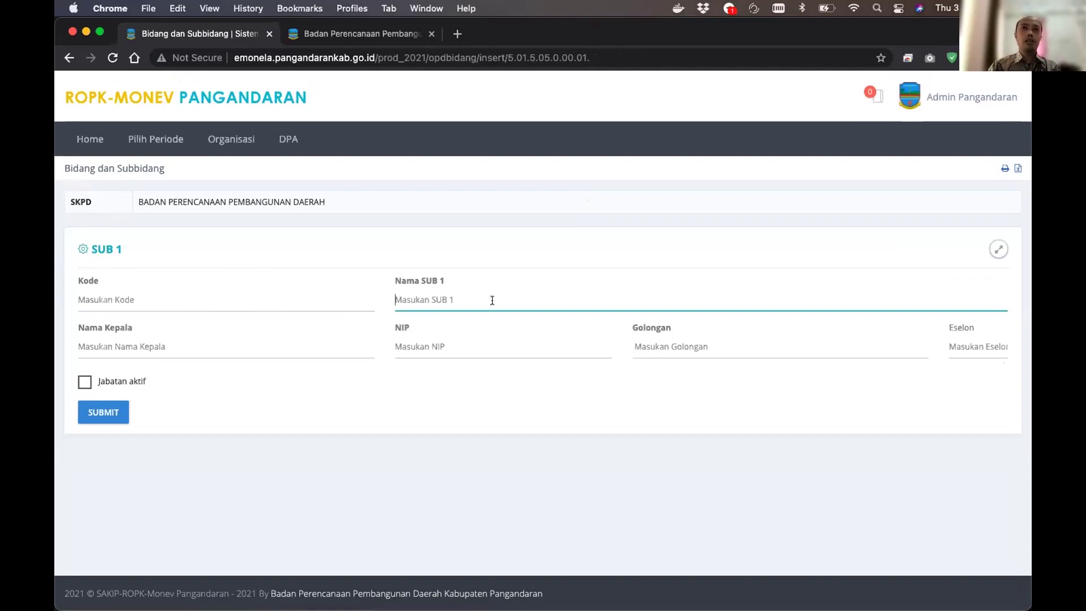
pyautogui.click(121, 354)
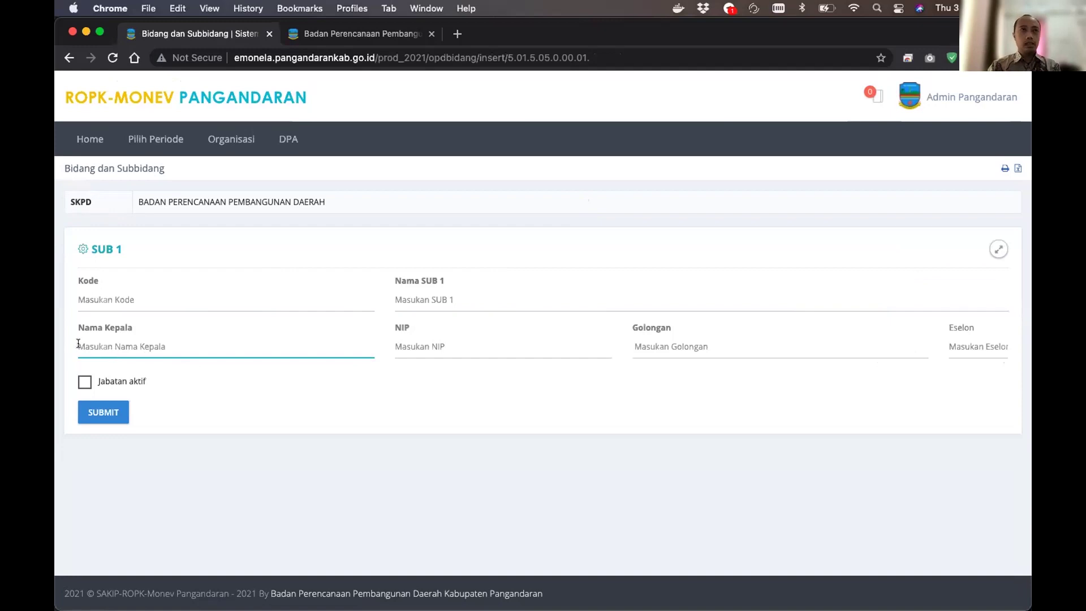
pyautogui.click(395, 342)
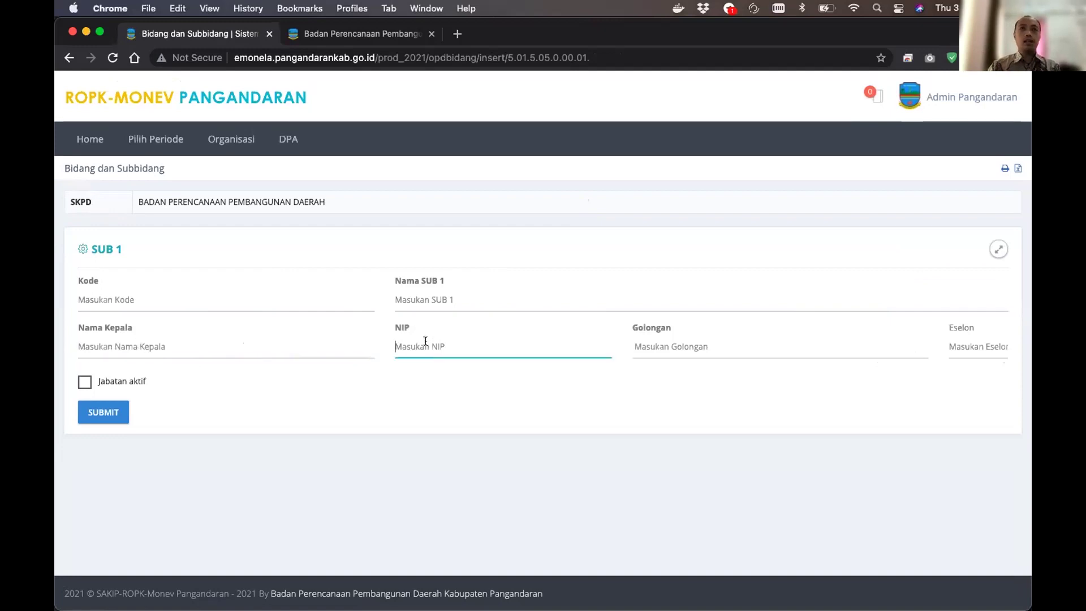
pyautogui.click(666, 338)
pyautogui.click(960, 338)
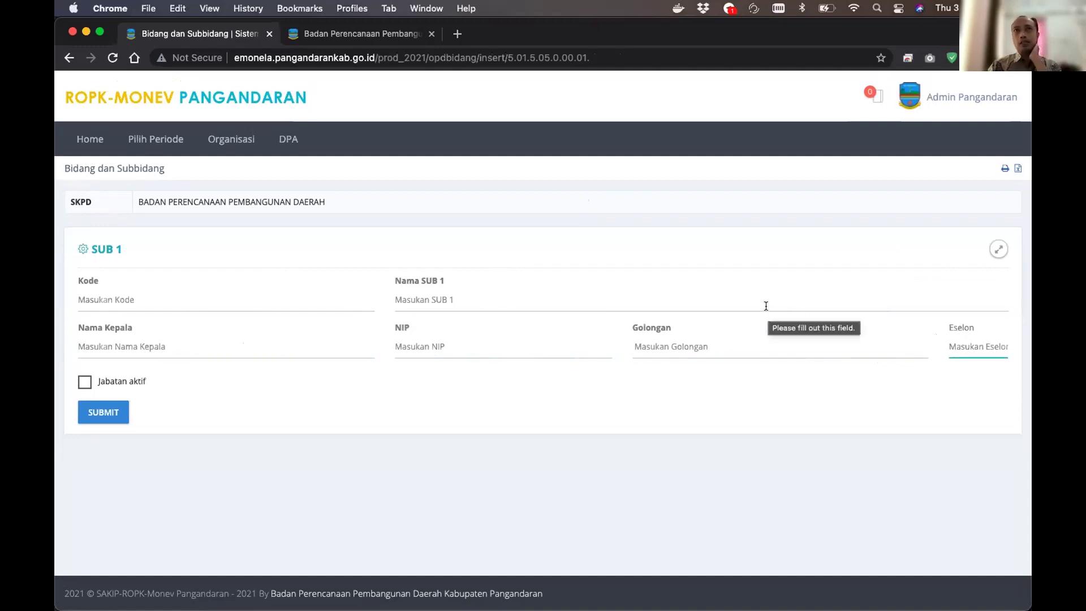
pyautogui.click(86, 381)
pyautogui.click(86, 381)
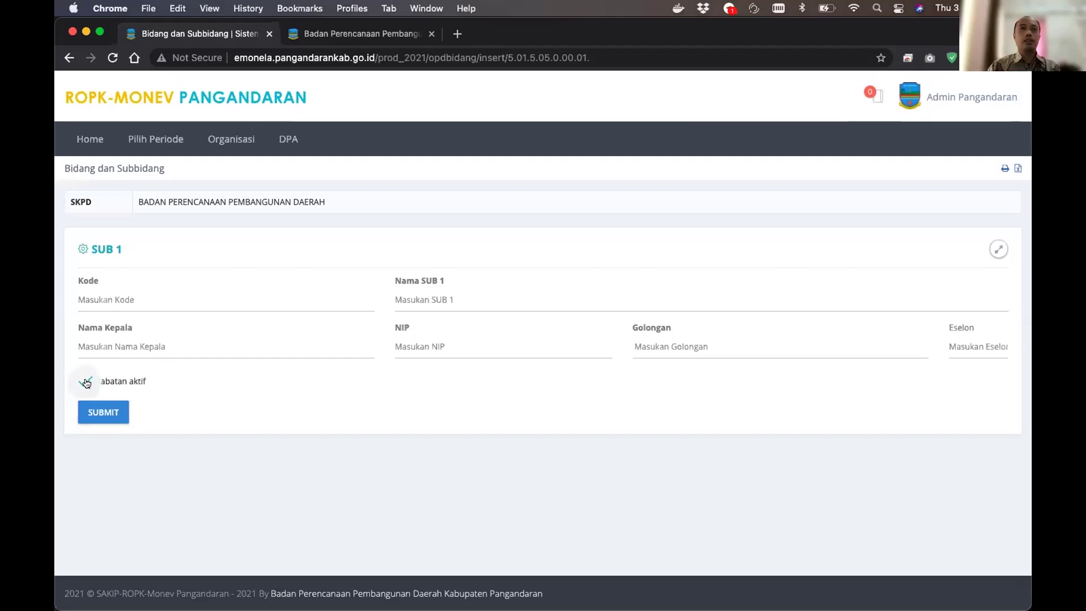
pyautogui.click(67, 58)
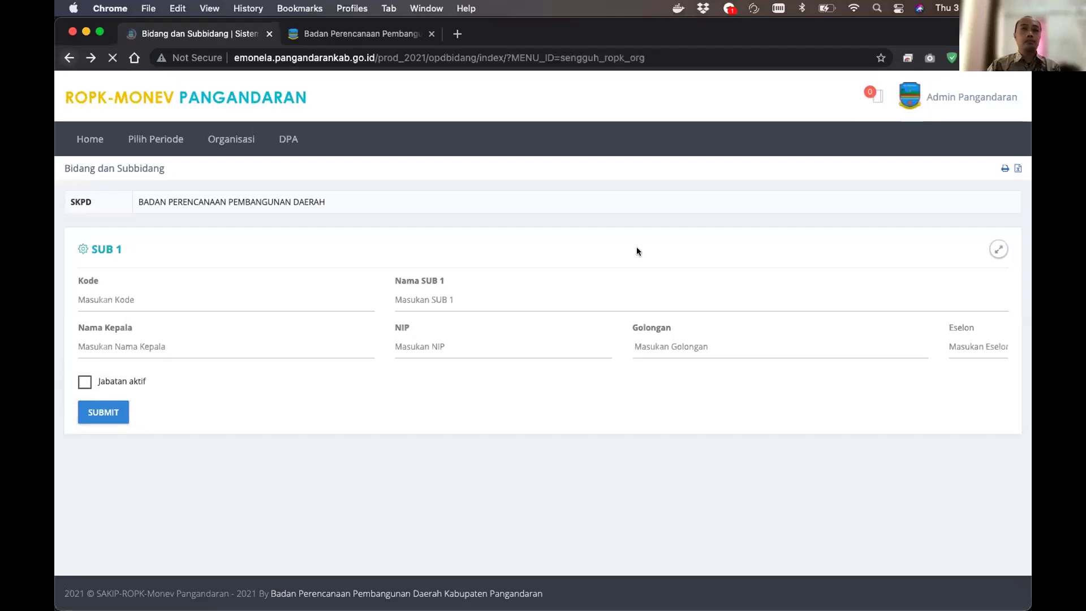
# Open the revision form of Bidang Pendanaan Pembangunan Daerah, review its name, head, NIP, Golongan and Eselon fields, and return to the SUB 1 list
pyautogui.click(961, 389)
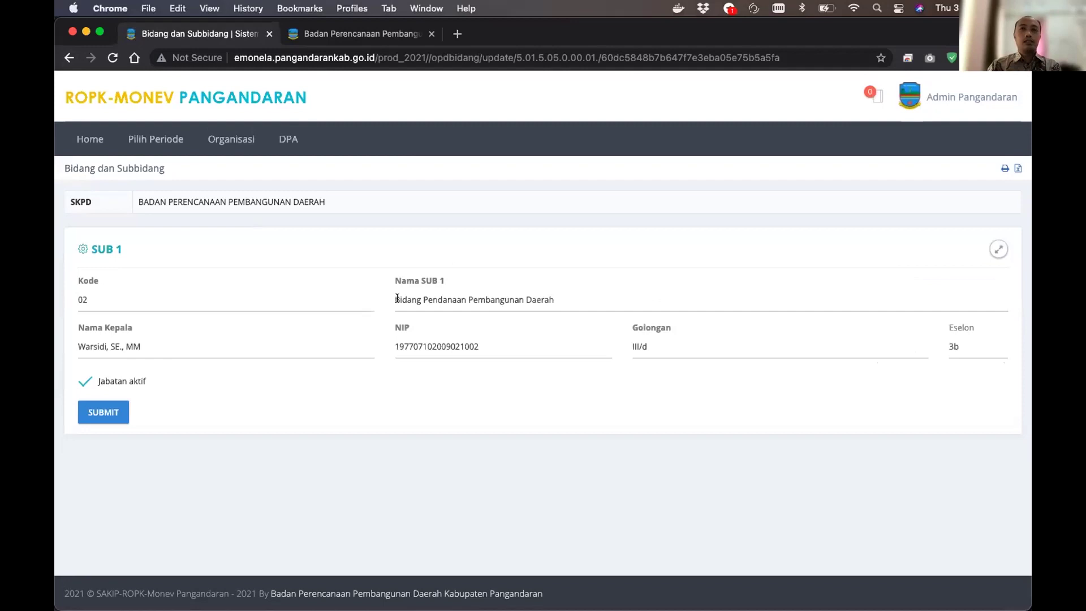
pyautogui.moveTo(397, 298); pyautogui.dragTo(550, 299)
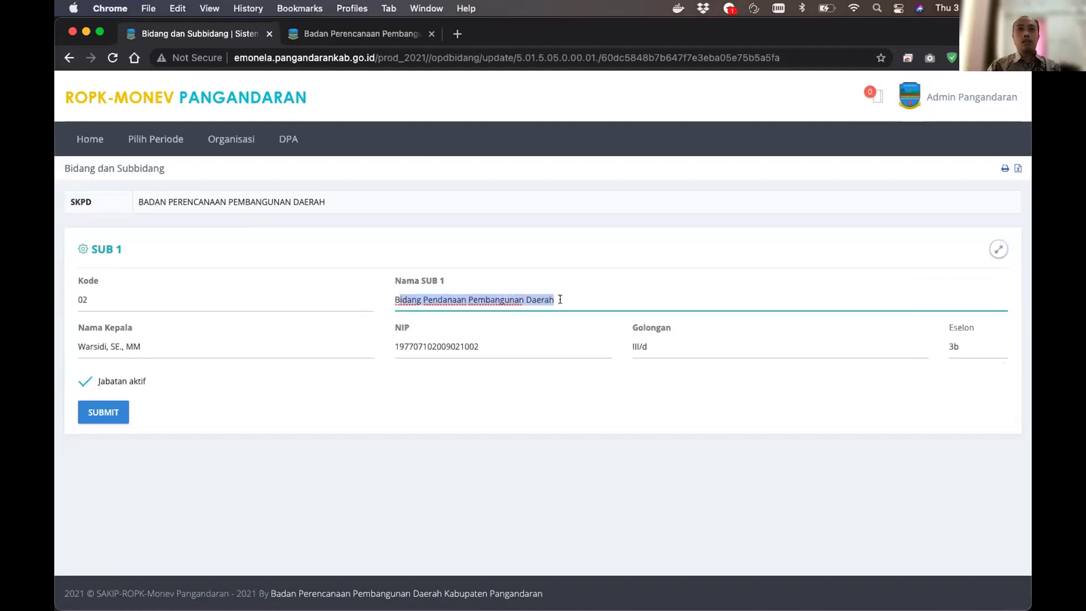
pyautogui.moveTo(157, 345); pyautogui.dragTo(86, 346)
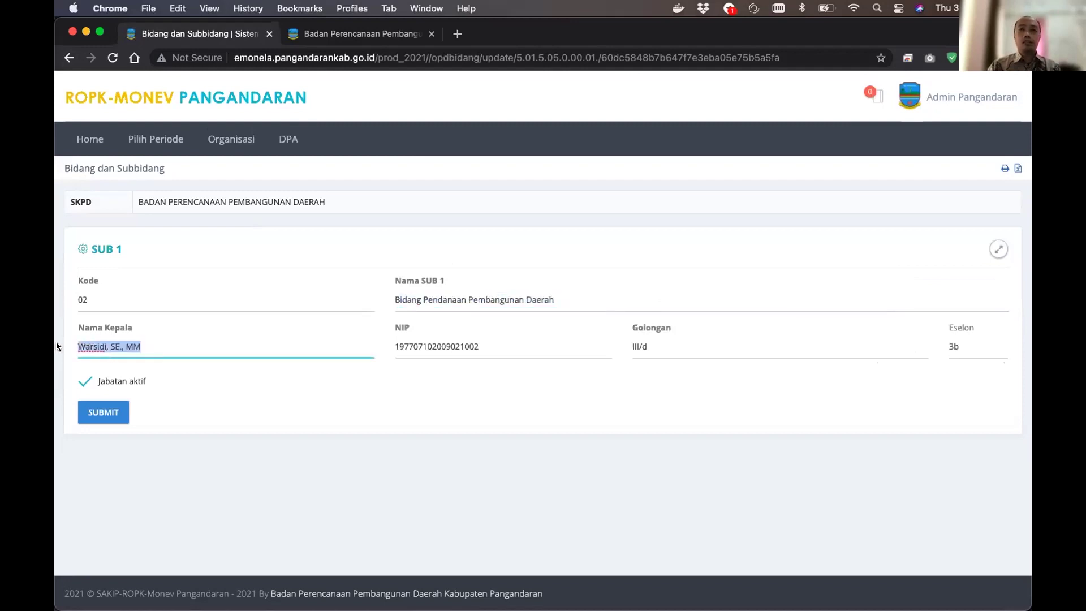
pyautogui.doubleClick(434, 344)
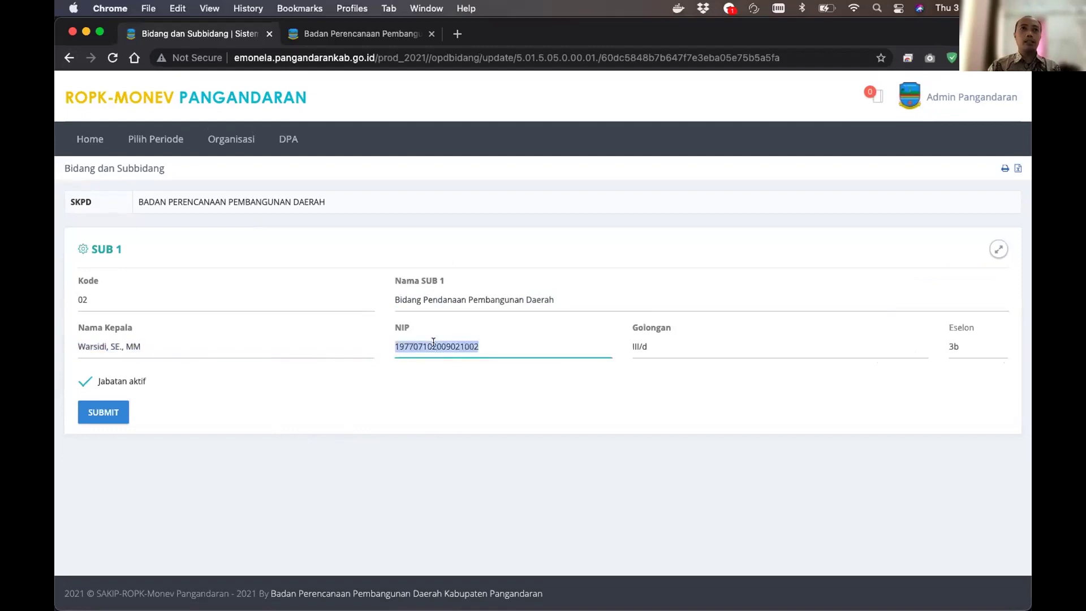
pyautogui.doubleClick(665, 347)
pyautogui.click(978, 344)
pyautogui.click(732, 374)
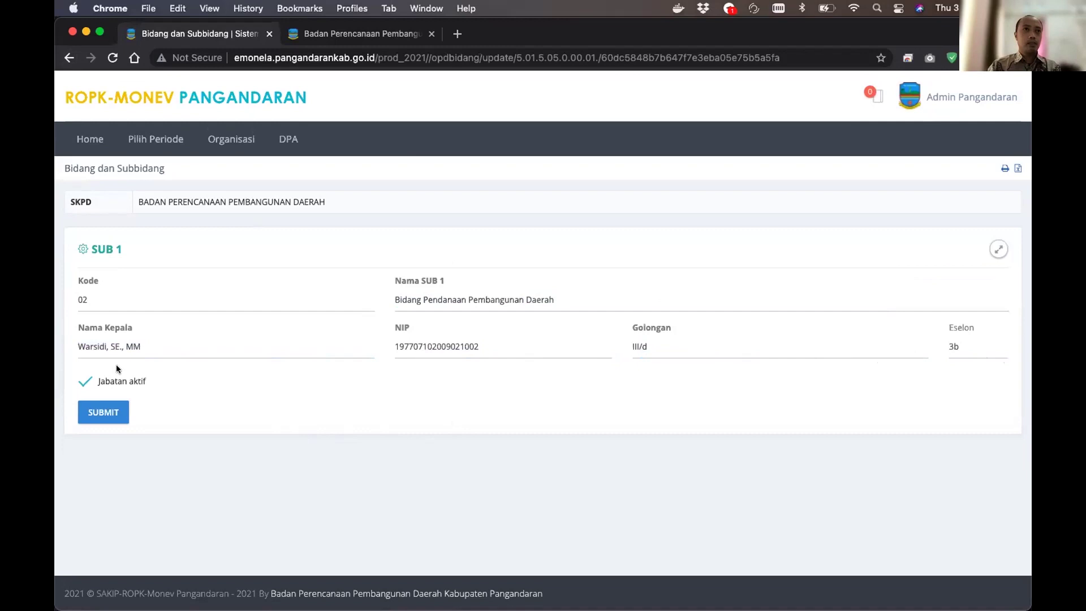
pyautogui.click(69, 57)
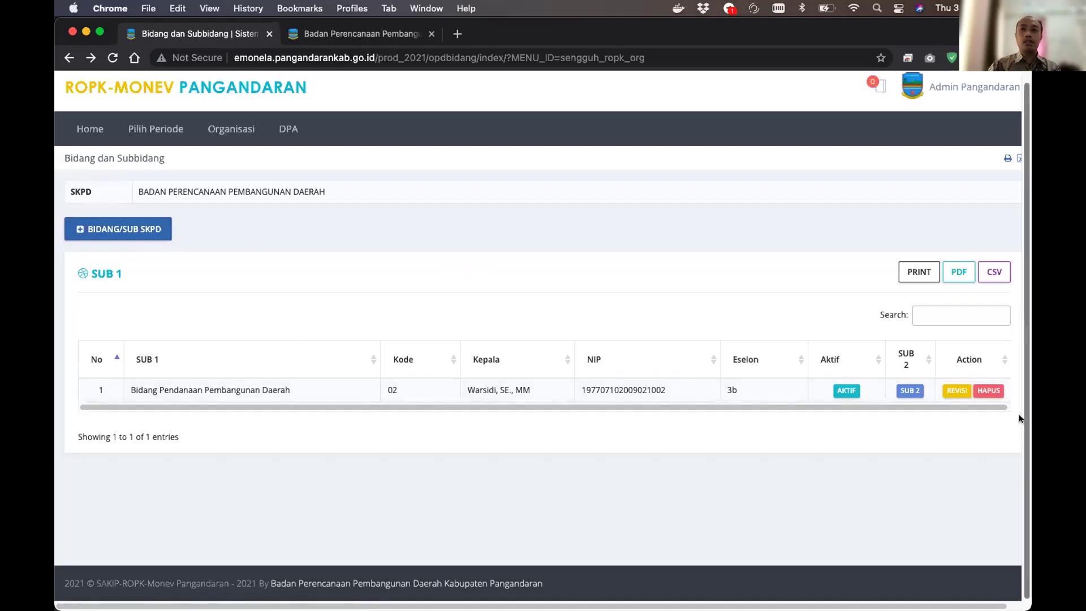
# Review the columns and the Bidang Pendanaan Pembangunan Daerah entry in the SUB 1 table
pyautogui.hscroll(1, 975, 404)
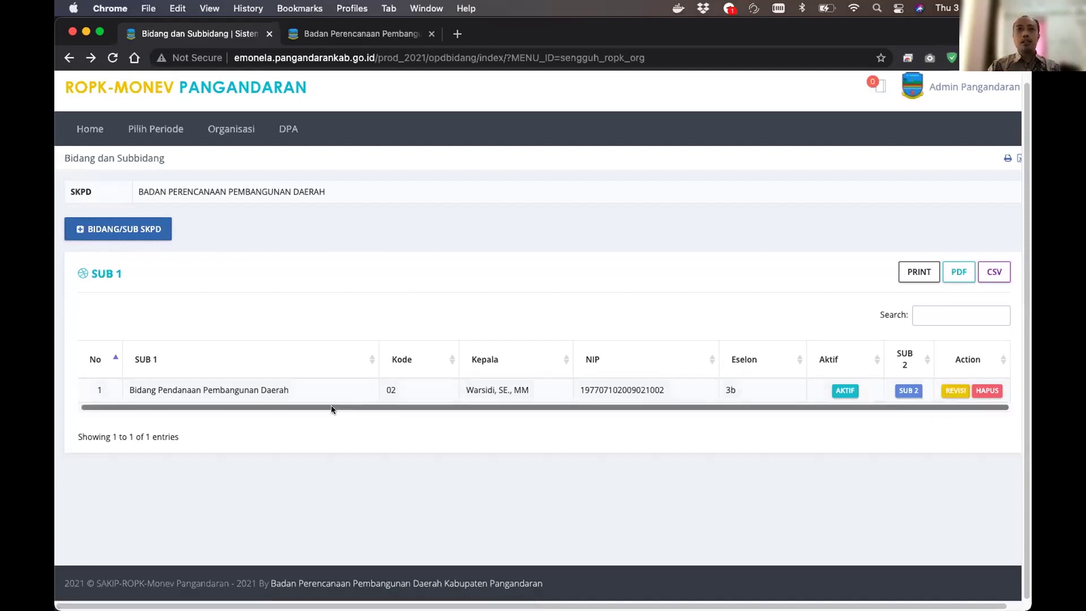
pyautogui.moveTo(372, 406); pyautogui.dragTo(280, 406)
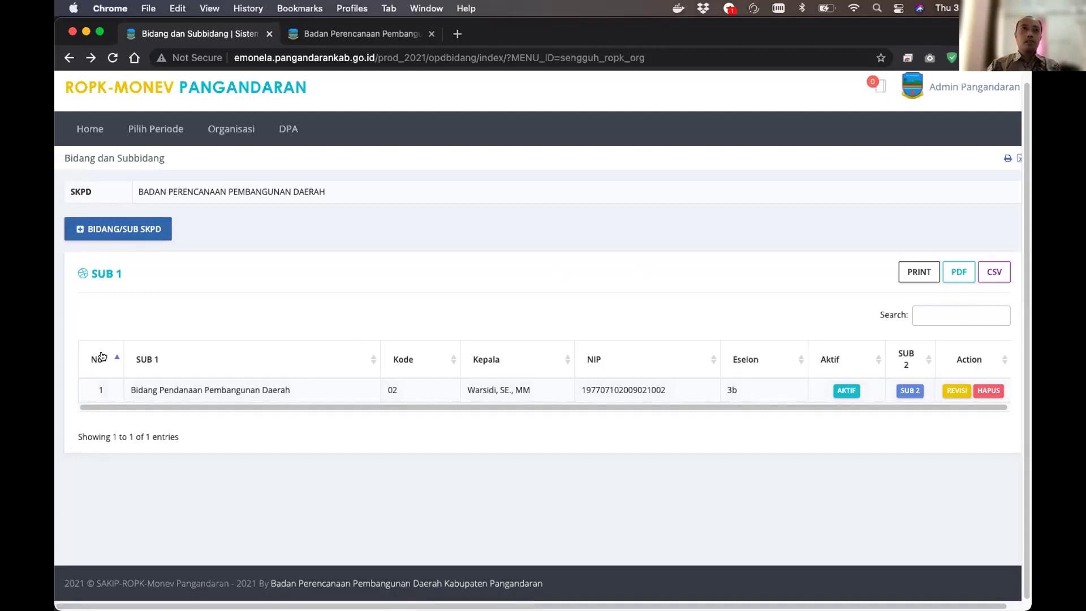
pyautogui.moveTo(126, 384); pyautogui.dragTo(294, 384)
pyautogui.click(588, 445)
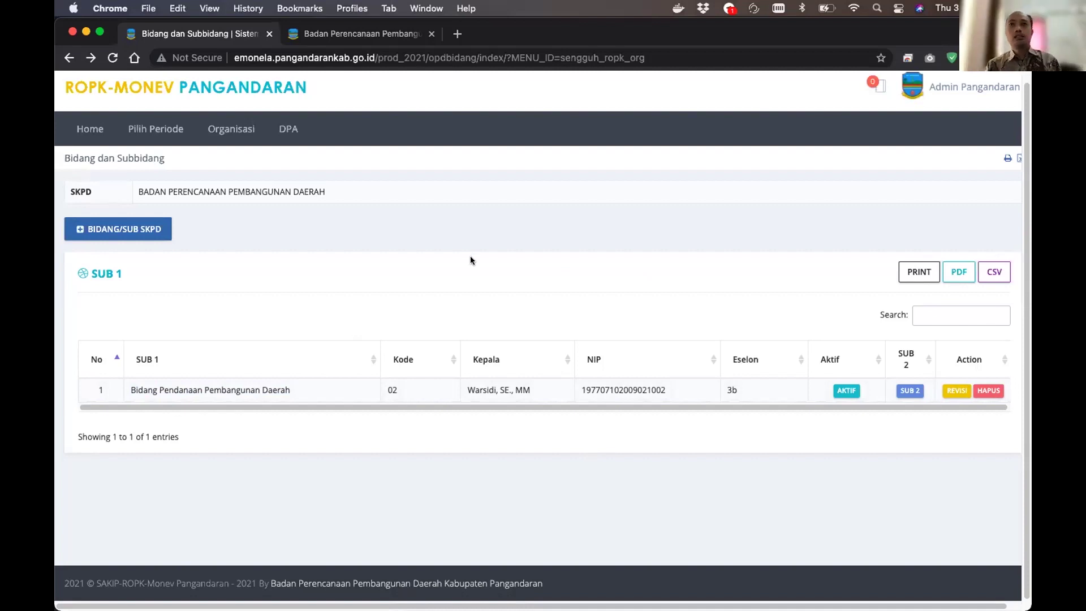
# Open the SUB 2 list of Bidang Pendanaan Pembangunan Daerah and examine the Sub Bidang Perencanaan Program Pembangunan Daerah entry
pyautogui.click(910, 390)
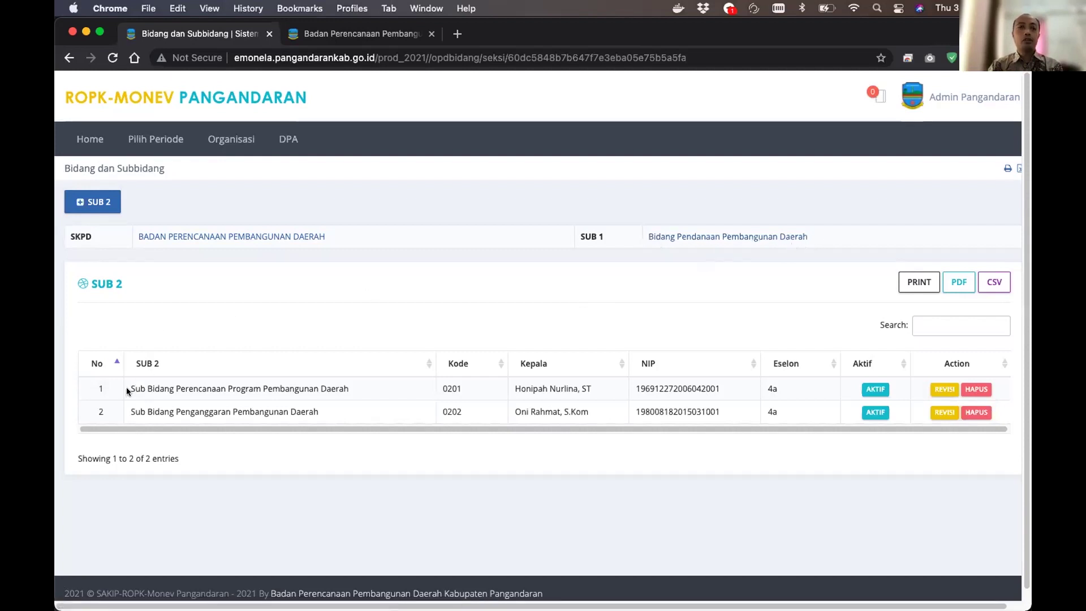
pyautogui.moveTo(127, 387); pyautogui.dragTo(361, 390)
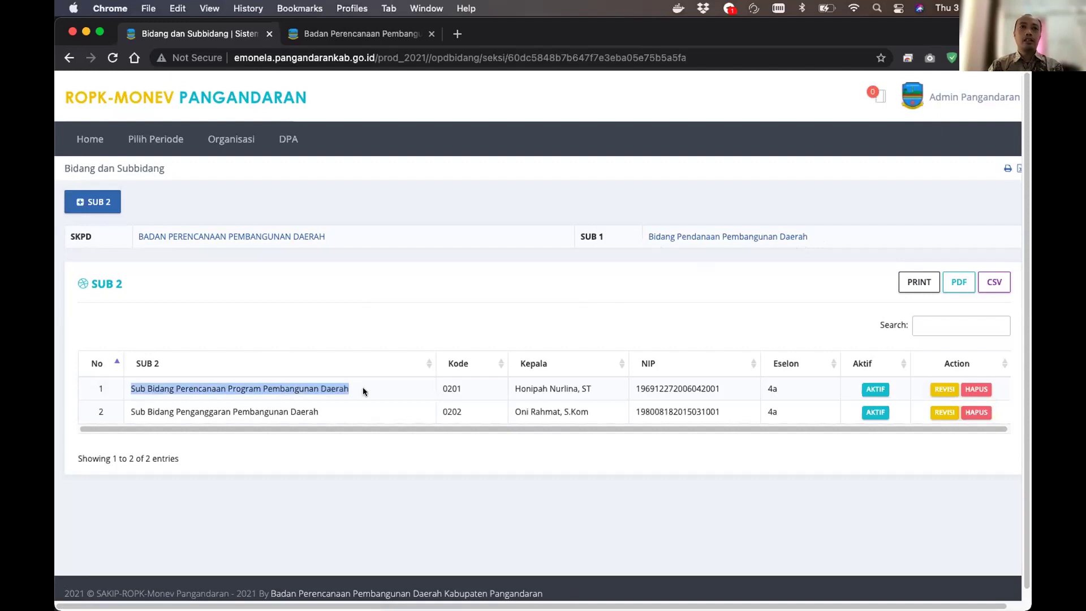
# Examine the Sub Bidang Penganggaran Pembangunan Daerah entry, open its revision form without submitting, and return to the SUB 1 list
pyautogui.click(363, 390)
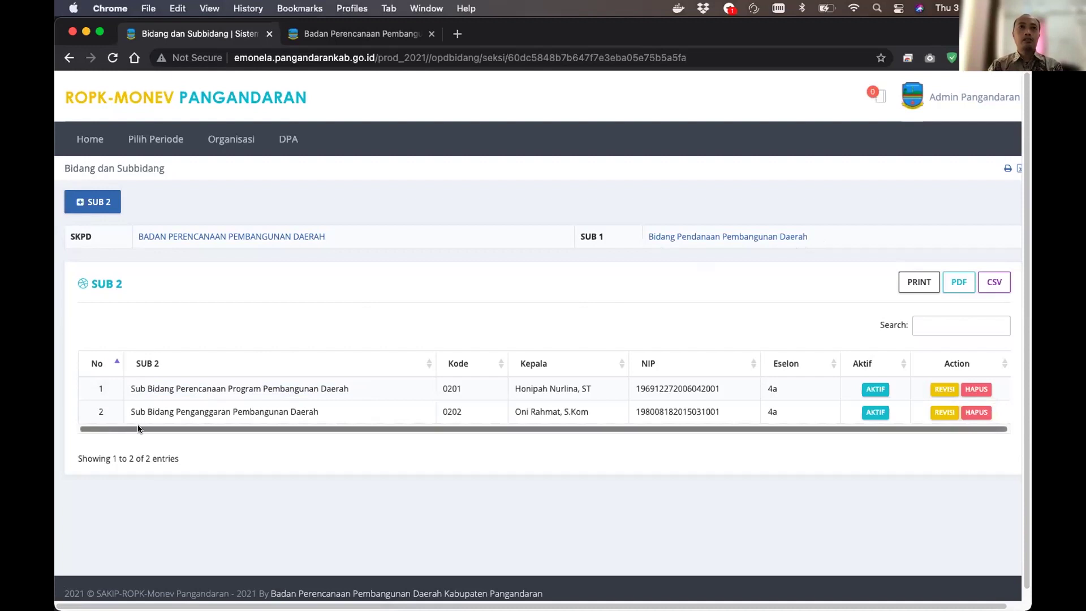
pyautogui.moveTo(129, 412); pyautogui.dragTo(320, 410)
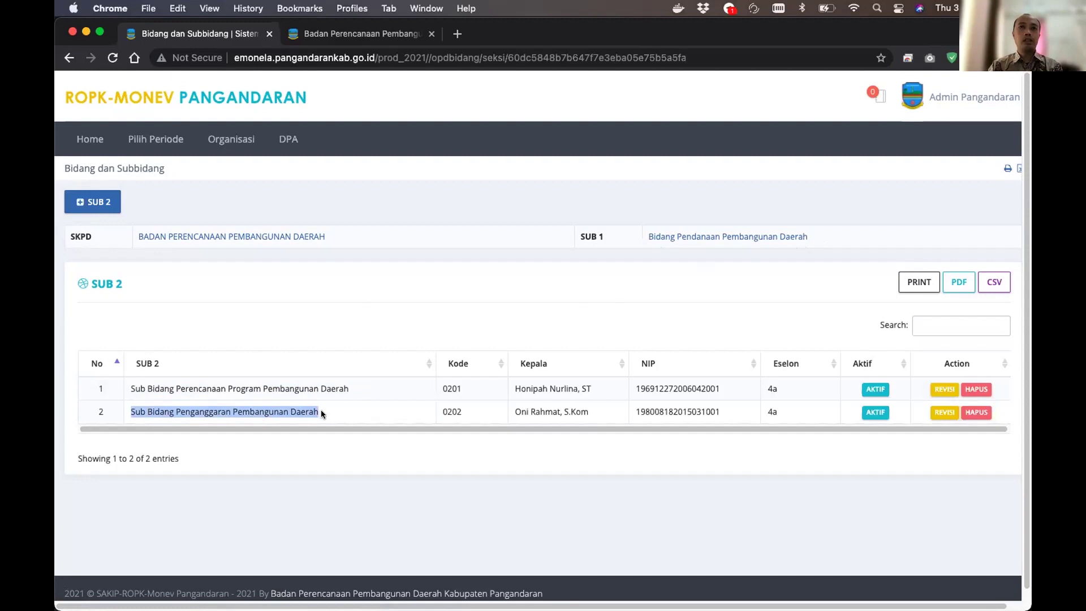
pyautogui.click(439, 345)
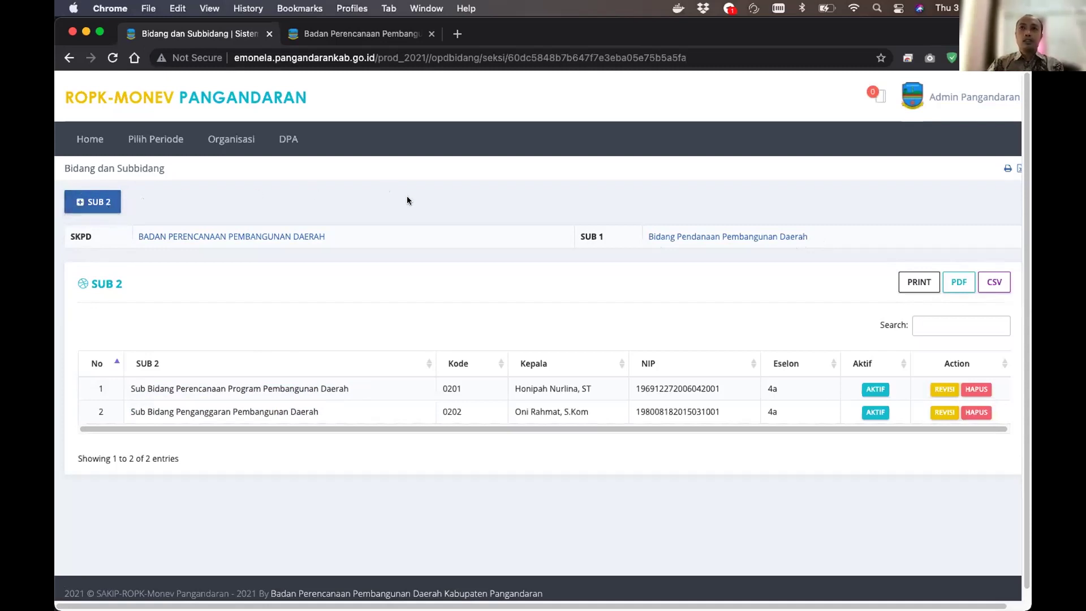
pyautogui.moveTo(711, 427); pyautogui.dragTo(761, 426)
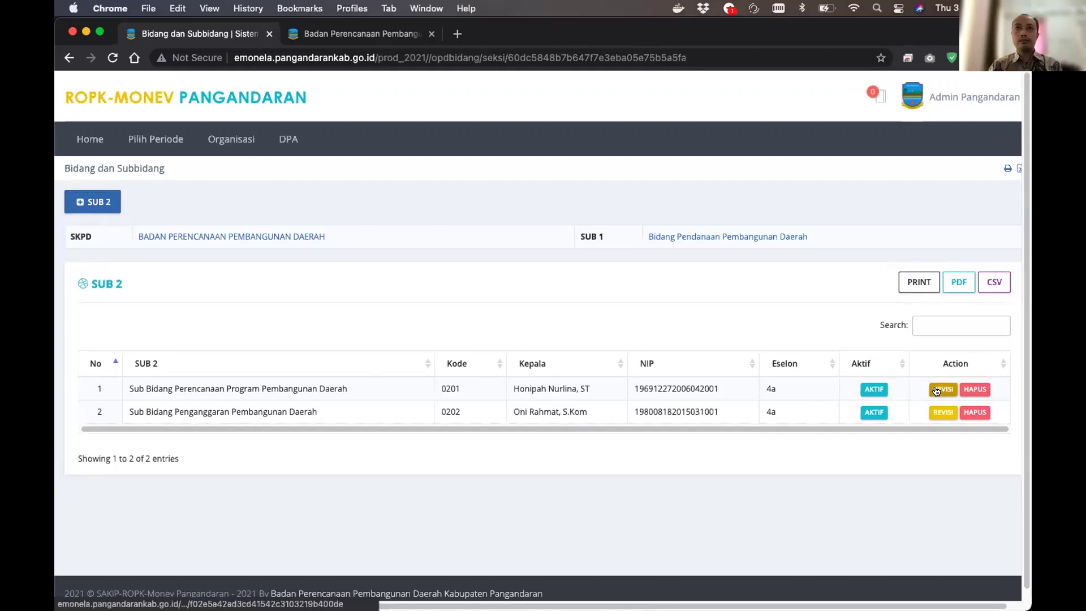
pyautogui.click(942, 411)
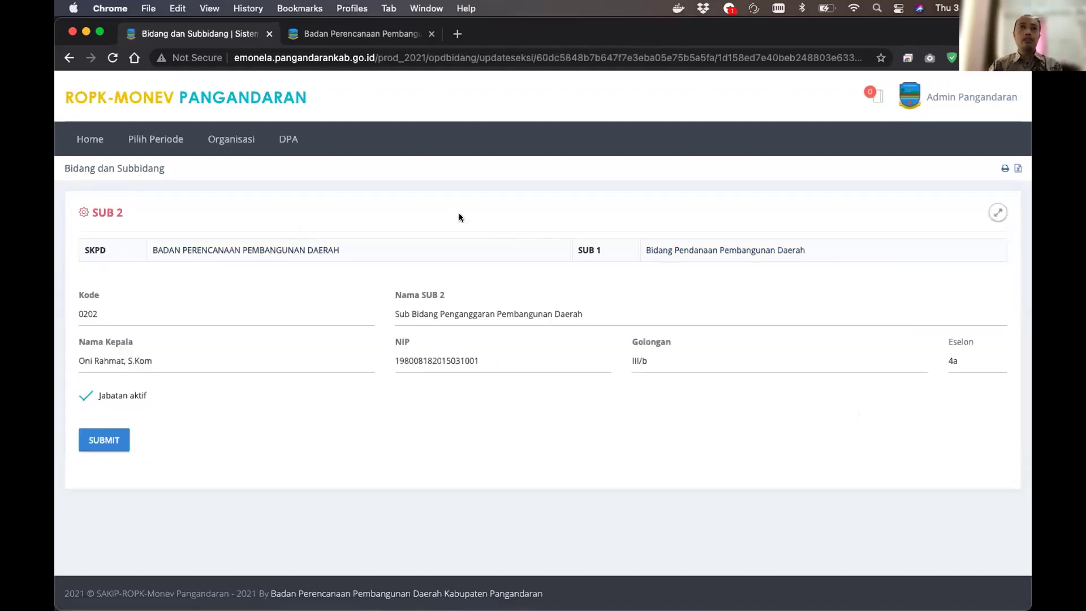
pyautogui.click(231, 140)
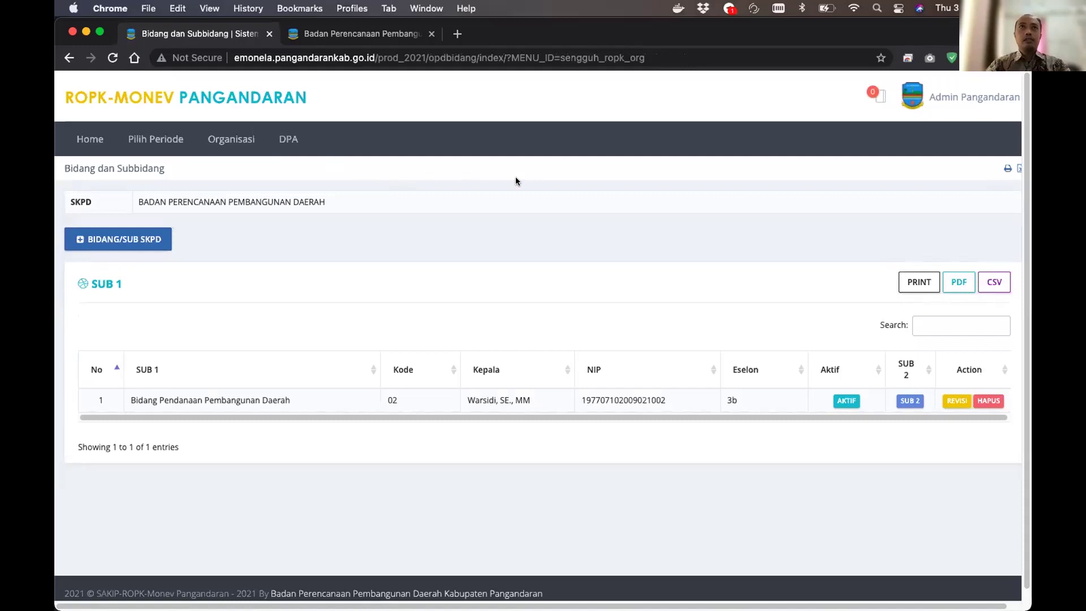
# Reopen the DPA module from the dashboard and submit BADAN PERENCANAAN PEMBANGUNAN DAERAH with period 2017-2022, year 2021 and stage PERDA APBD
pyautogui.click(92, 101)
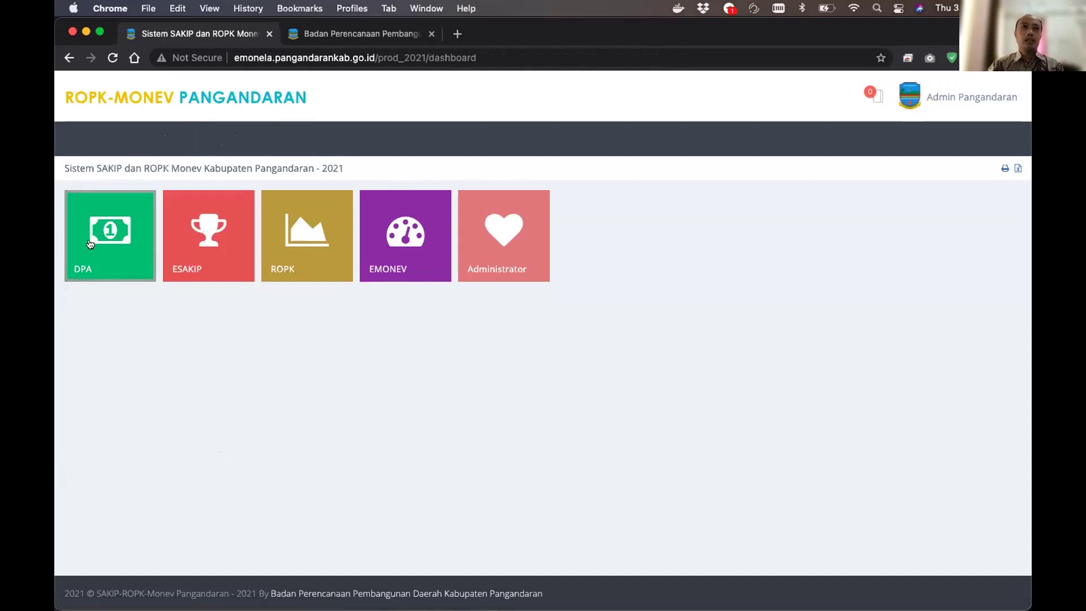
pyautogui.click(89, 243)
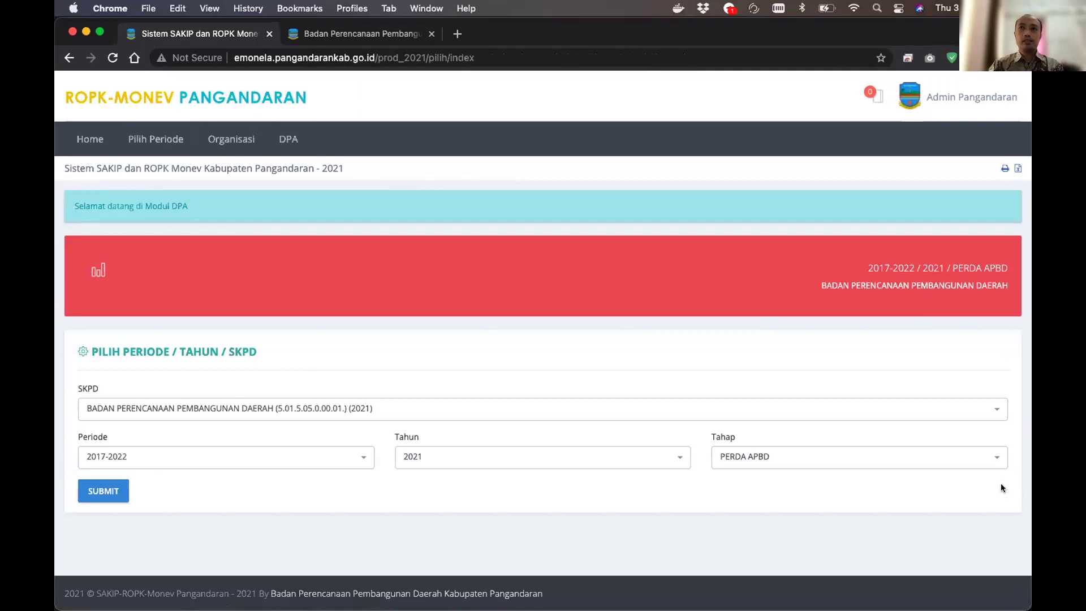
pyautogui.click(426, 457)
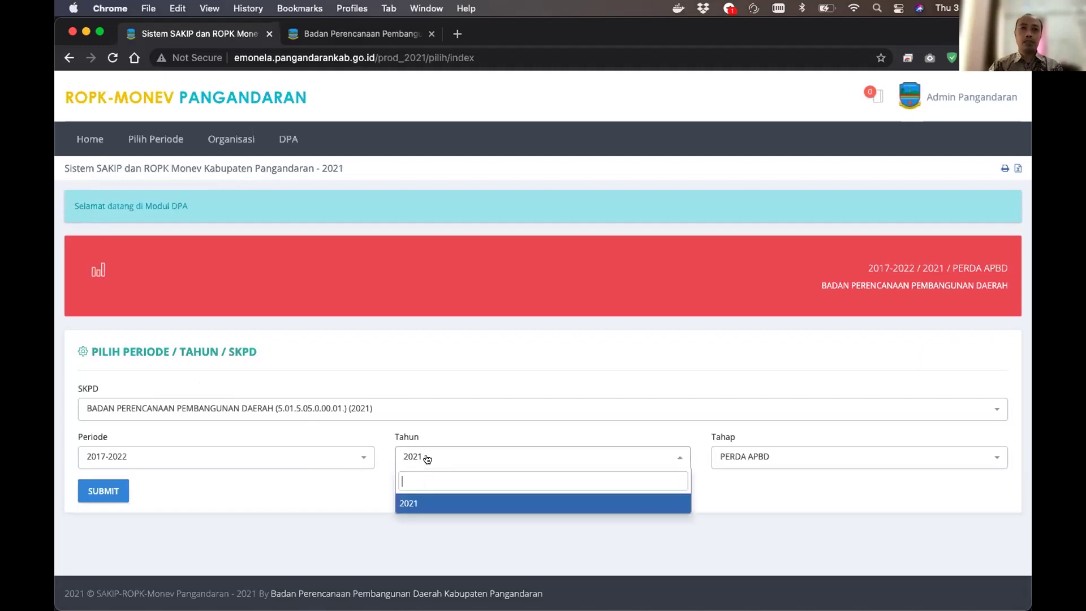
pyautogui.click(322, 505)
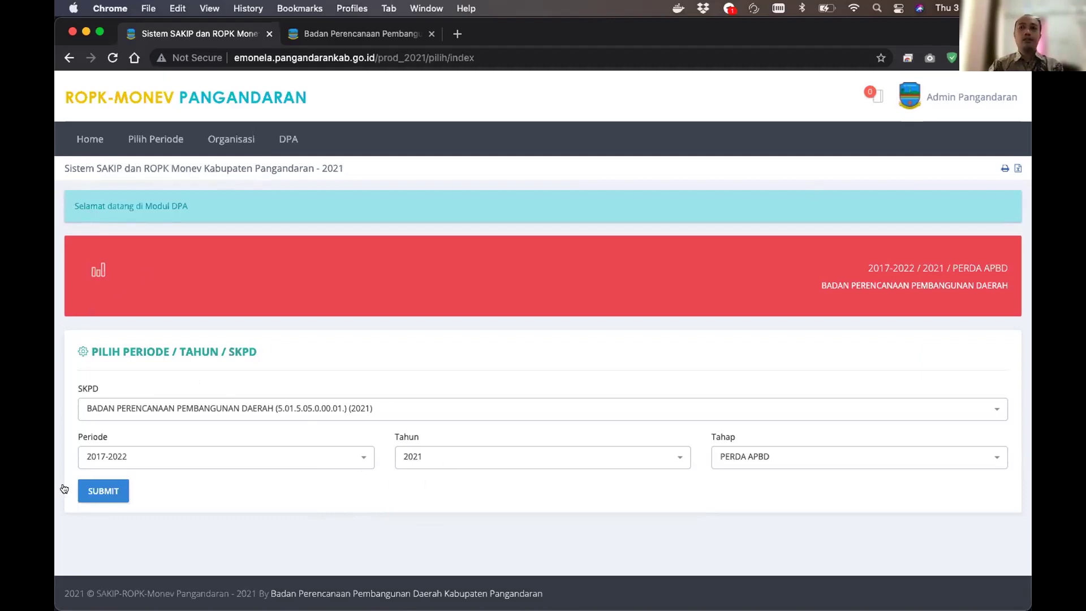
pyautogui.click(101, 490)
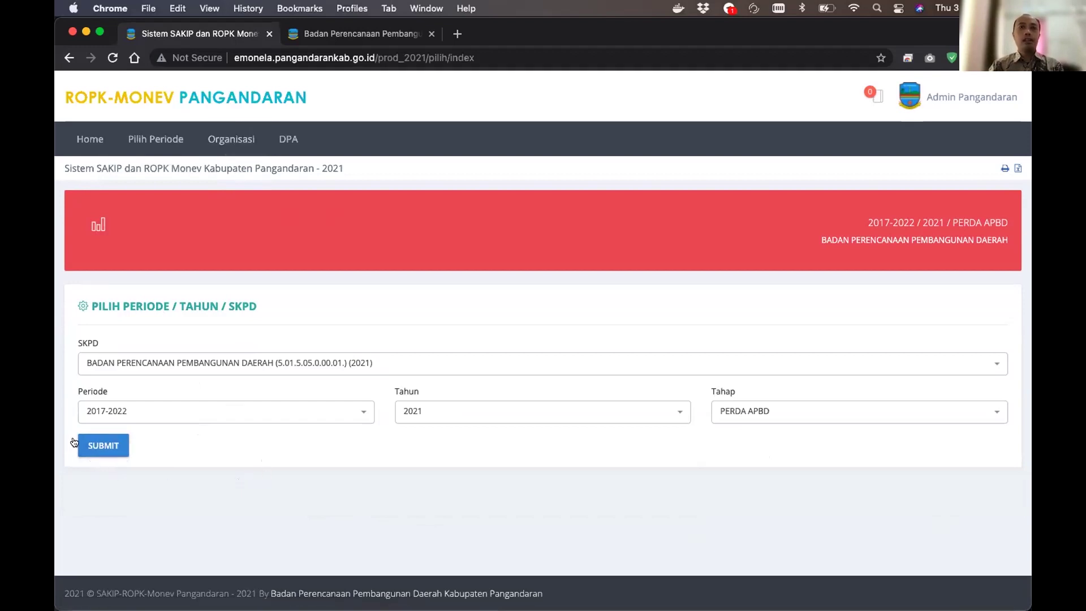
# Return to the dashboard, enter the DPA module once more, and log out of the admin account
pyautogui.click(91, 131)
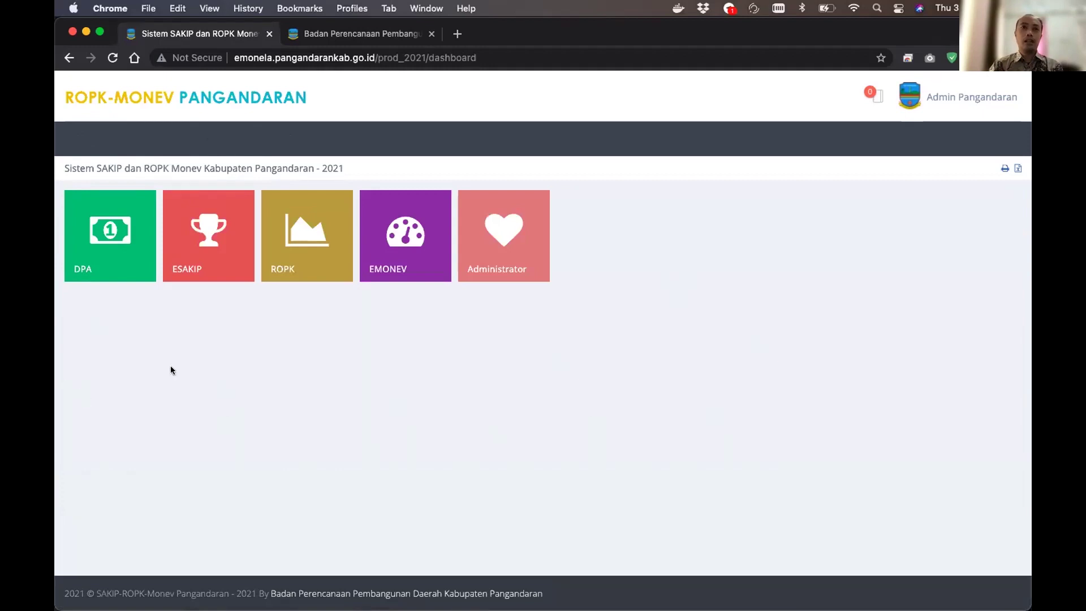
pyautogui.click(88, 221)
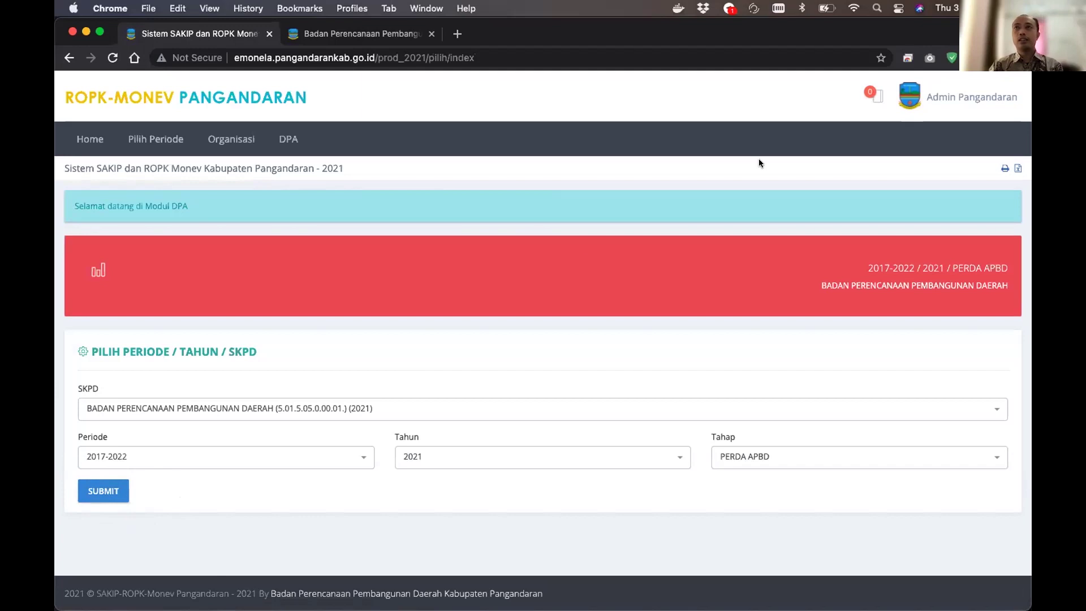
pyautogui.click(940, 99)
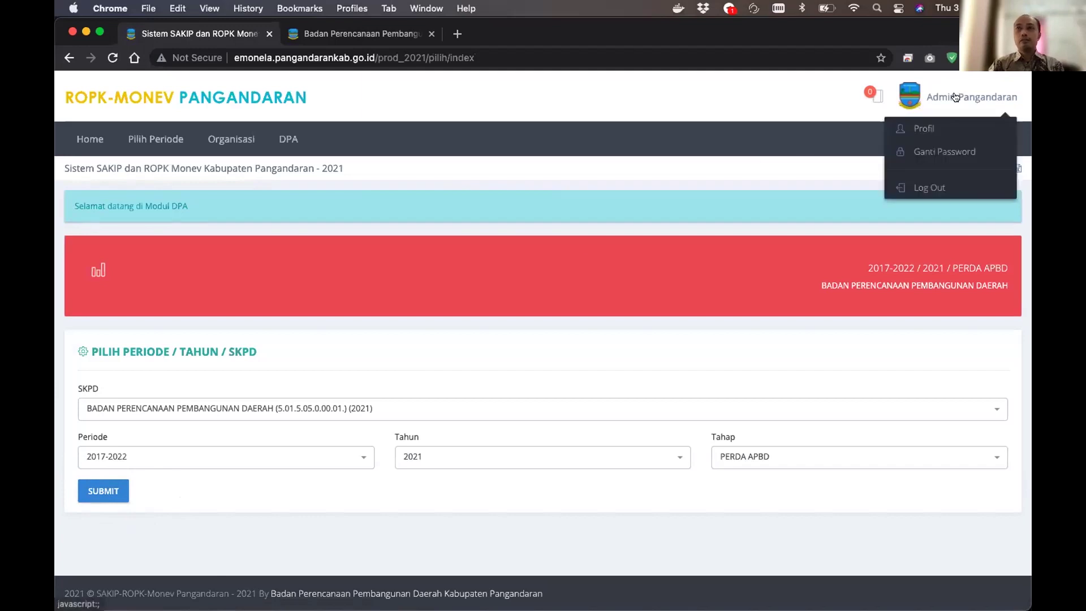
pyautogui.click(934, 188)
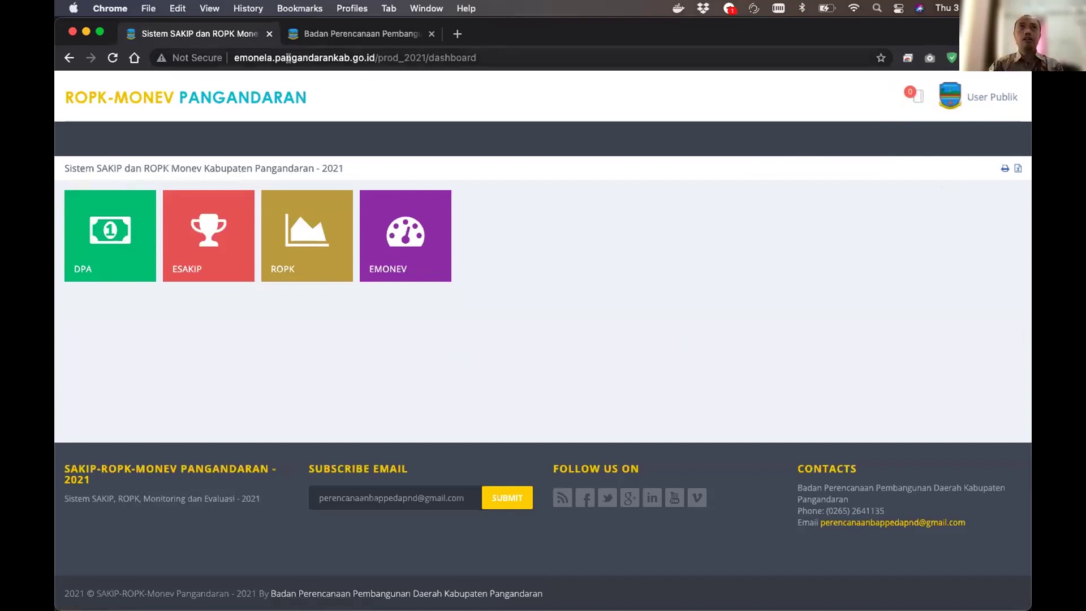
# Open the login page from the public dashboard and sign in to the admin account with its username and password
pyautogui.moveTo(374, 55); pyautogui.dragTo(478, 57)
pyautogui.click(863, 281)
pyautogui.click(966, 112)
pyautogui.click(960, 133)
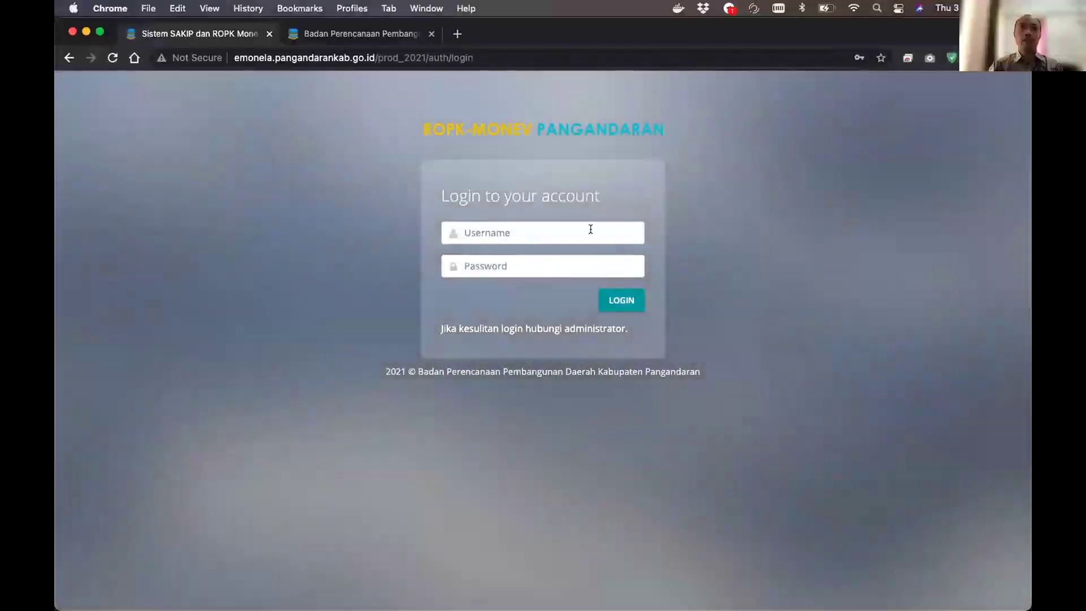
pyautogui.click(589, 230)
pyautogui.click(570, 269)
pyautogui.click(621, 300)
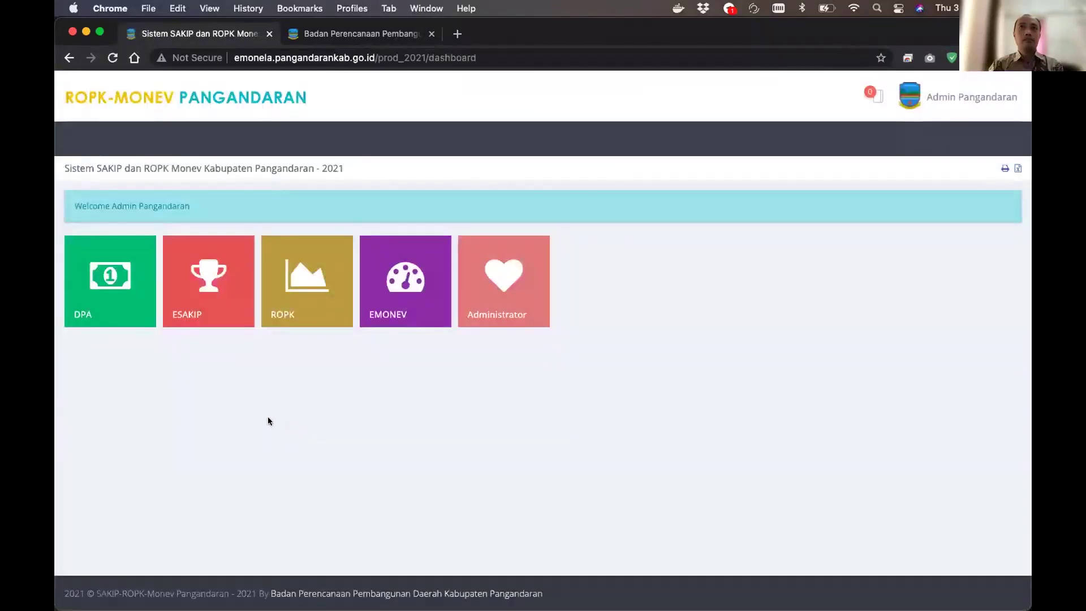
# Enter the DPA module and try to open the Organisasi page without an SKPD chosen
pyautogui.click(83, 283)
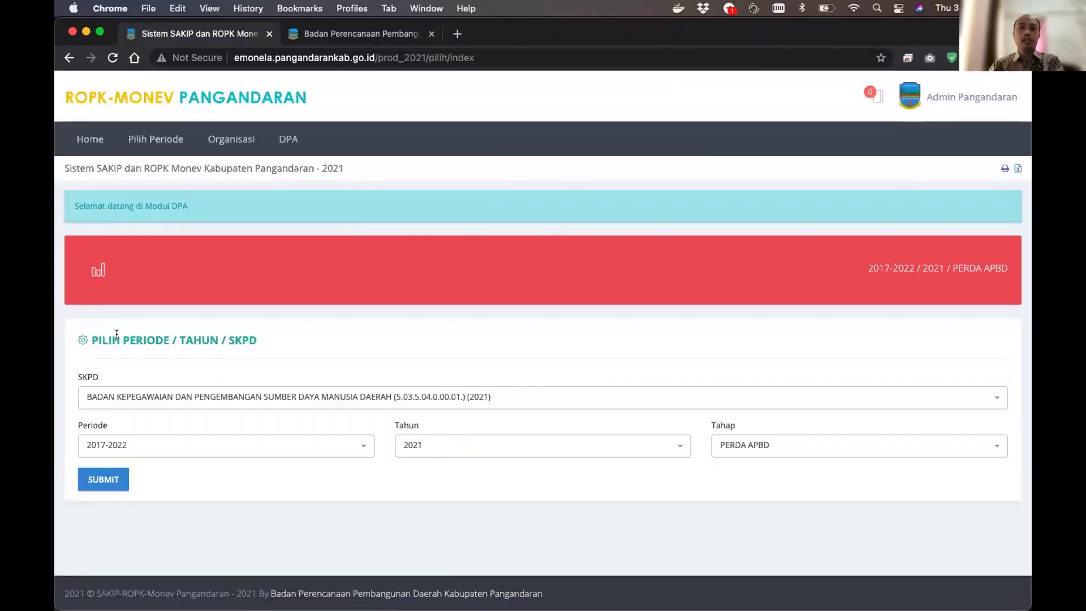
pyautogui.click(98, 479)
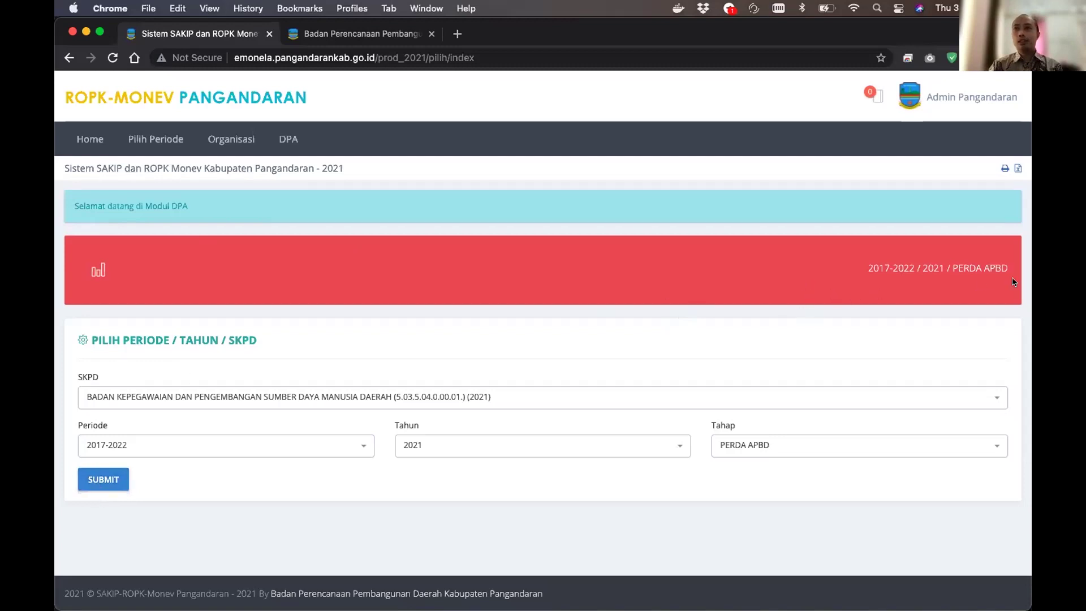
pyautogui.click(230, 143)
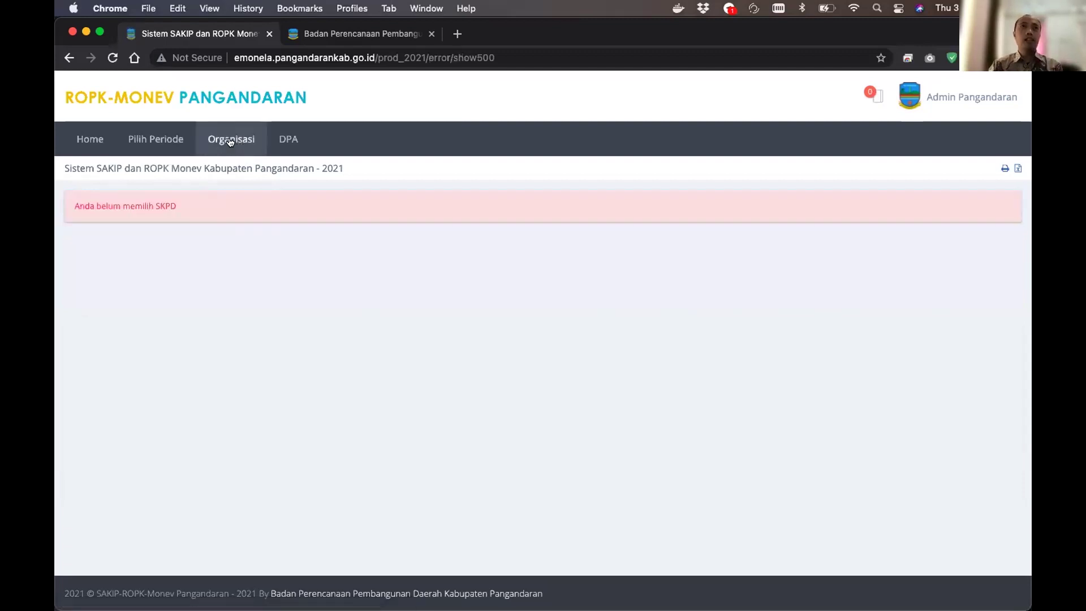
pyautogui.moveTo(67, 206); pyautogui.dragTo(176, 206)
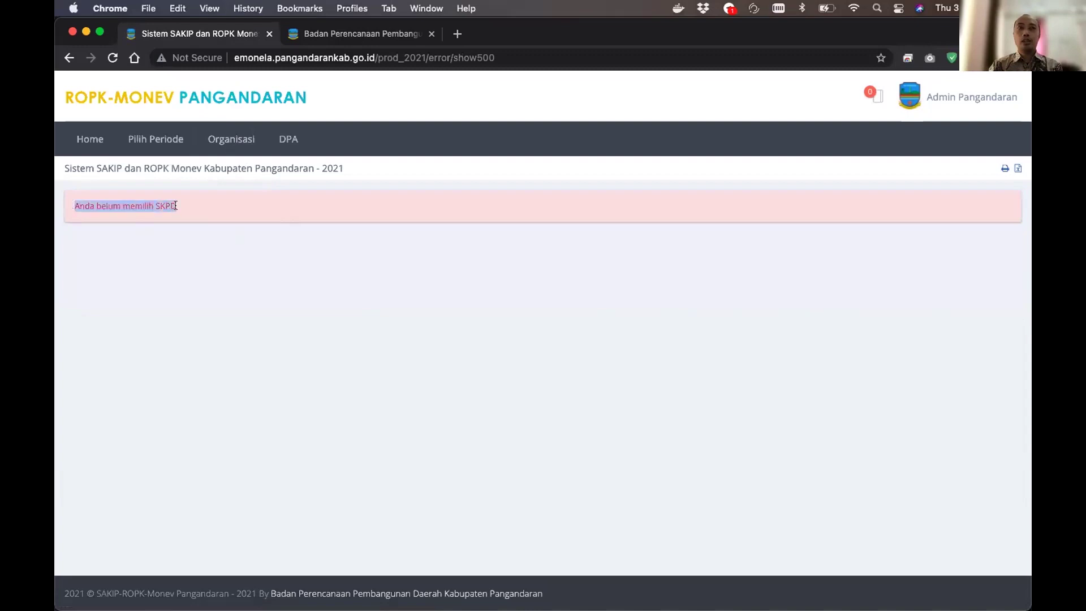
pyautogui.click(223, 212)
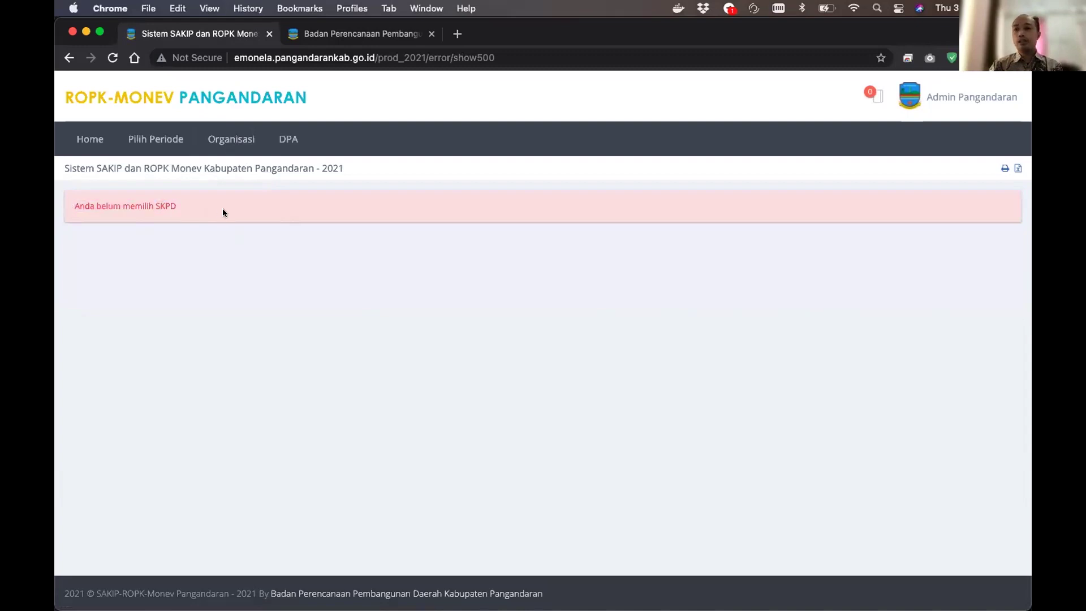
pyautogui.click(237, 141)
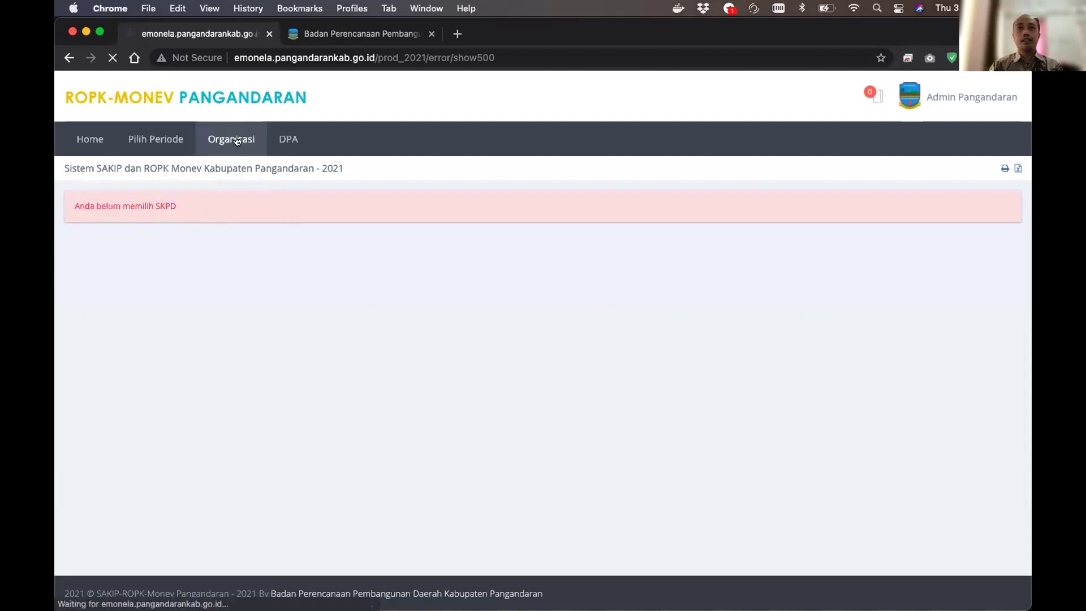
# Return to Pilih Periode and submit BADAN KEPEGAWAIAN DAN PENGEMBANGAN SUMBER DAYA MANUSIA DAERAH with 2017-2022, 2021 and PERDA APBD
pyautogui.click(90, 141)
pyautogui.click(152, 142)
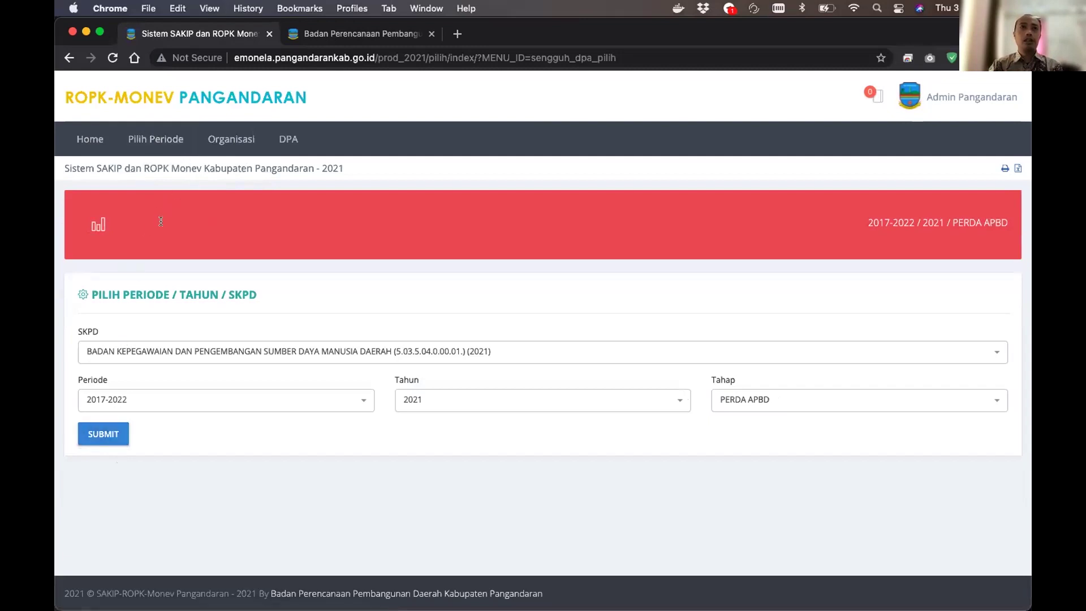
pyautogui.click(103, 433)
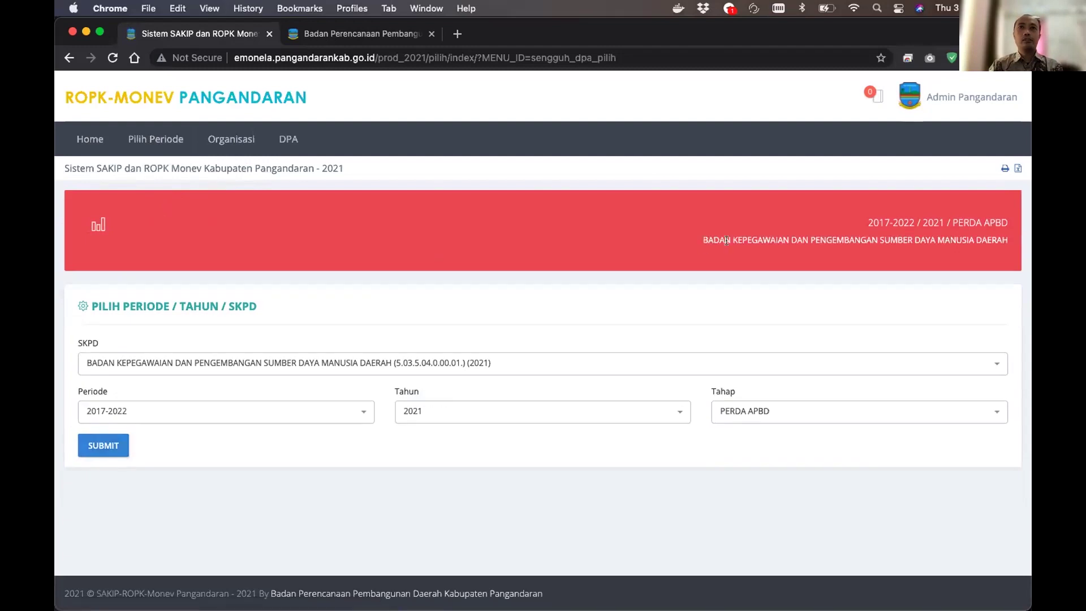
# Check the active SKPD name in the period banner and in the header of the Organisasi page's SUB 1 list
pyautogui.moveTo(702, 240); pyautogui.dragTo(1027, 241)
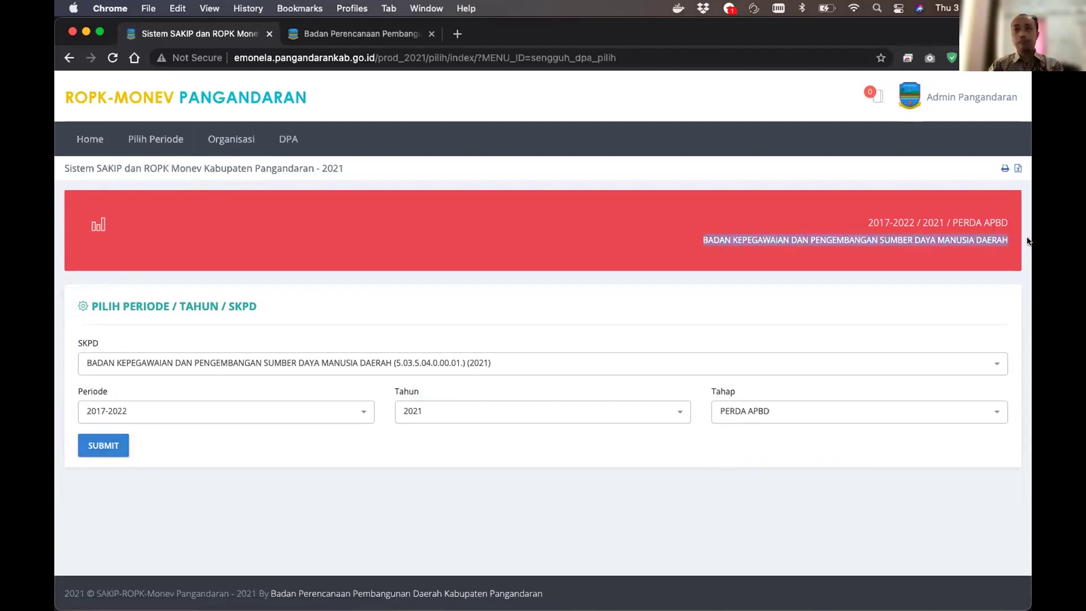
pyautogui.click(300, 243)
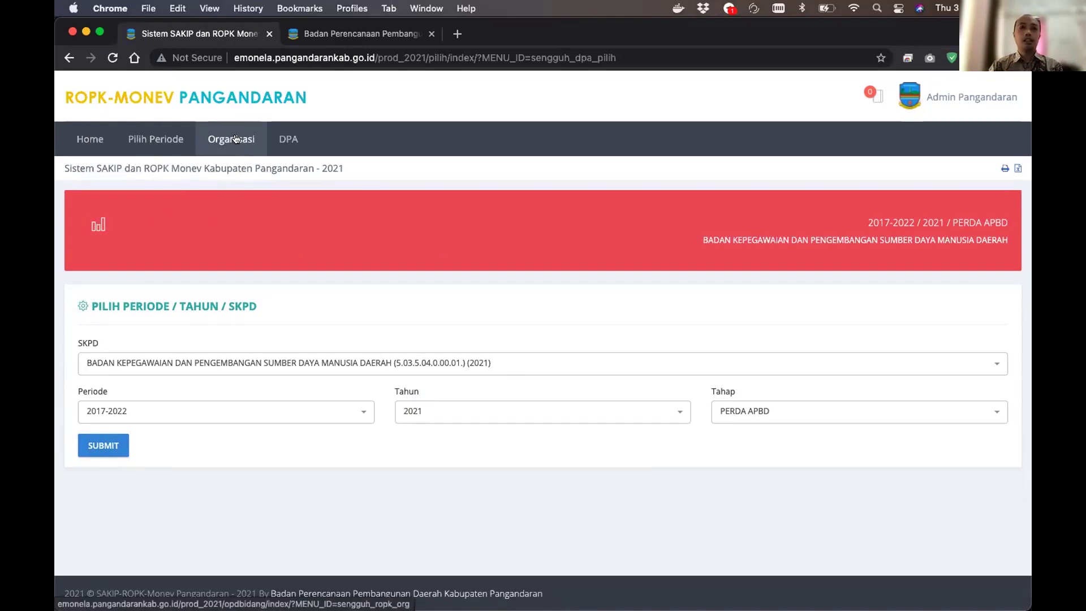
pyautogui.click(236, 139)
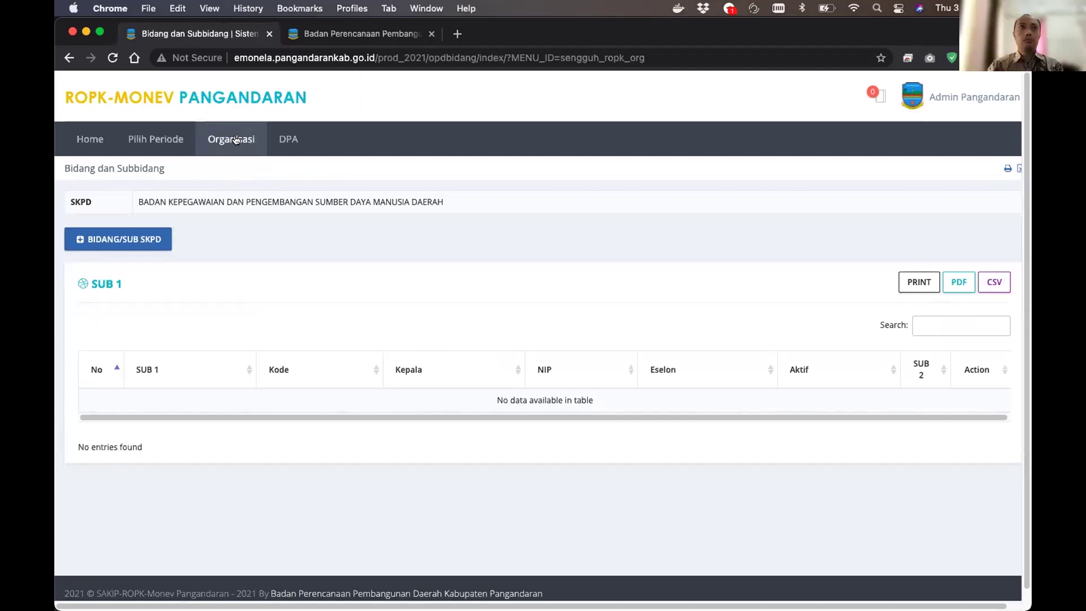
pyautogui.moveTo(137, 205); pyautogui.dragTo(452, 203)
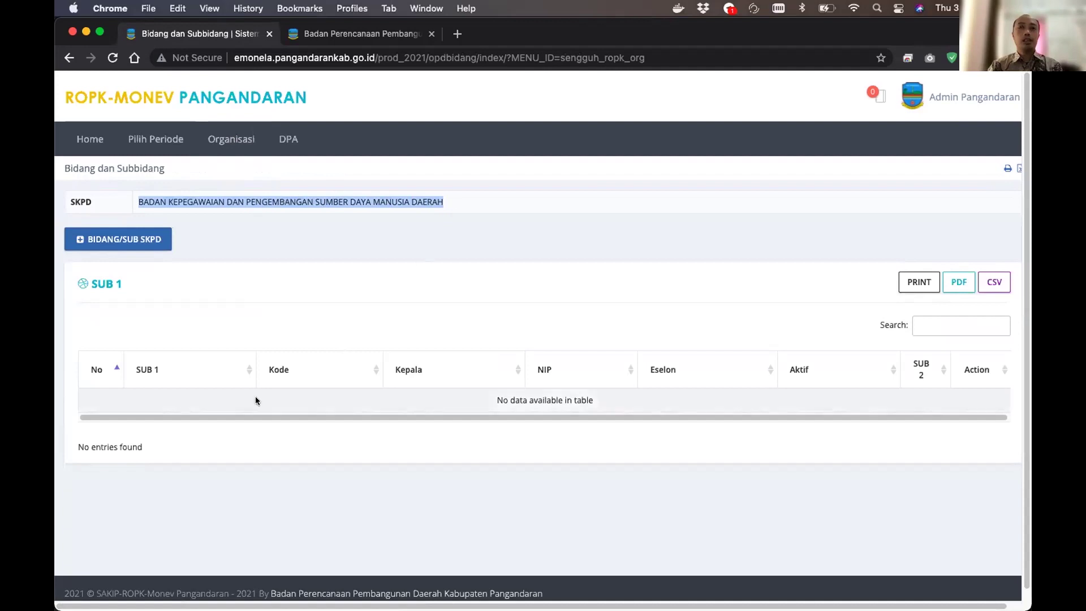
# Search for "badan peren", submit BADAN PERENCANAAN PEMBANGUNAN DAERAH as the SKPD, and open its SUB 1 list under Organisasi
pyautogui.click(156, 139)
pyautogui.click(193, 367)
pyautogui.write('badan peren')
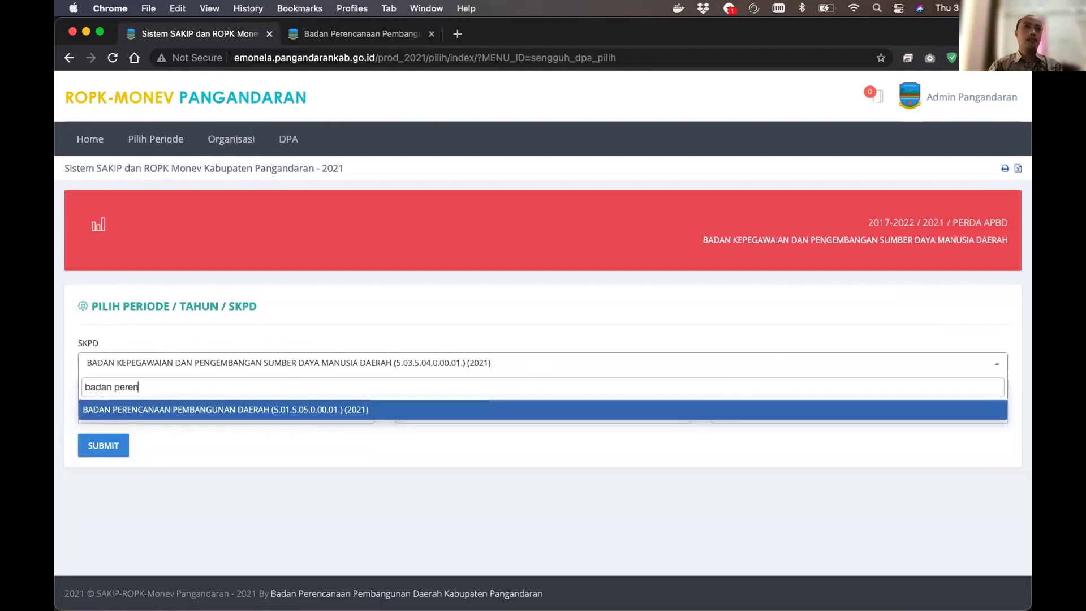
pyautogui.click(180, 408)
pyautogui.click(112, 444)
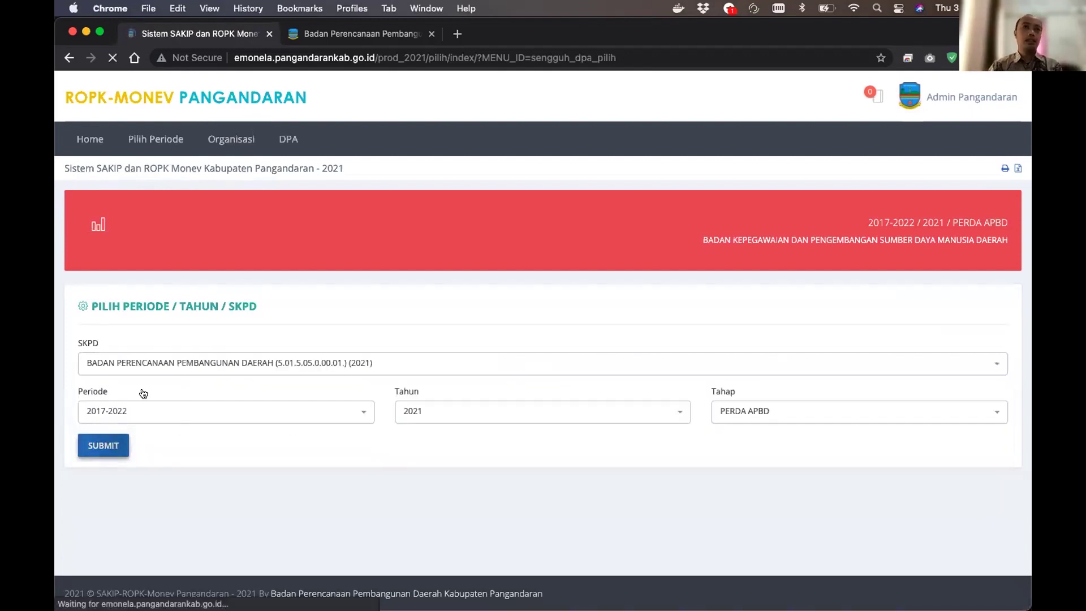
pyautogui.click(248, 136)
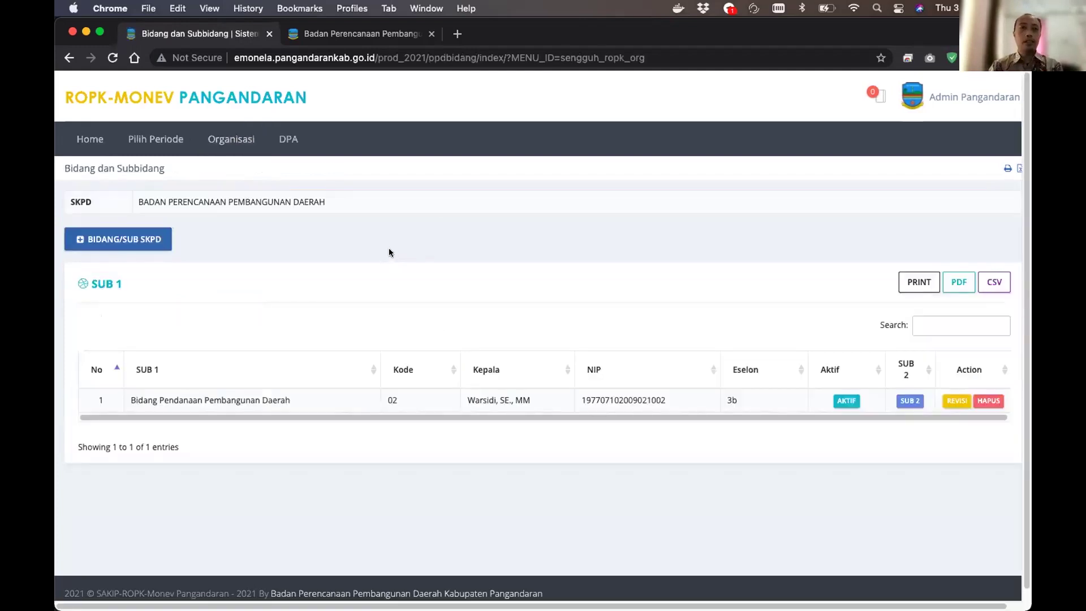
# Compare the Bidang Pendanaan Pembangunan Daerah entry with the Struktur Organisasi chart on the Bappeda website
pyautogui.moveTo(124, 397); pyautogui.dragTo(265, 395)
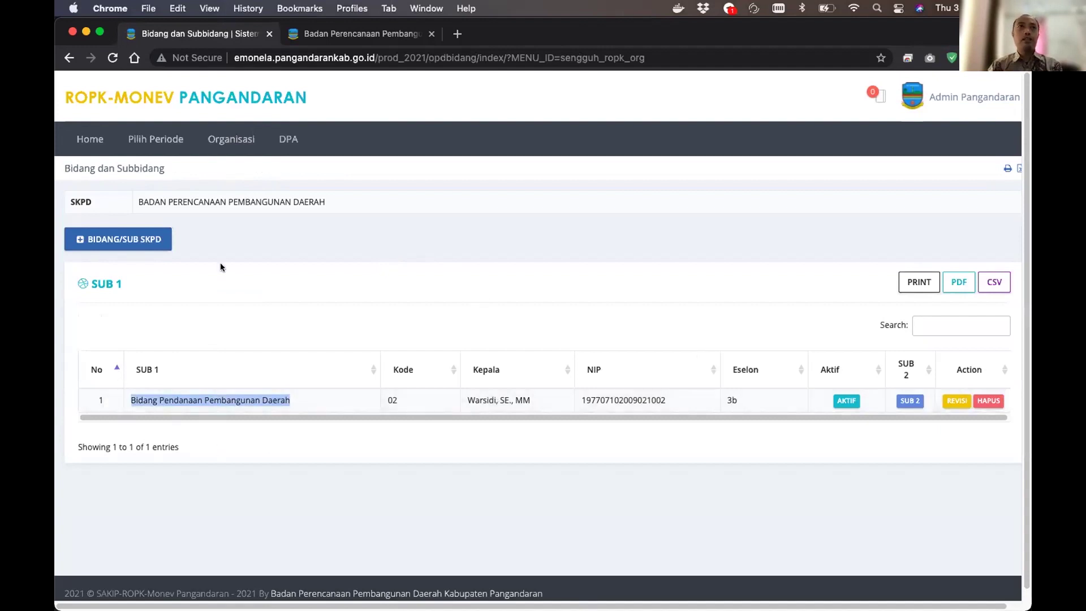
pyautogui.click(354, 33)
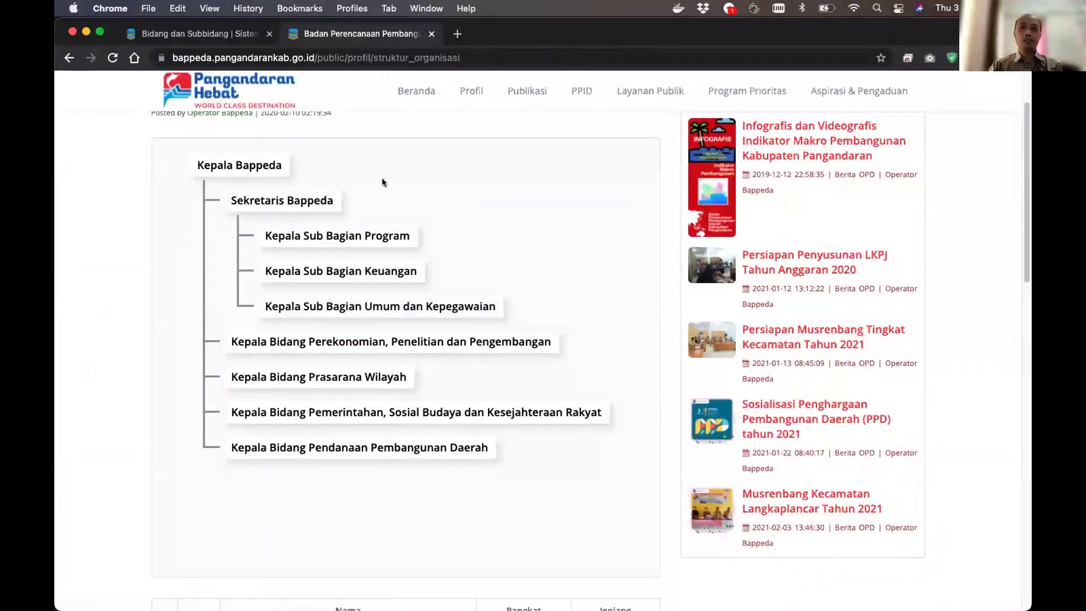
pyautogui.scroll(2, 133, 190)
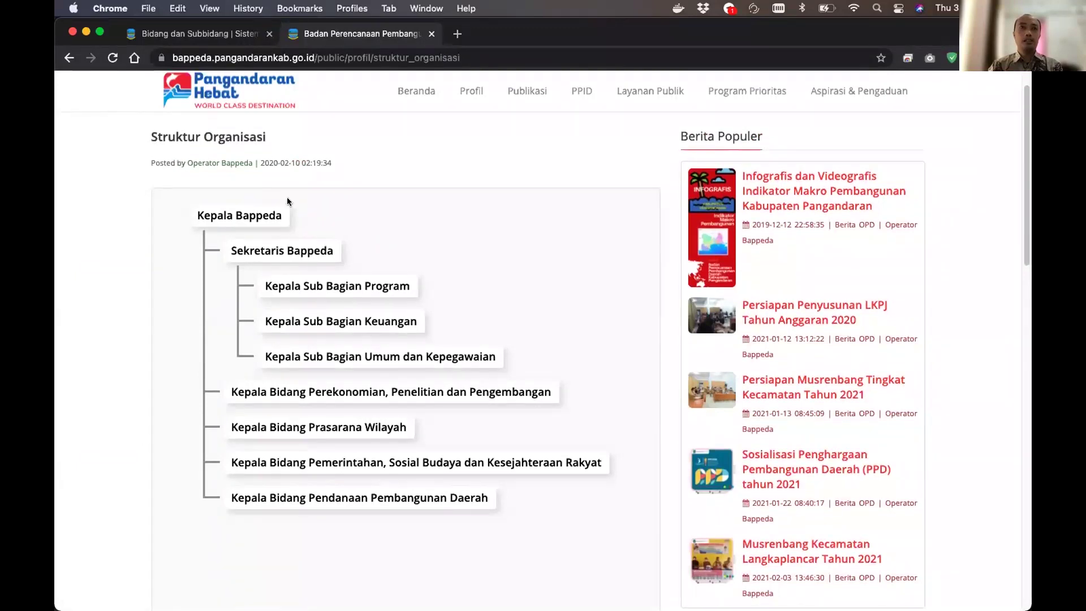
# Cross-check the SUB 1 list under Organisasi against the remaining bidang names in the Bappeda organisation chart
pyautogui.click(175, 34)
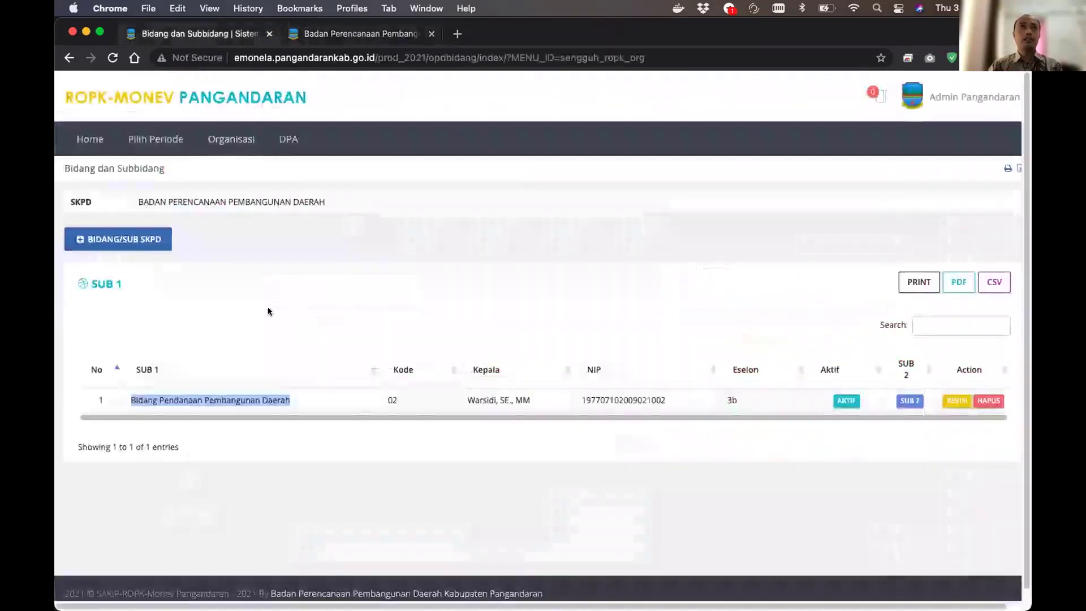
pyautogui.click(341, 35)
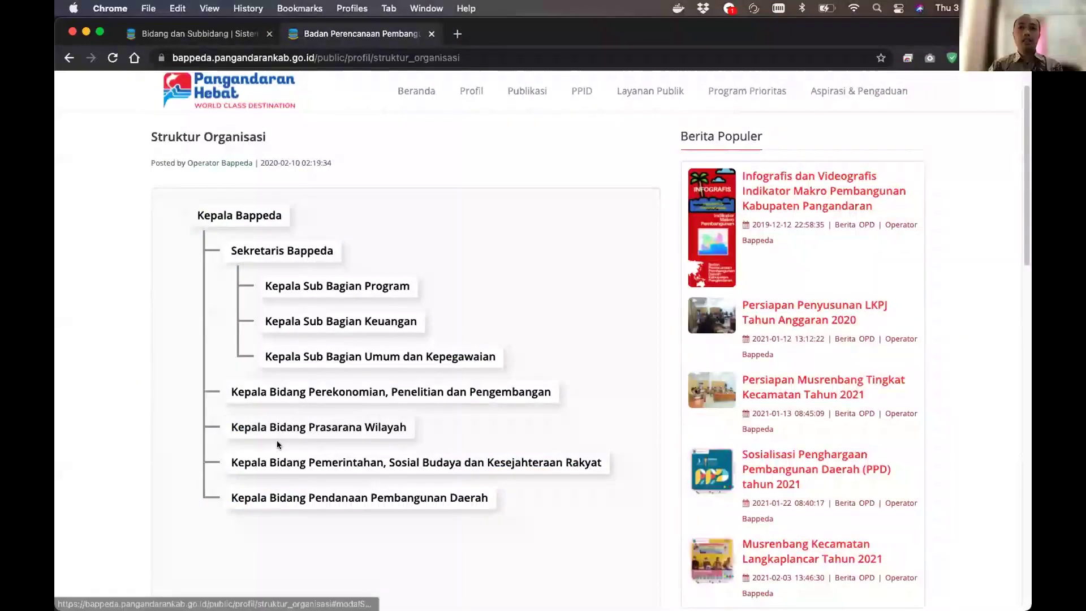
pyautogui.click(192, 33)
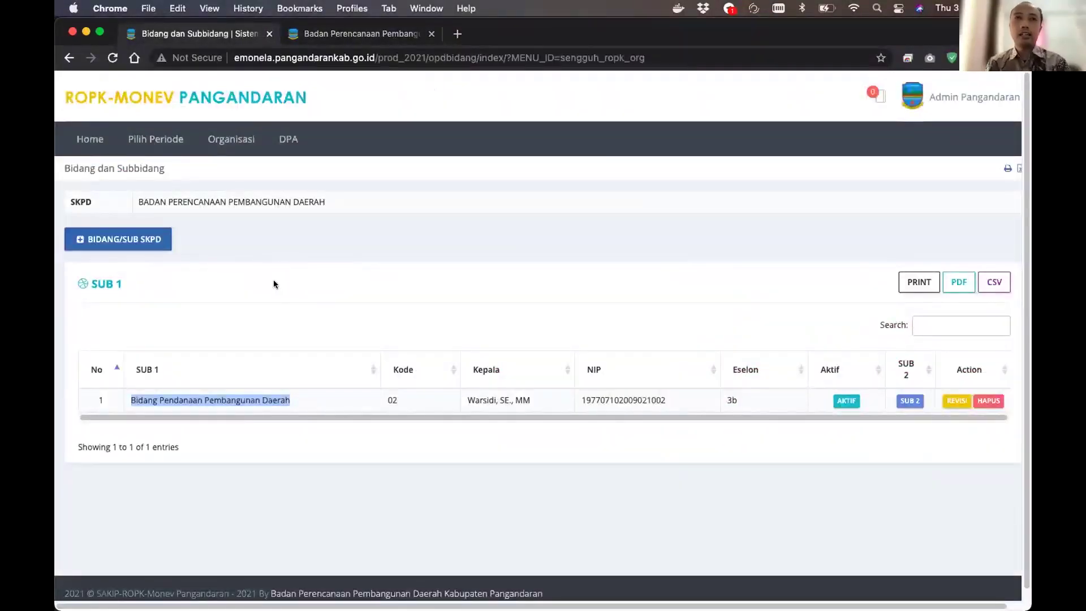
pyautogui.click(305, 289)
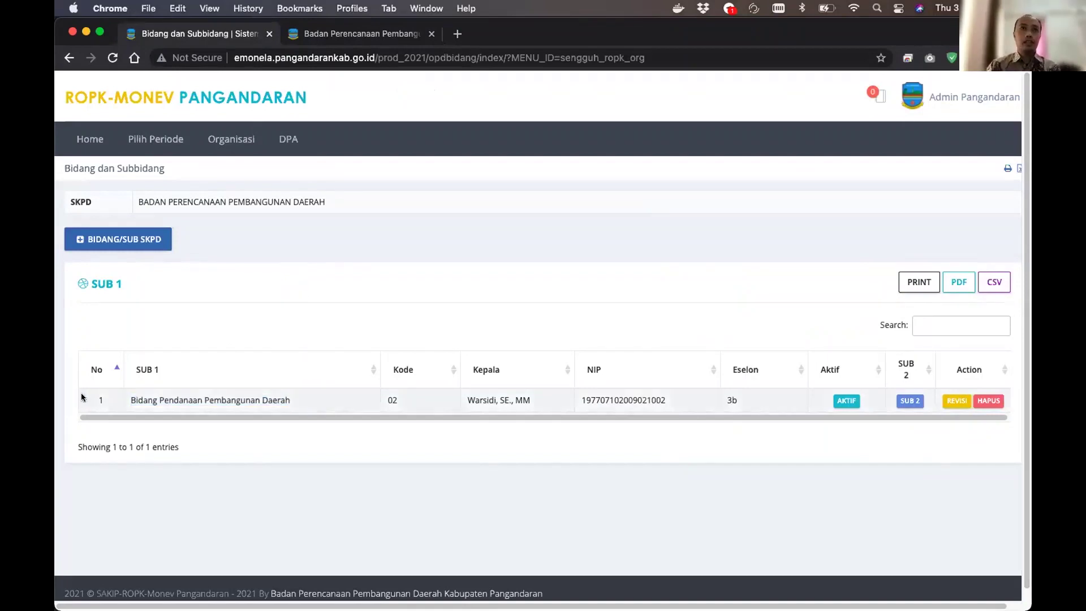
pyautogui.click(341, 33)
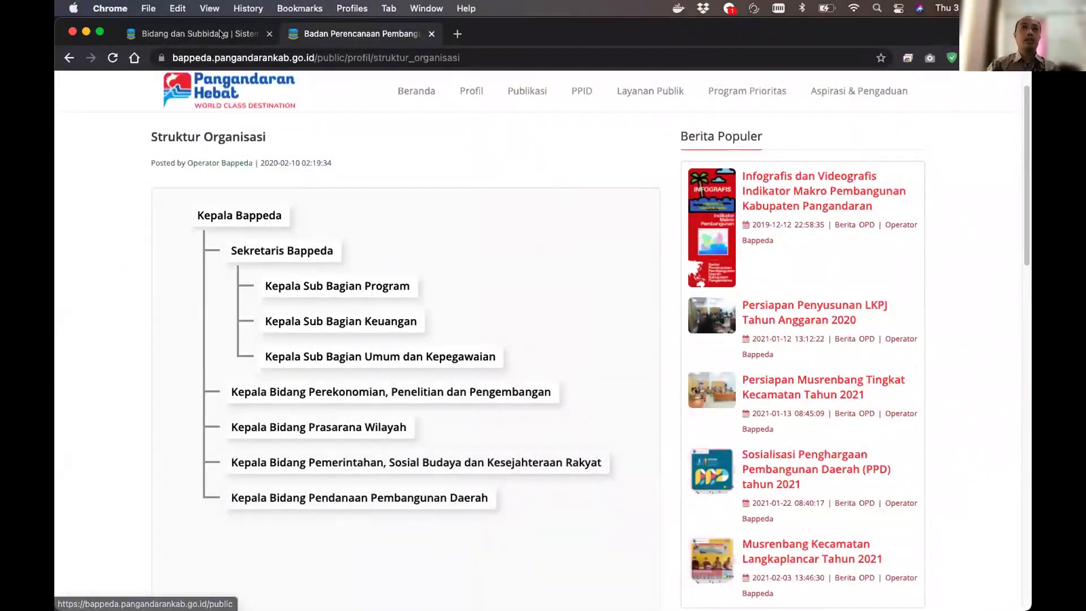
pyautogui.click(221, 33)
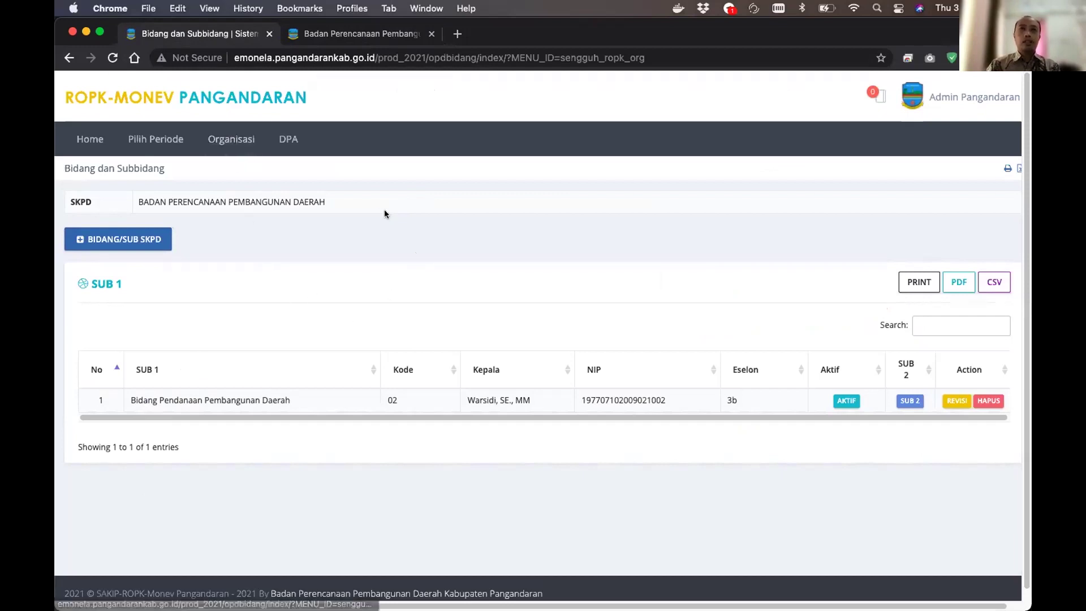
pyautogui.click(219, 145)
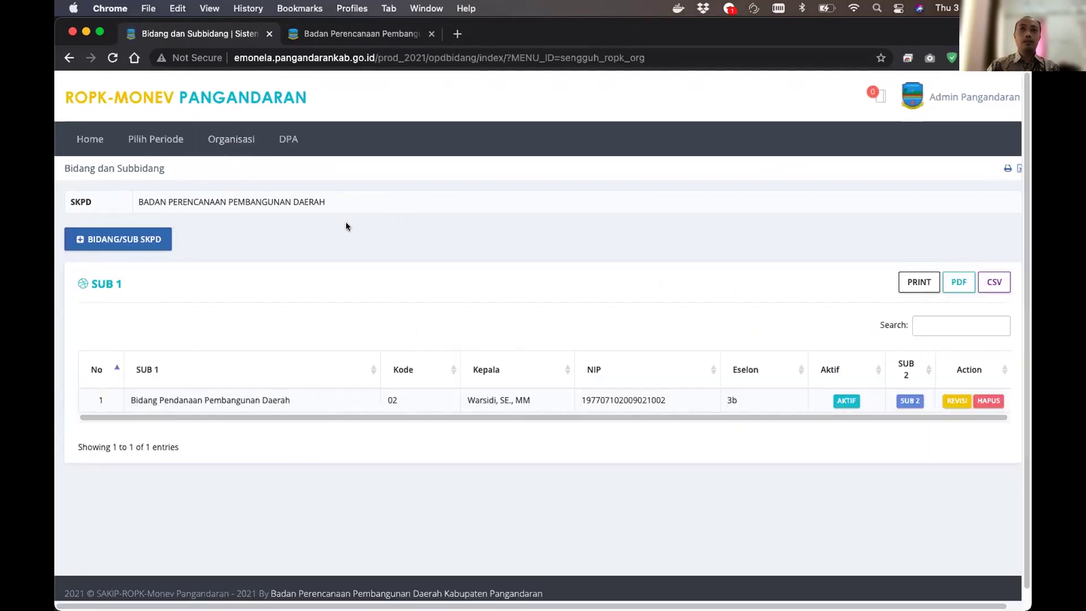
# Open the DPA list for BADAN PERENCANAAN PEMBANGUNAN DAERAH and look through its programs and sub kegiatan
pyautogui.click(294, 141)
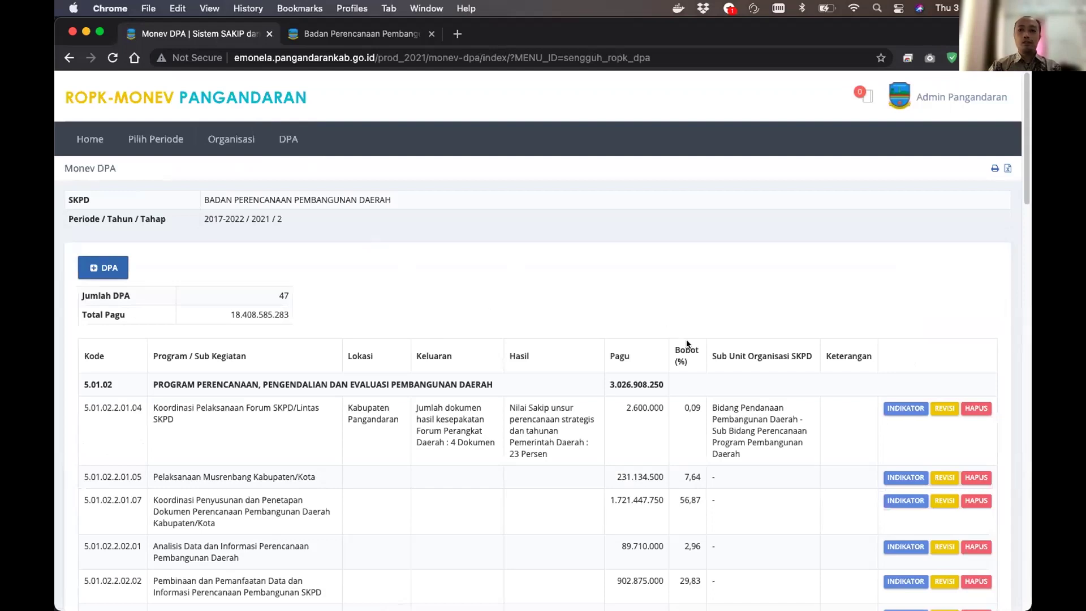
pyautogui.scroll(-2, 522, 277)
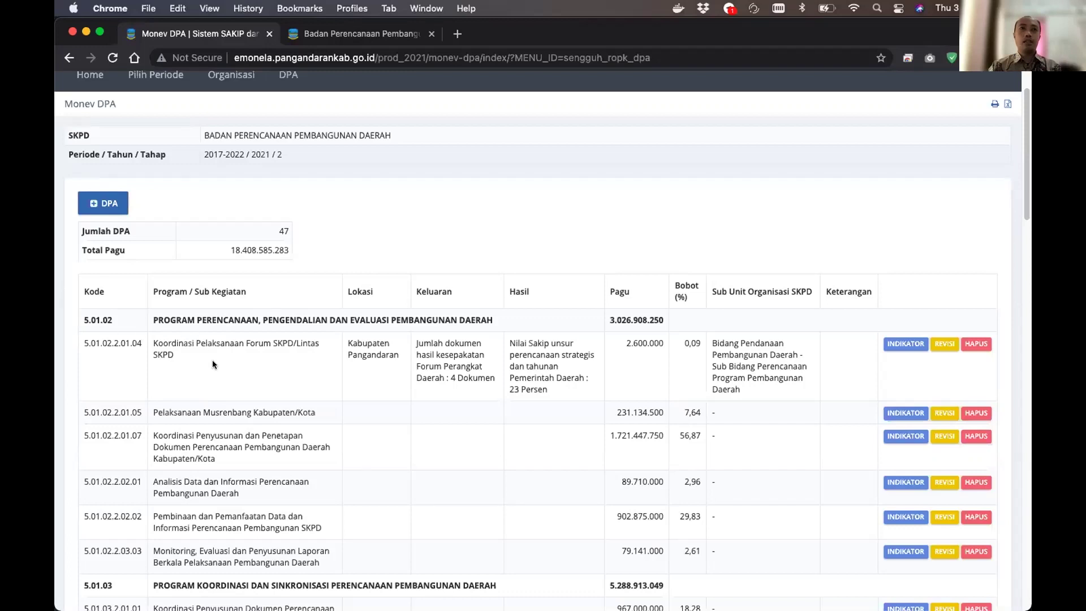
pyautogui.scroll(-1, 395, 359)
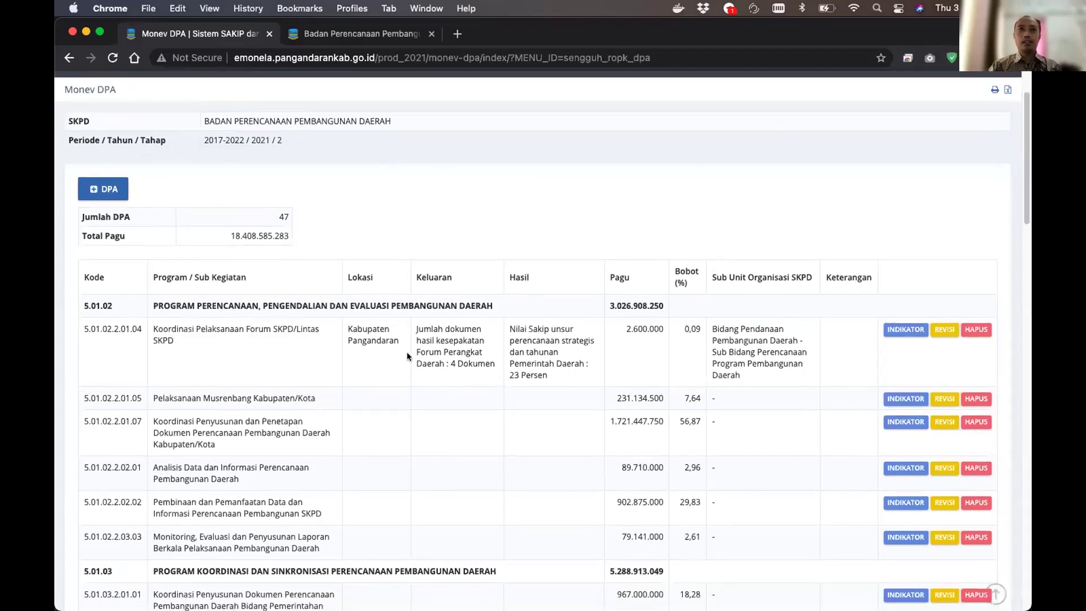
pyautogui.scroll(-6, 579, 306)
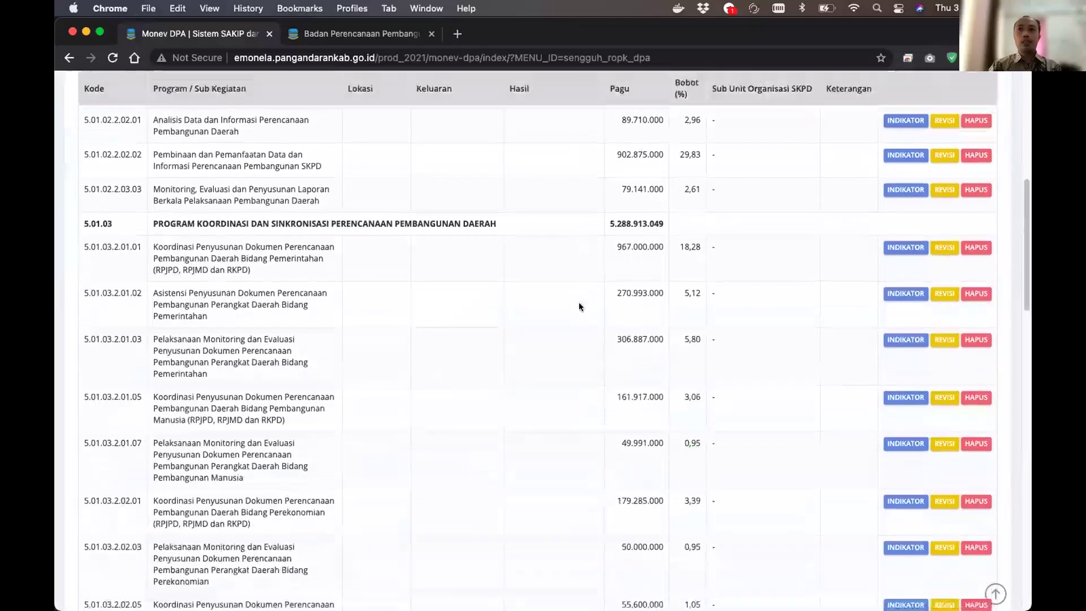
pyautogui.scroll(-20, 578, 303)
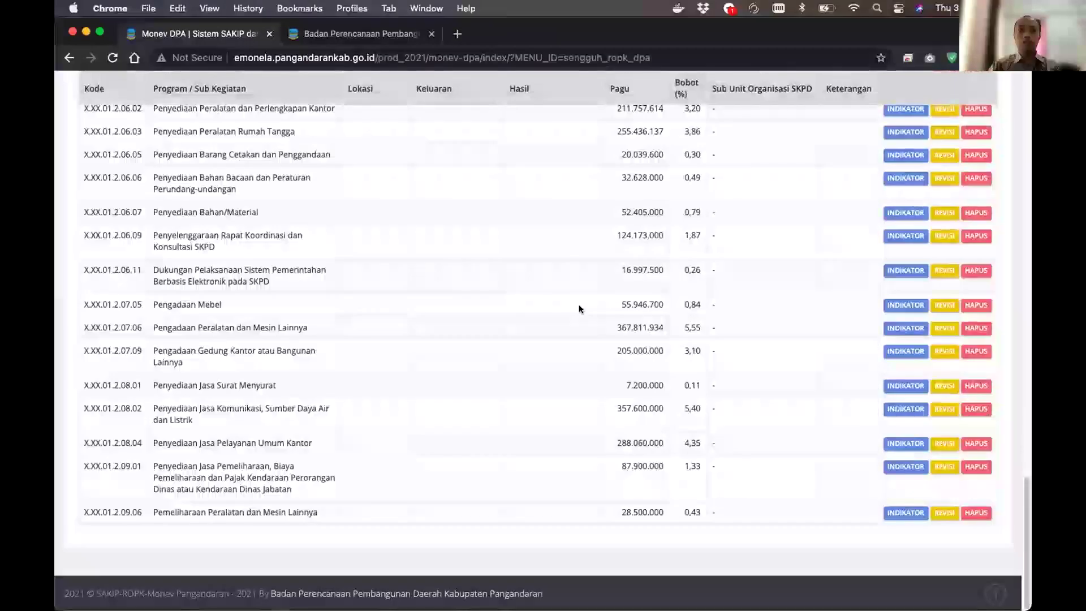
pyautogui.scroll(20, 578, 396)
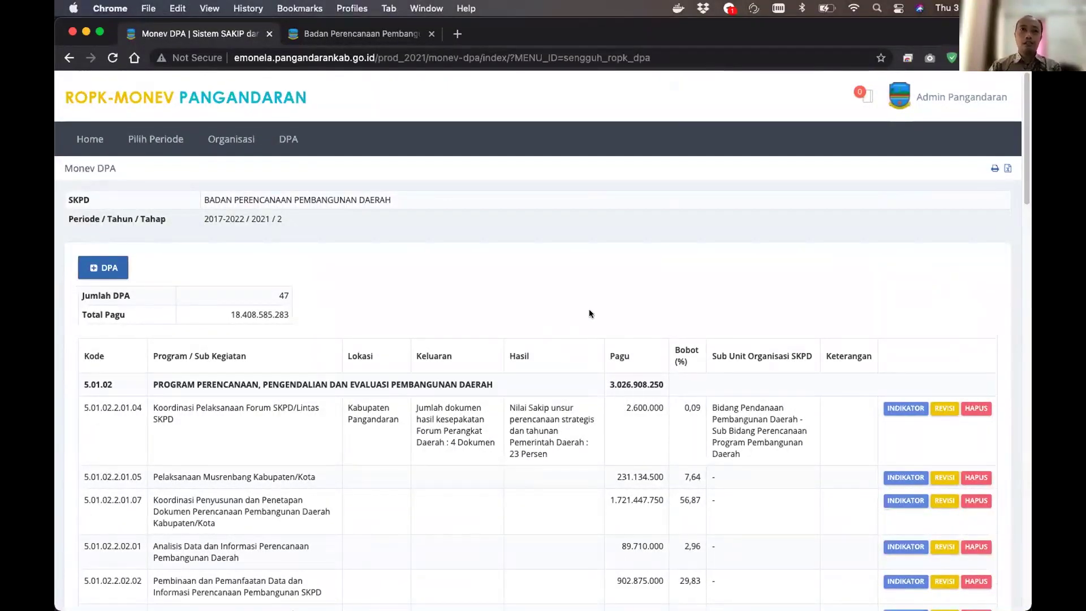
# Compare the columns and row operations of Koordinasi Pelaksanaan Forum SKPD/Lintas SKPD with the sub kegiatan rows below it
pyautogui.scroll(-1, 590, 311)
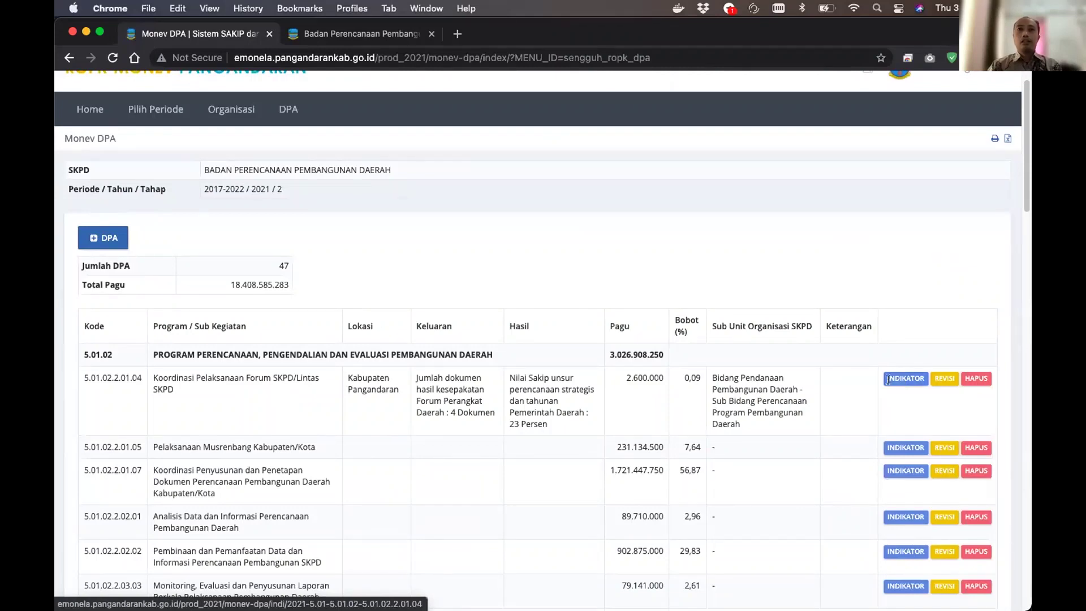
pyautogui.scroll(-2, 833, 302)
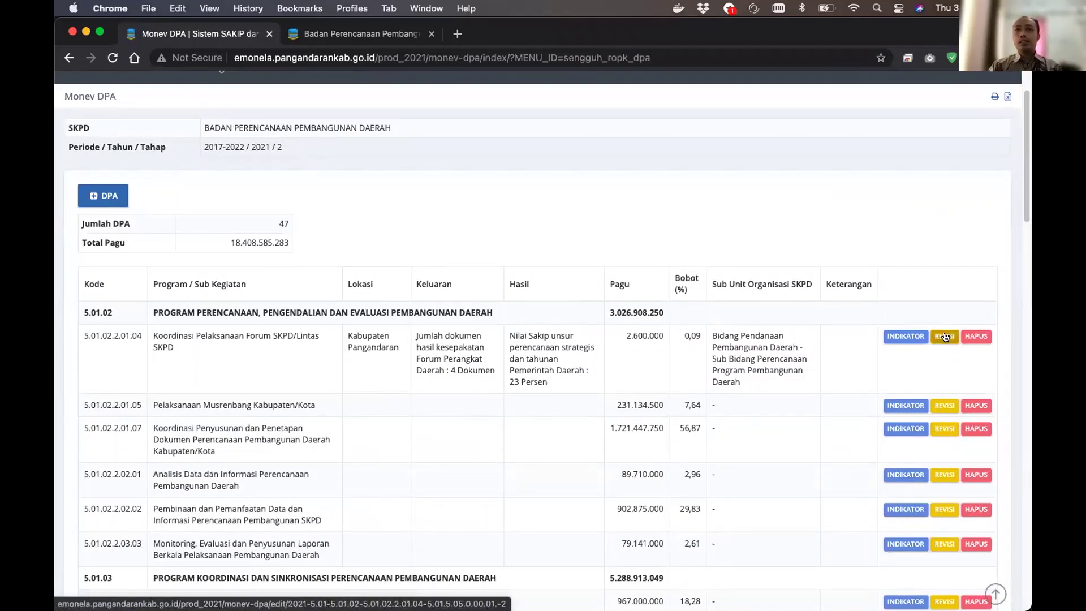
pyautogui.scroll(-2, 755, 268)
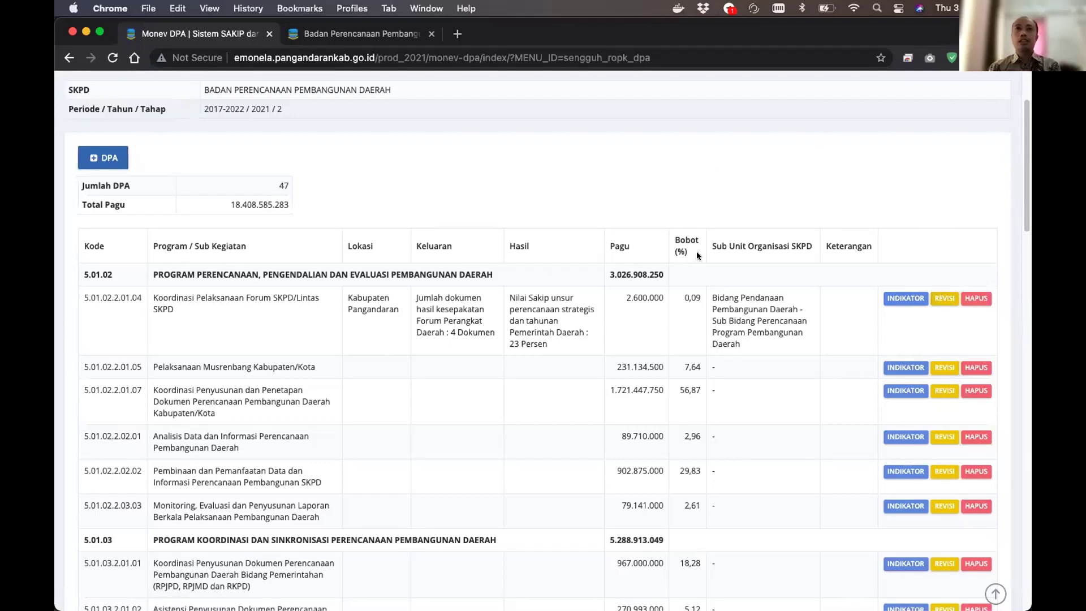
pyautogui.scroll(-1, 696, 253)
pyautogui.scroll(-1, 694, 256)
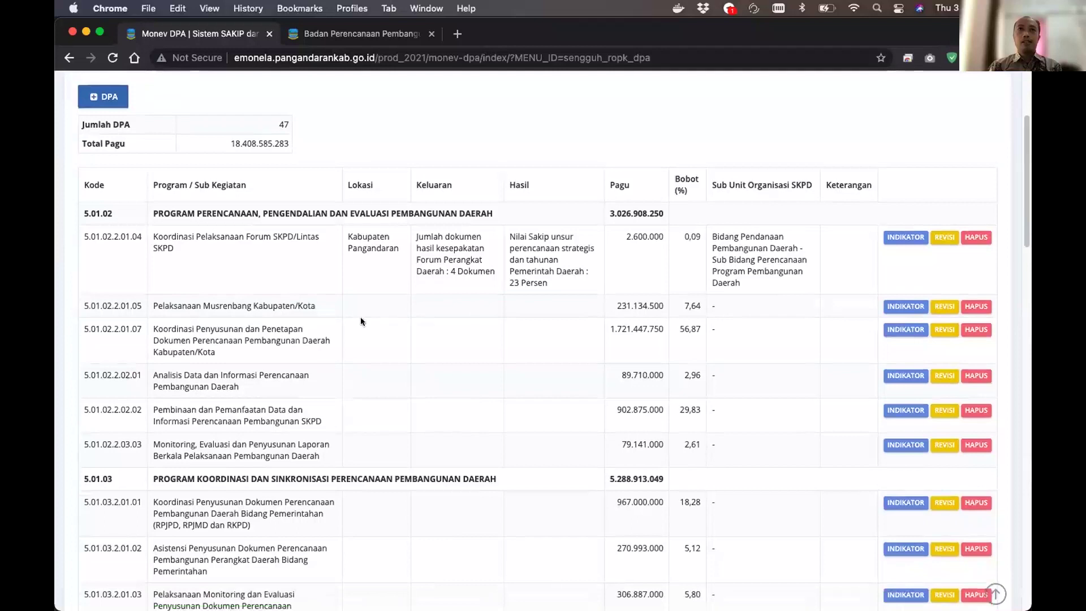
pyautogui.moveTo(355, 305); pyautogui.dragTo(371, 340)
pyautogui.click(388, 339)
pyautogui.scroll(-2, 383, 322)
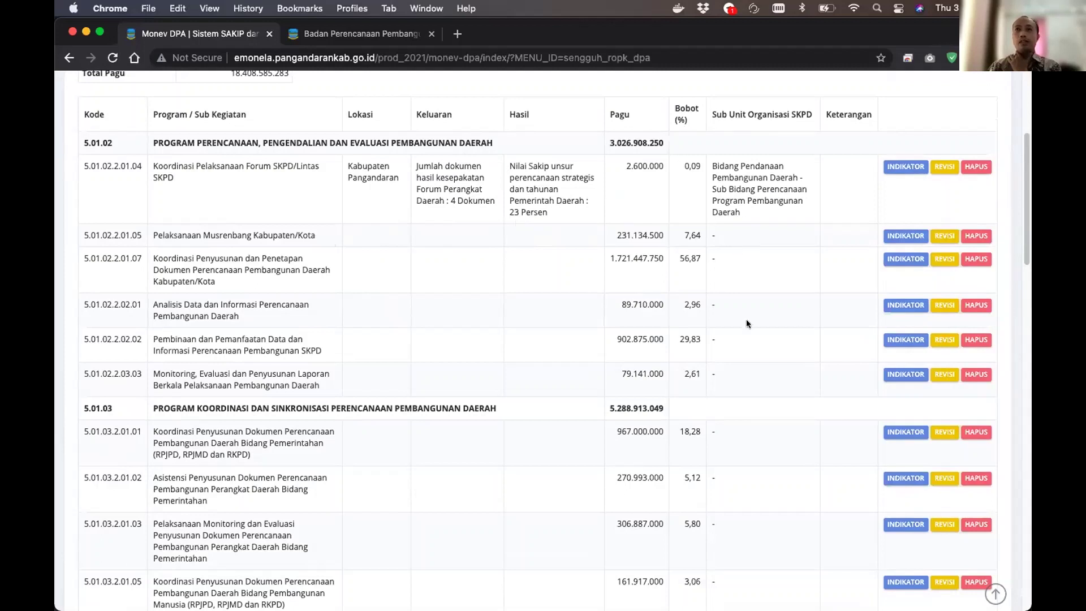
# Scan the rest of the DPA list for incomplete sub kegiatan and check the code of the first entry
pyautogui.scroll(-5, 454, 334)
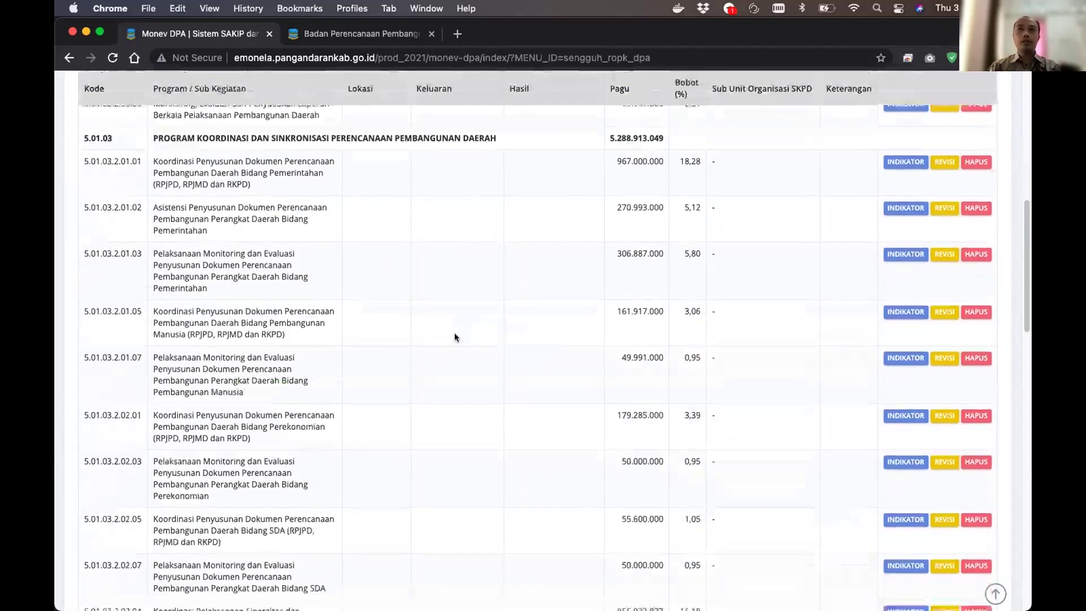
pyautogui.scroll(-20, 454, 334)
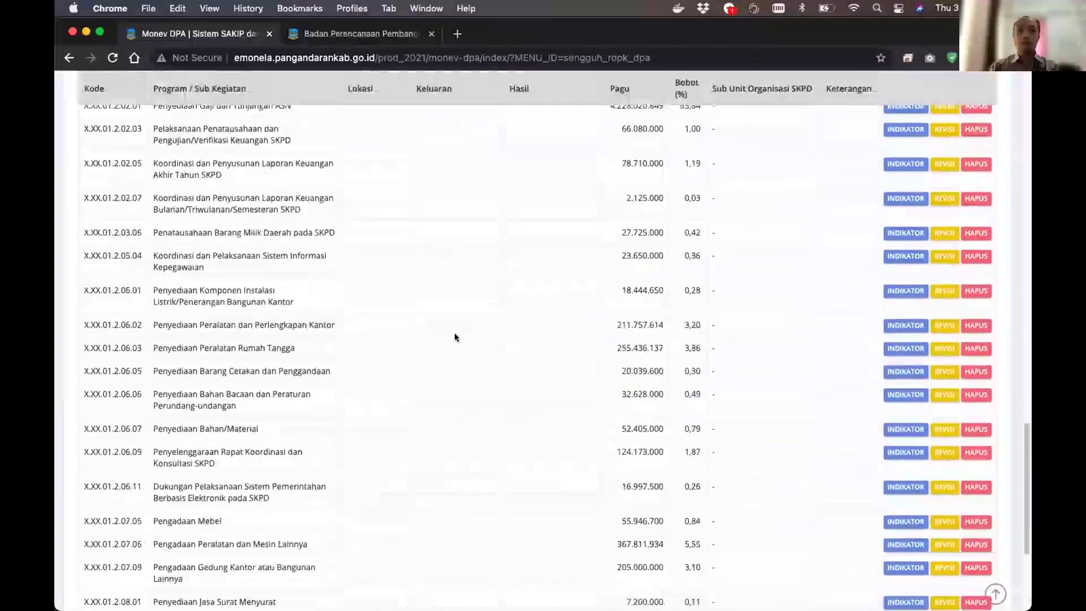
pyautogui.scroll(-3, 453, 334)
pyautogui.scroll(15, 524, 322)
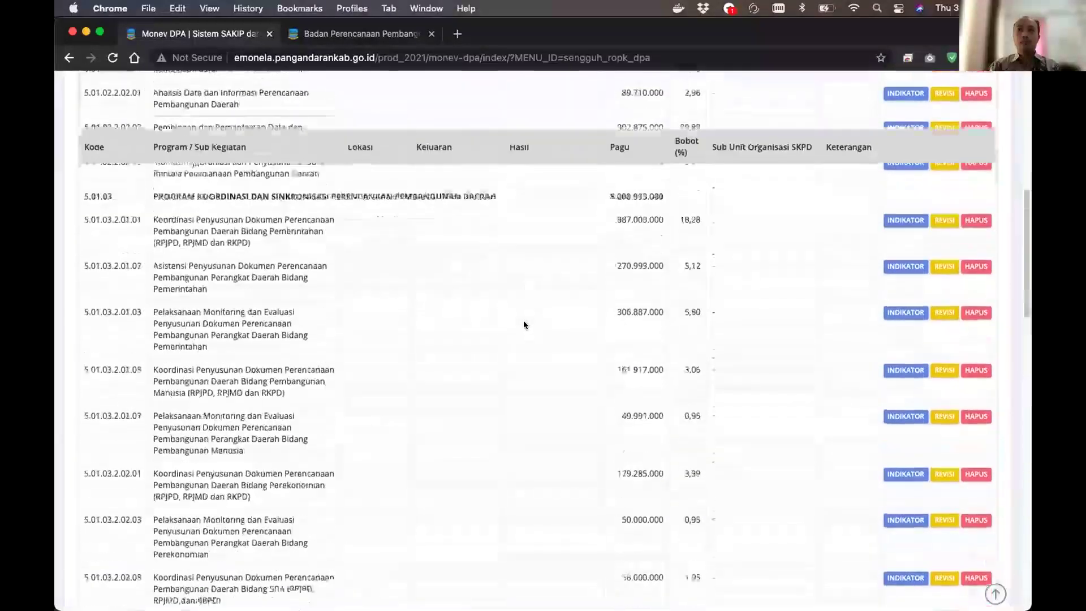
pyautogui.scroll(10, 523, 320)
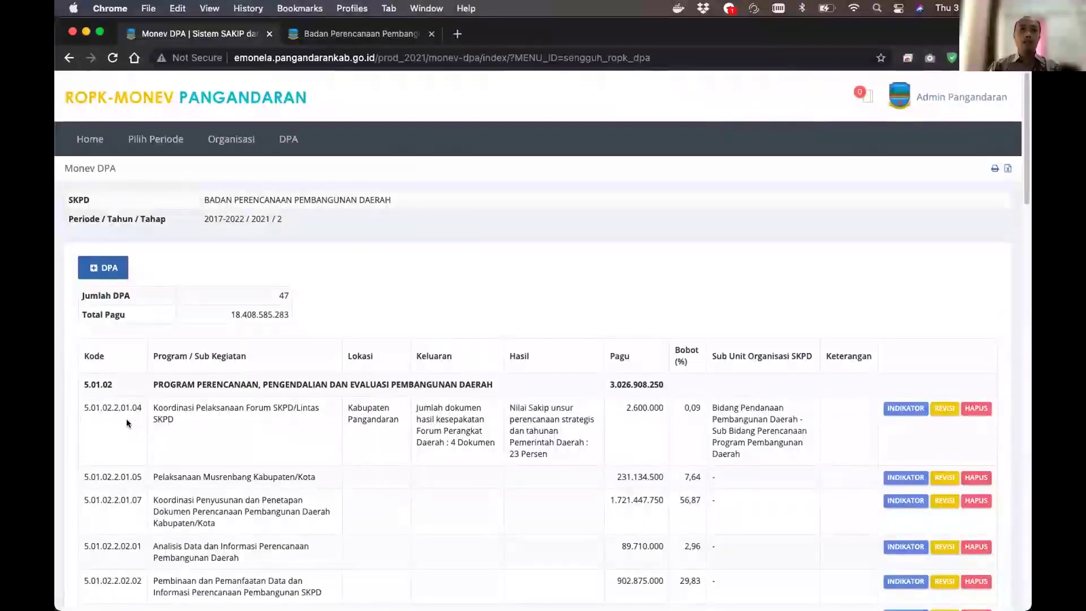
pyautogui.moveTo(84, 407); pyautogui.dragTo(96, 408)
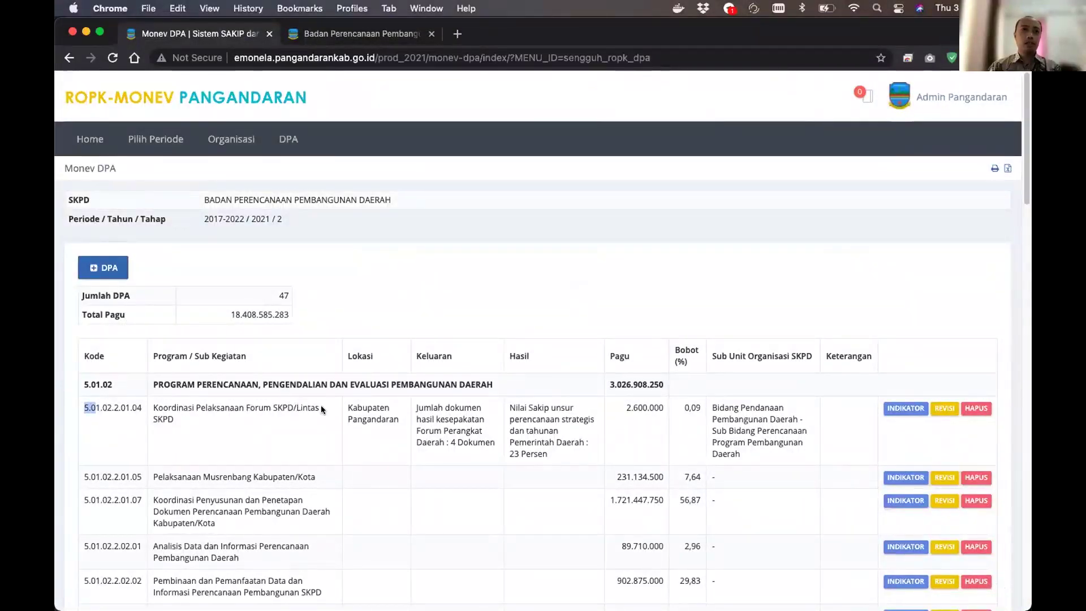
pyautogui.click(167, 417)
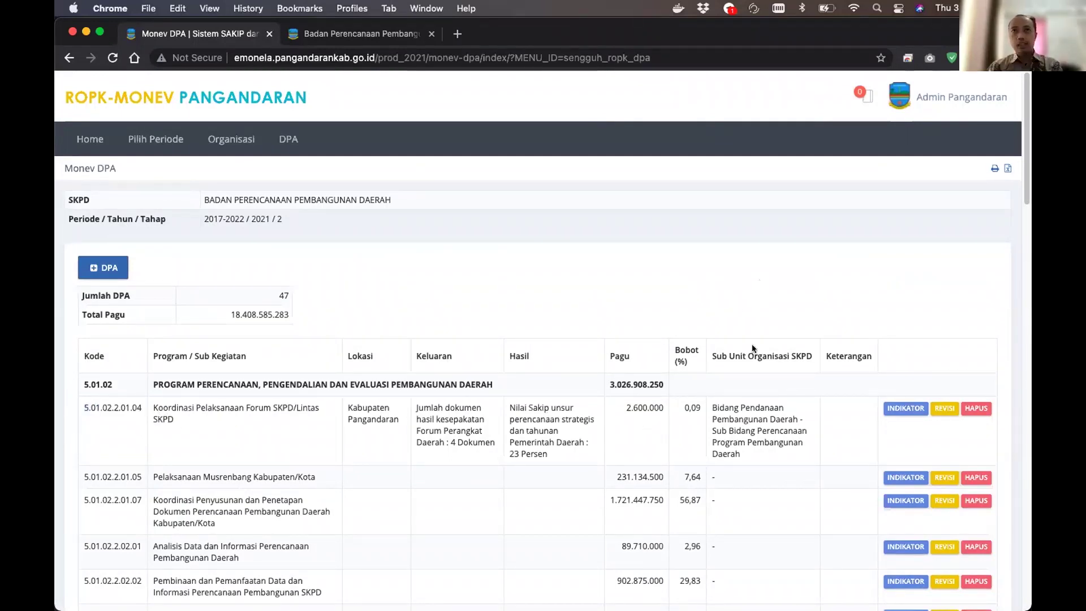
# Open the indicators of sub kegiatan Koordinasi Pelaksanaan Forum SKPD/Lintas SKPD and review its name and first indicator
pyautogui.scroll(-3, 834, 408)
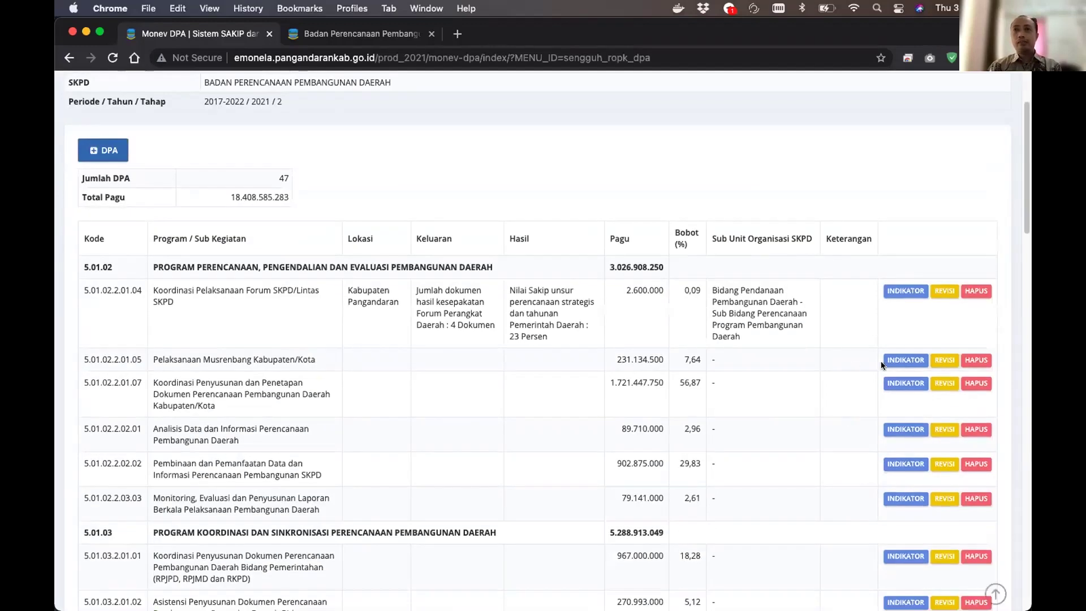
pyautogui.scroll(-1, 790, 390)
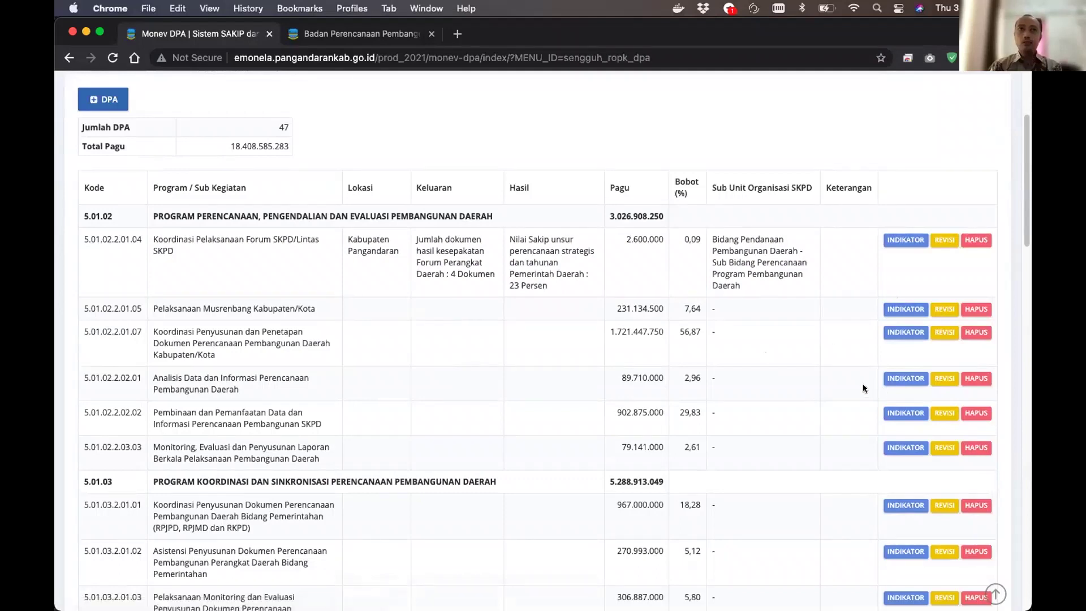
pyautogui.click(895, 243)
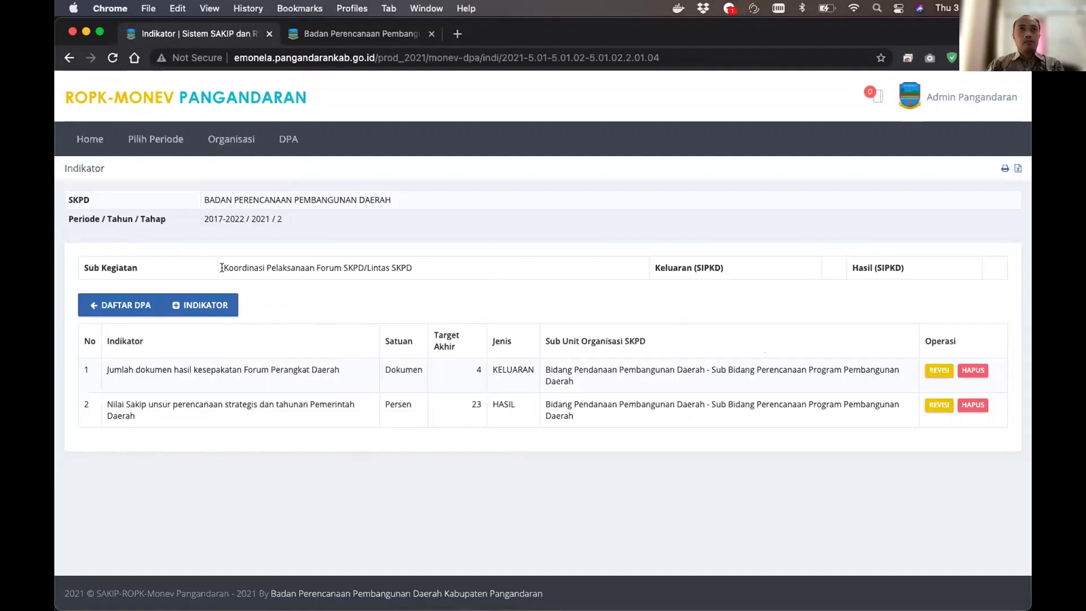
pyautogui.moveTo(221, 268); pyautogui.dragTo(409, 268)
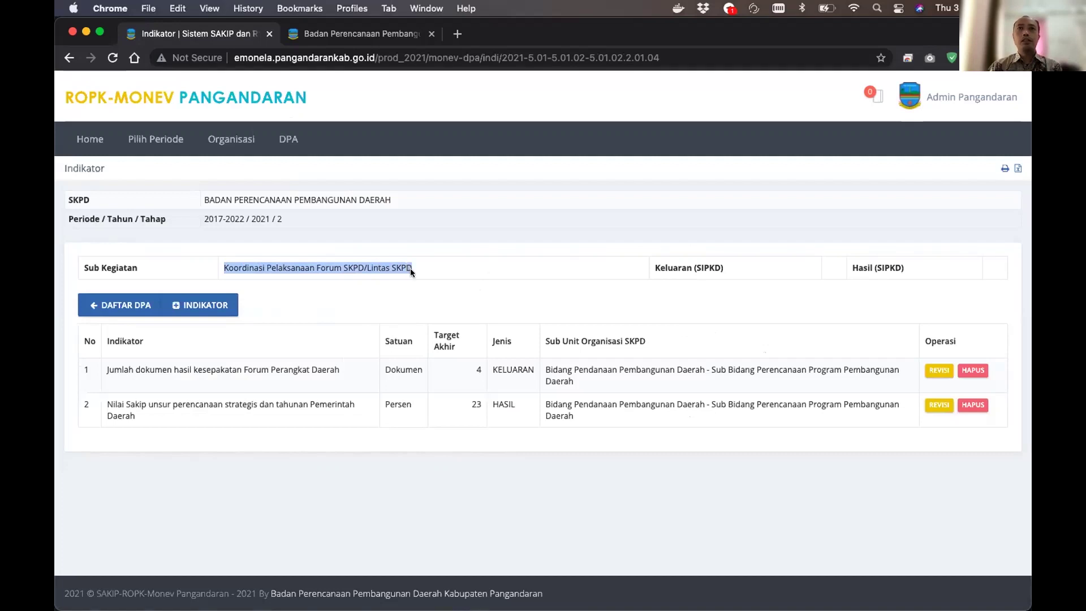
pyautogui.click(413, 286)
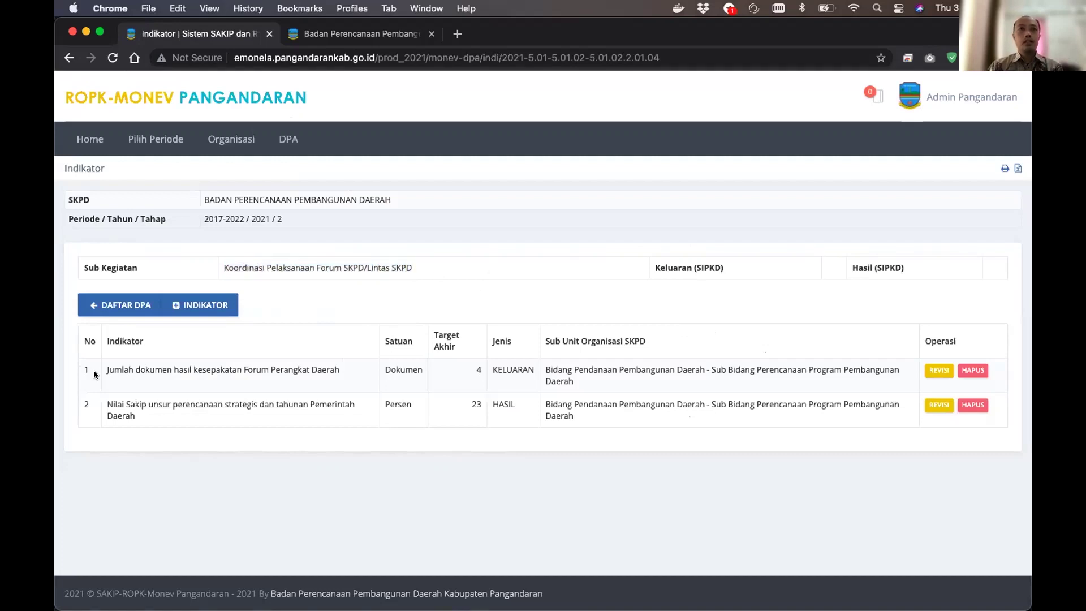
pyautogui.moveTo(103, 366); pyautogui.dragTo(449, 378)
pyautogui.click(514, 438)
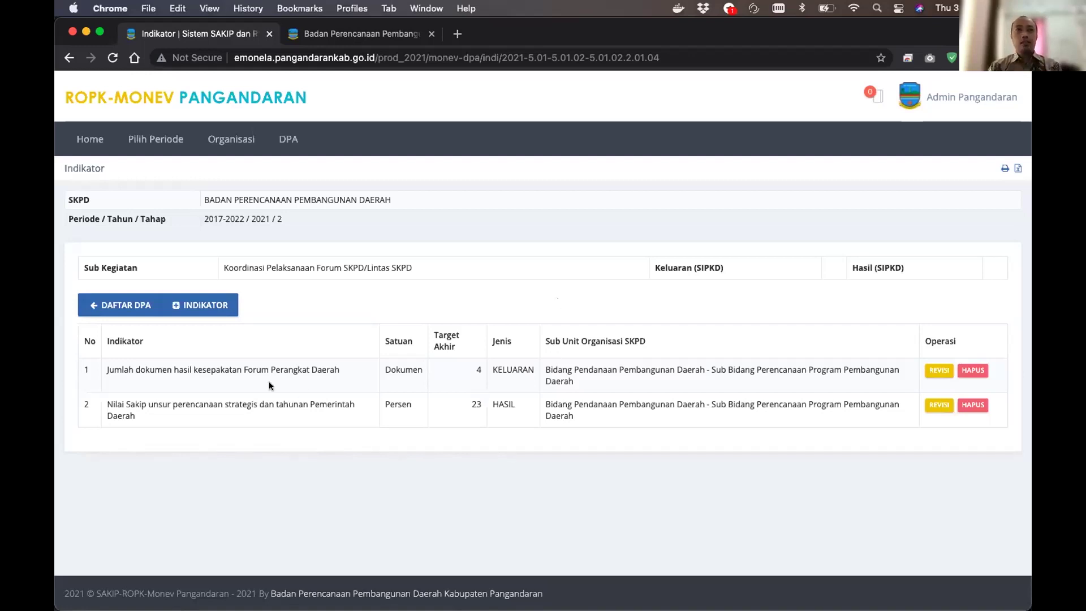
# Start a new indicator for the sub kegiatan and look through its Sub Unit Organisasi SKPD choices without selecting one
pyautogui.click(114, 310)
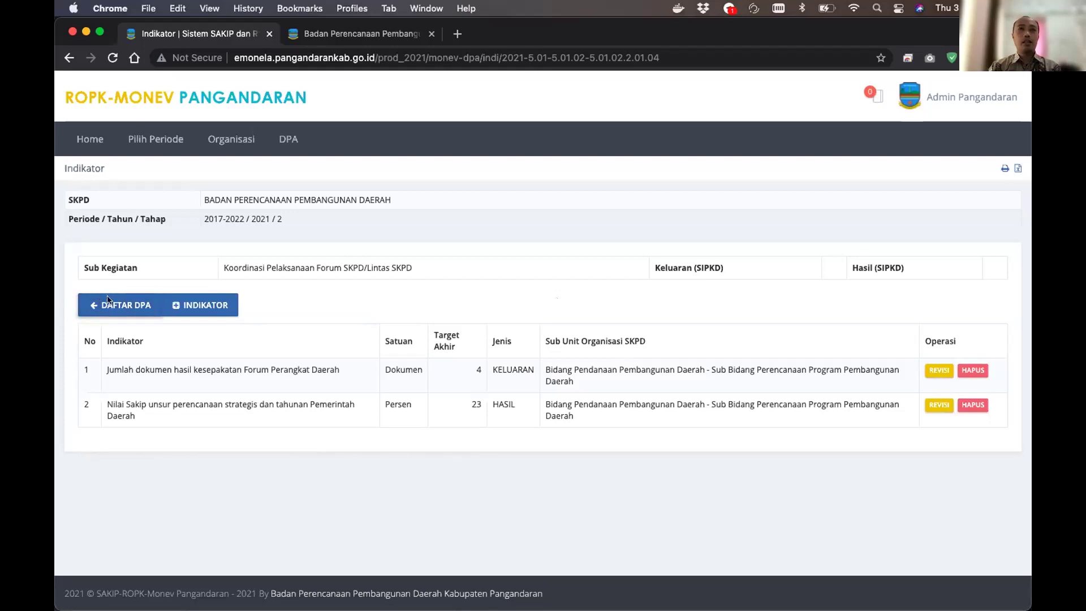
pyautogui.click(203, 306)
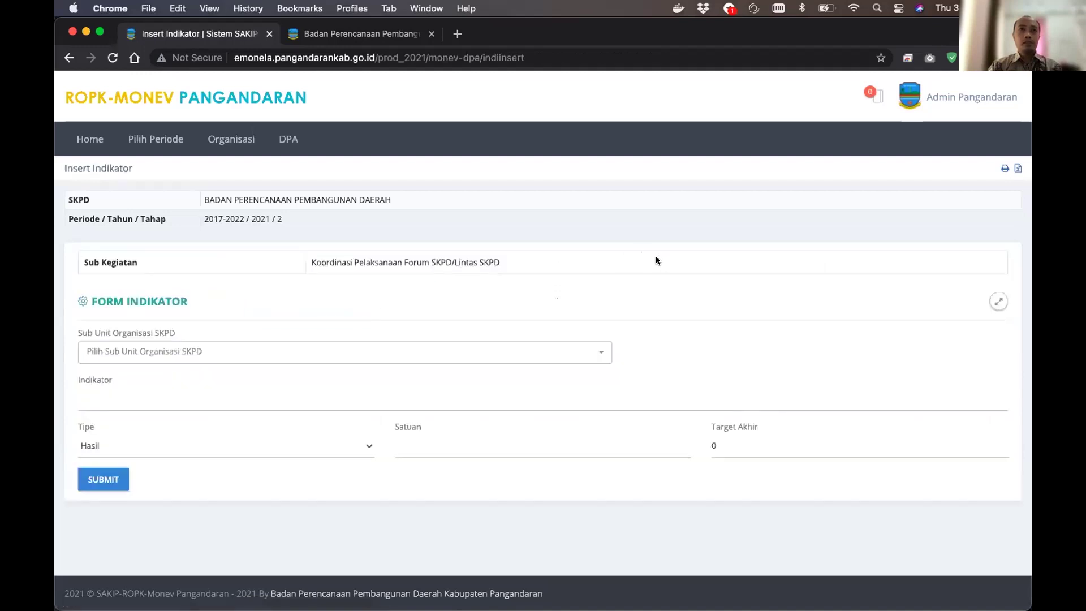
pyautogui.click(432, 353)
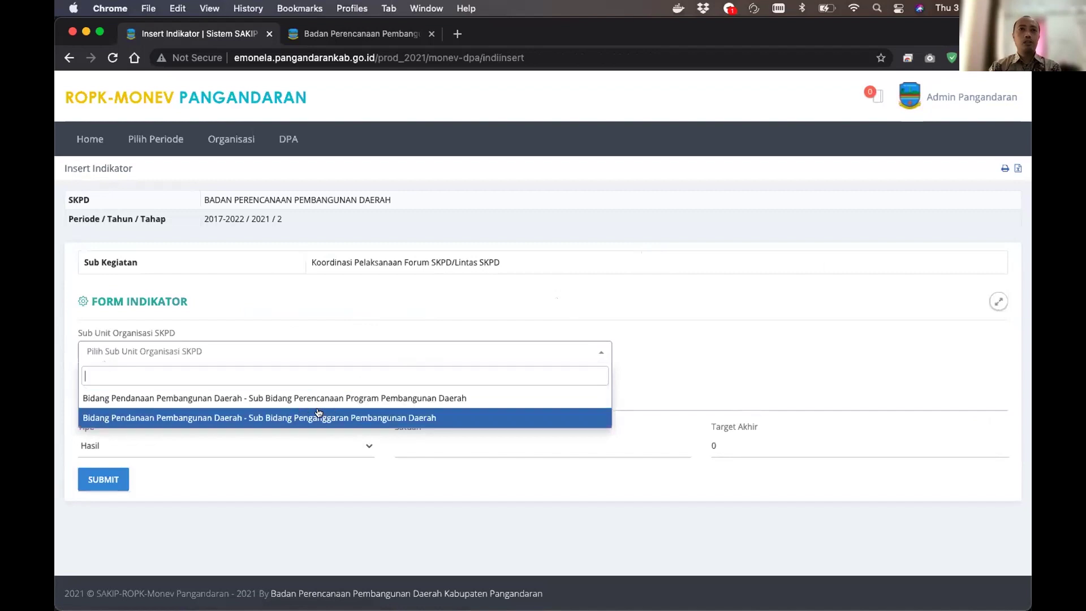
pyautogui.click(723, 369)
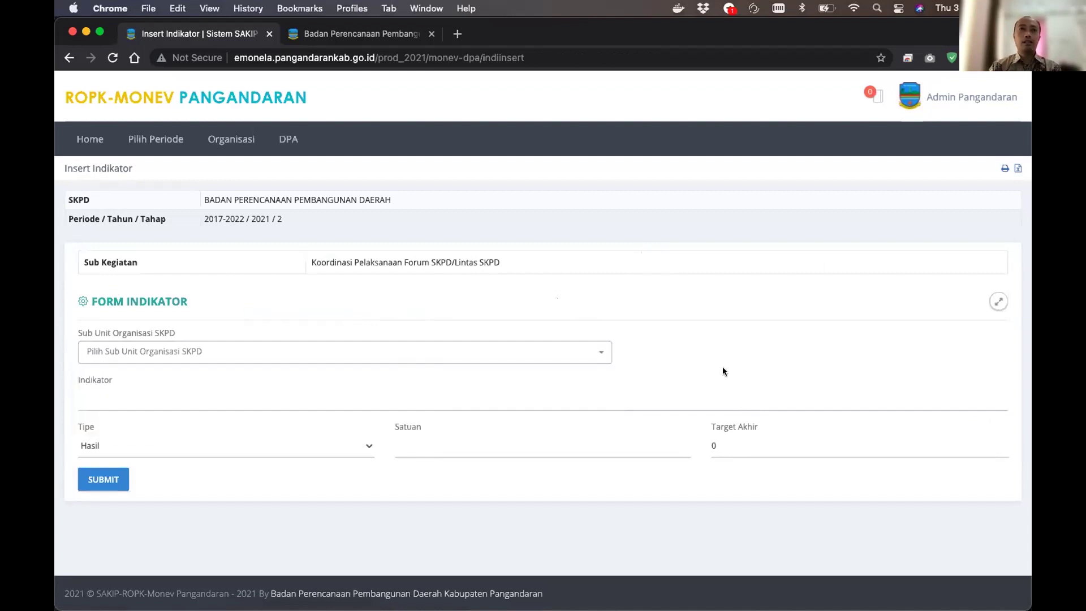
# Inspect the new indicator's Indikator, Tipe, Satuan and Target Akhir fields, and return to the indicator list without saving
pyautogui.click(123, 390)
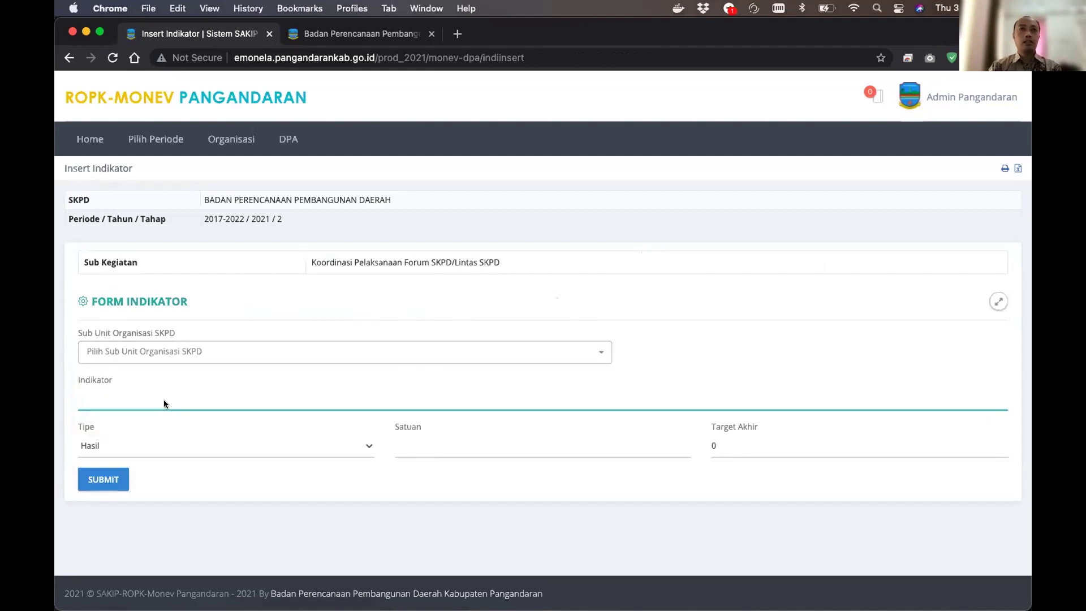
pyautogui.click(263, 452)
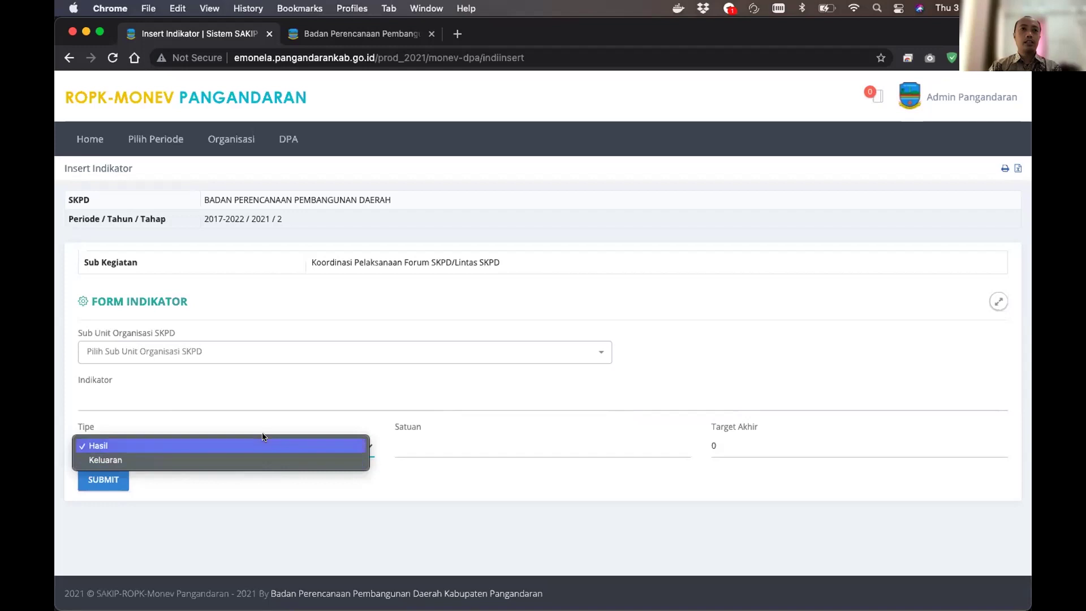
pyautogui.click(371, 492)
pyautogui.click(483, 446)
pyautogui.click(861, 443)
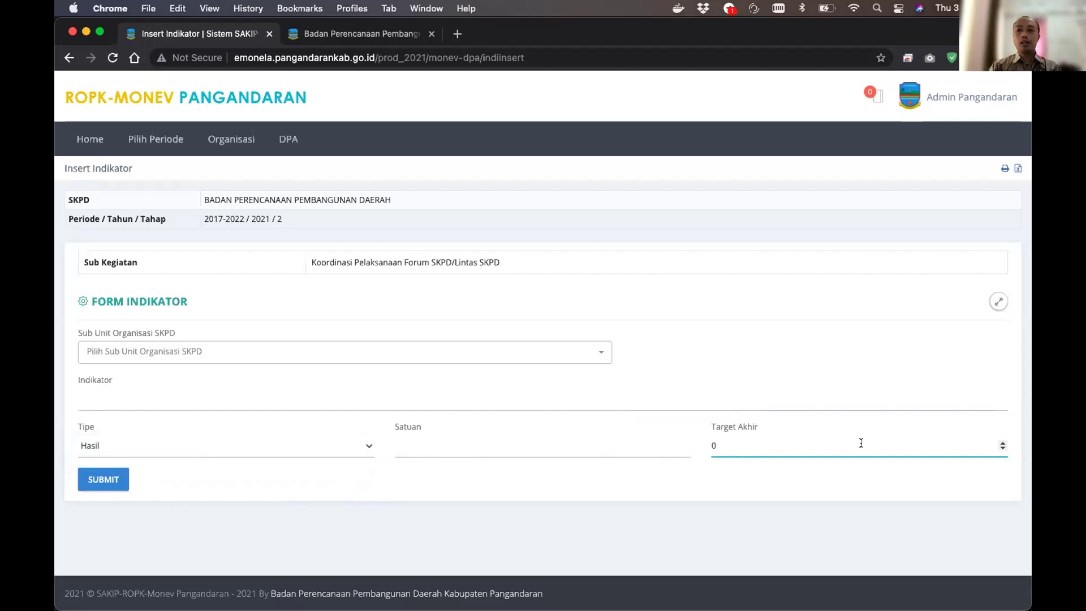
pyautogui.click(67, 58)
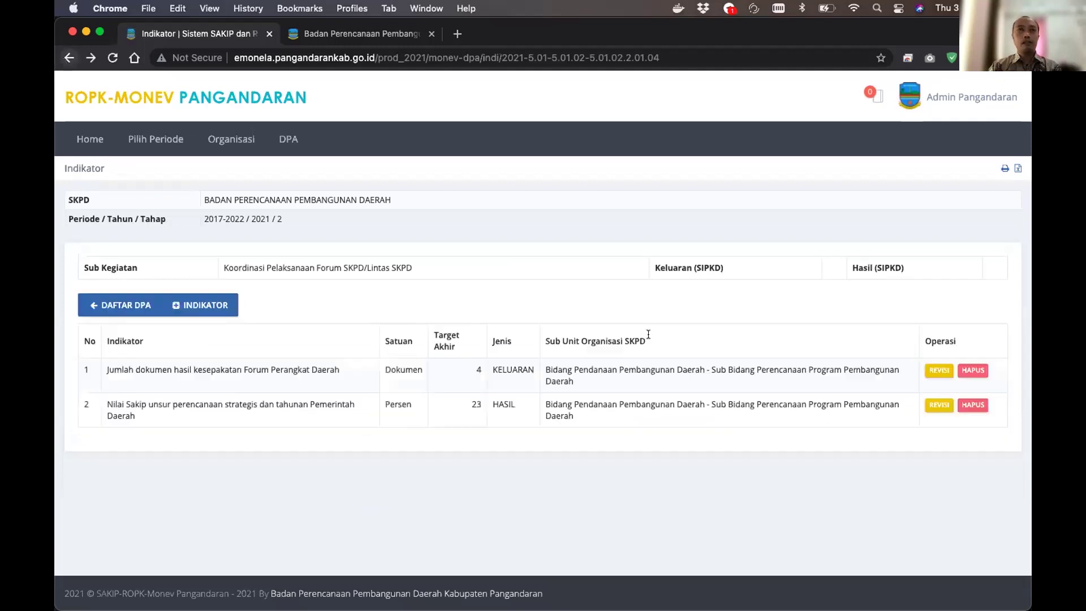
# Open the first indicator for revision and check its sub kegiatan name and Indikator text
pyautogui.click(938, 371)
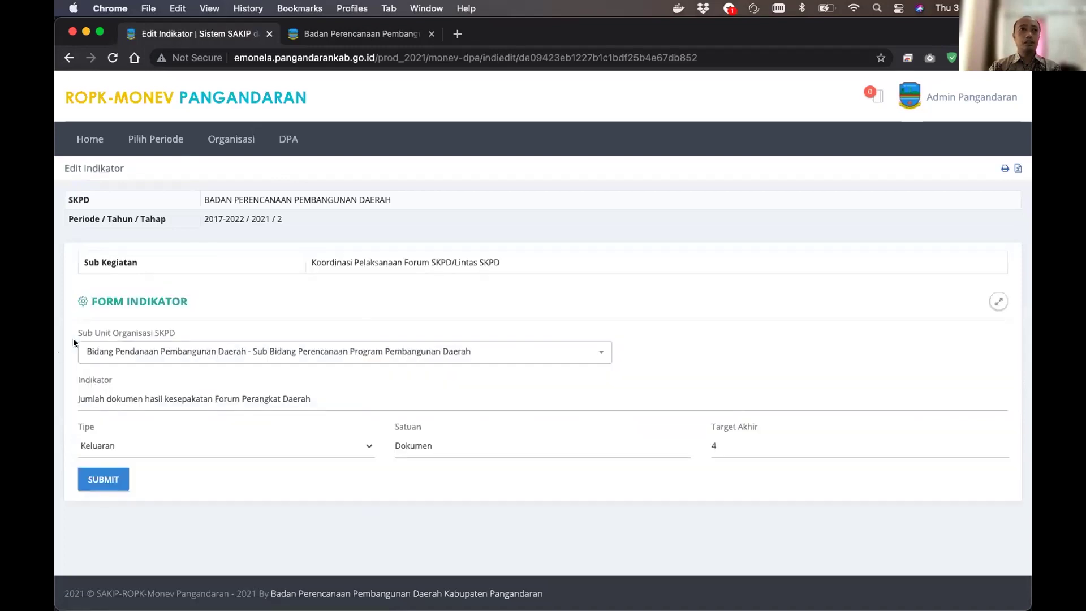
pyautogui.moveTo(310, 260); pyautogui.dragTo(470, 260)
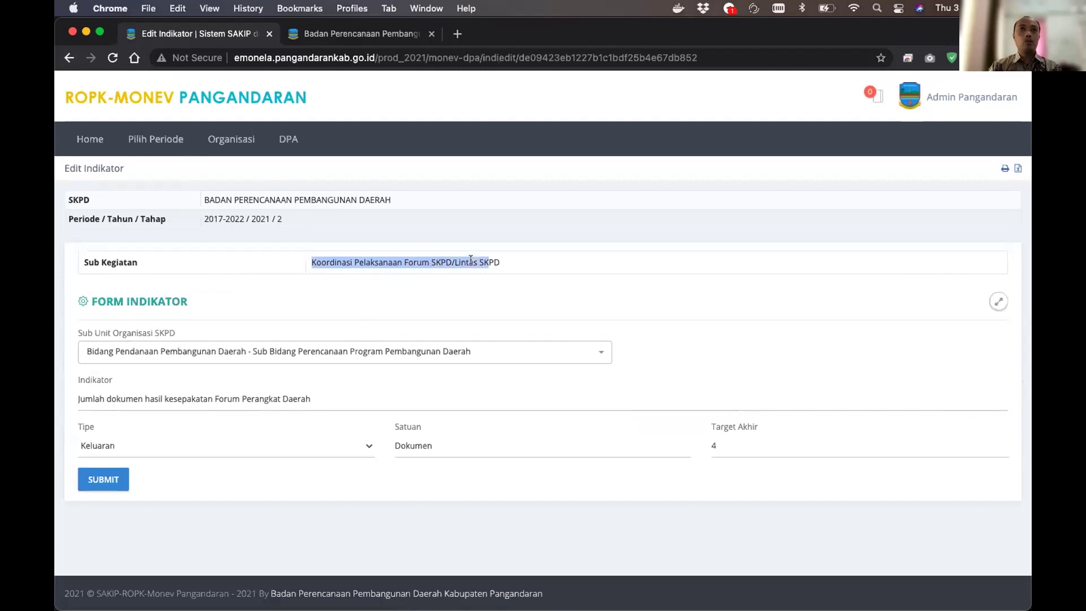
pyautogui.click(508, 262)
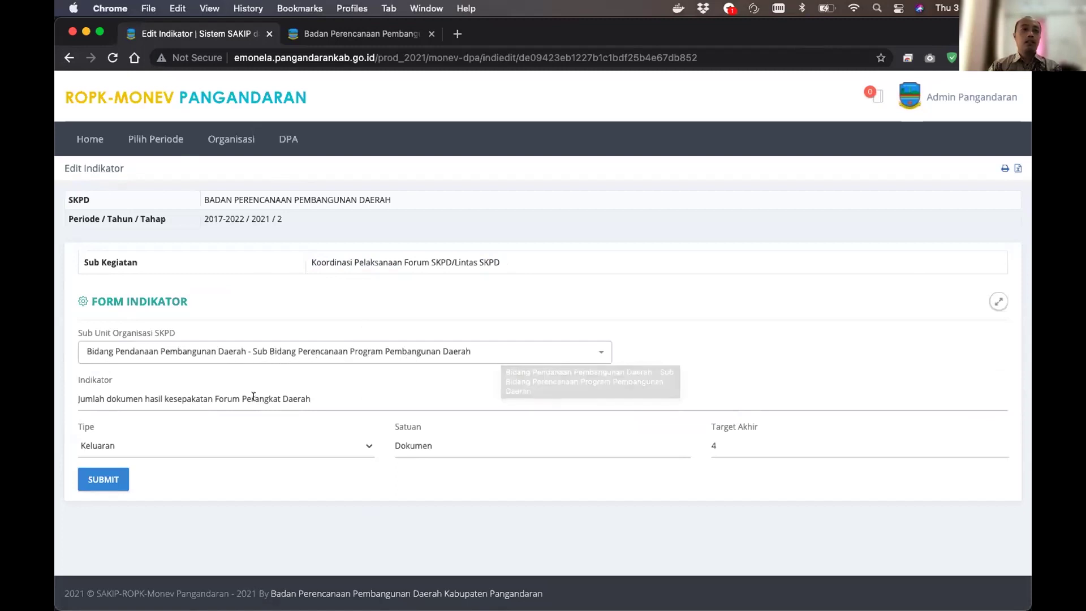
pyautogui.click(337, 396)
pyautogui.press('super+a')
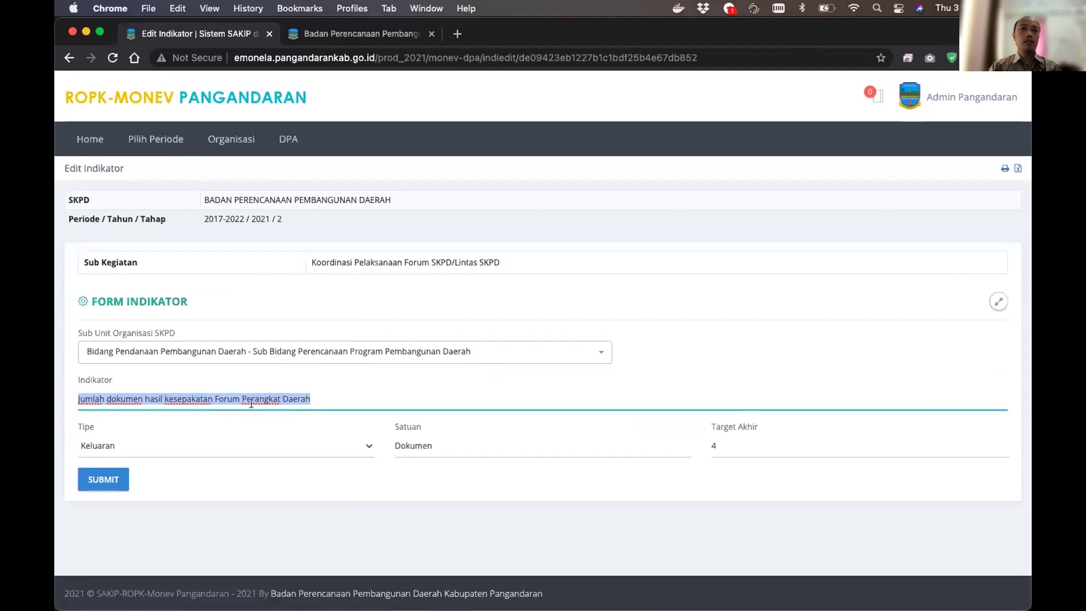
pyautogui.click(353, 399)
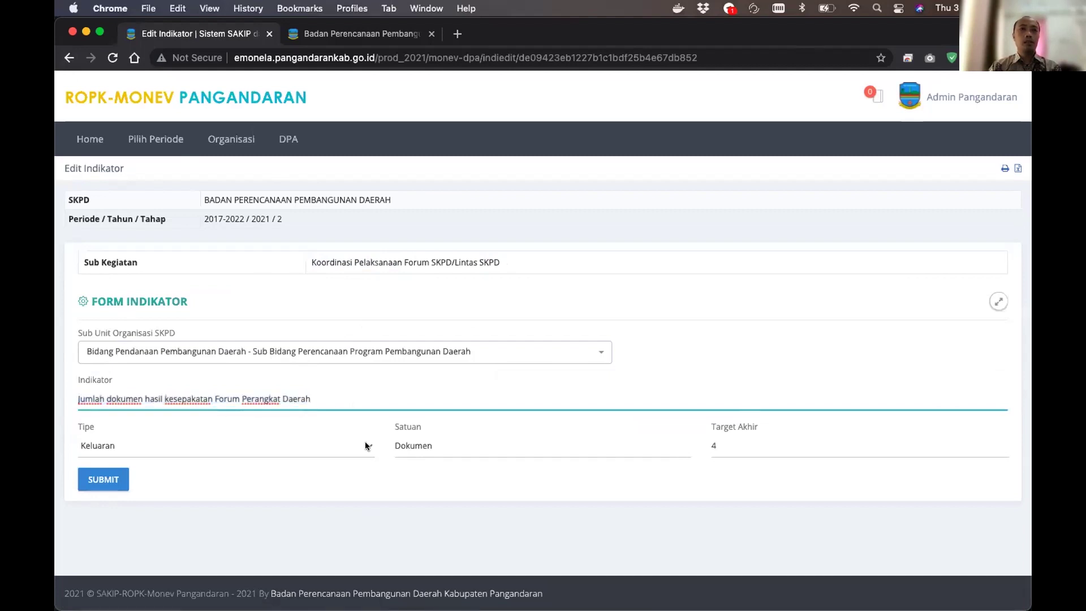
# Check the indicator's Satuan and Target Akhir fields, and go back to the indicator list without saving
pyautogui.click(441, 439)
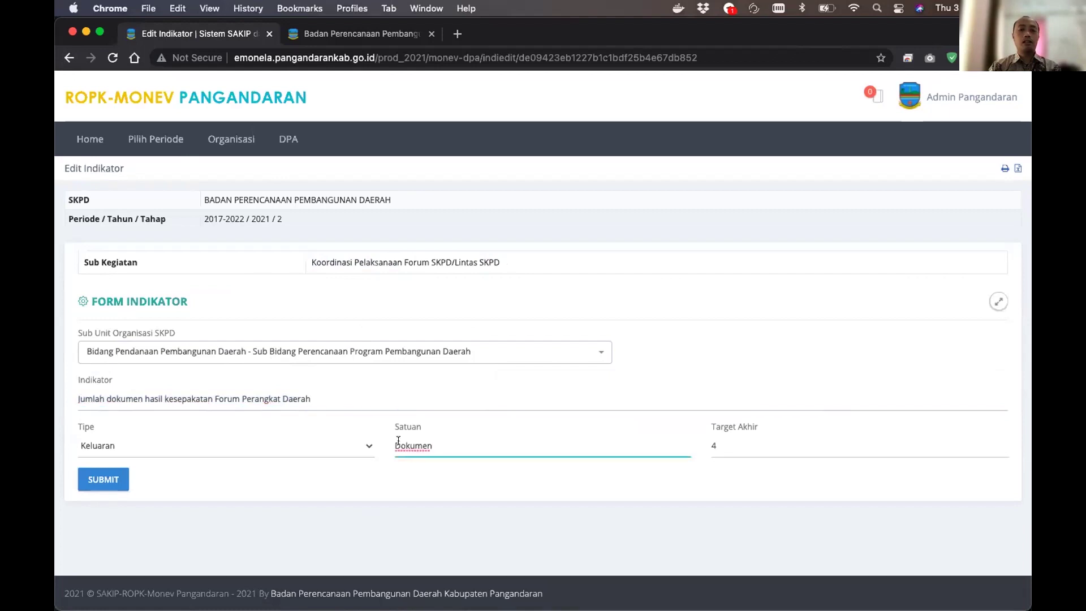
pyautogui.click(713, 445)
pyautogui.click(653, 485)
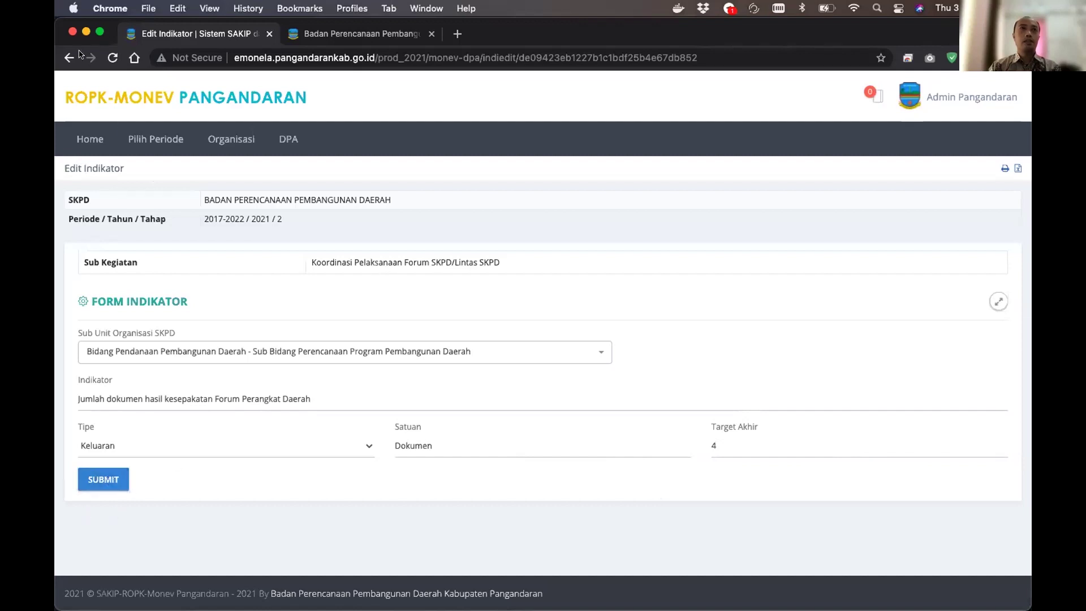
pyautogui.click(67, 57)
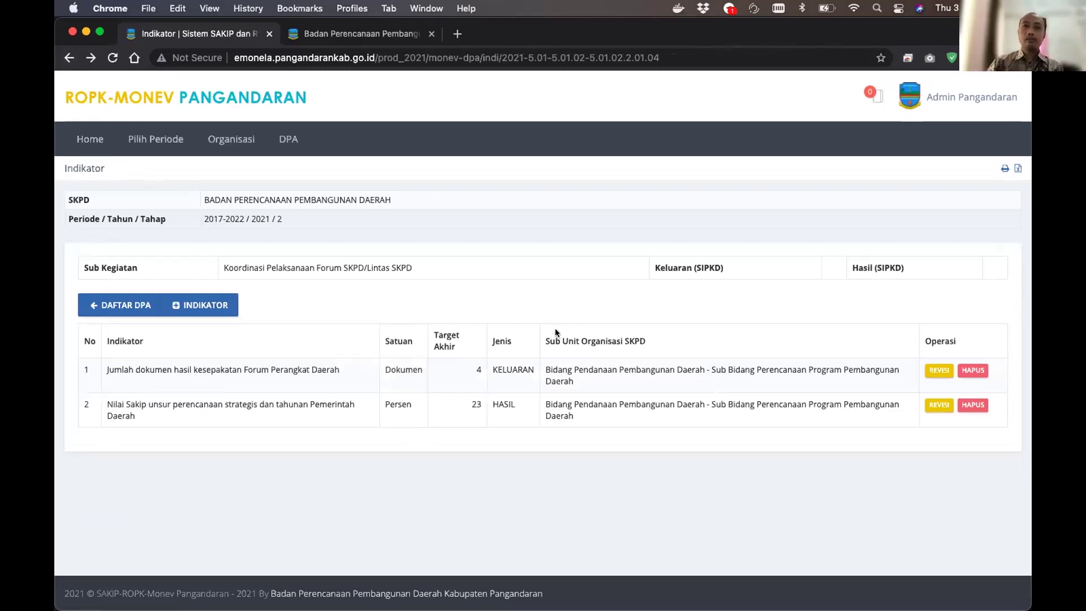
# Return to the DPA list and examine the code and row operations of Koordinasi Pelaksanaan Forum SKPD/Lintas SKPD
pyautogui.click(92, 306)
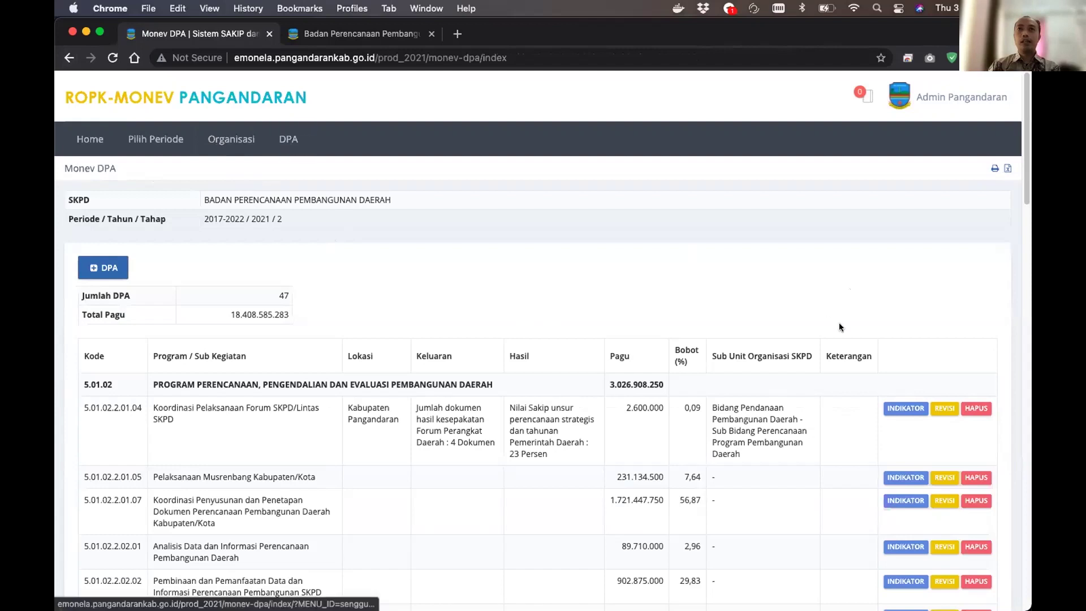
pyautogui.scroll(-1, 863, 308)
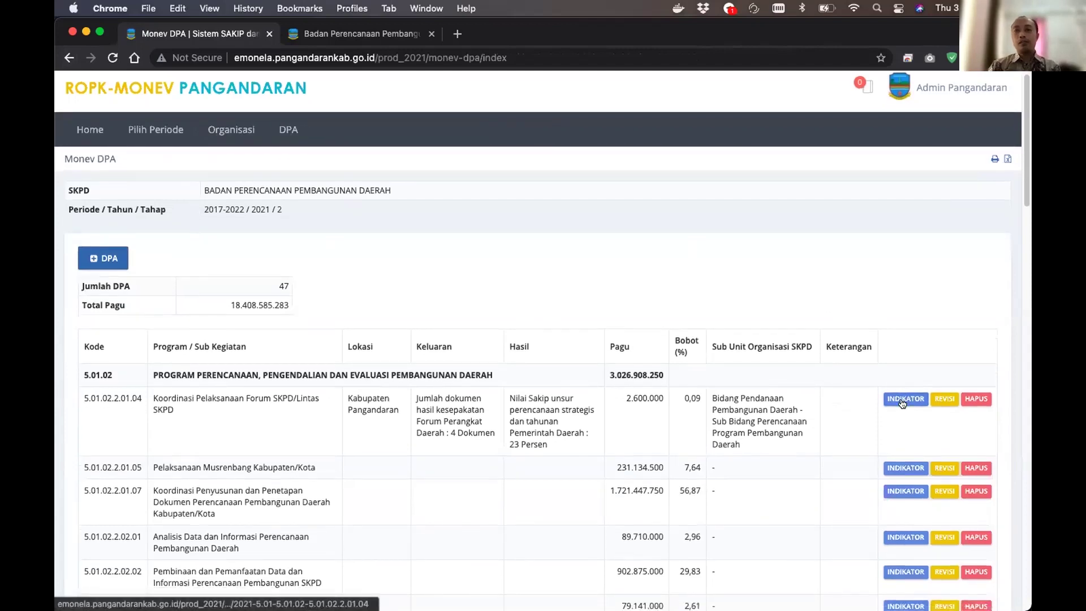
pyautogui.scroll(-3, 883, 349)
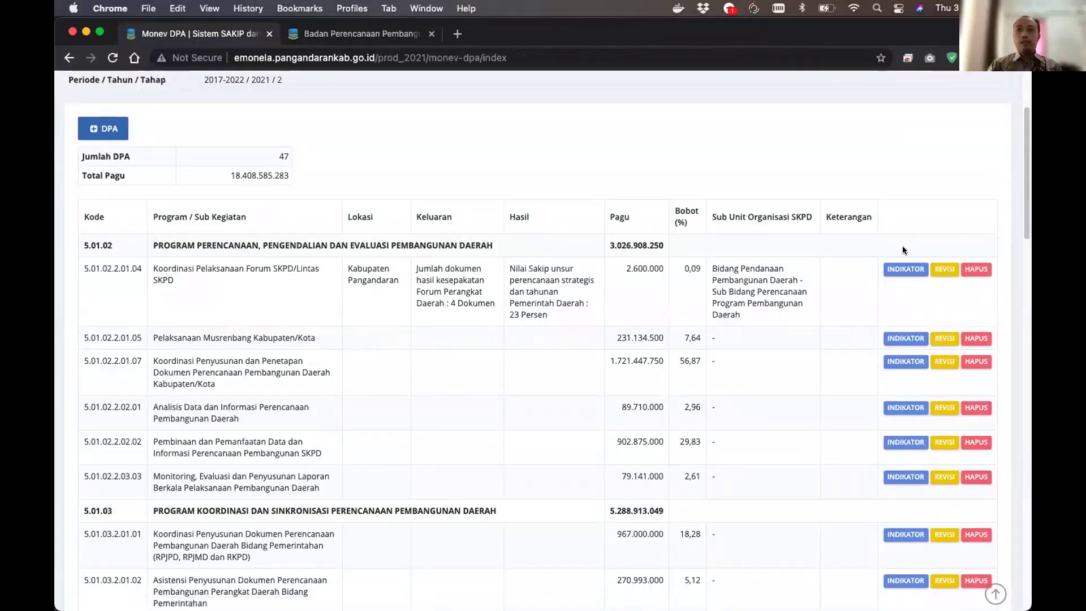
pyautogui.scroll(1, 894, 229)
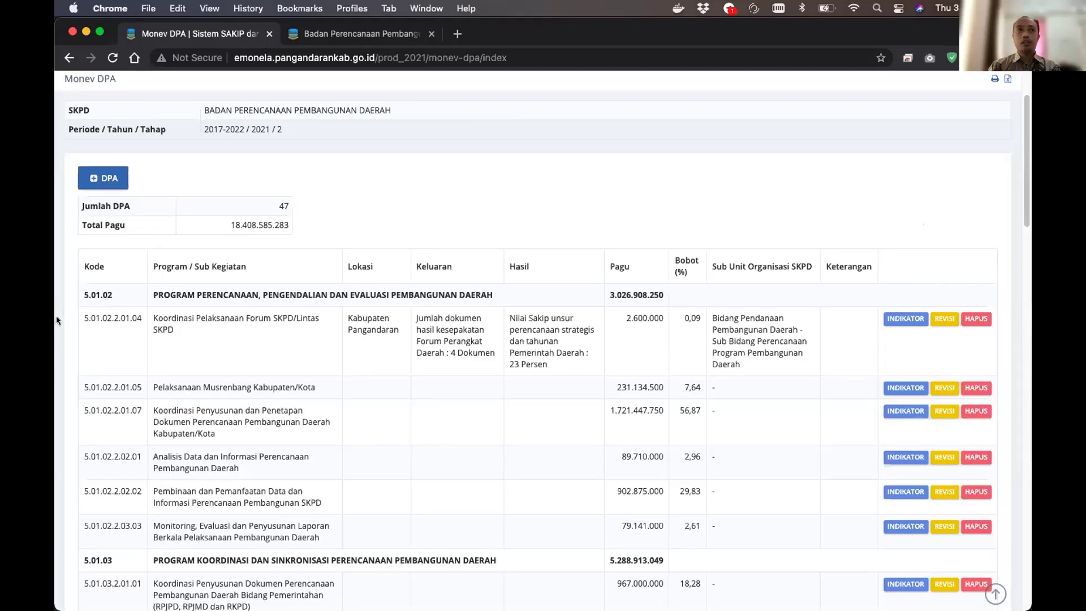
pyautogui.moveTo(79, 320); pyautogui.dragTo(167, 325)
pyautogui.click(938, 227)
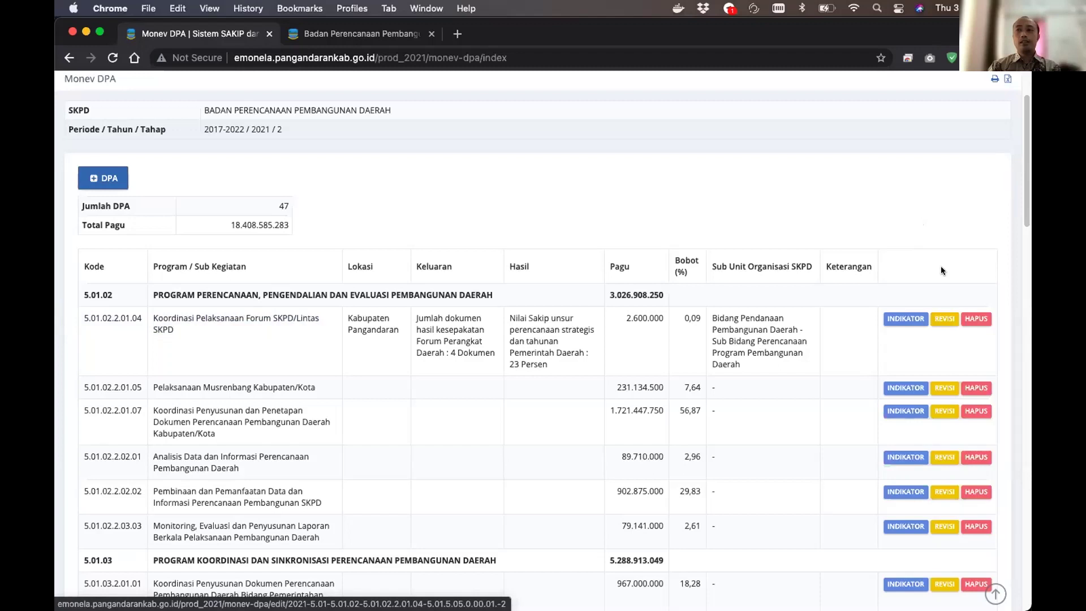
# Open the DPA of Koordinasi Pelaksanaan Forum SKPD/Lintas SKPD for revision and review its Lokasi and Sasaran Sub Kegiatan entries
pyautogui.click(945, 320)
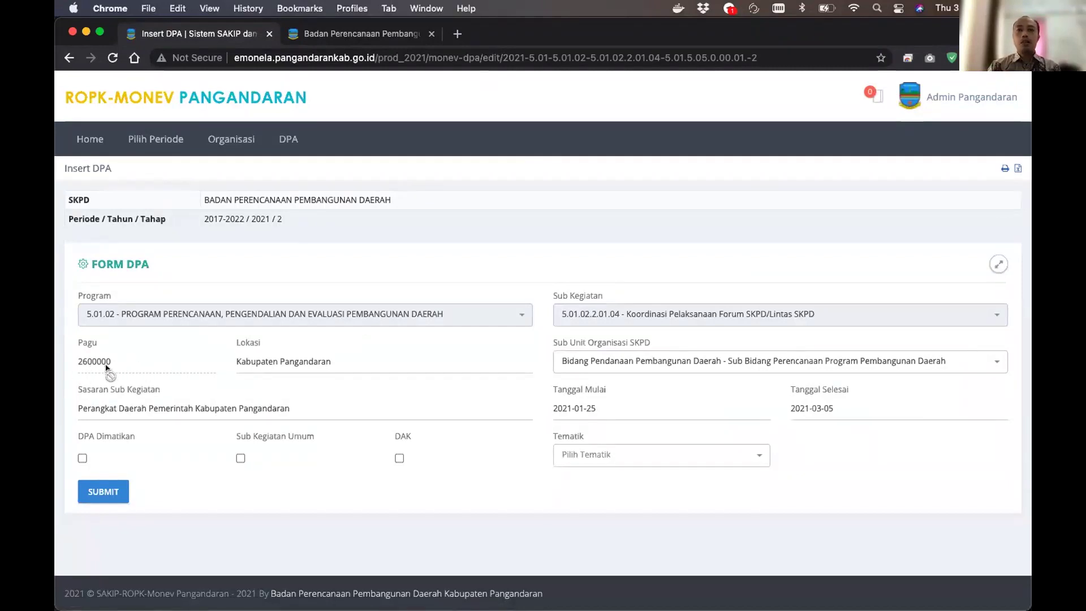
pyautogui.click(203, 402)
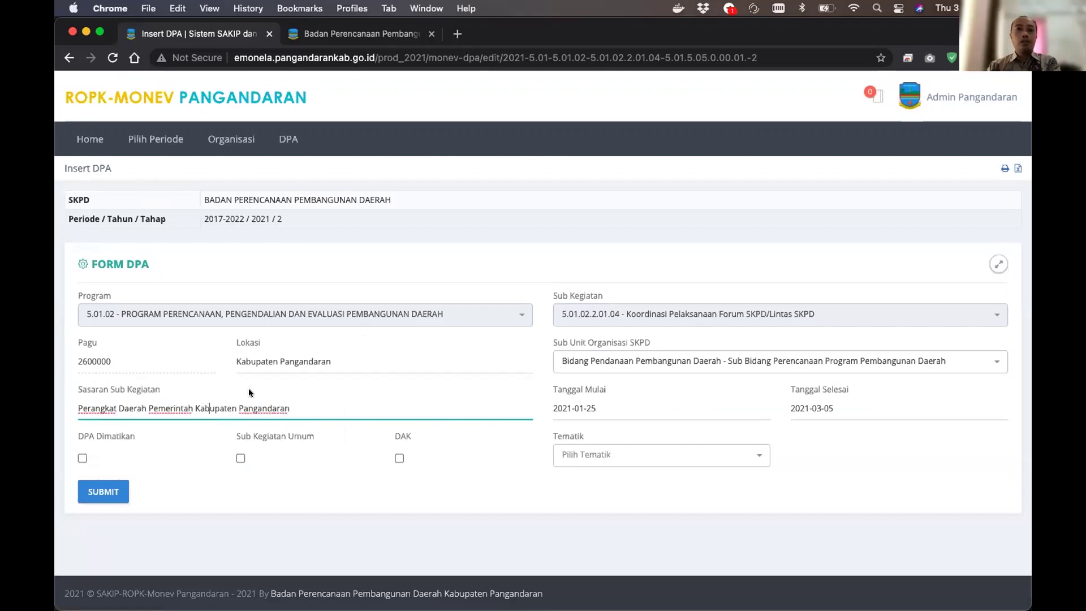
pyautogui.click(380, 360)
pyautogui.moveTo(380, 360); pyautogui.dragTo(266, 365)
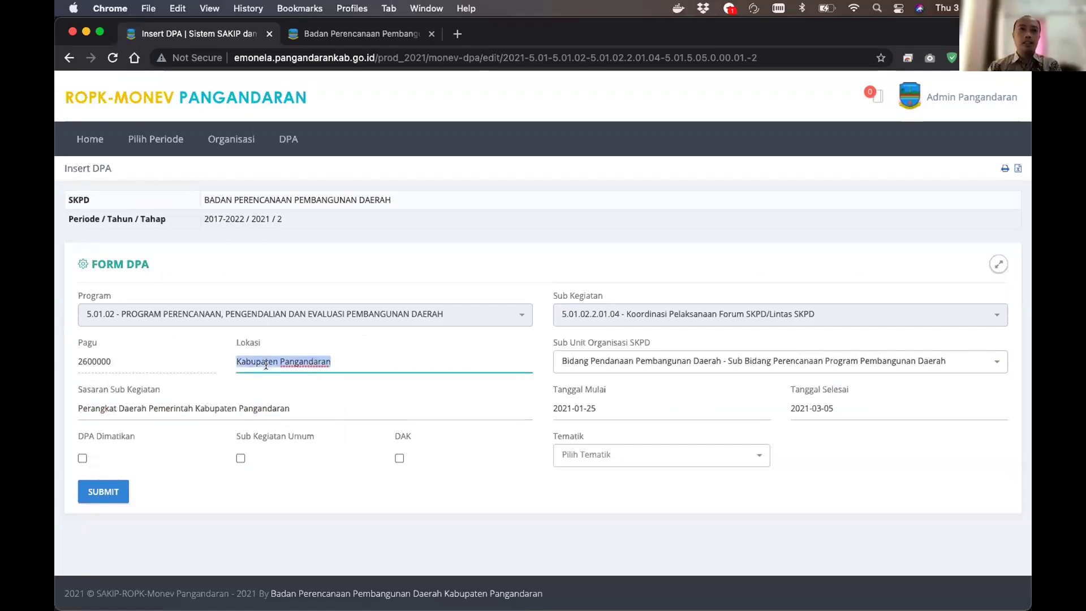
pyautogui.click(357, 364)
pyautogui.moveTo(356, 364); pyautogui.dragTo(202, 370)
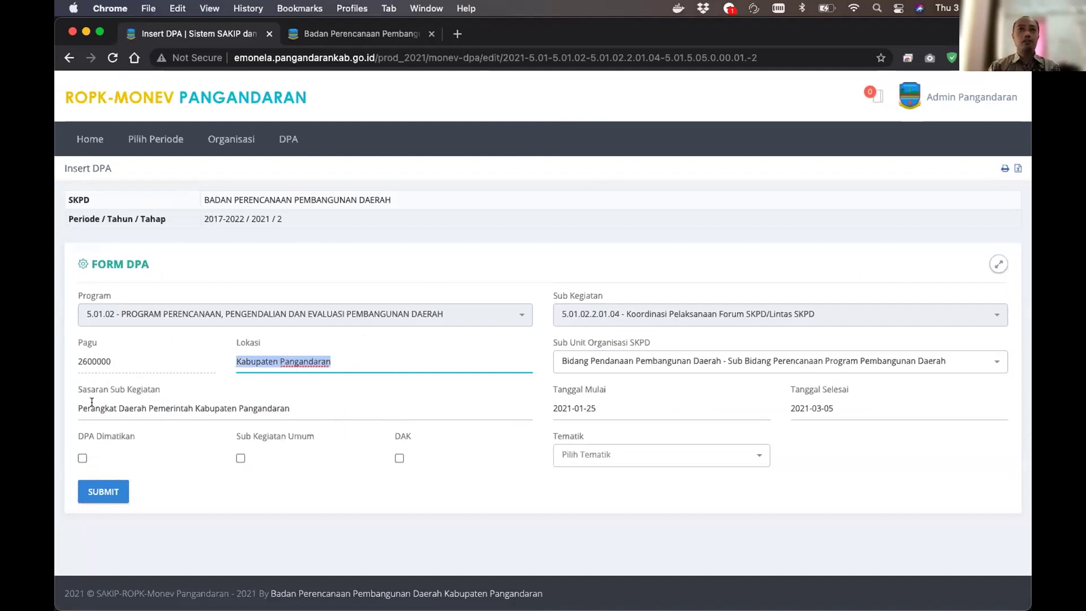
pyautogui.moveTo(350, 409); pyautogui.dragTo(62, 402)
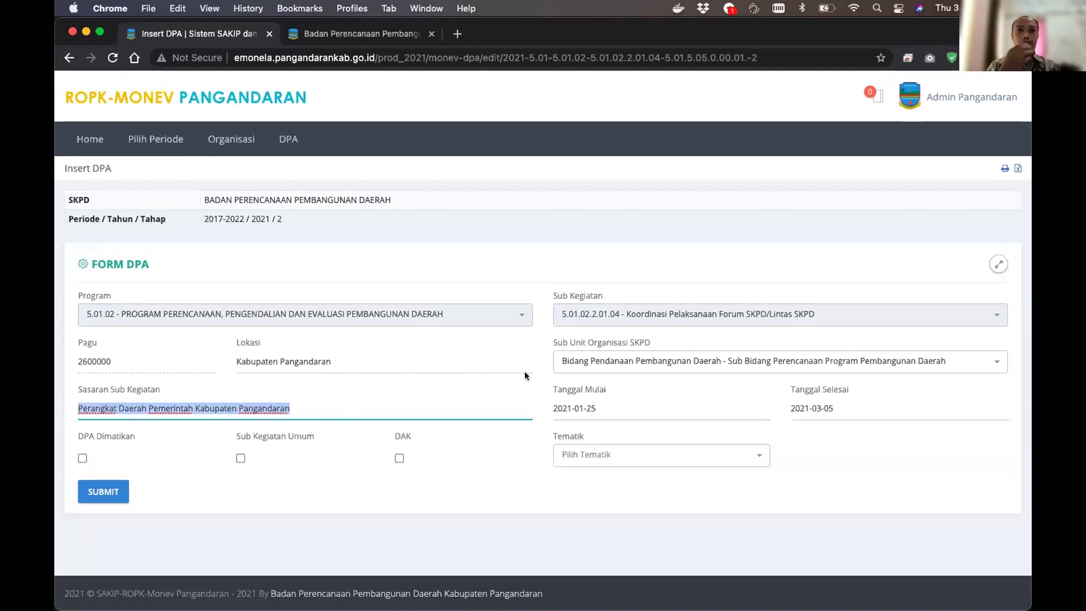
pyautogui.click(364, 408)
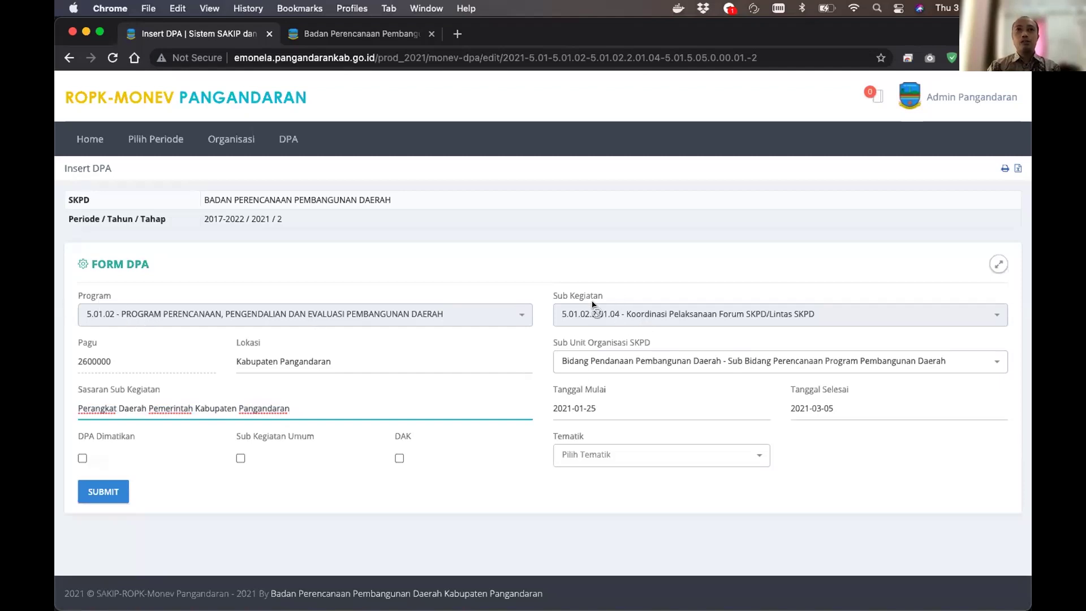
# Review the Sub Unit Organisasi SKPD choices and keep Bidang Pendanaan Pembangunan Daerah - Sub Bidang Perencanaan Program Pembangunan Daerah
pyautogui.click(187, 316)
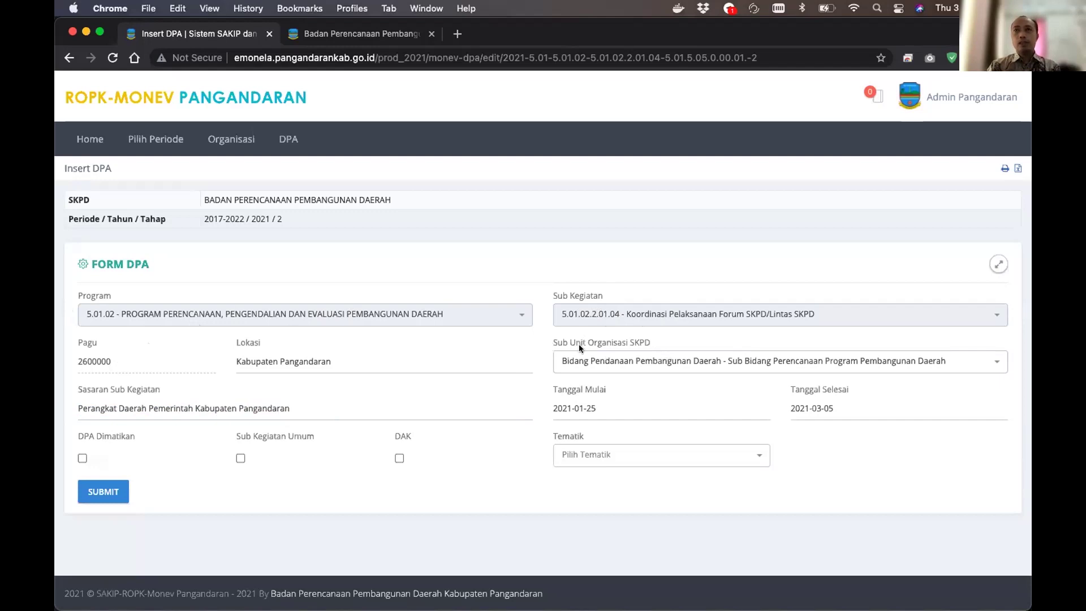
pyautogui.click(674, 370)
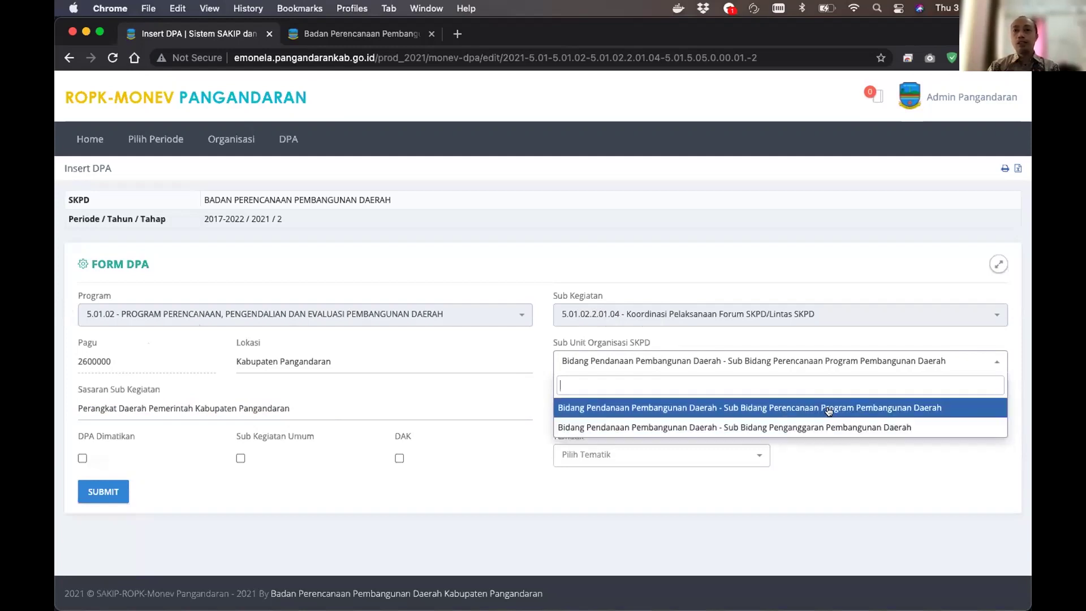
pyautogui.click(857, 453)
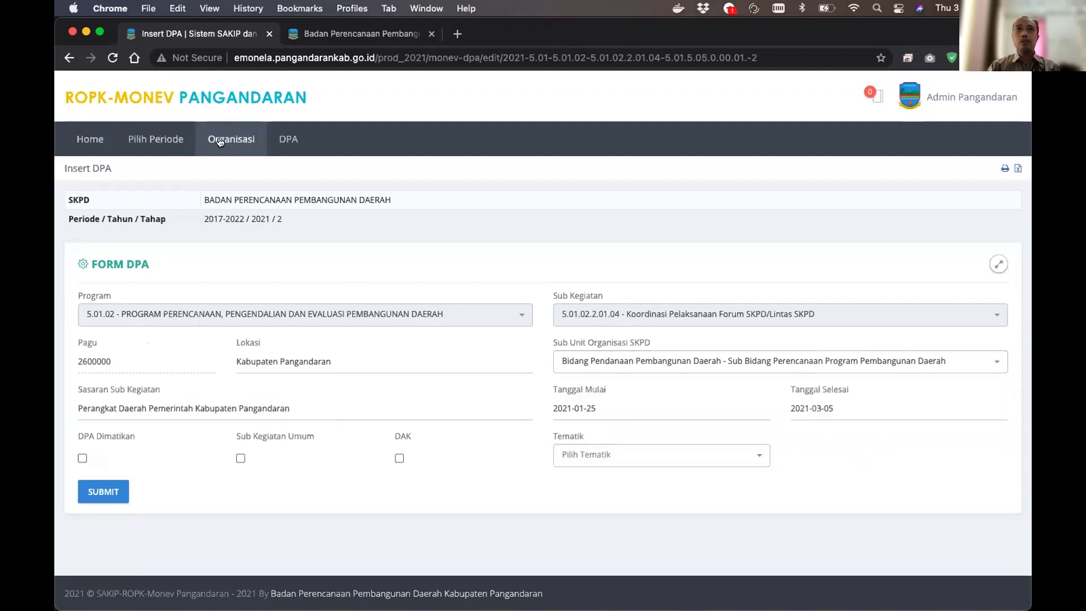
pyautogui.click(769, 365)
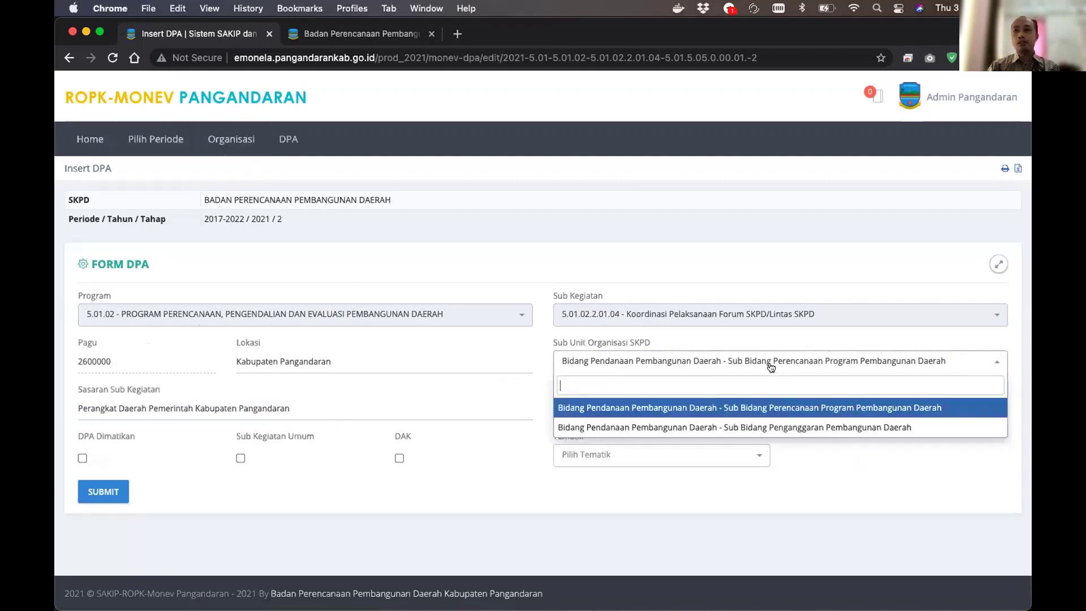
pyautogui.click(803, 408)
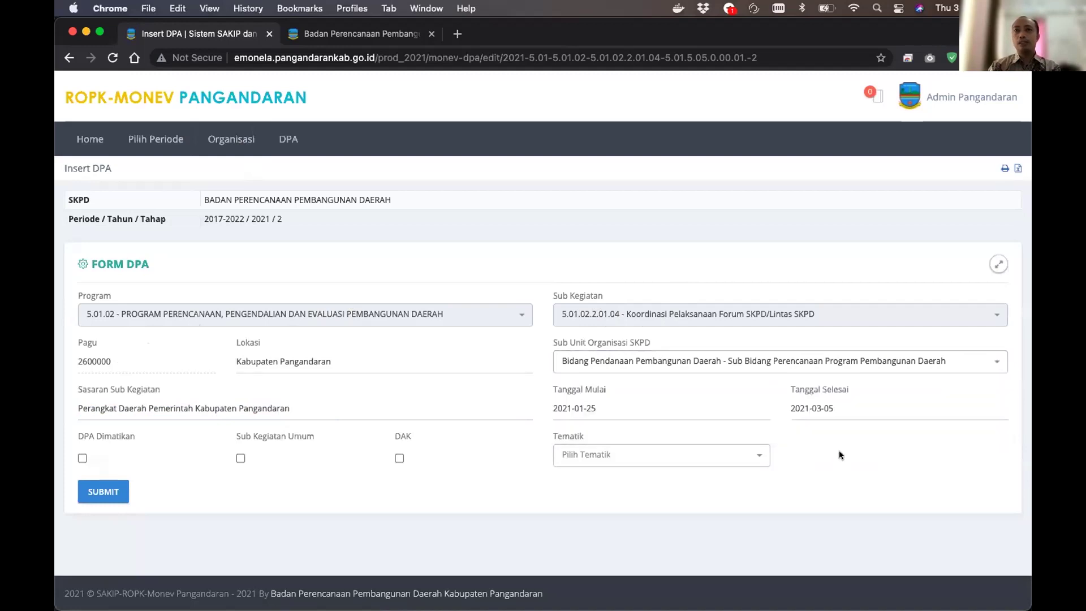
# Check the Tanggal Mulai, Tanggal Selesai and Tematik options of the DPA, and return to the DPA list
pyautogui.click(594, 407)
pyautogui.click(816, 418)
pyautogui.click(847, 440)
pyautogui.click(710, 460)
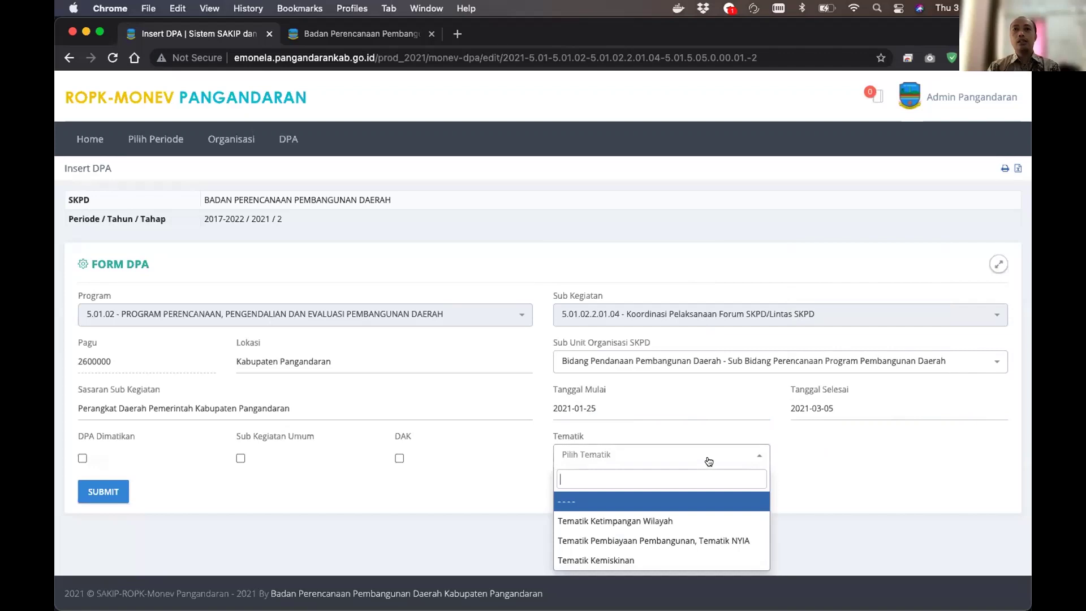
pyautogui.click(885, 446)
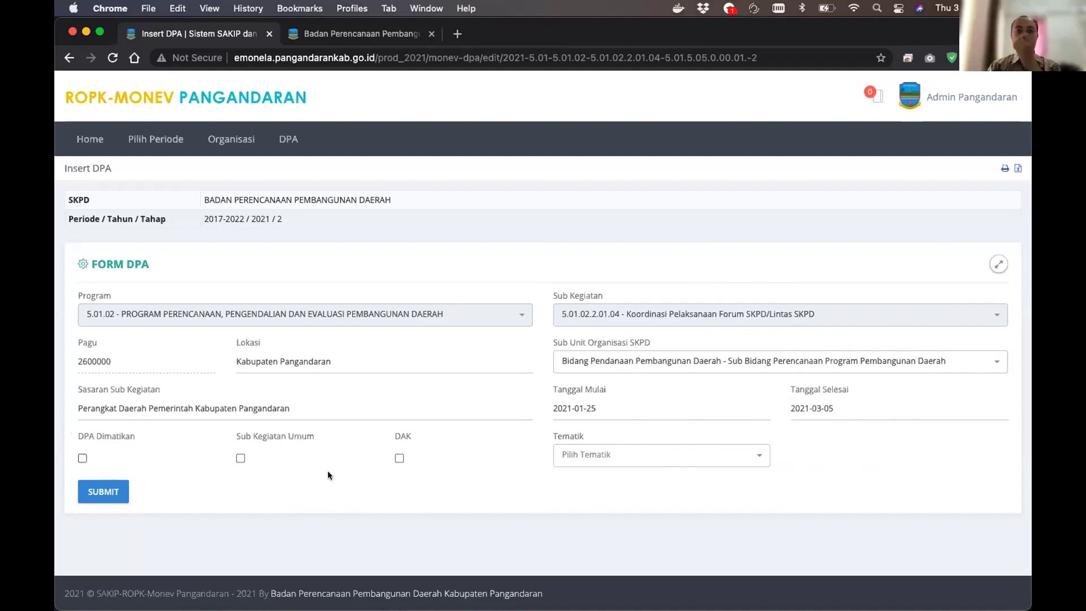
pyautogui.click(110, 500)
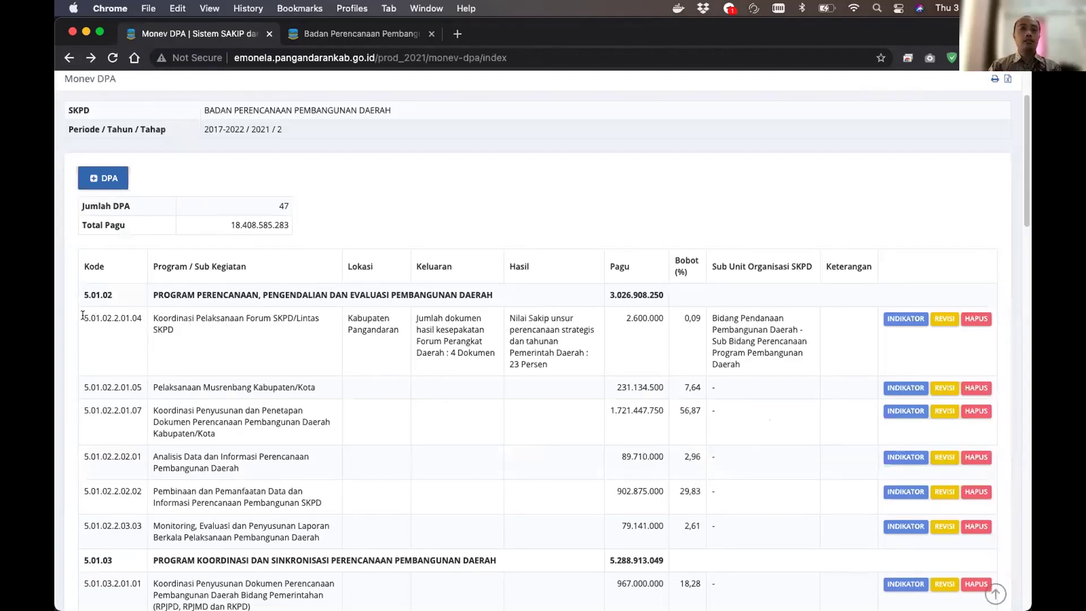
# Examine the DPA list of sub kegiatan from code 5.01.02.2.01.04 through the last entry, including codes, Pagu and Sub Unit Organisasi SKPD
pyautogui.click(127, 321)
pyautogui.scroll(-15, 142, 320)
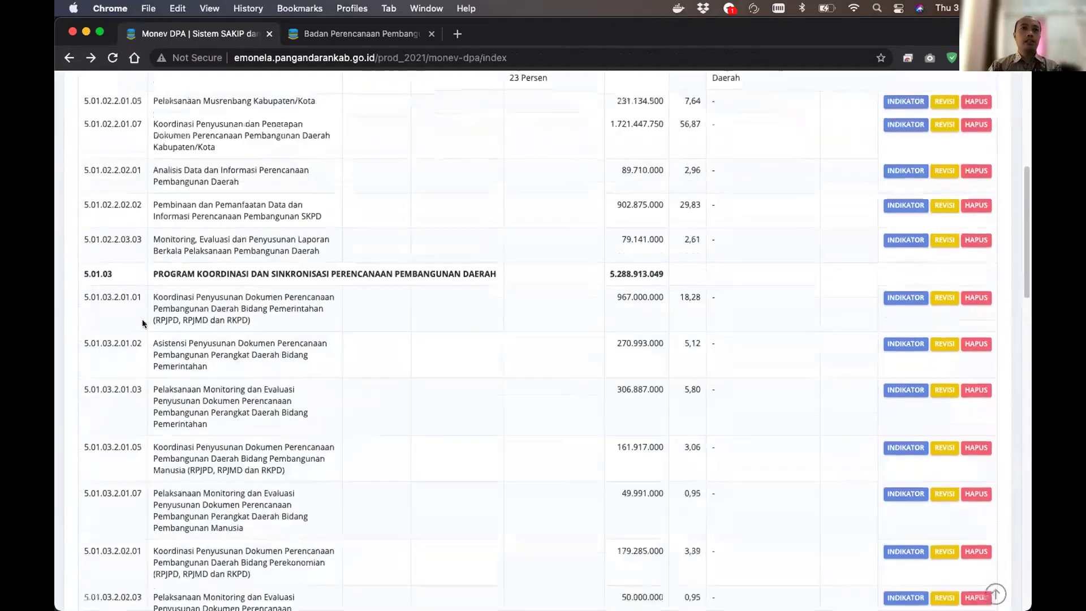
pyautogui.scroll(-8, 141, 320)
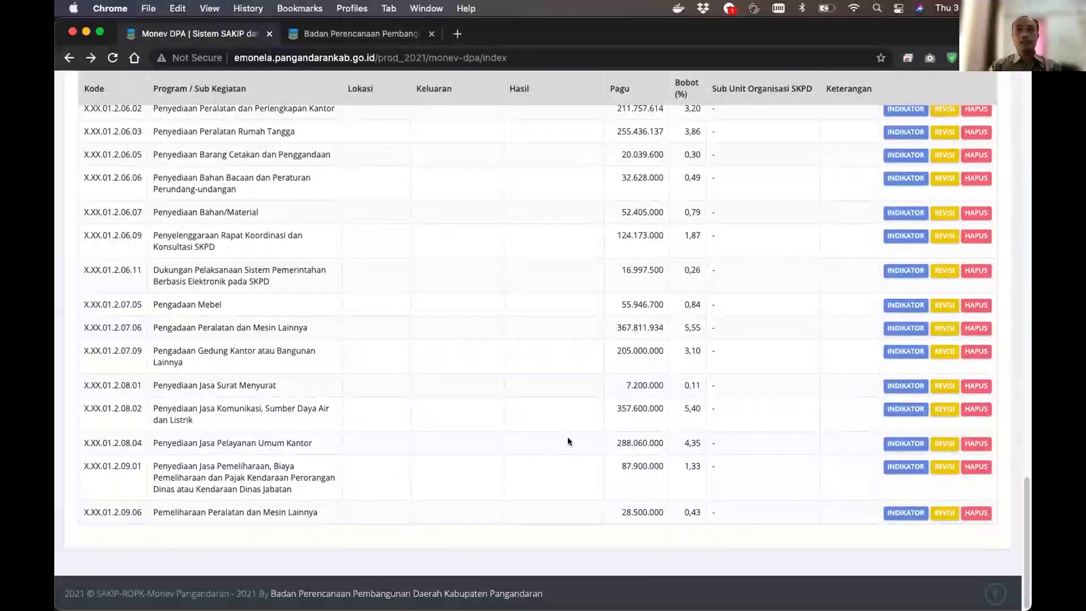
pyautogui.scroll(8, 568, 436)
pyautogui.scroll(15, 568, 437)
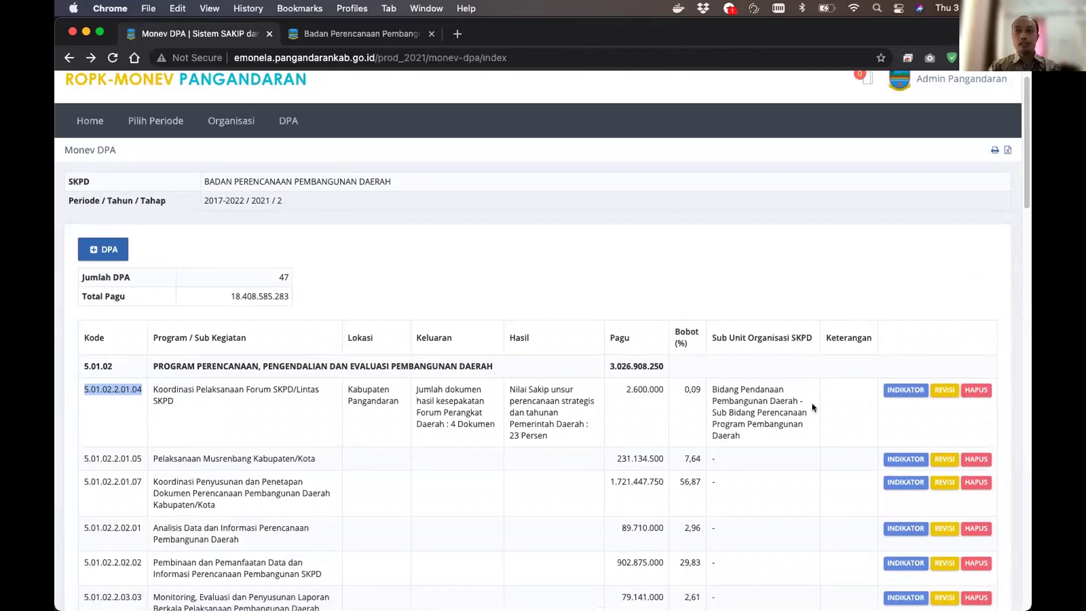
pyautogui.scroll(-5, 812, 405)
pyautogui.scroll(-20, 812, 405)
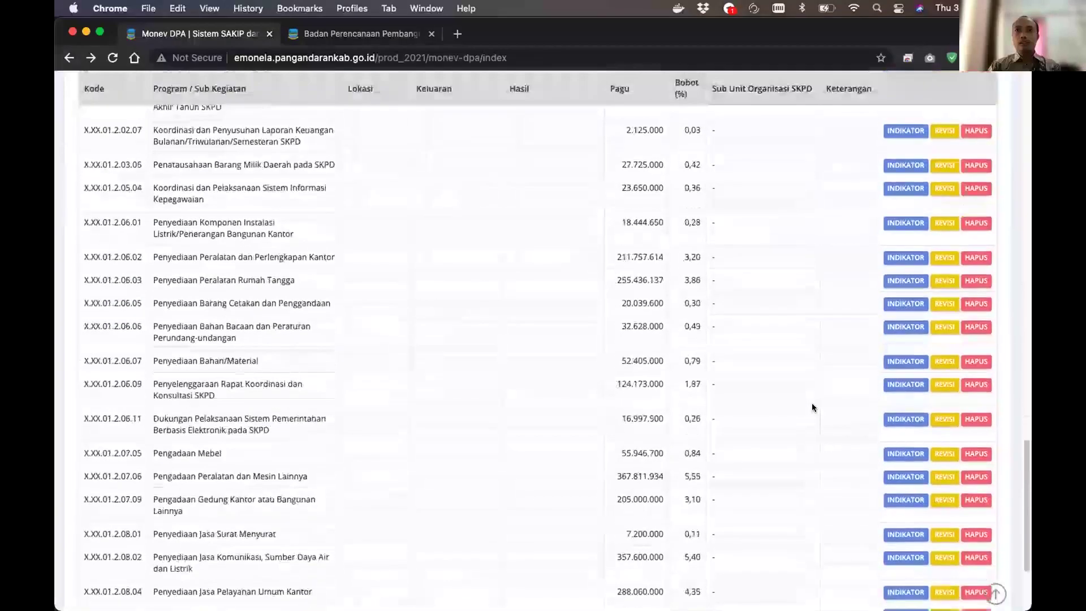
pyautogui.scroll(20, 816, 405)
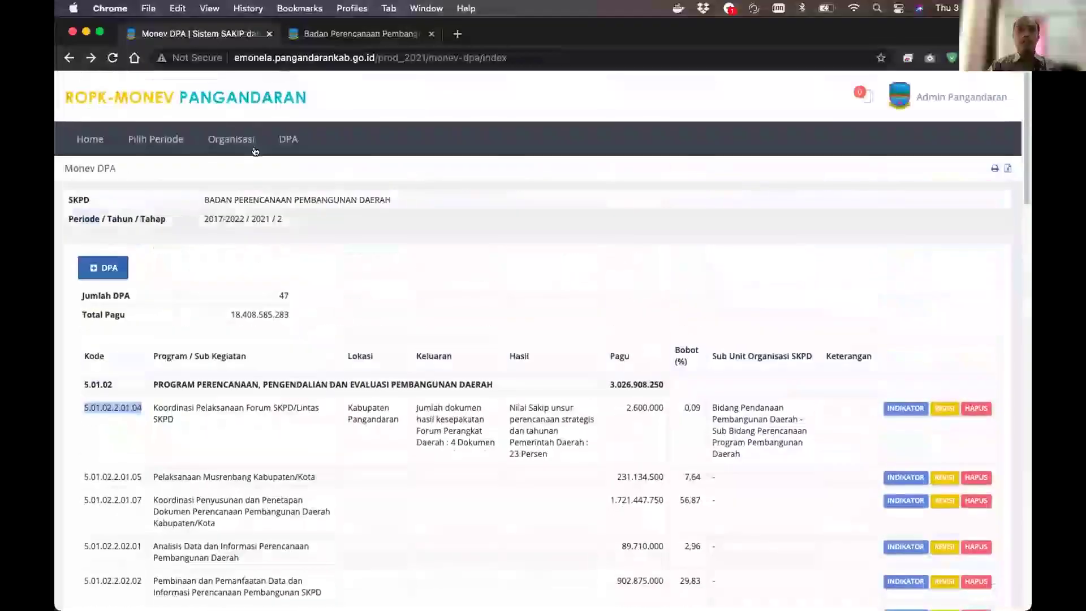
pyautogui.click(406, 208)
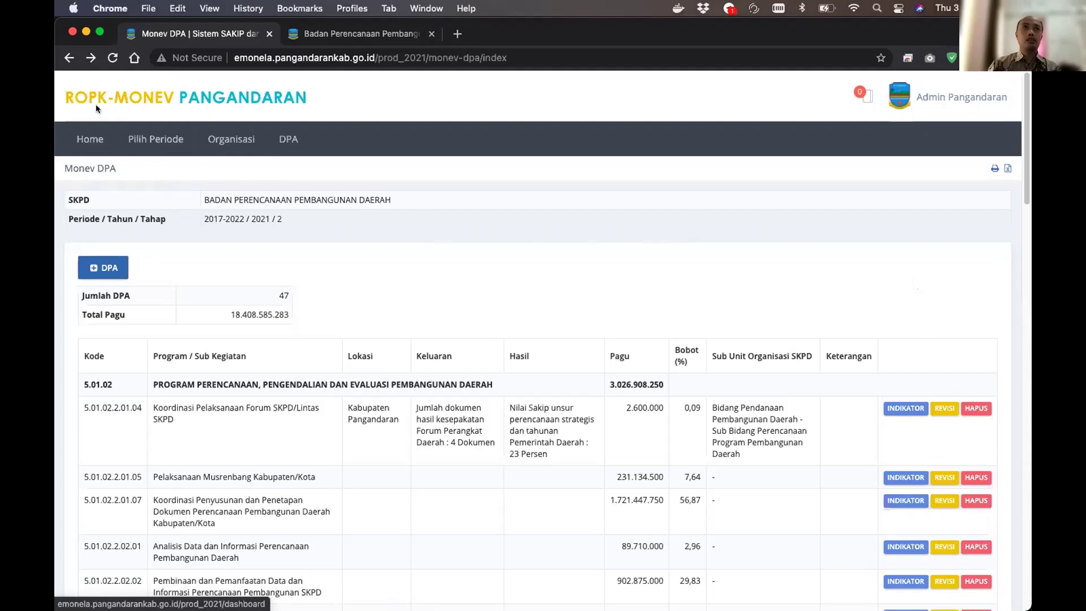
# Return to the module dashboard, open the ESAKIP module and review its Pemda and SKPD input and report options
pyautogui.click(123, 98)
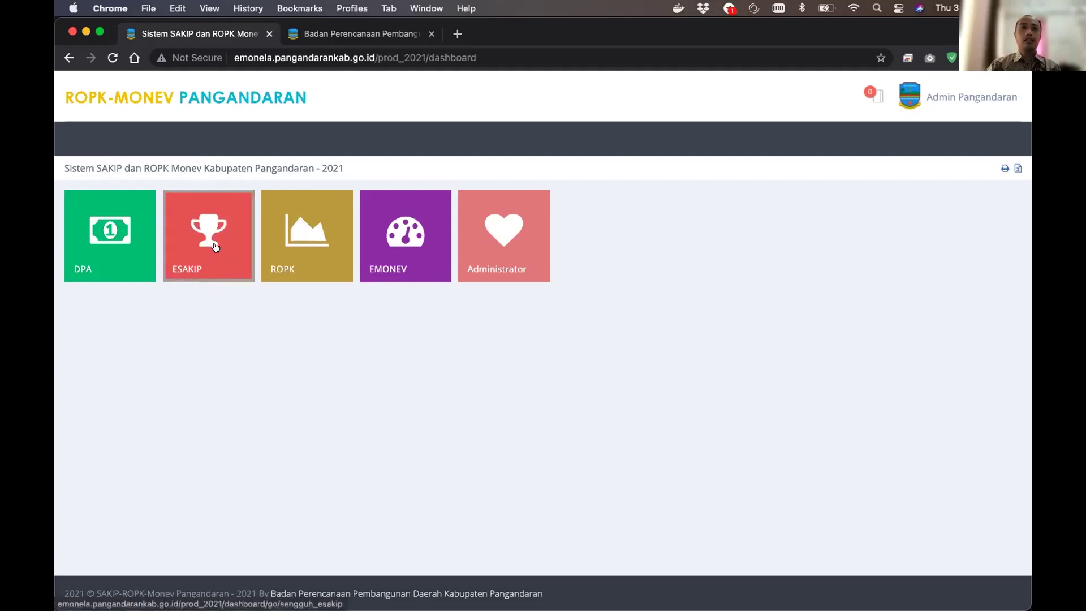
pyautogui.click(208, 228)
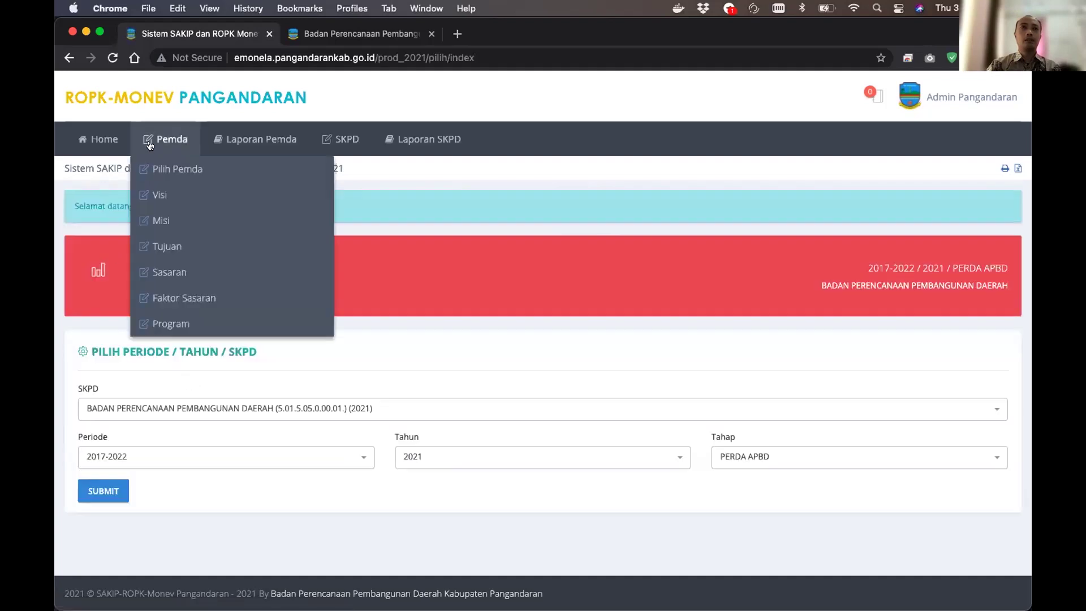
pyautogui.moveTo(218, 141)
pyautogui.moveTo(165, 141)
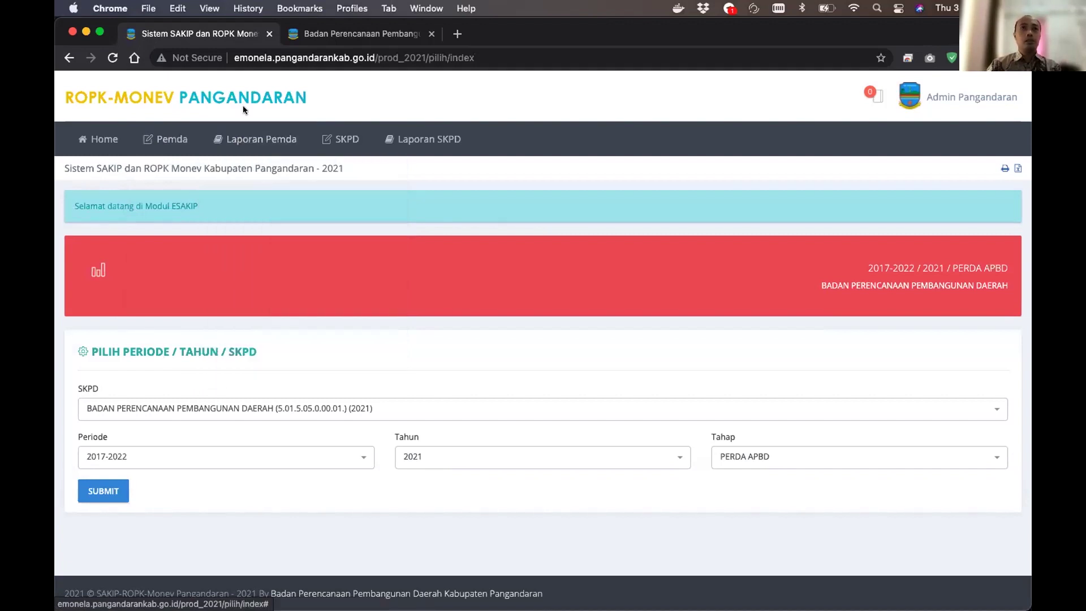
pyautogui.moveTo(320, 122)
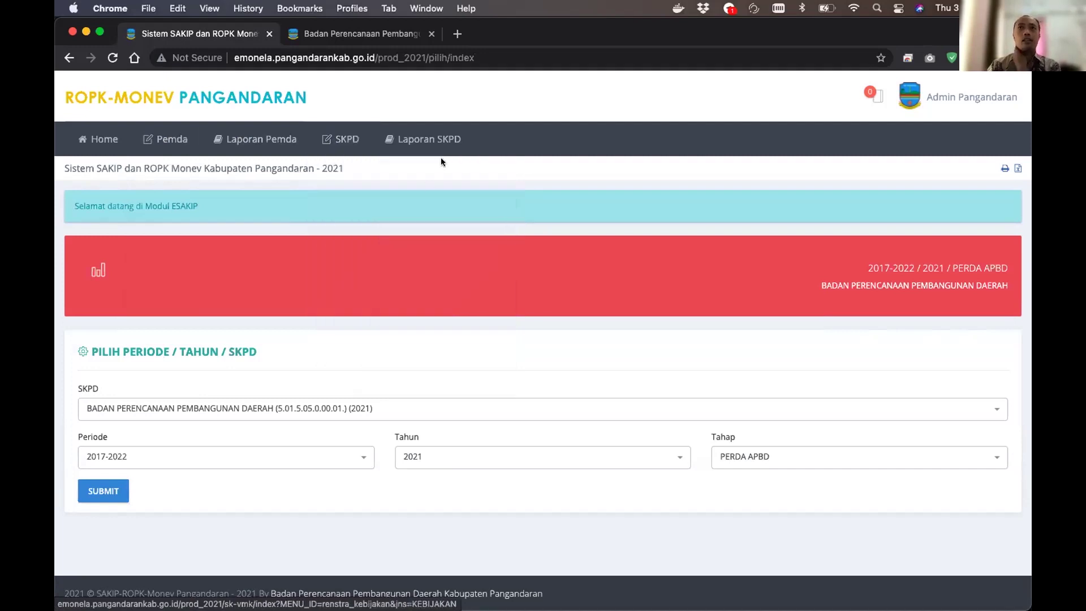
# Switch to the ROPK module, submit BADAN PERENCANAAN PEMBANGUNAN DAERAH with 2017-2022, 2021 and PERDA APBD, and check the active selection
pyautogui.click(95, 92)
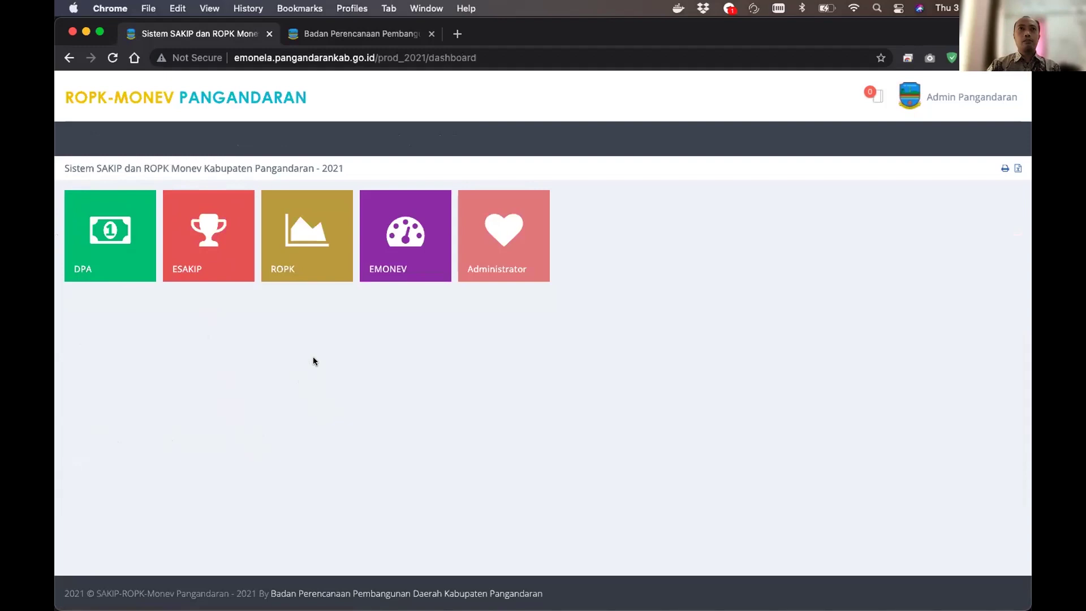
pyautogui.click(318, 247)
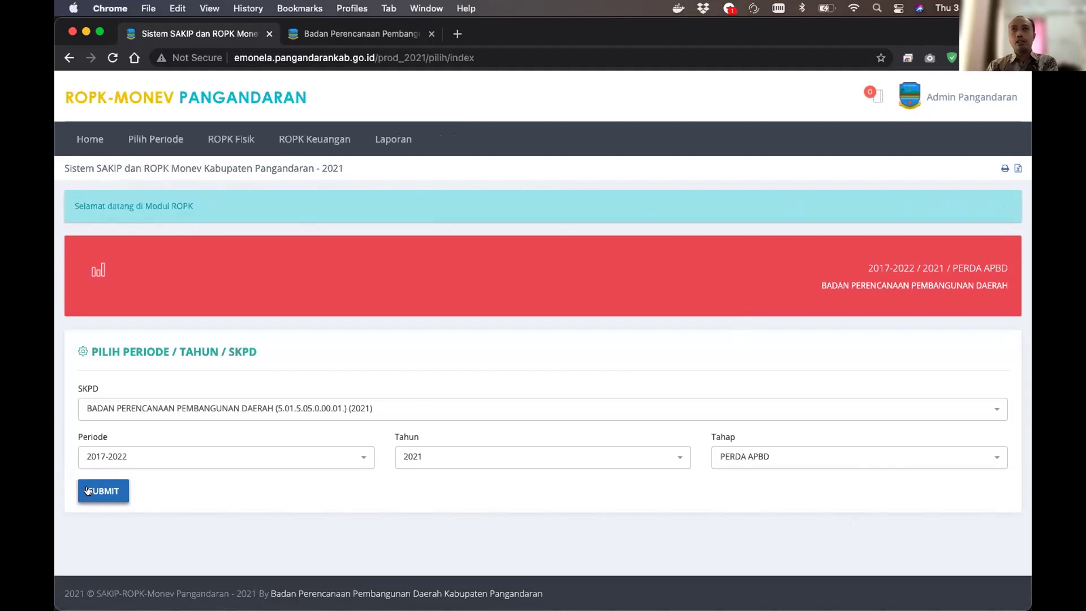
pyautogui.click(111, 496)
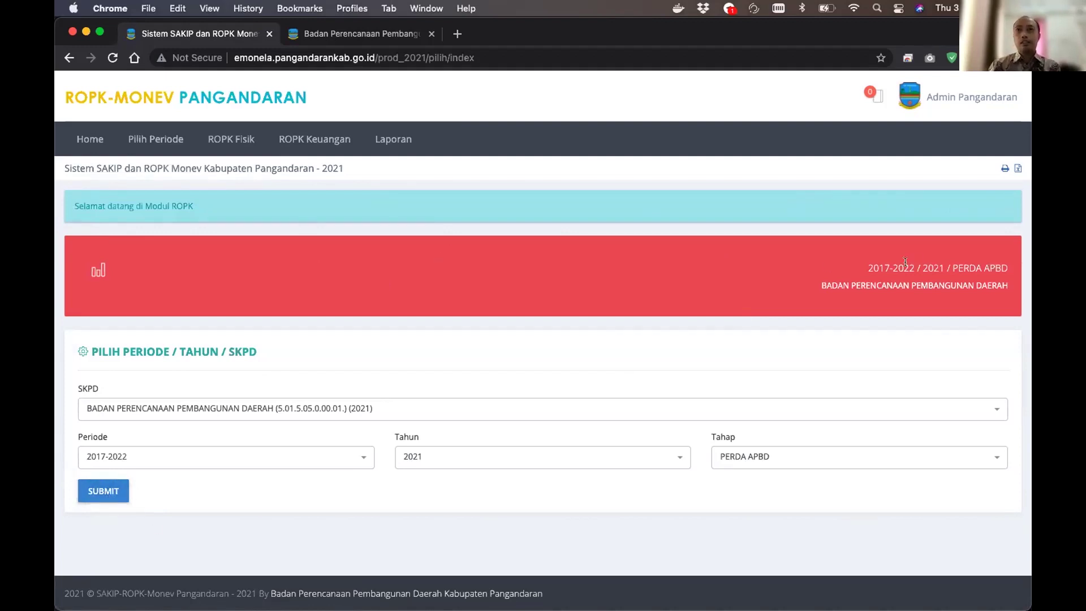
pyautogui.moveTo(861, 271); pyautogui.dragTo(1014, 290)
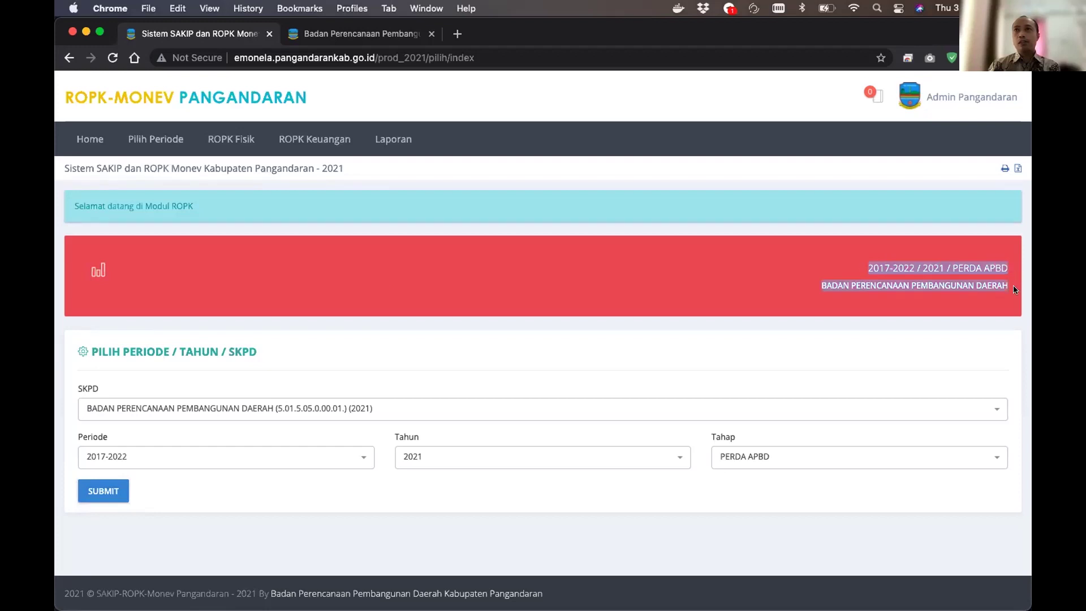
pyautogui.click(899, 267)
pyautogui.moveTo(823, 291); pyautogui.dragTo(1017, 285)
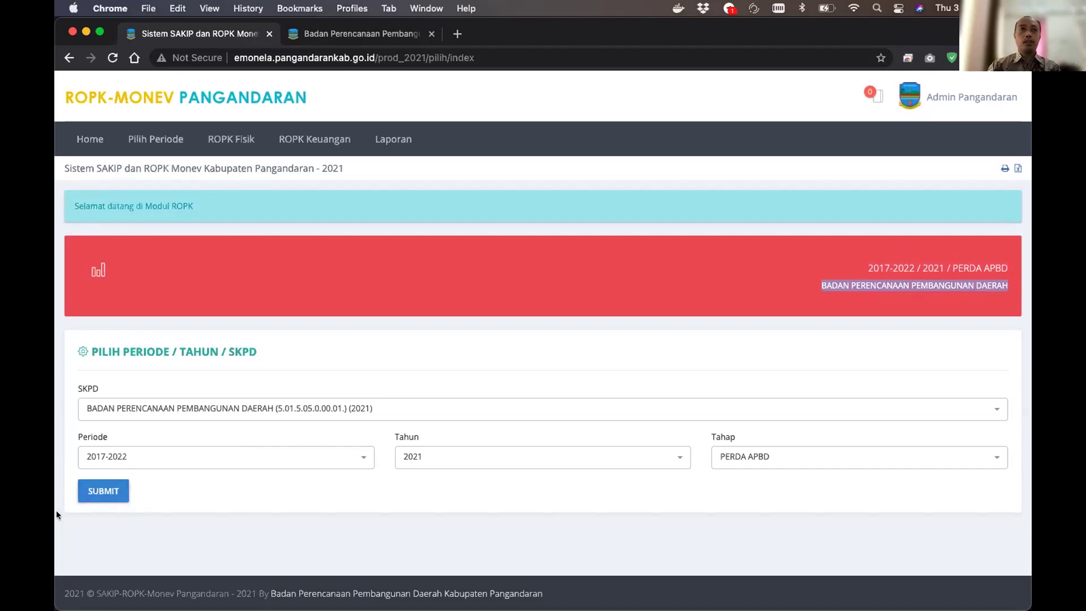
pyautogui.click(232, 518)
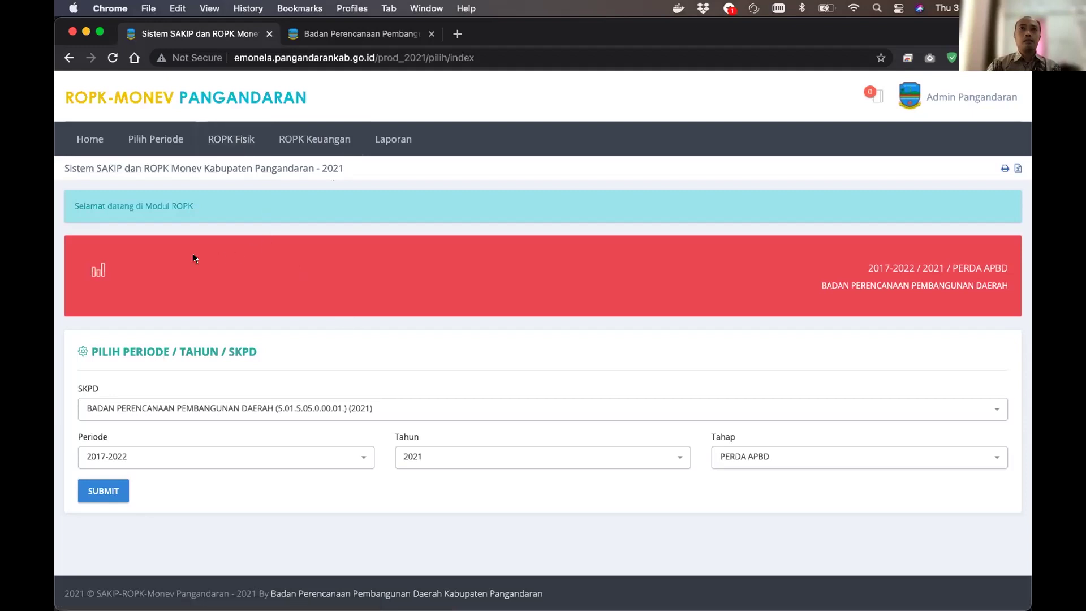
# Open ROPK Fisik and review the full list of programs and sub kegiatan with their codes and Pagu
pyautogui.click(224, 141)
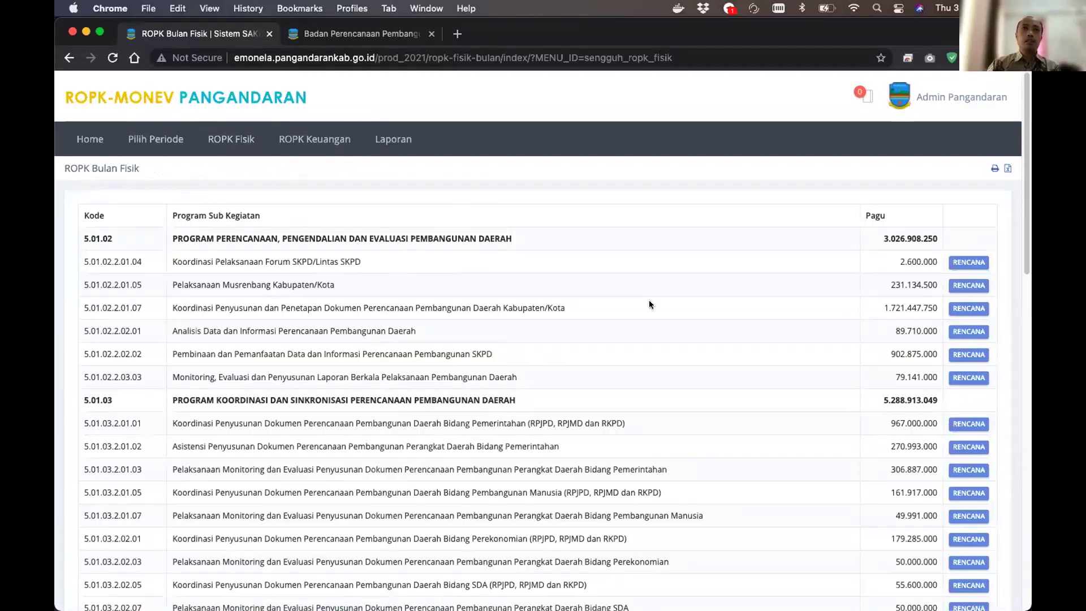
pyautogui.scroll(-3, 654, 281)
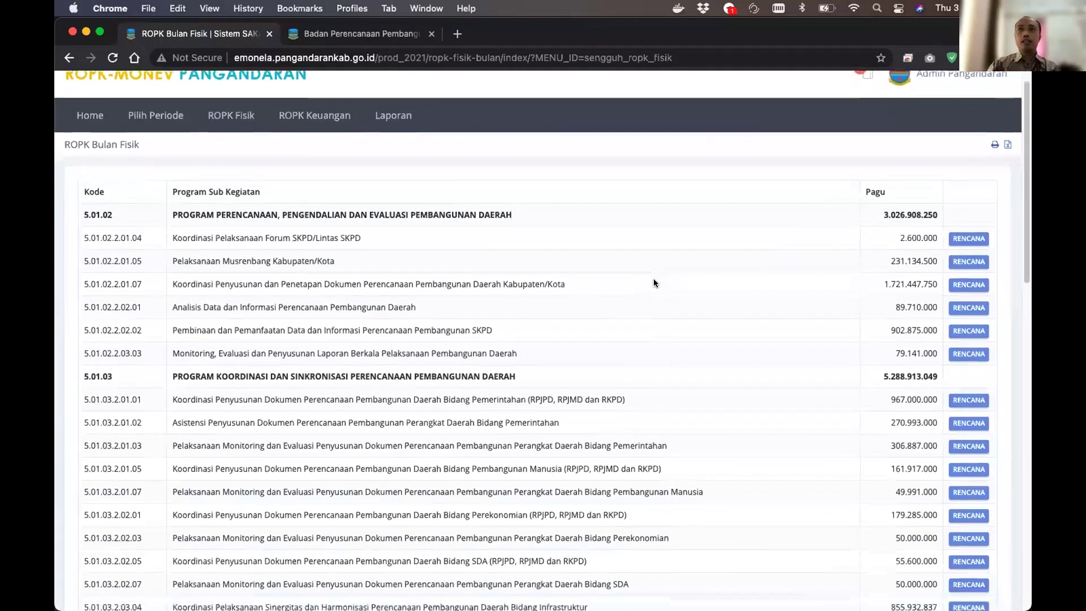
pyautogui.scroll(-10, 654, 281)
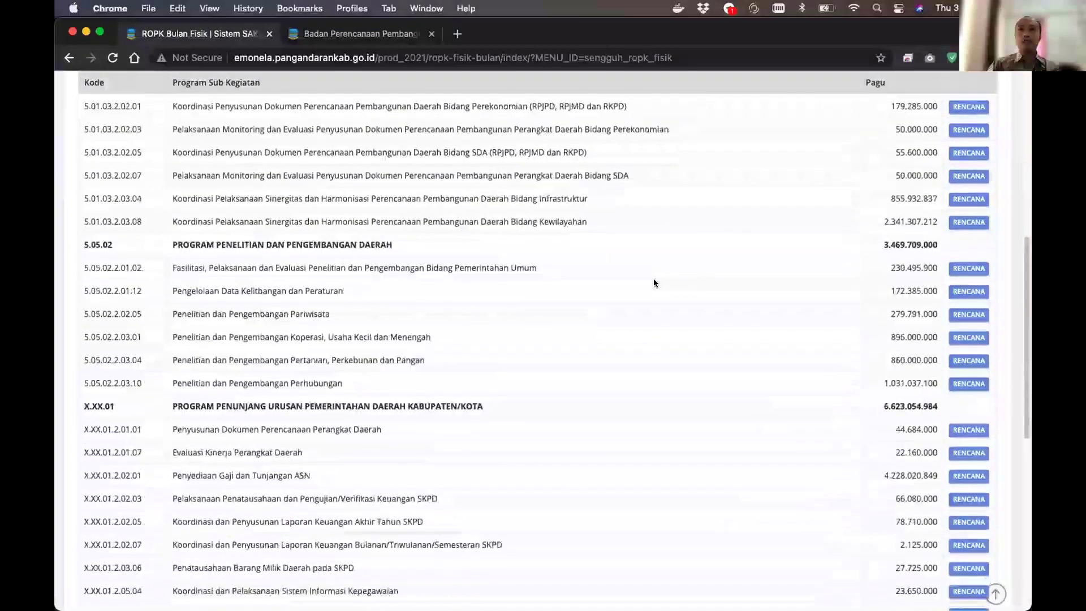
pyautogui.scroll(-7, 654, 283)
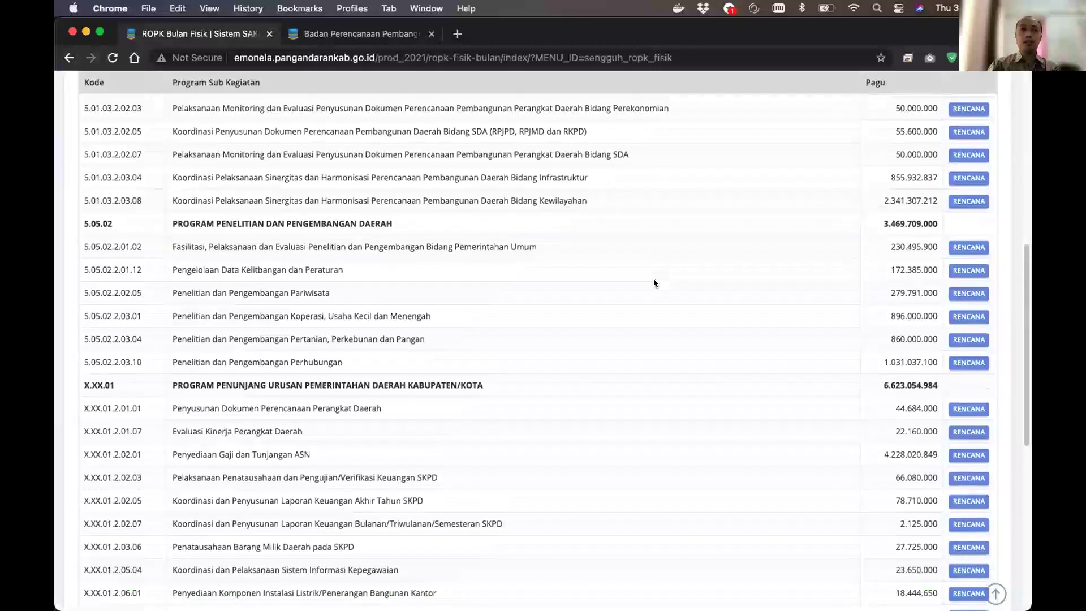
pyautogui.scroll(-6, 652, 286)
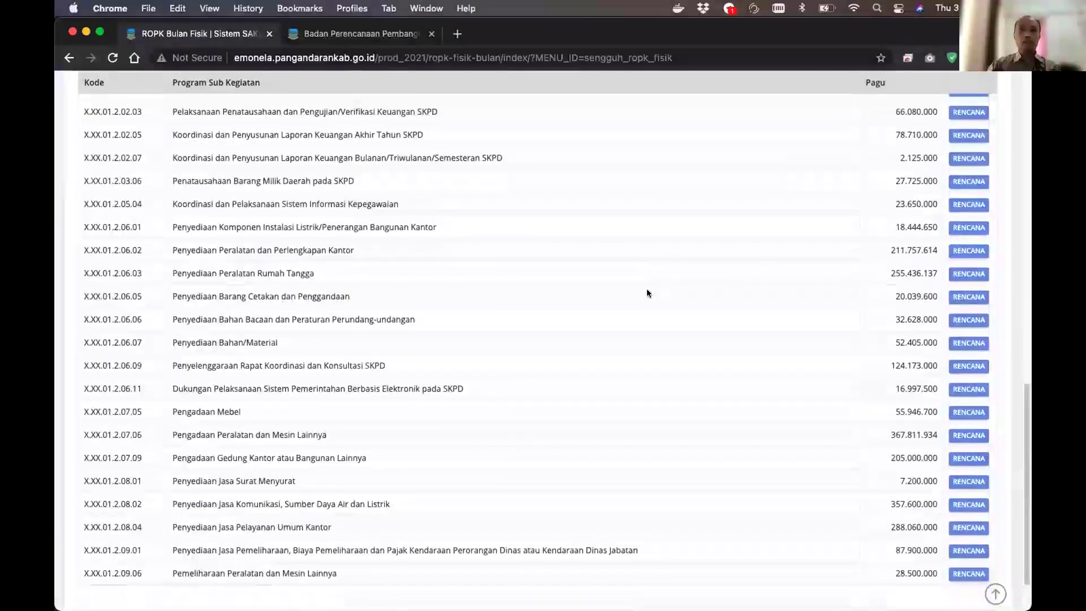
pyautogui.scroll(20, 647, 292)
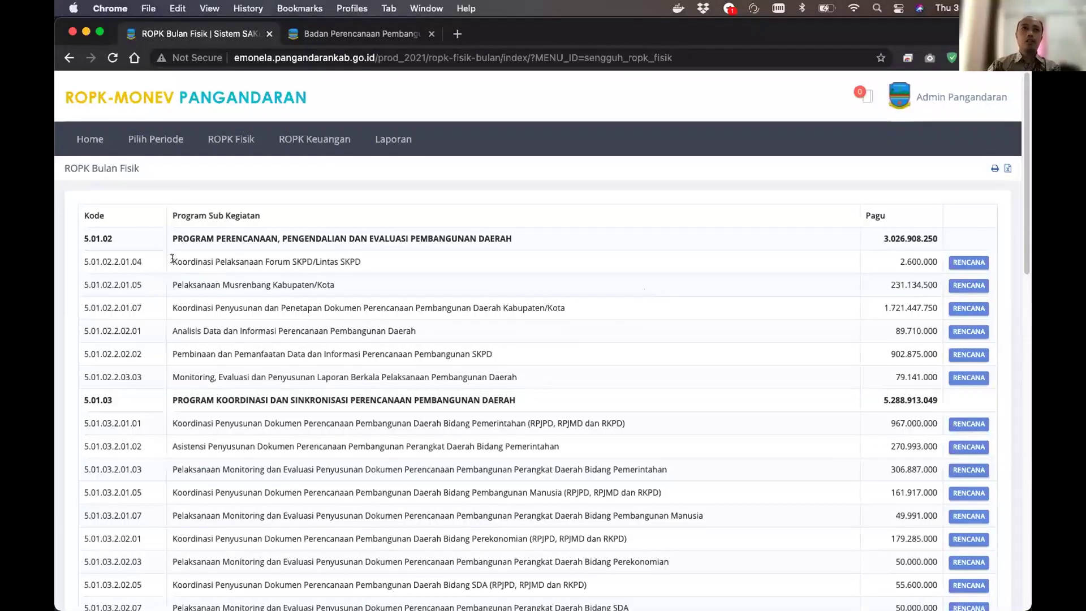
# Locate Koordinasi Pelaksanaan Forum SKPD/Lintas SKPD in the ROPK Fisik list and check the plan access of all sub kegiatan
pyautogui.moveTo(171, 257); pyautogui.dragTo(371, 264)
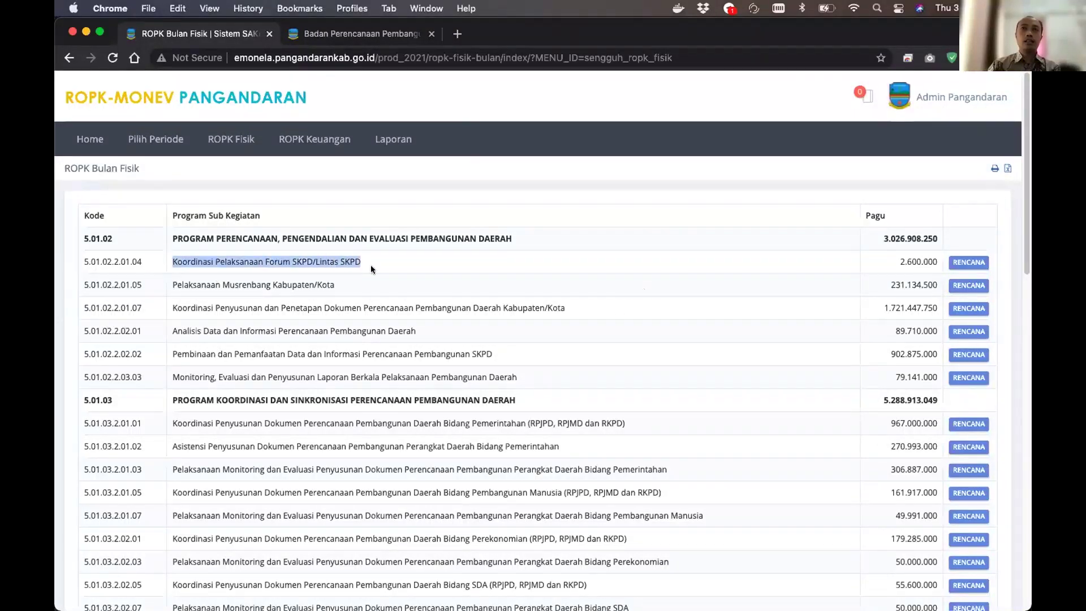
pyautogui.click(602, 262)
pyautogui.scroll(-20, 576, 263)
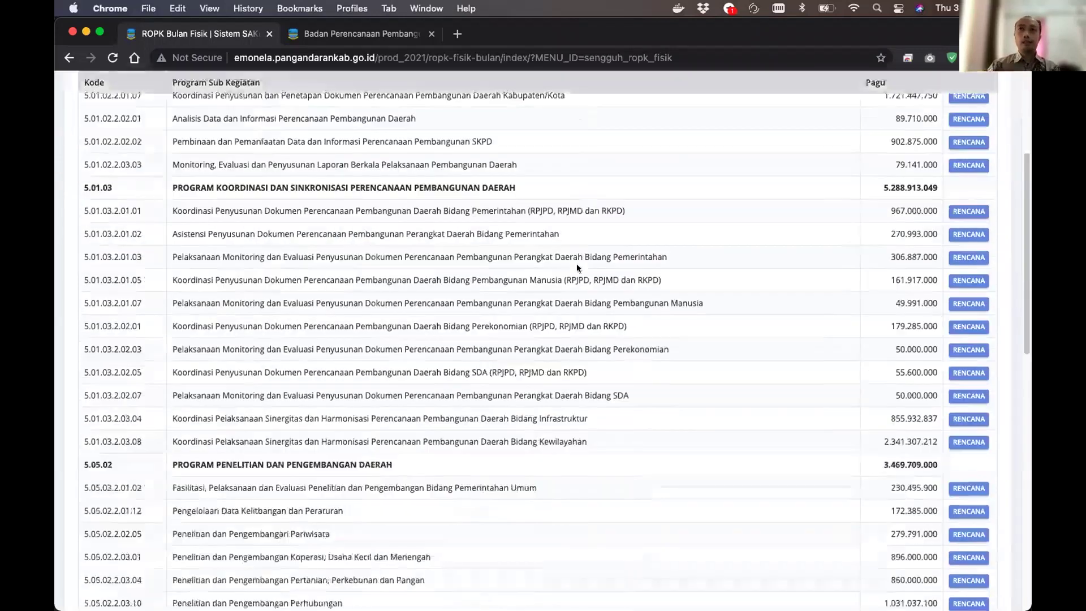
pyautogui.scroll(20, 582, 300)
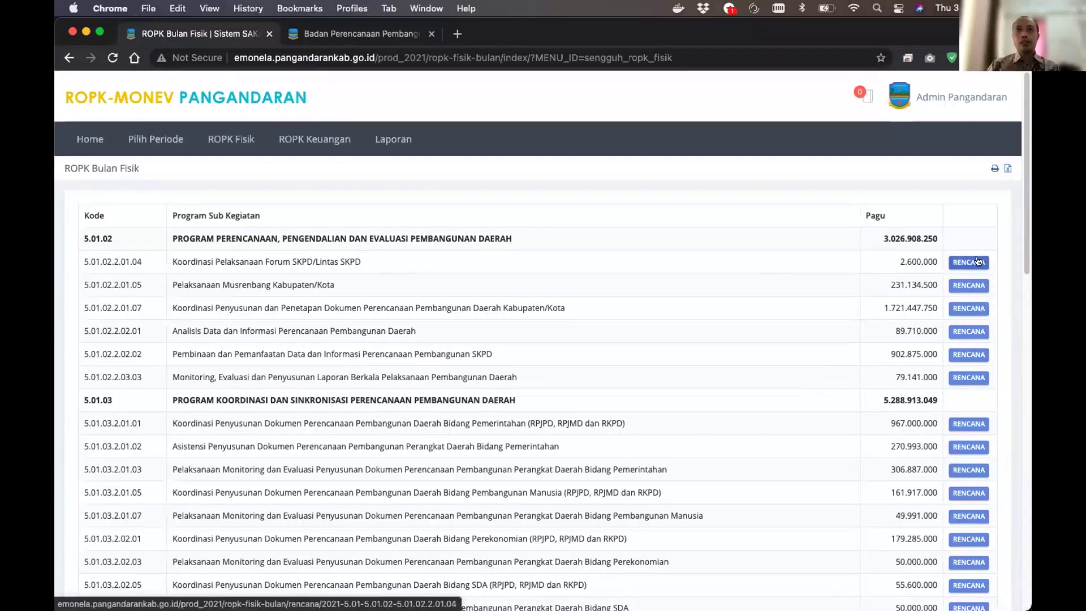
pyautogui.scroll(-7, 974, 275)
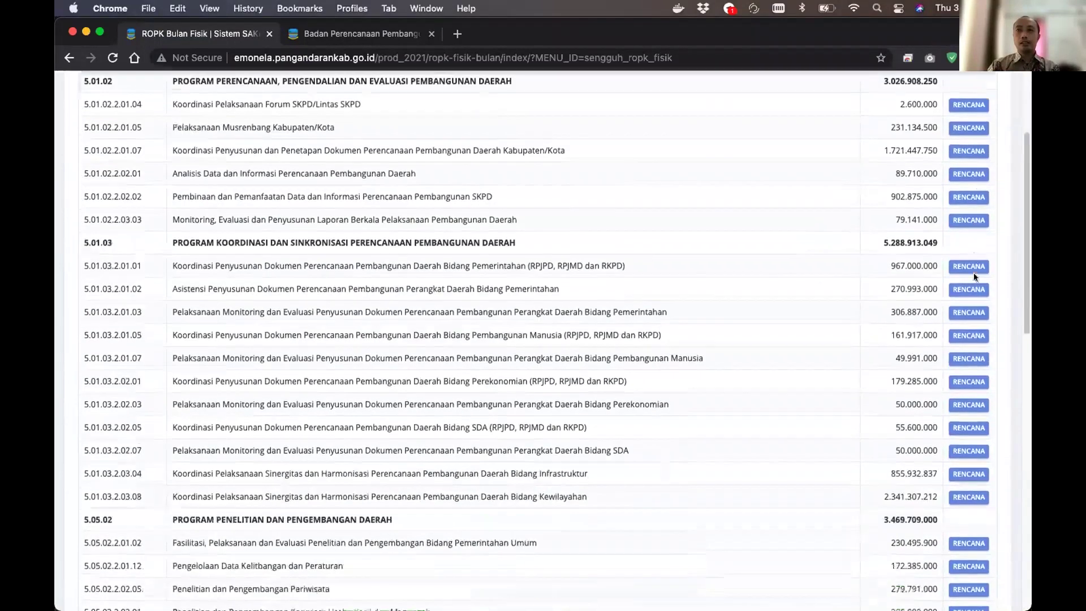
pyautogui.scroll(-9, 974, 276)
pyautogui.scroll(9, 974, 275)
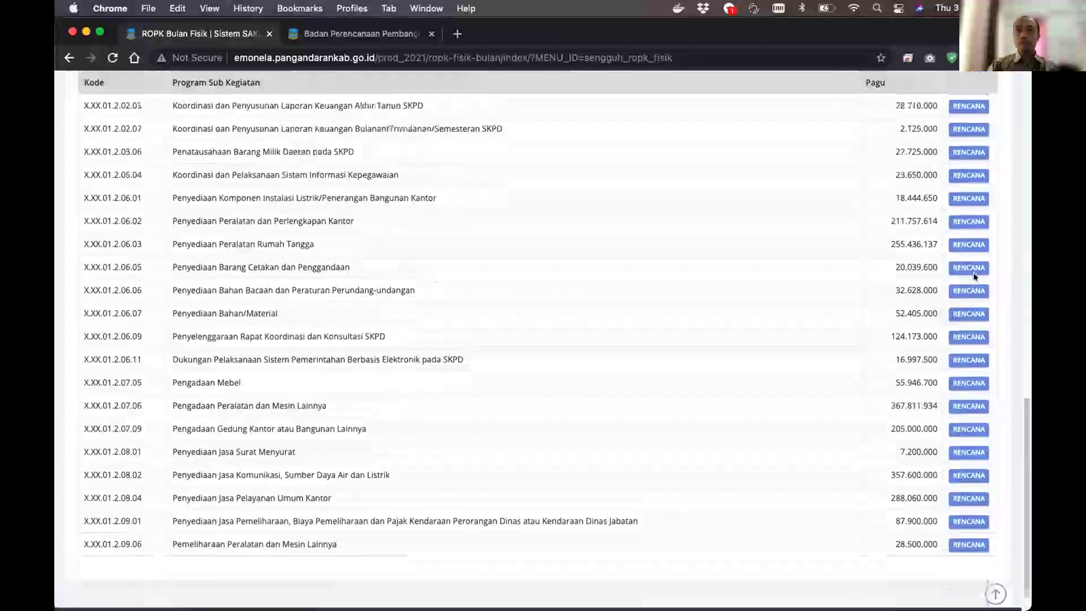
pyautogui.scroll(7, 973, 276)
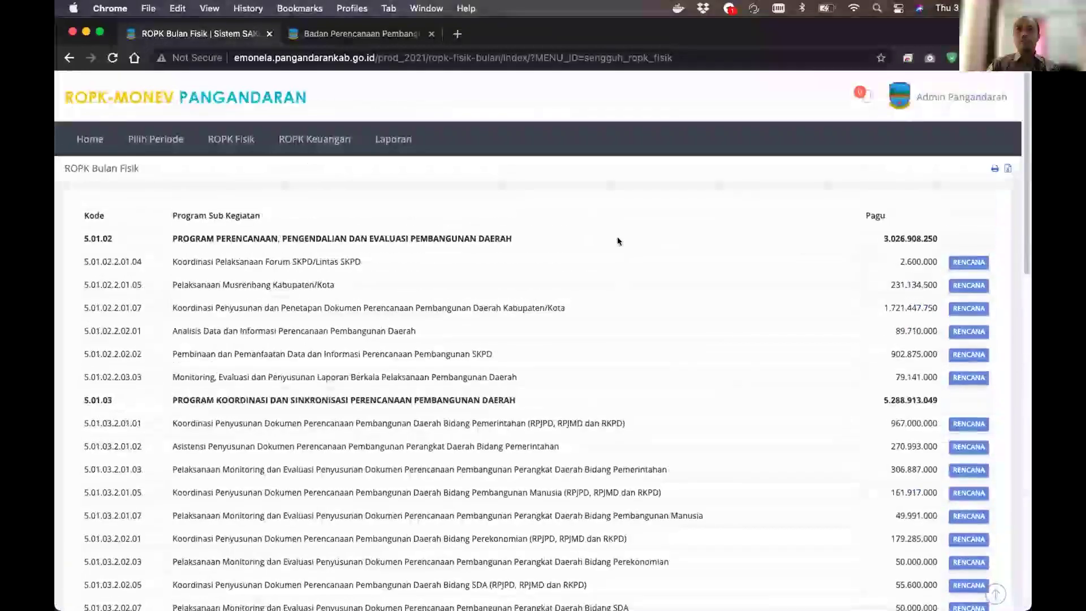
# Open the physical plan of Koordinasi Pelaksanaan Forum SKPD/Lintas SKPD and examine its title, activity groups and monthly targets
pyautogui.click(966, 262)
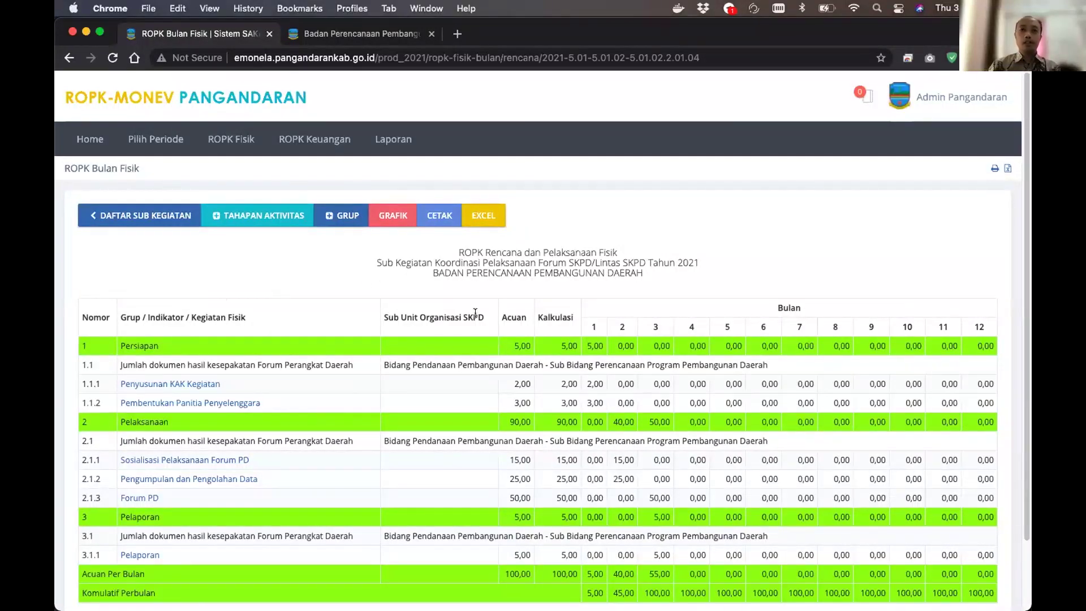
pyautogui.scroll(-3, 483, 318)
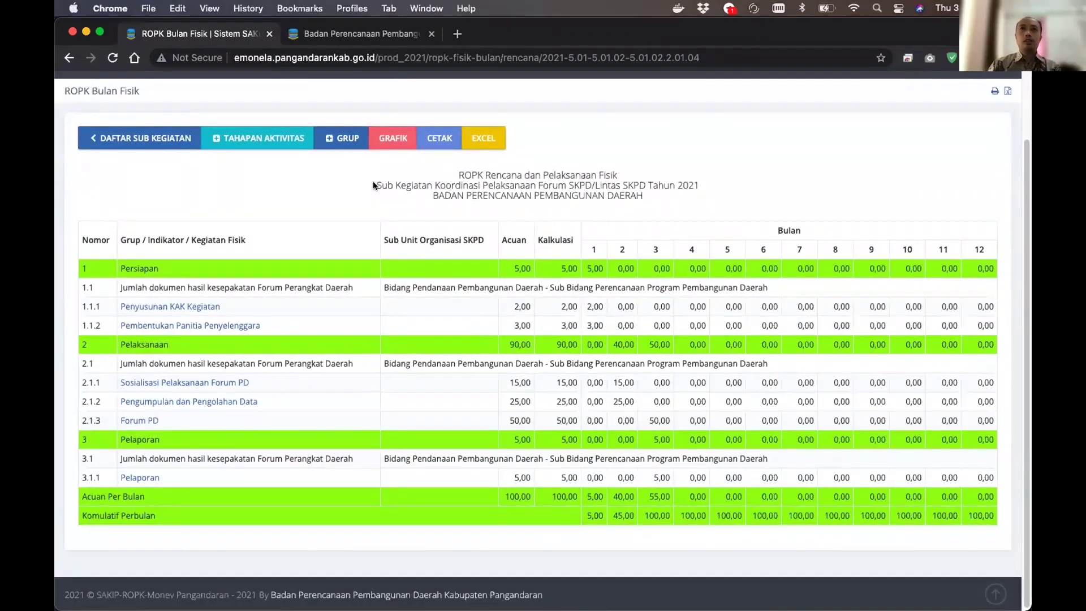
pyautogui.moveTo(434, 185); pyautogui.dragTo(703, 178)
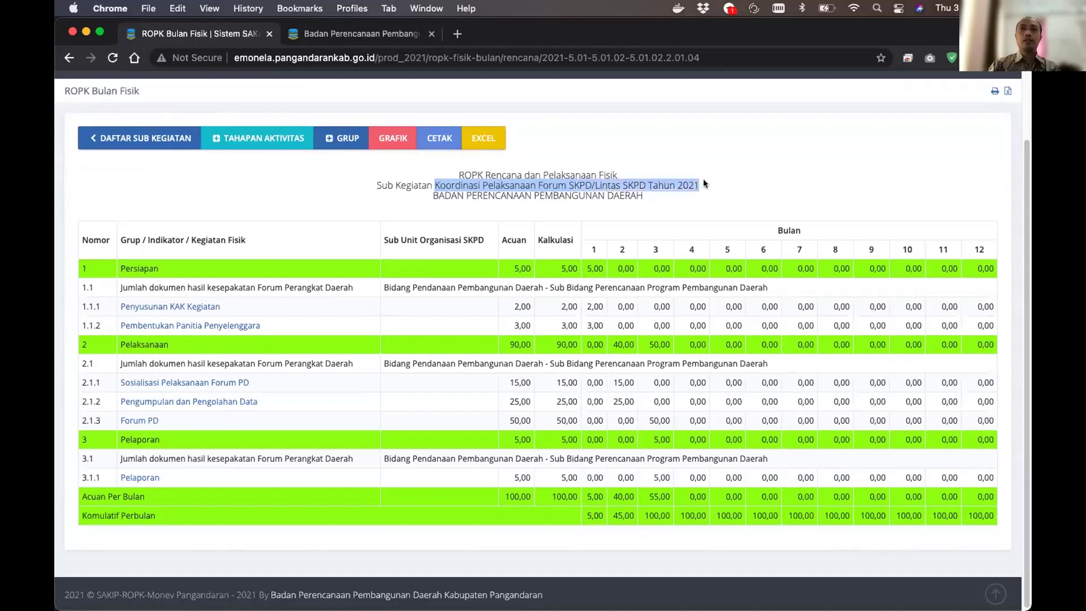
pyautogui.click(724, 181)
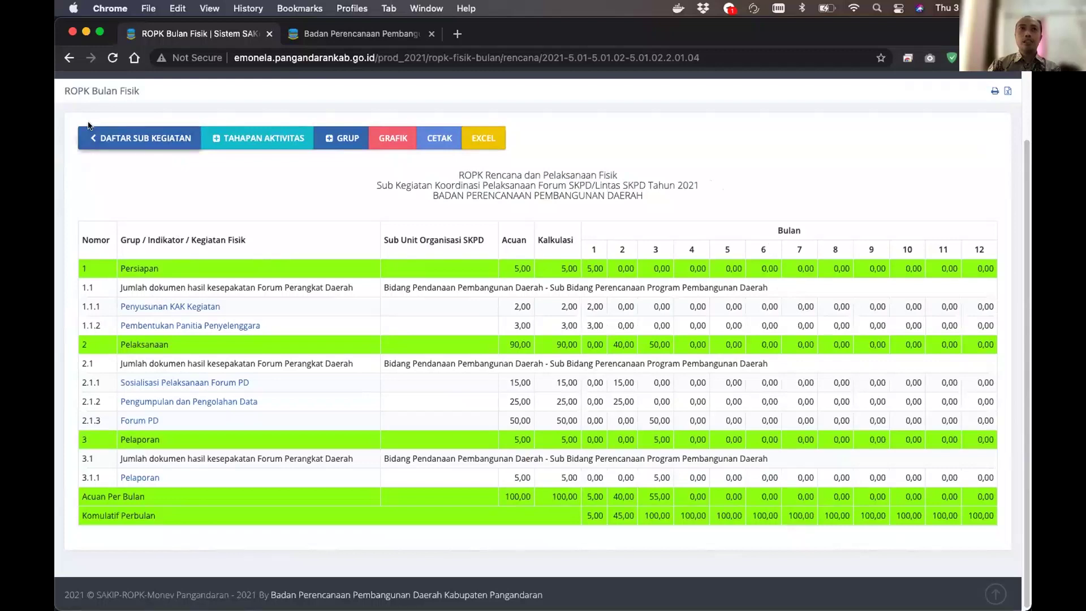
# View the physical plan of Pelaksanaan Musrenbang Kabupaten/Kota from the sub kegiatan list, and return to the list
pyautogui.click(141, 139)
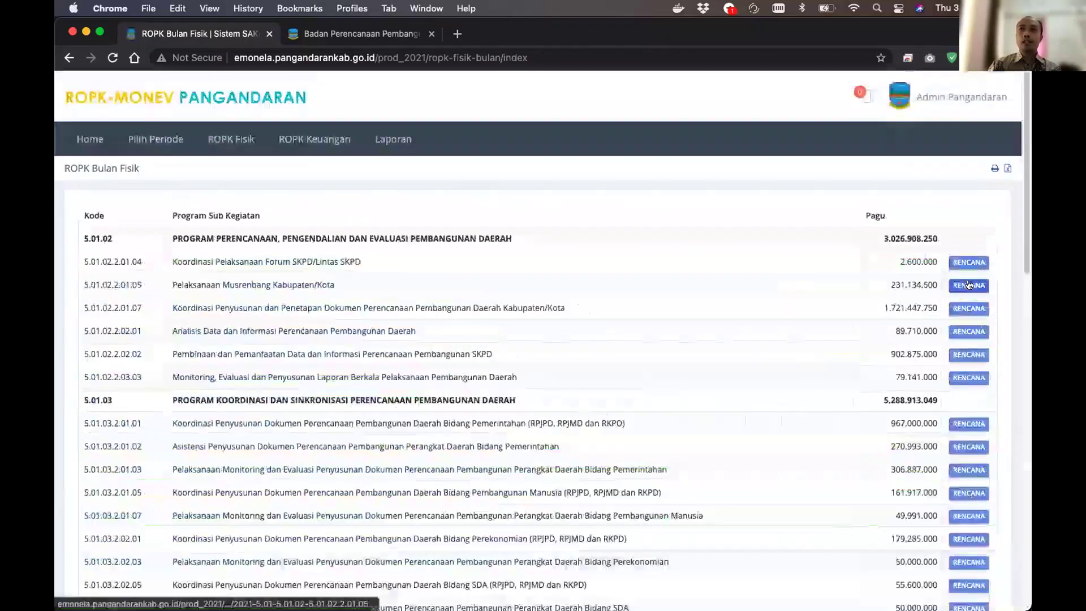
pyautogui.click(968, 328)
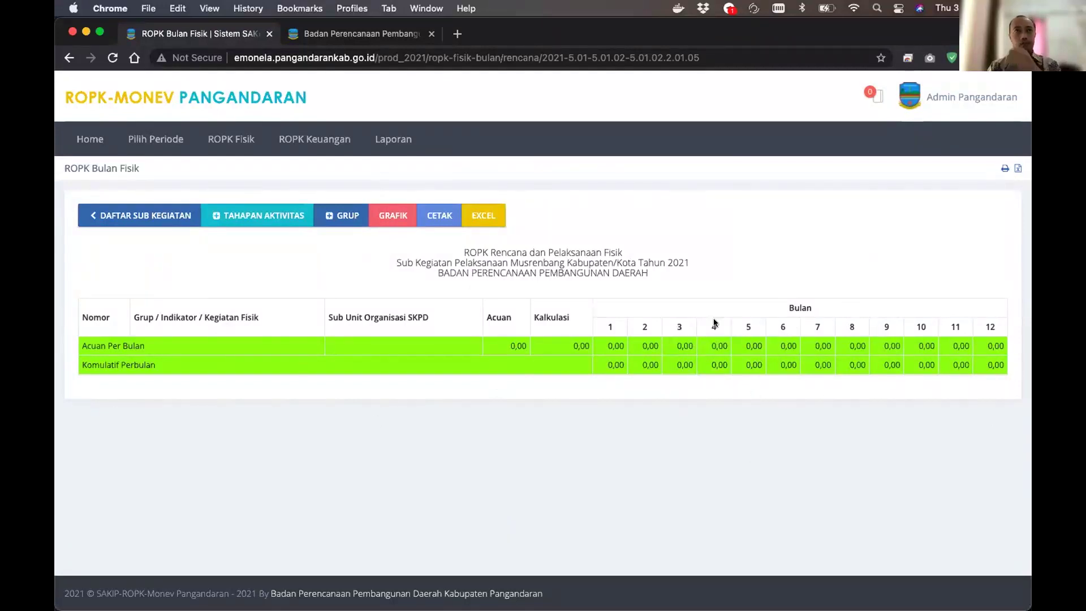
pyautogui.click(141, 215)
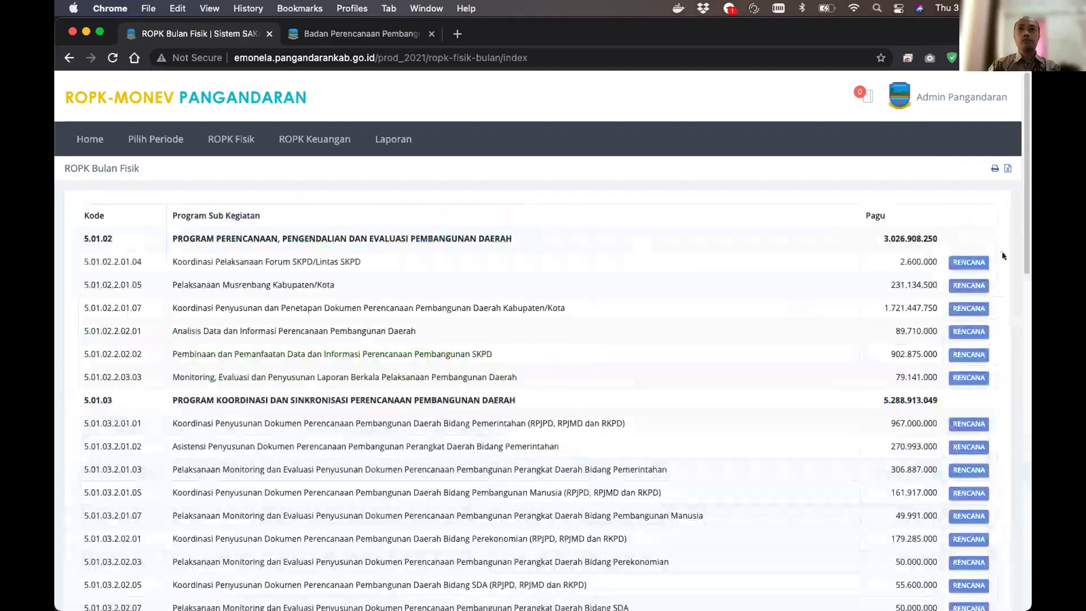
# Open the physical plan of Koordinasi Pelaksanaan Forum SKPD/Lintas SKPD and review its title and the month columns 1 to 12
pyautogui.click(967, 259)
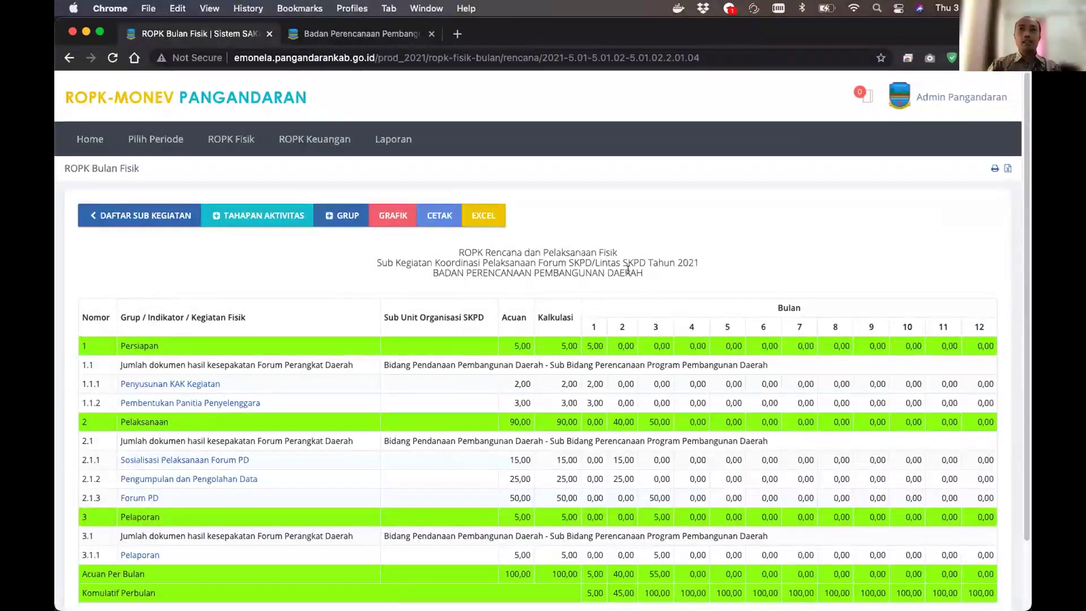
pyautogui.scroll(-1, 627, 269)
pyautogui.moveTo(253, 239); pyautogui.dragTo(478, 240)
pyautogui.click(486, 237)
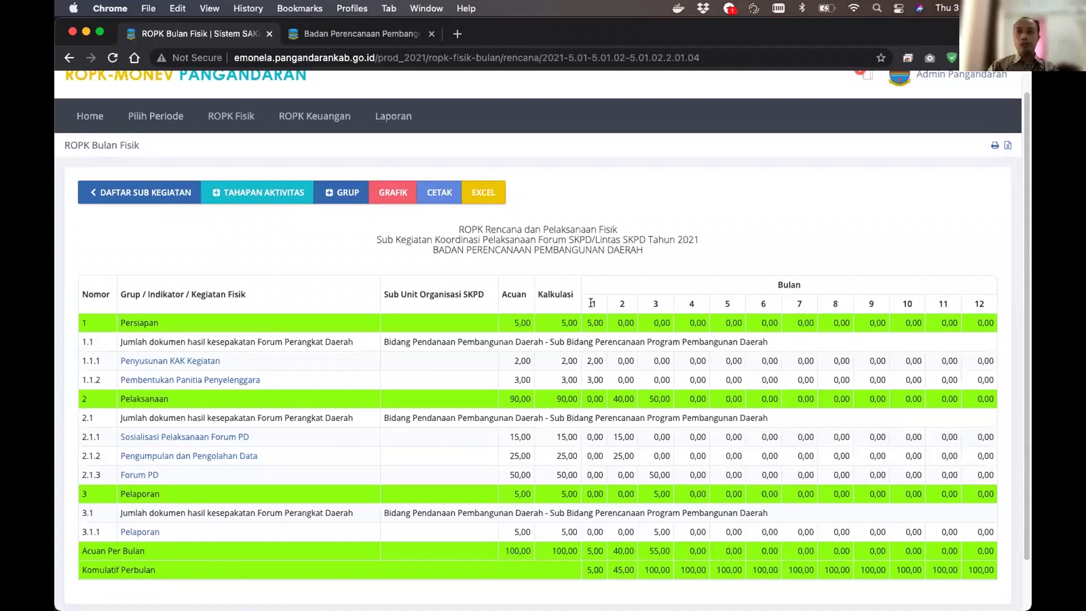
pyautogui.moveTo(591, 303); pyautogui.dragTo(950, 301)
pyautogui.click(945, 301)
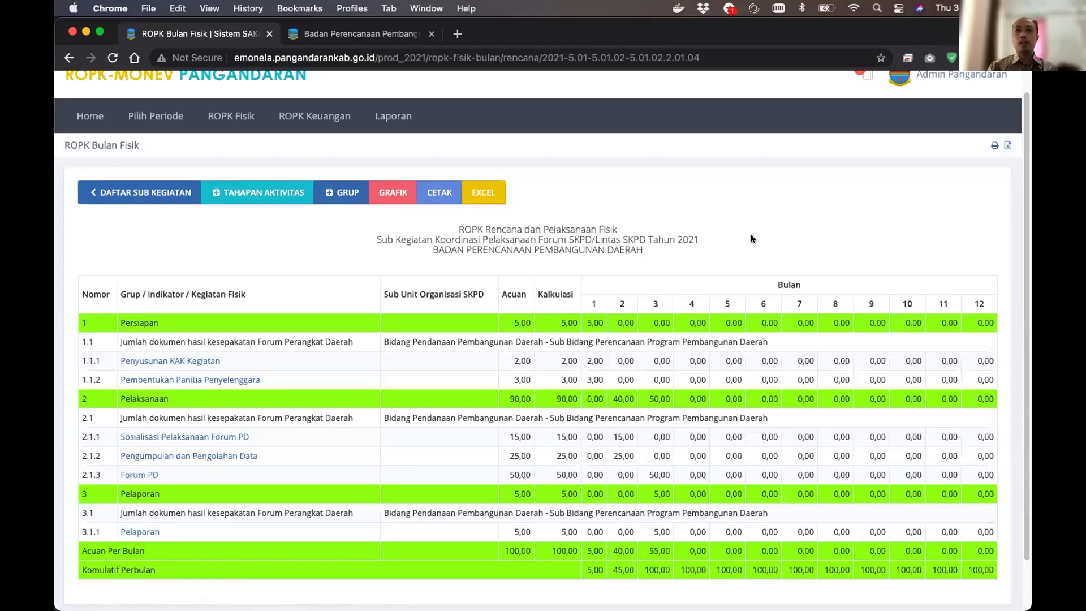
# Examine the Persiapan, Pelaksanaan and Pelaporan groups in the plan table, including their Acuan and Kalkulasi weights
pyautogui.scroll(-2, 753, 233)
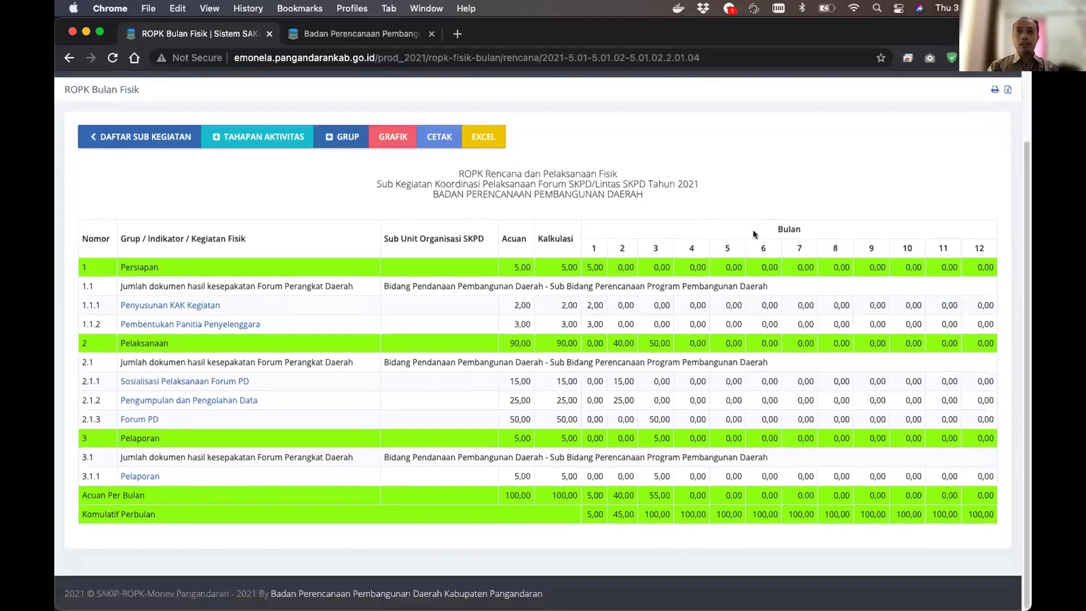
pyautogui.scroll(3, 752, 234)
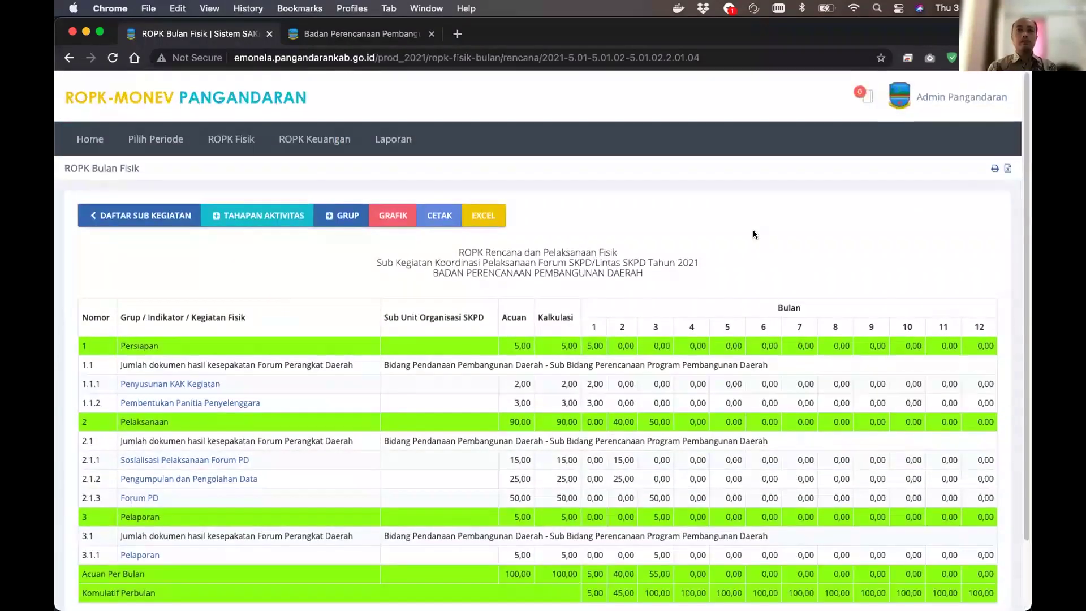
pyautogui.scroll(-2, 270, 261)
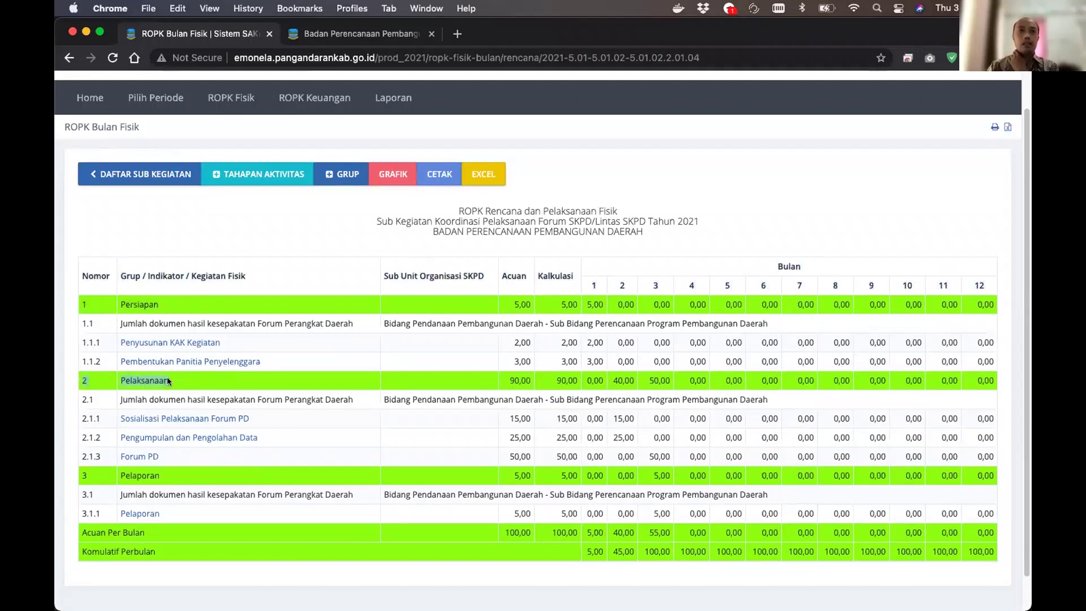
pyautogui.moveTo(83, 474); pyautogui.dragTo(160, 475)
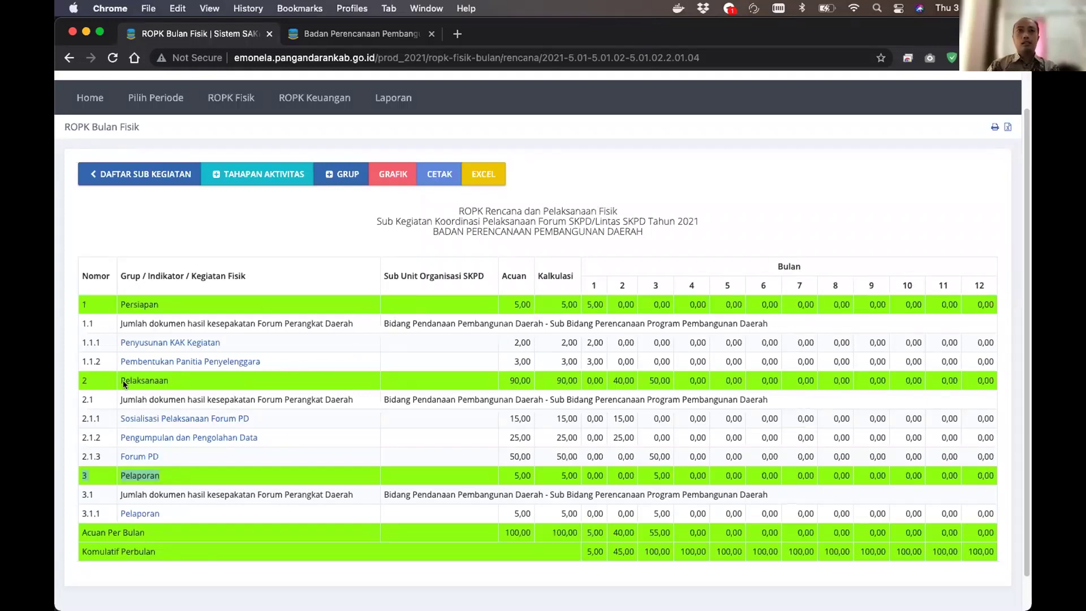
pyautogui.moveTo(118, 379); pyautogui.dragTo(175, 382)
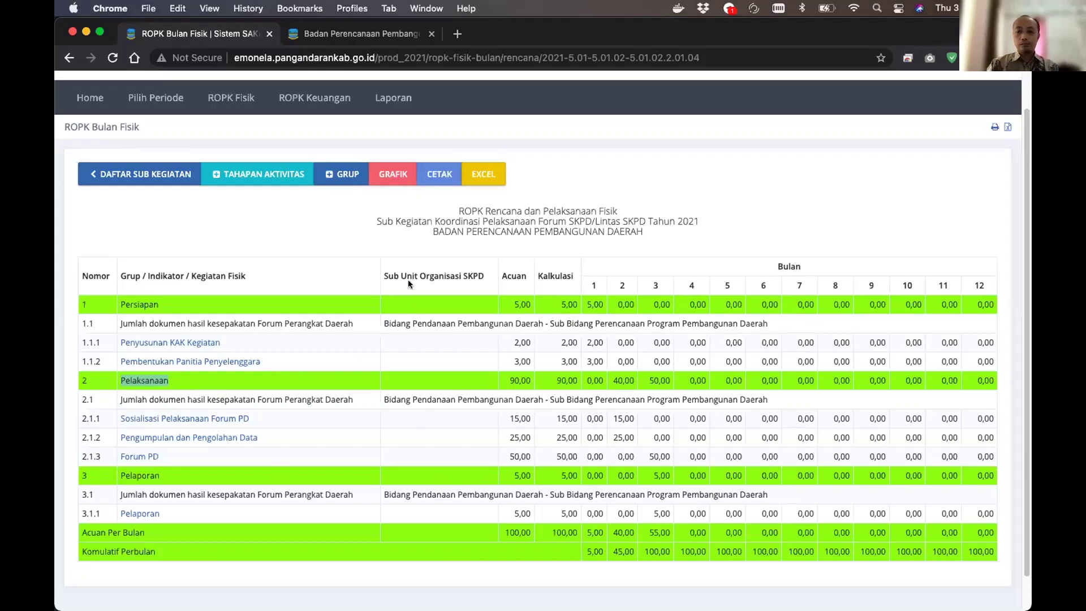
pyautogui.scroll(1, 287, 305)
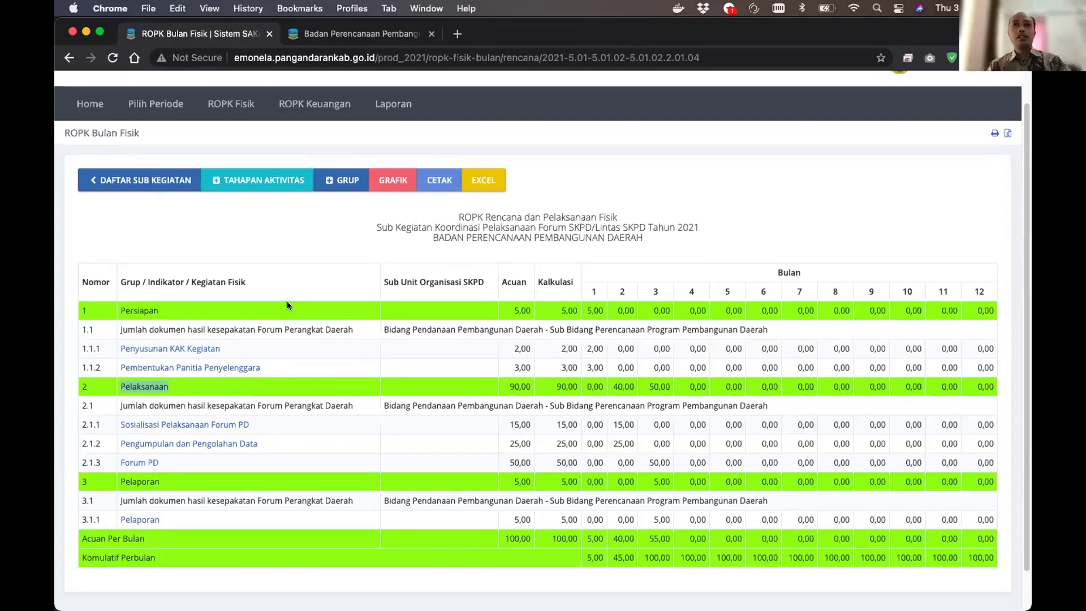
pyautogui.click(277, 261)
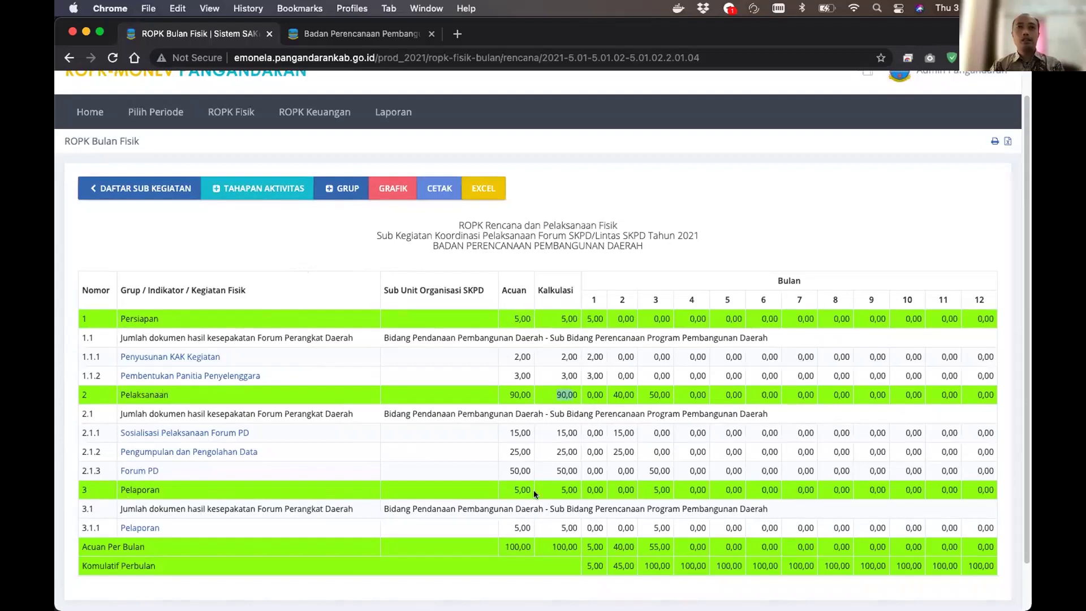
pyautogui.moveTo(558, 486); pyautogui.dragTo(570, 487)
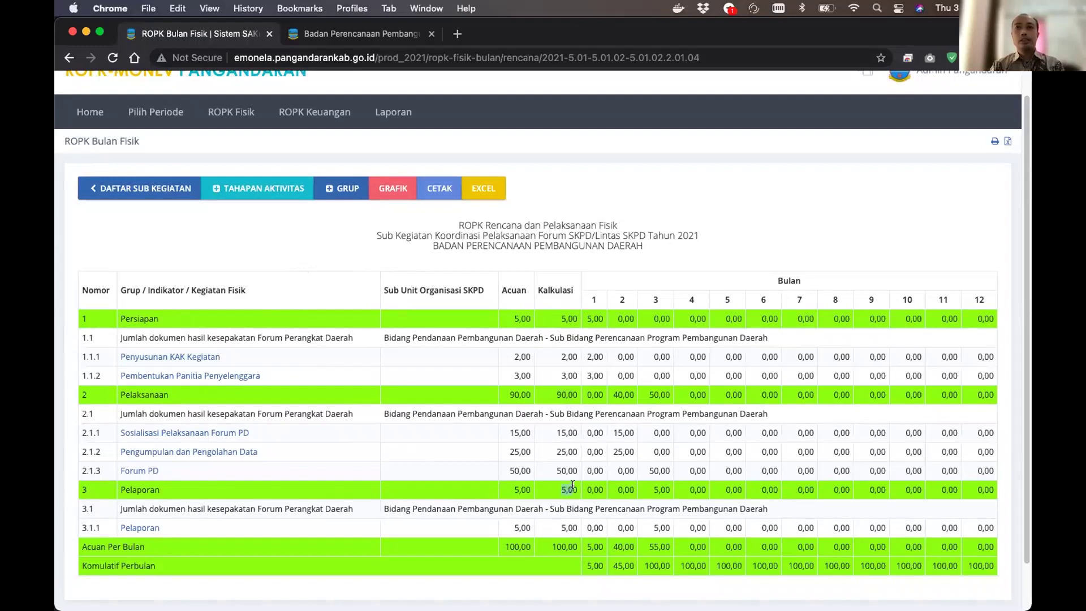
pyautogui.click(605, 219)
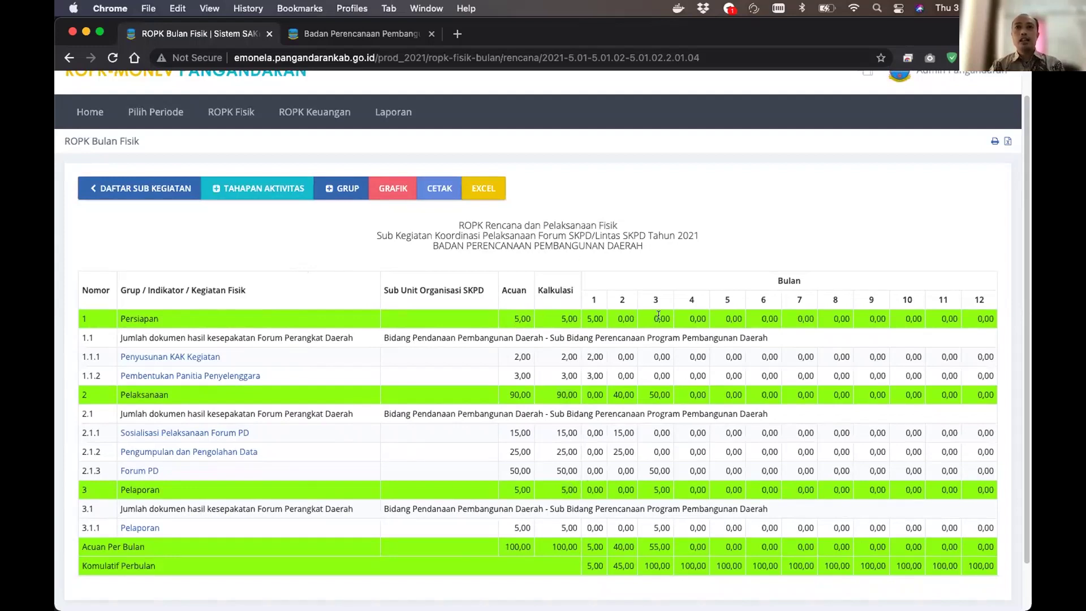
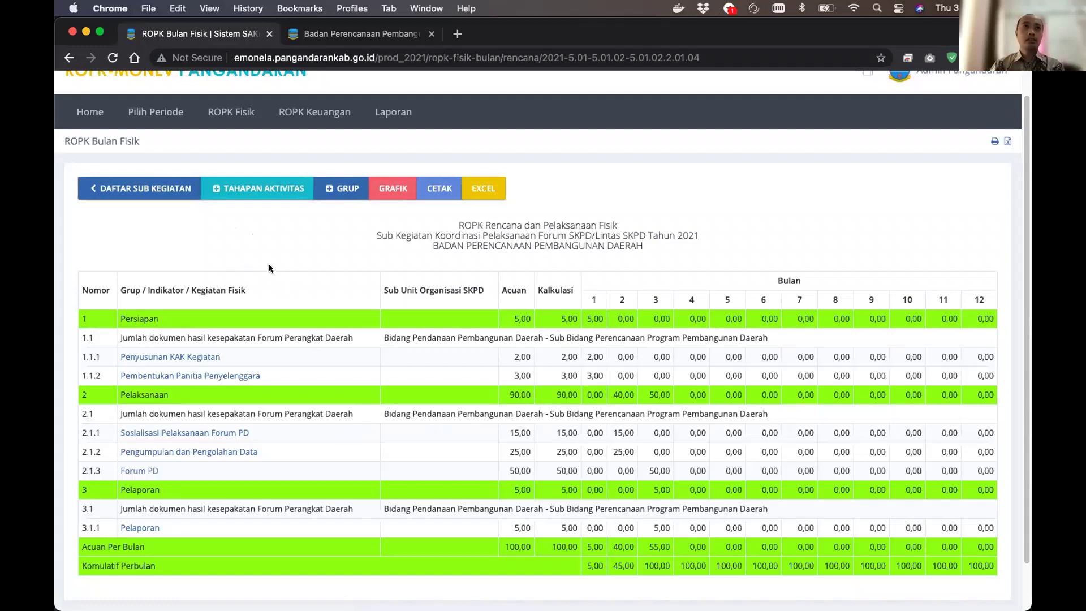
# Open the form for a new Tahapan Aktivitas and check its Kode field and the available Grup options
pyautogui.click(218, 190)
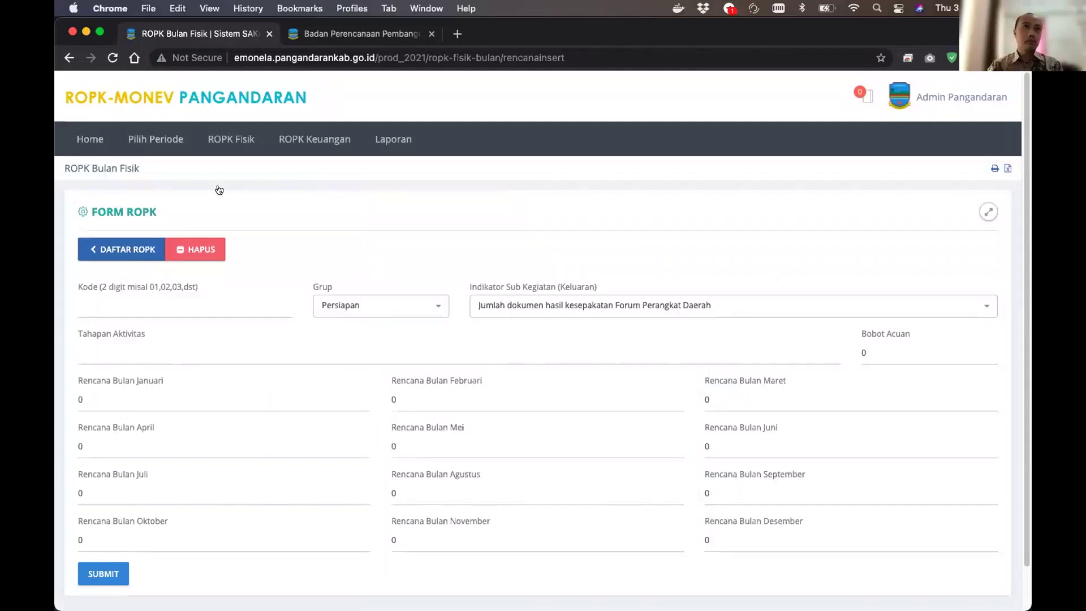
pyautogui.scroll(-1, 233, 322)
pyautogui.click(96, 288)
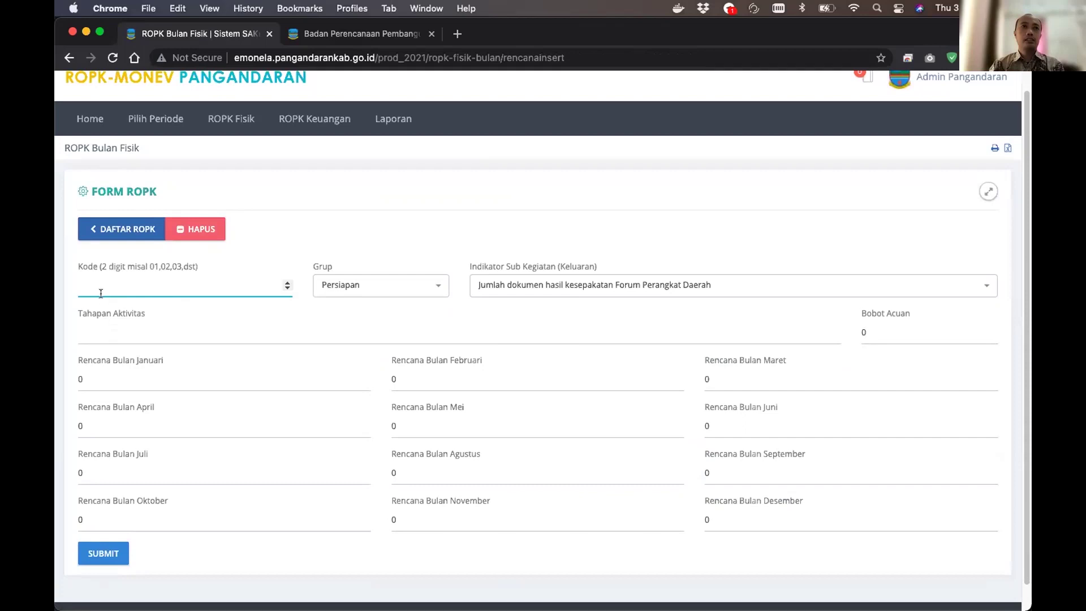
pyautogui.click(373, 191)
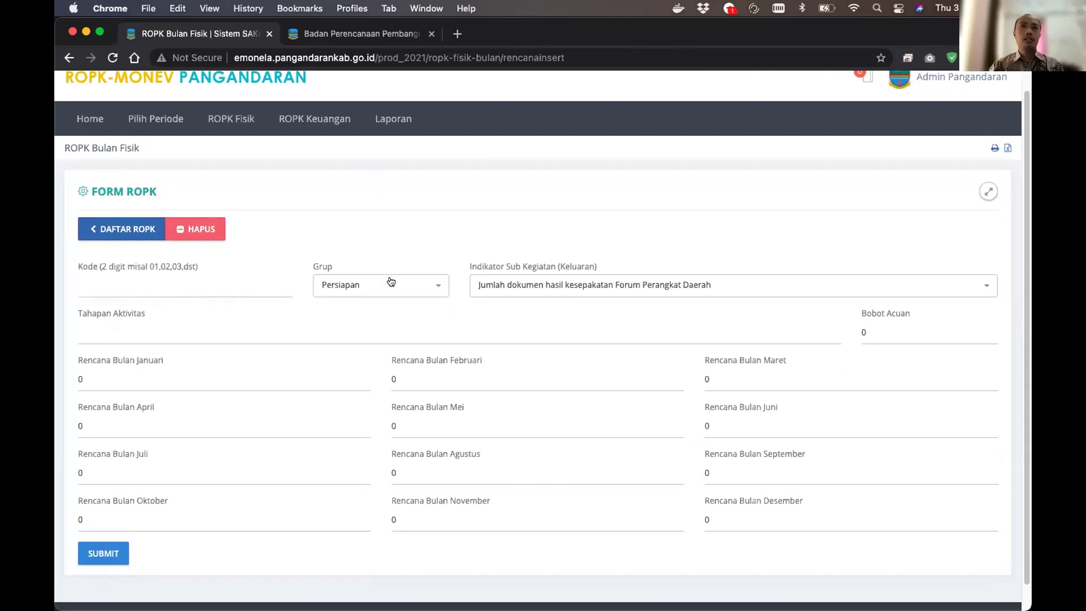
pyautogui.click(377, 284)
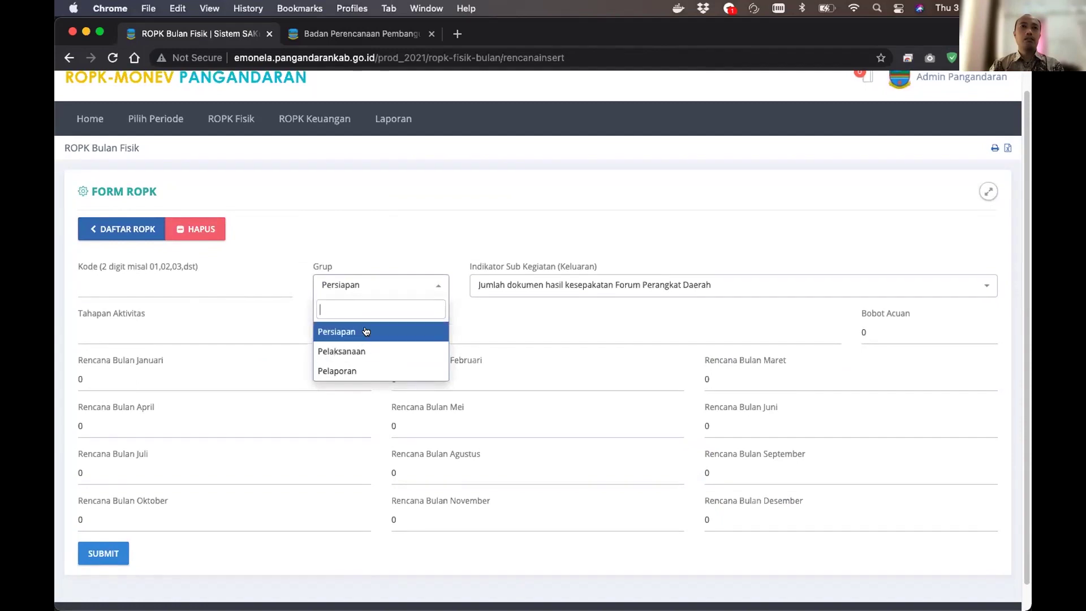
pyautogui.click(438, 236)
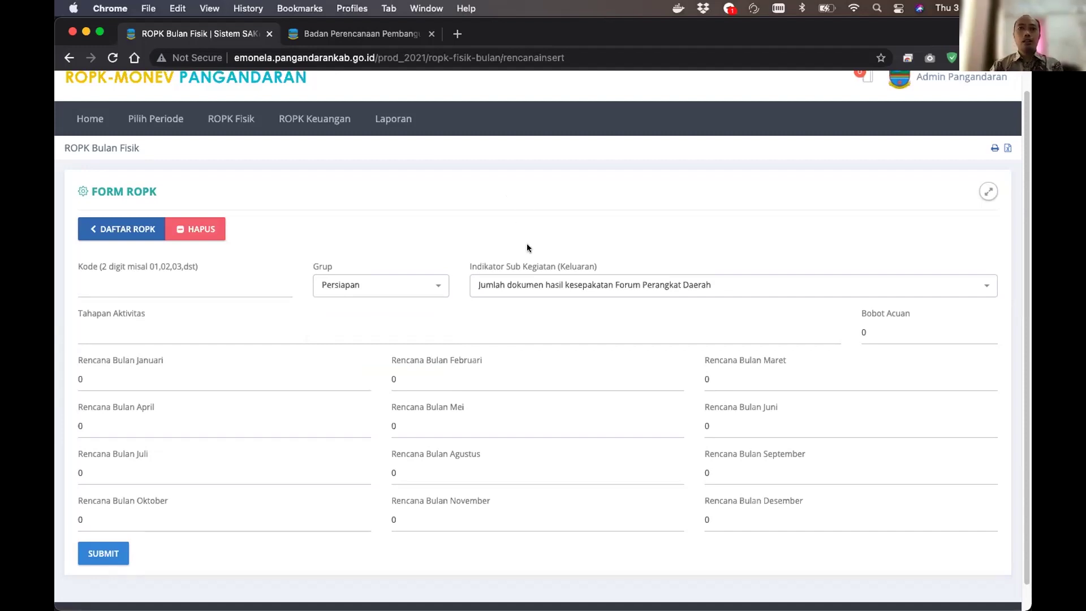
# Check which indicators can be chosen under Indikator Sub Kegiatan (Keluaran) in the ROPK form
pyautogui.click(534, 284)
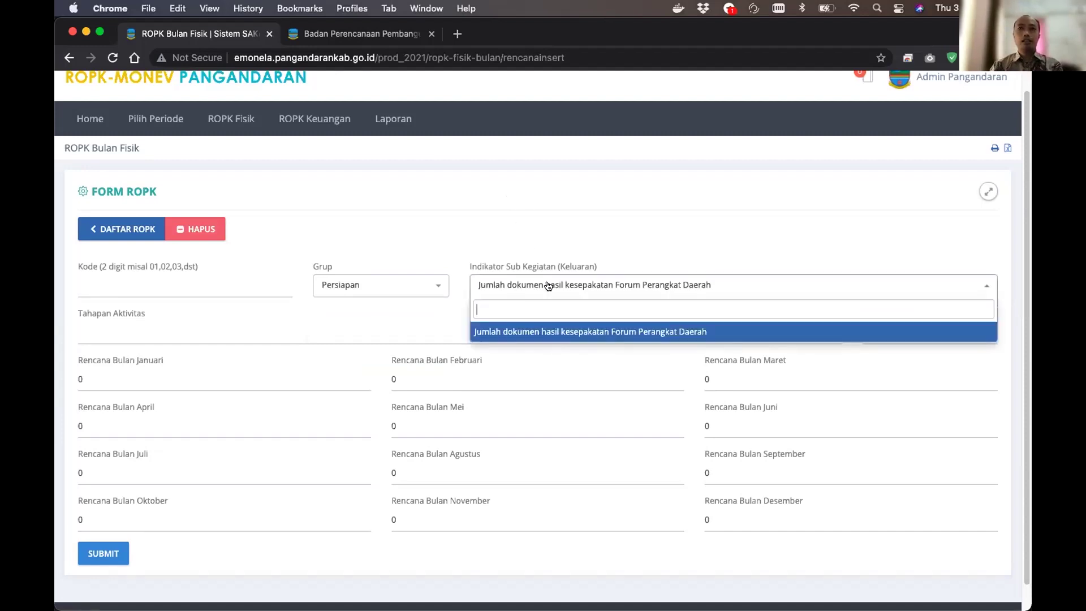
pyautogui.click(548, 285)
pyautogui.click(516, 285)
pyautogui.click(577, 286)
pyautogui.click(602, 287)
pyautogui.click(622, 221)
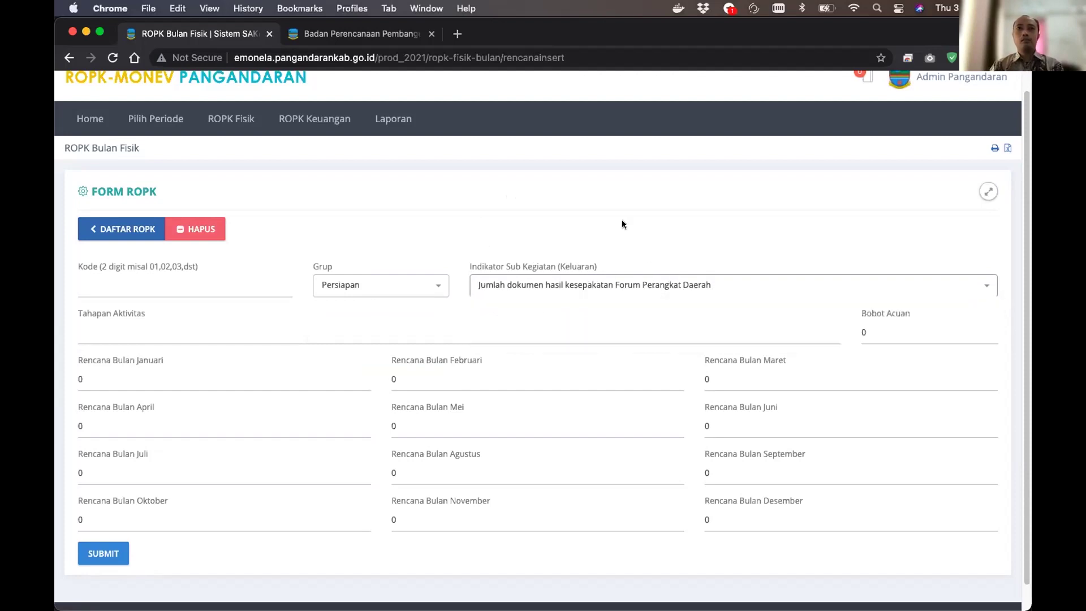
pyautogui.click(523, 294)
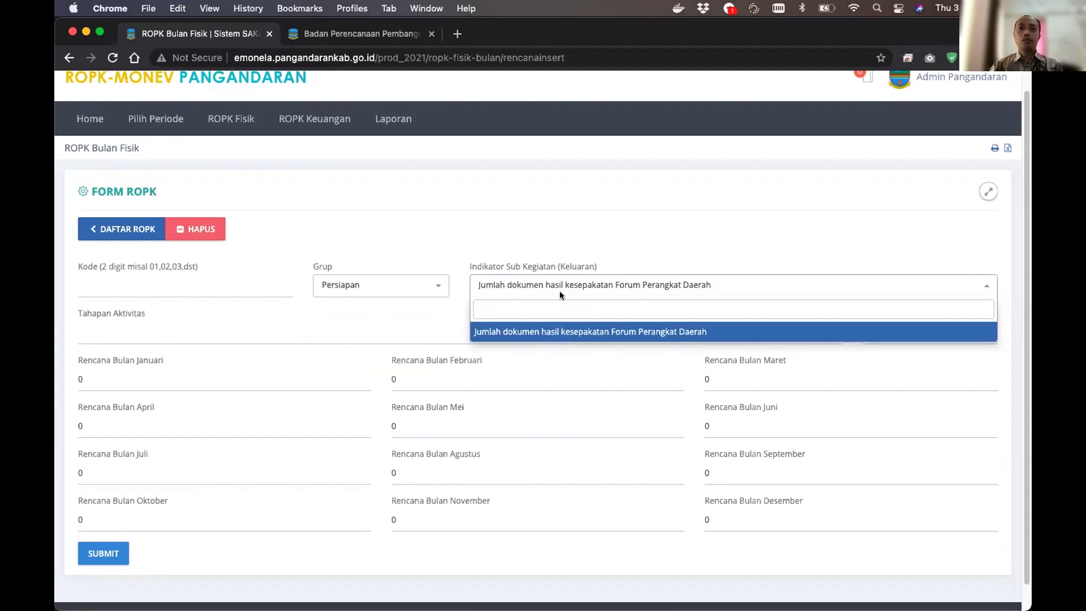
pyautogui.click(585, 285)
pyautogui.click(586, 285)
pyautogui.click(636, 200)
pyautogui.click(602, 280)
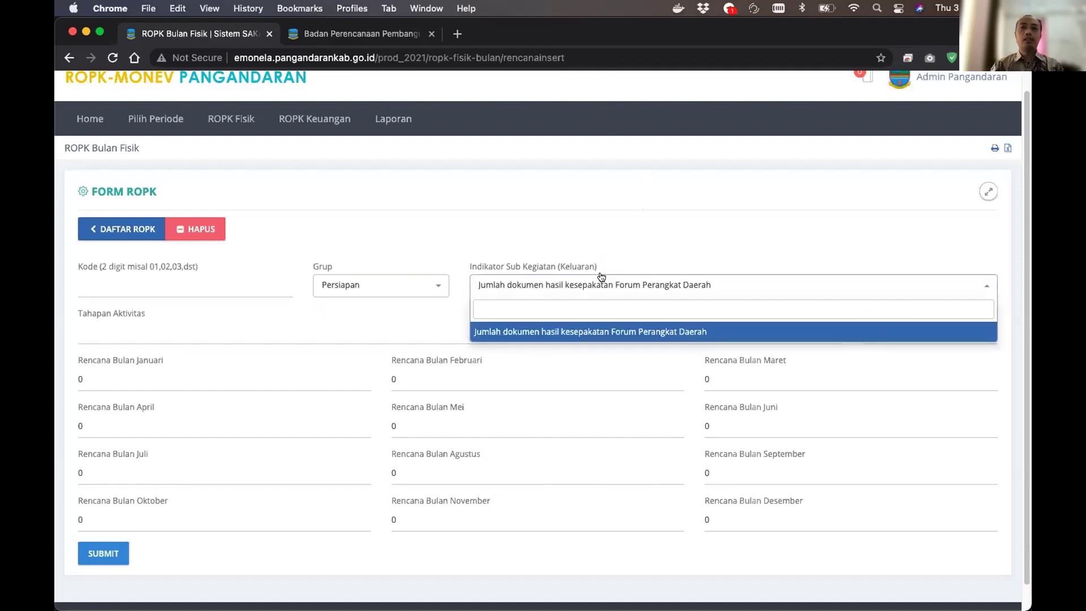
pyautogui.click(598, 224)
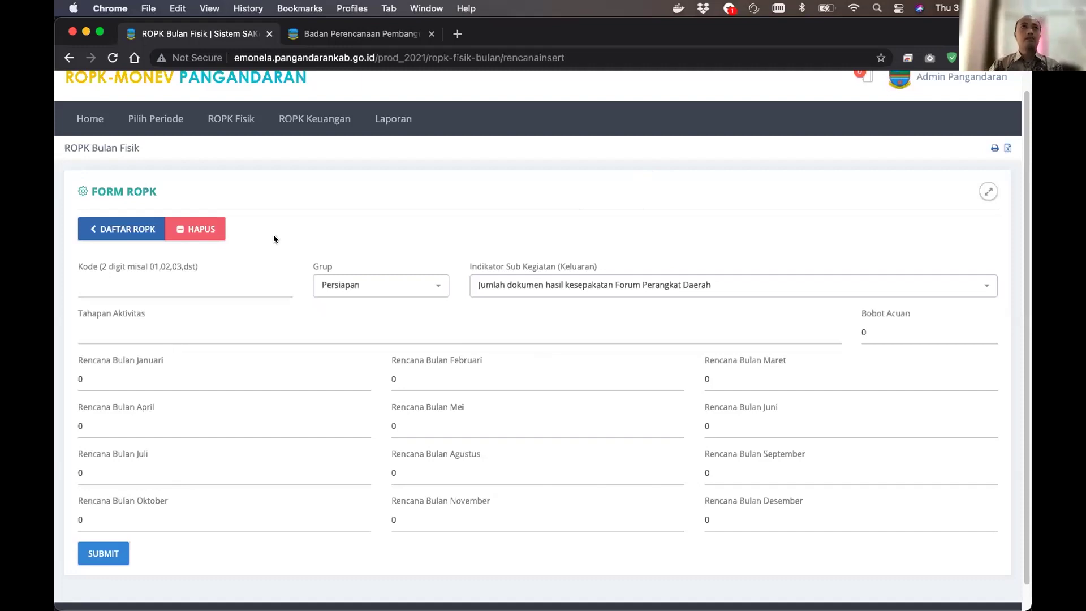
# Look over the Tahapan Aktivitas and Bobot Acuan fields of the ROPK form without entering values
pyautogui.click(122, 333)
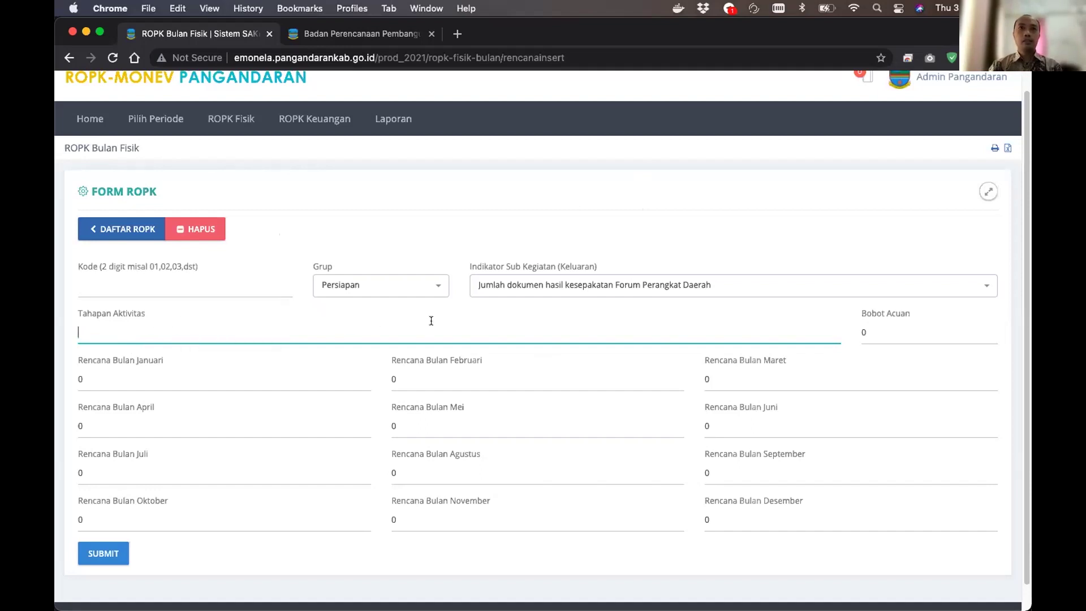
pyautogui.click(875, 324)
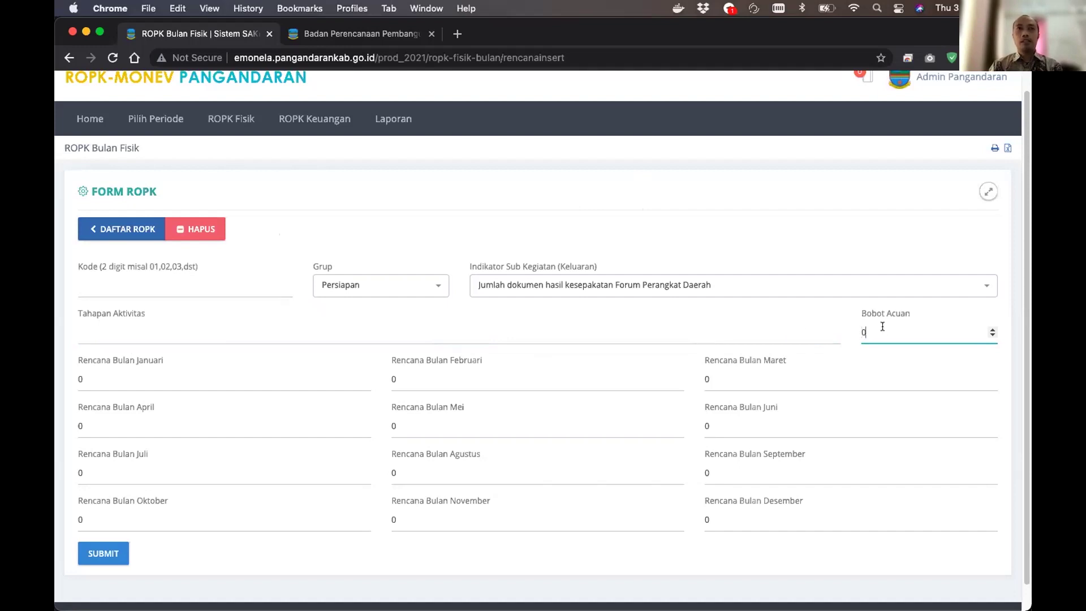
pyautogui.click(117, 334)
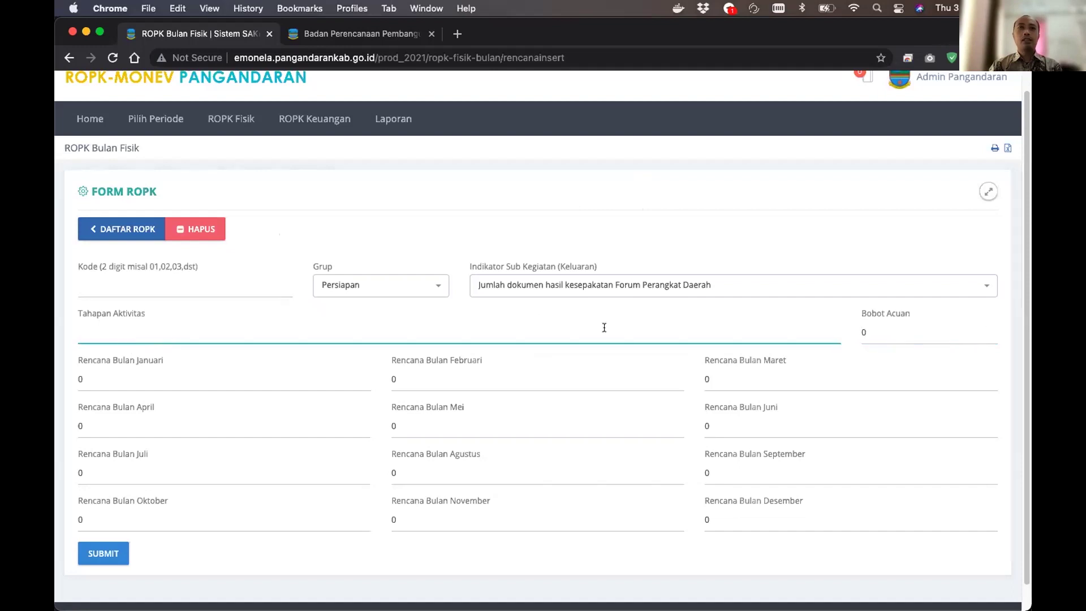
pyautogui.click(896, 332)
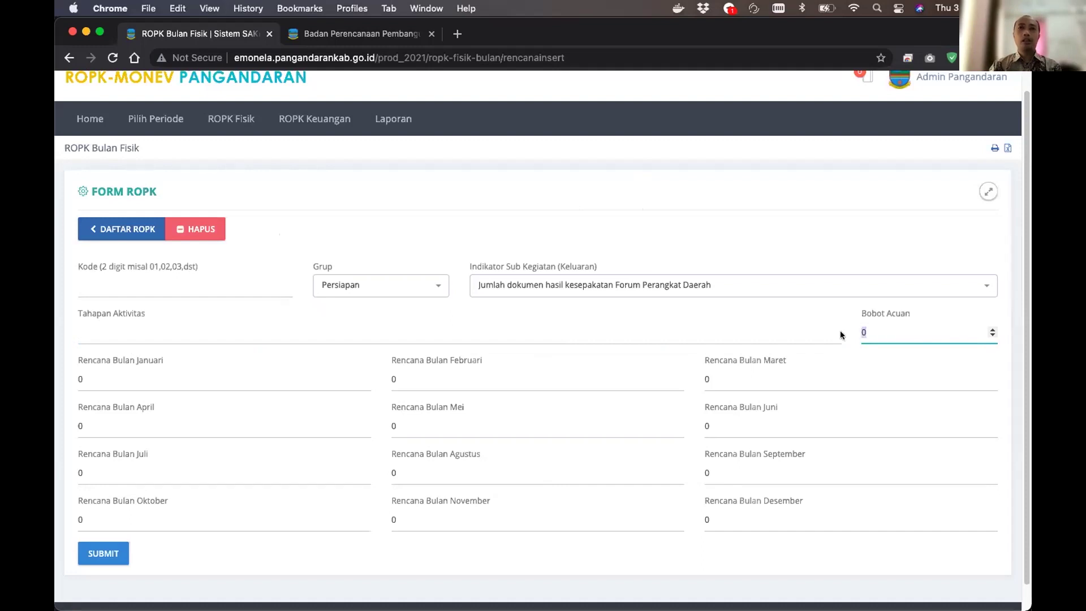
pyautogui.click(418, 333)
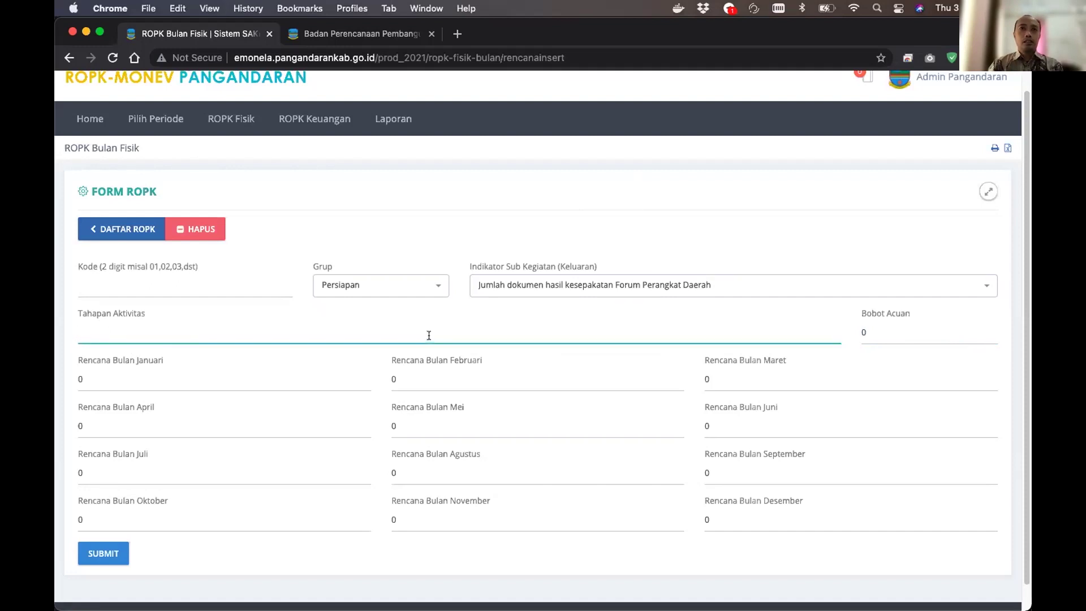
pyautogui.scroll(-1, 428, 335)
pyautogui.click(877, 305)
# Look over the monthly plan fields from Rencana Bulan Januari to Rencana Bulan Desember in the ROPK form
pyautogui.click(159, 347)
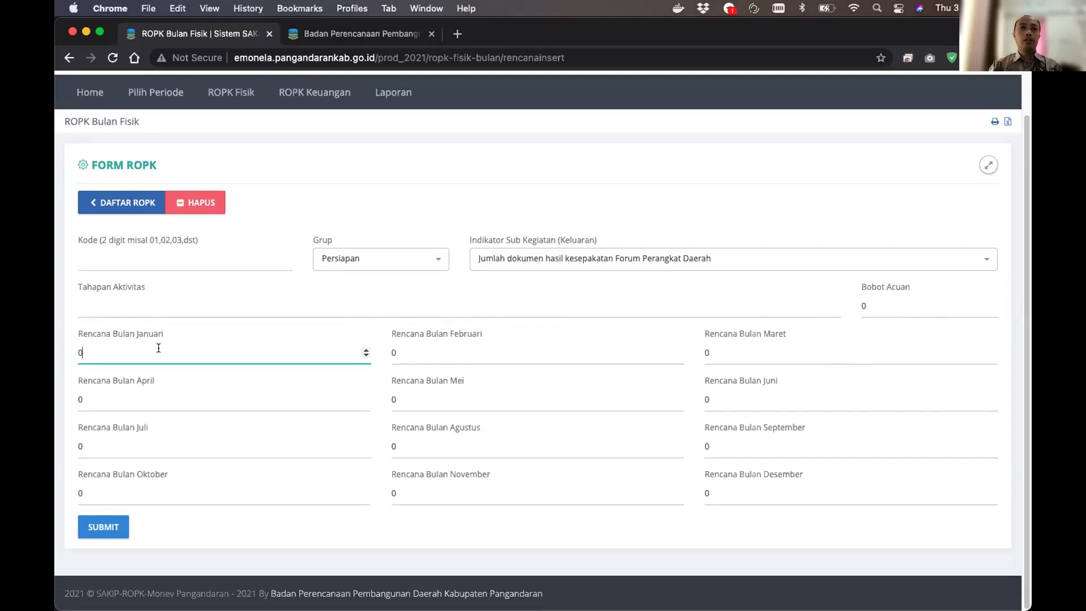
pyautogui.moveTo(104, 352); pyautogui.dragTo(74, 355)
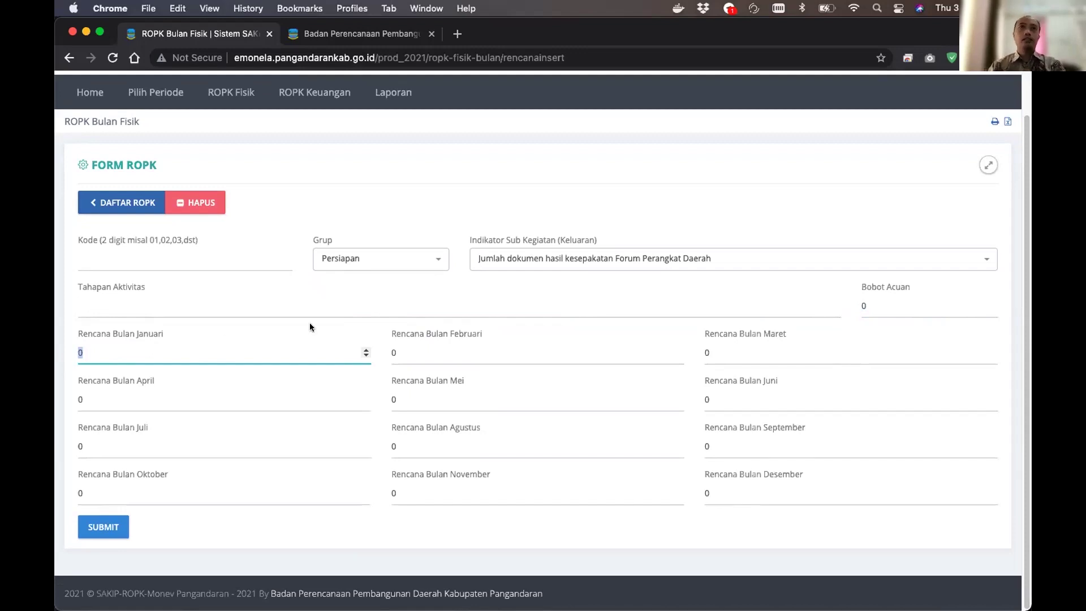
pyautogui.click(111, 304)
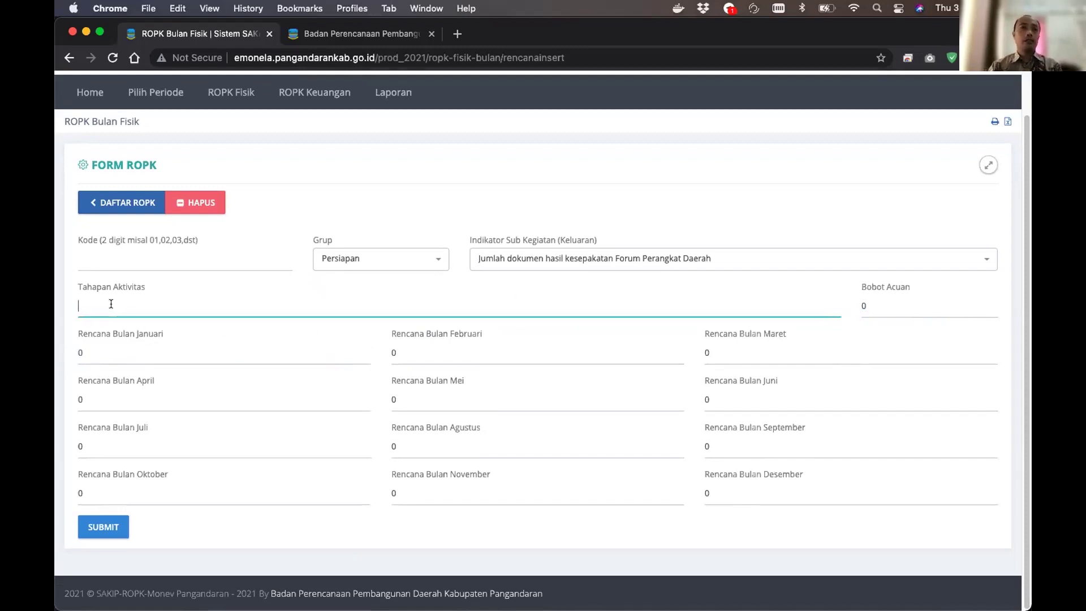
pyautogui.click(108, 355)
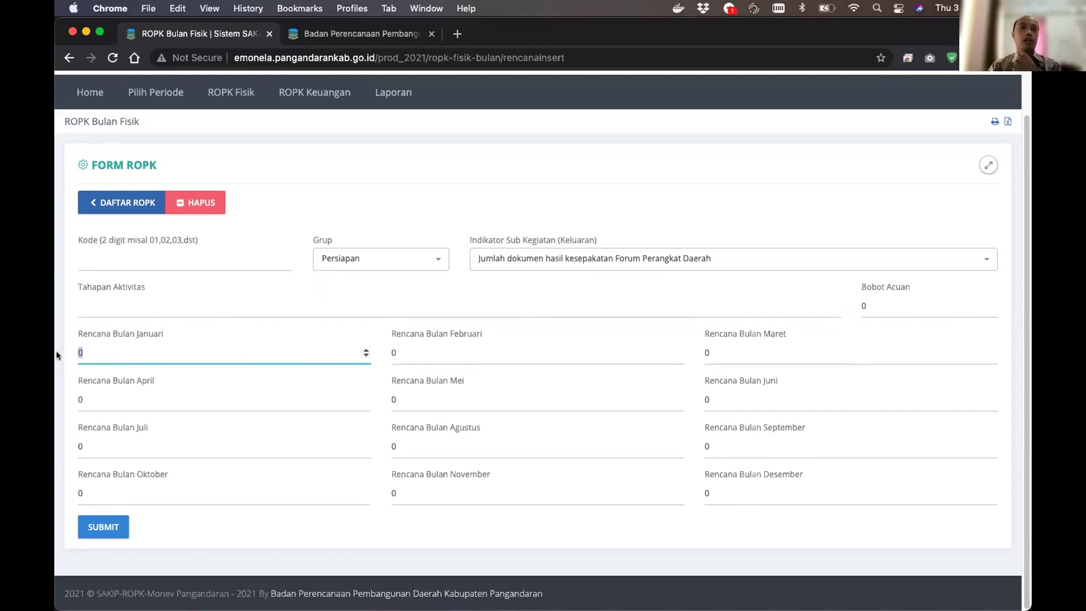
pyautogui.doubleClick(204, 356)
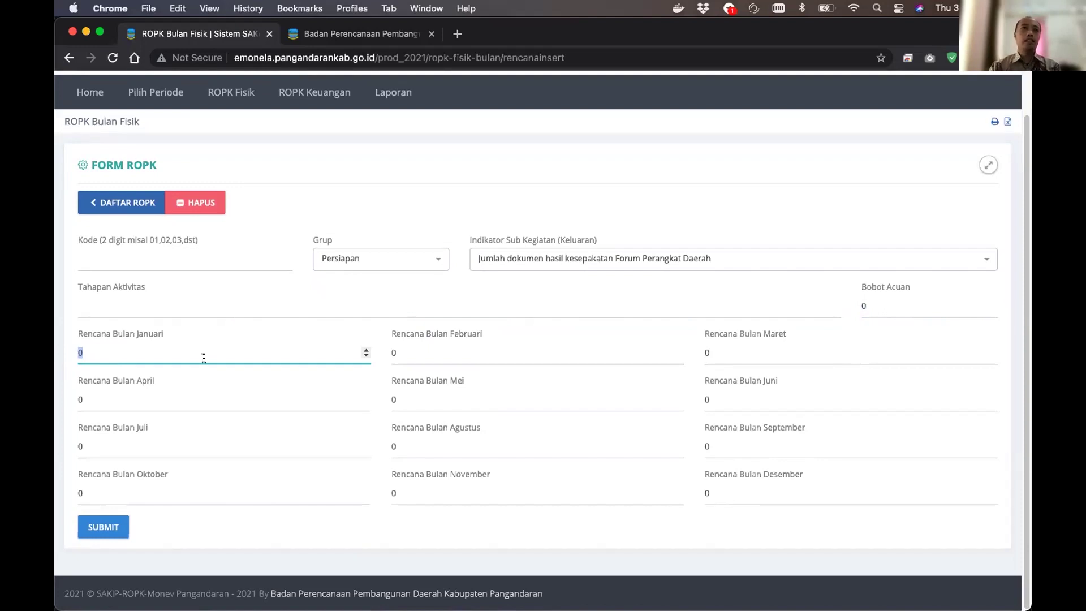
pyautogui.click(204, 353)
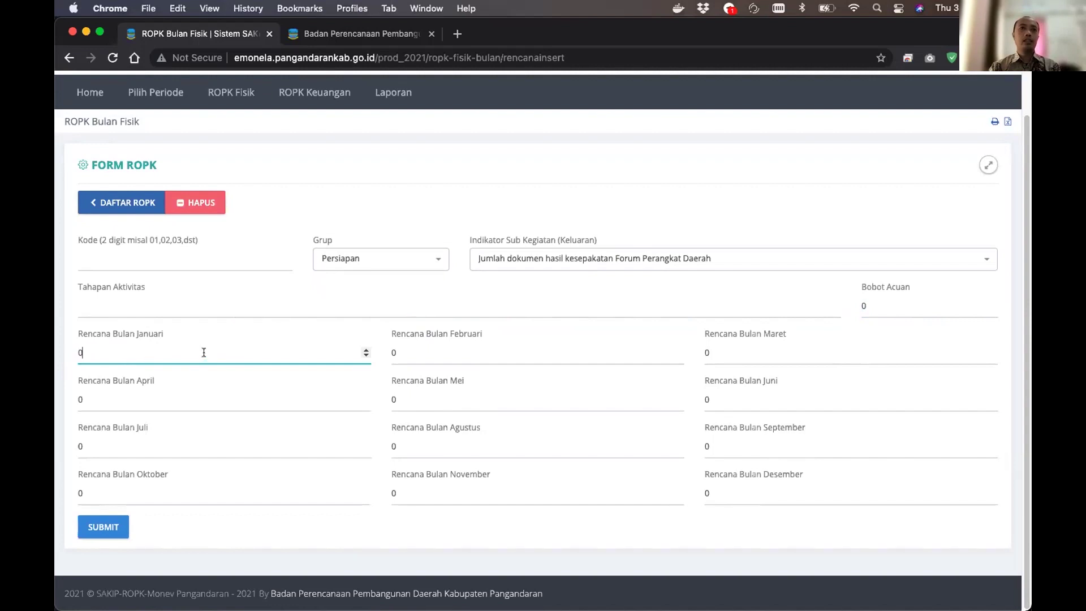
pyautogui.click(762, 498)
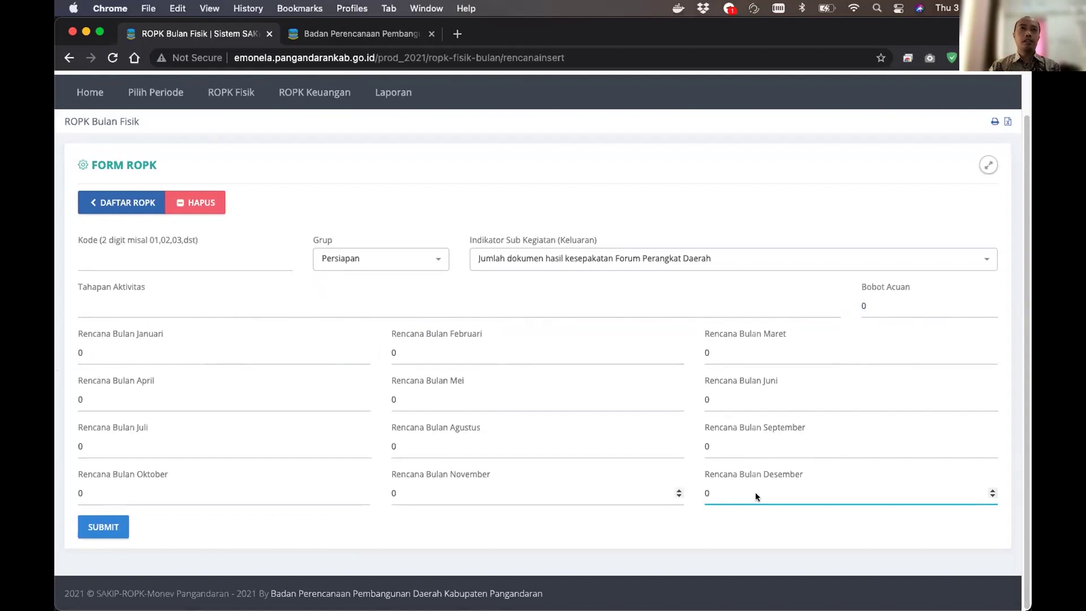
# Leave the blank form, open the Penyusunan KAK Kegiatan stage from the ROPK list and check its Tahapan Aktivitas and Bobot Acuan
pyautogui.click(108, 207)
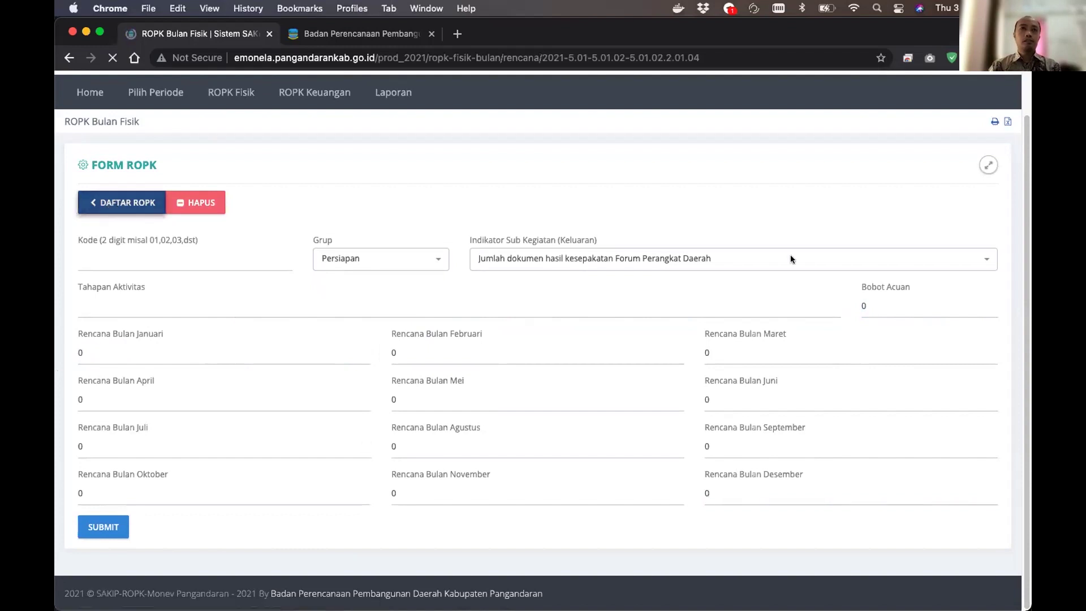
pyautogui.click(173, 384)
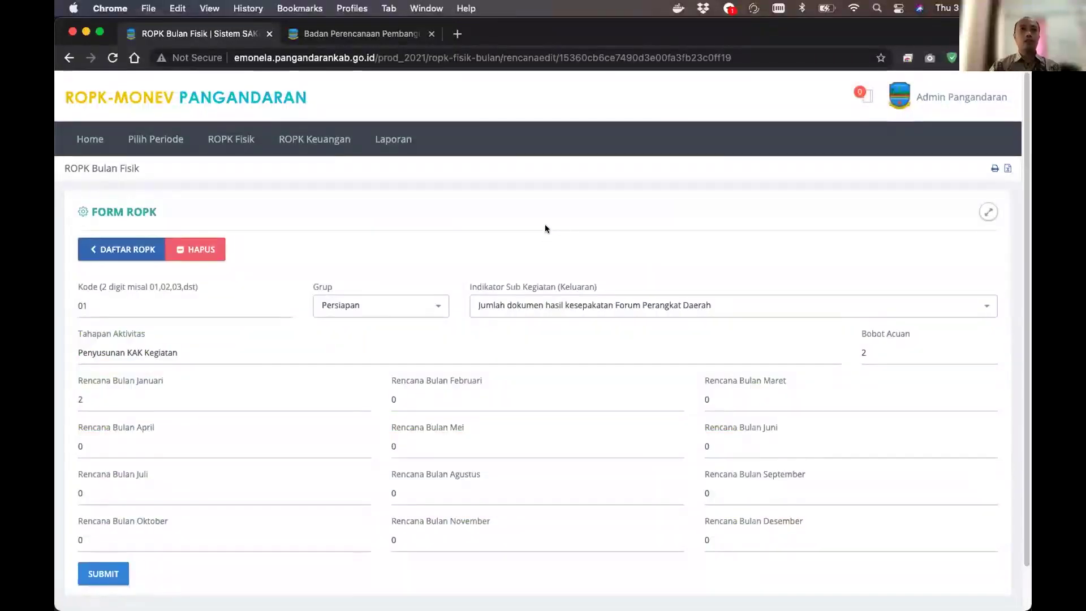
pyautogui.scroll(-2, 761, 218)
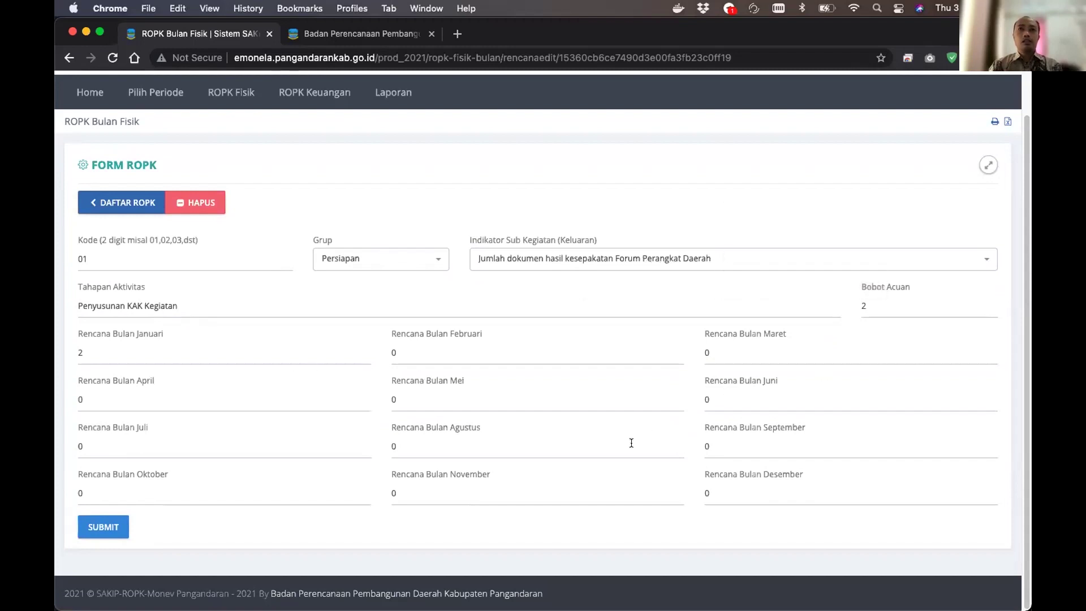
pyautogui.doubleClick(884, 305)
pyautogui.click(898, 305)
pyautogui.click(688, 306)
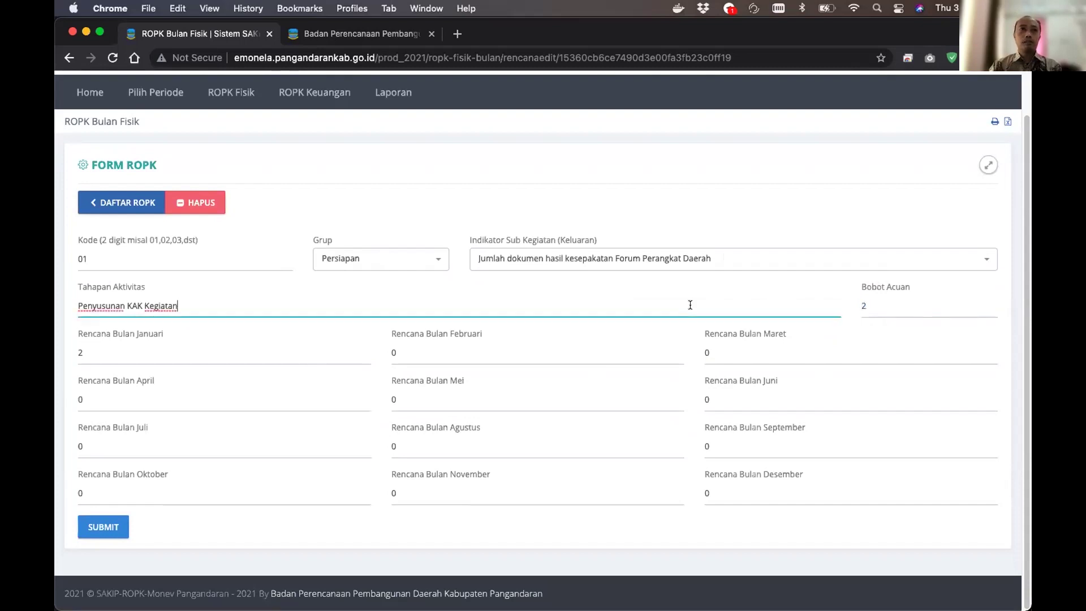
pyautogui.click(864, 305)
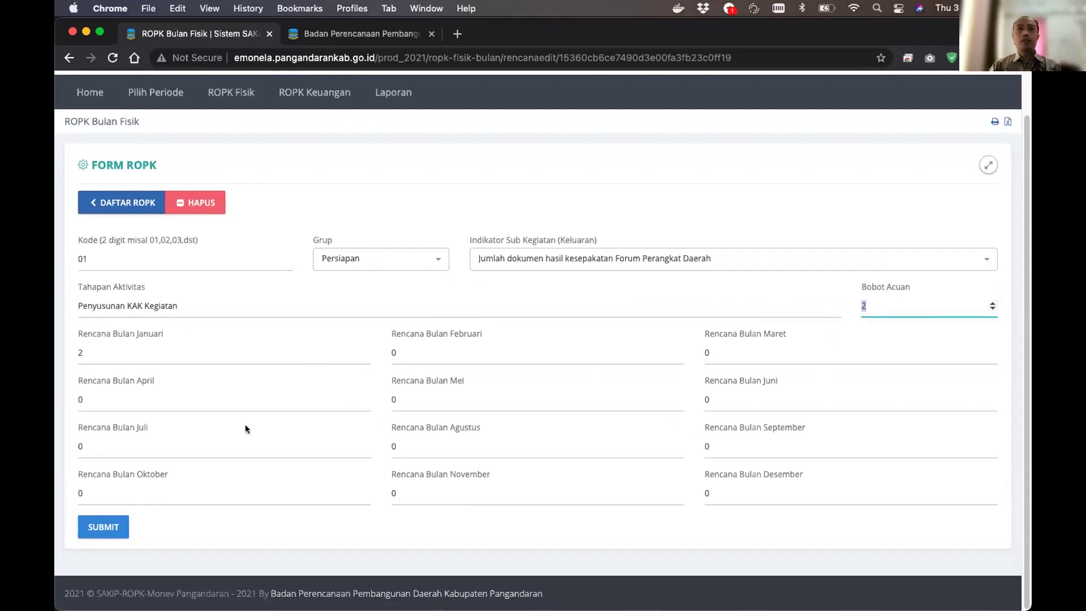
pyautogui.click(643, 541)
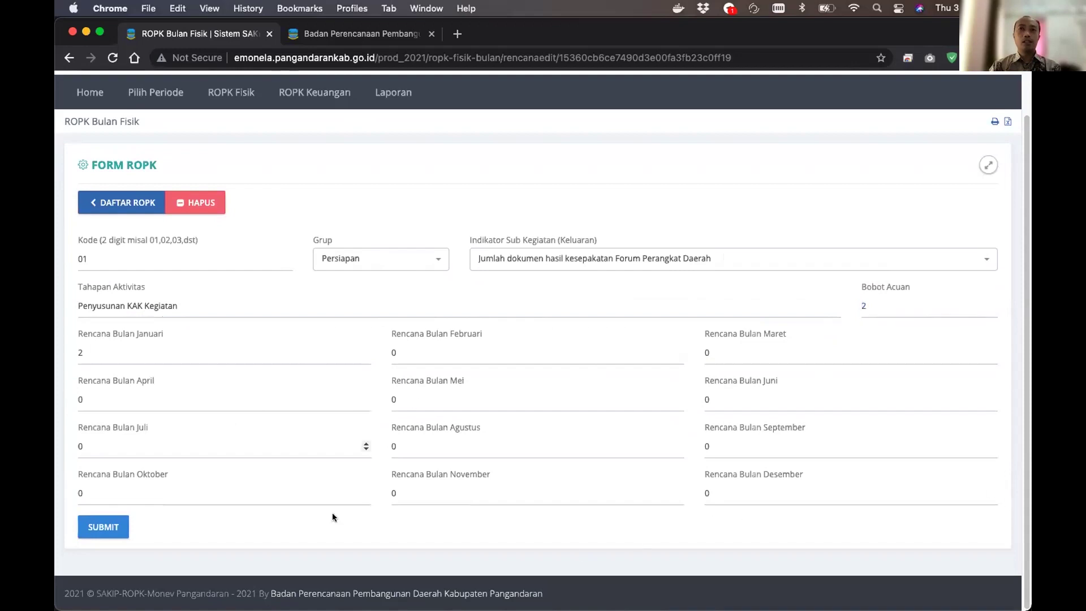
# Check the Rencana Bulan Januari value of this stage against its Tahapan Aktivitas description
pyautogui.doubleClick(115, 355)
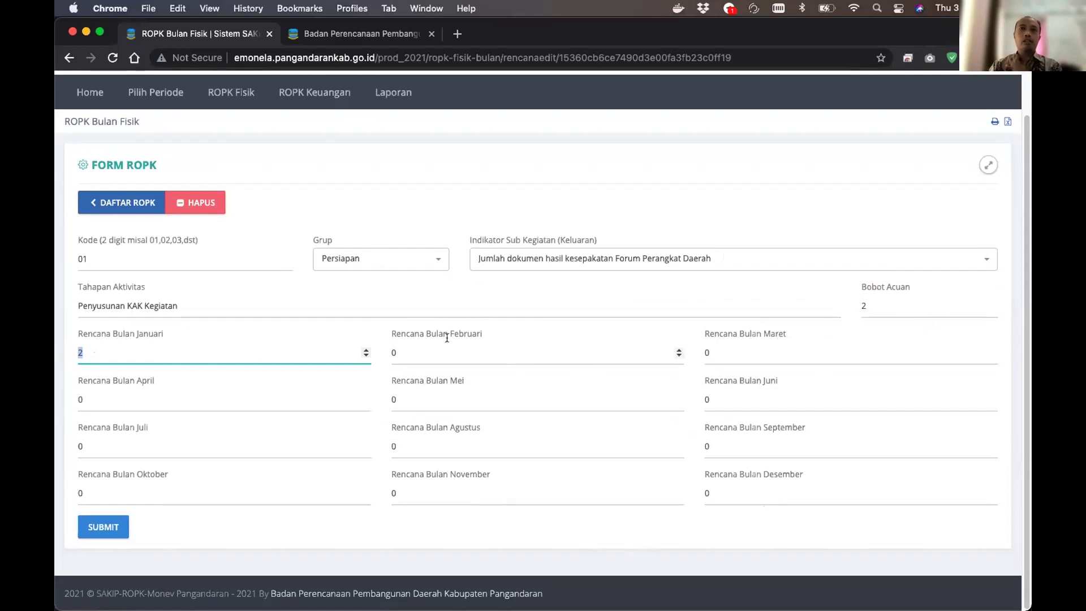
pyautogui.moveTo(183, 304); pyautogui.dragTo(59, 306)
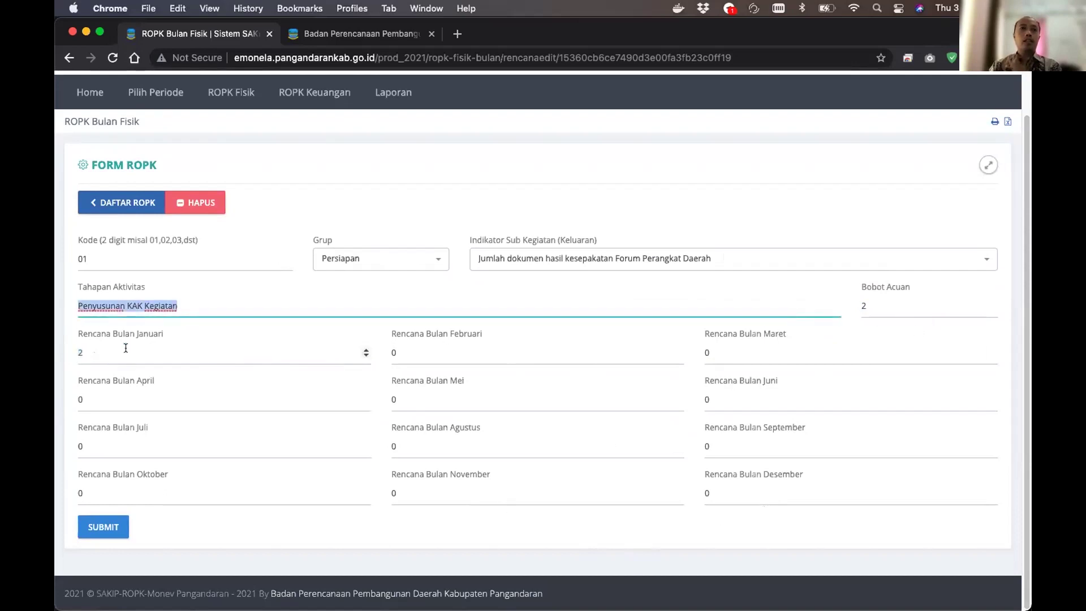
pyautogui.press('Tab')
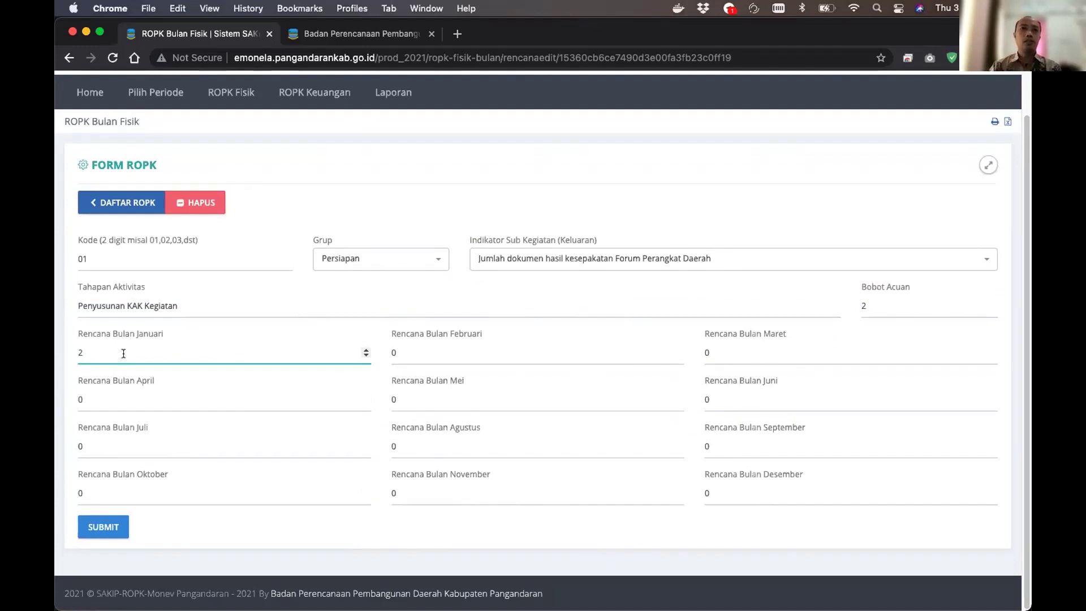
pyautogui.click(648, 520)
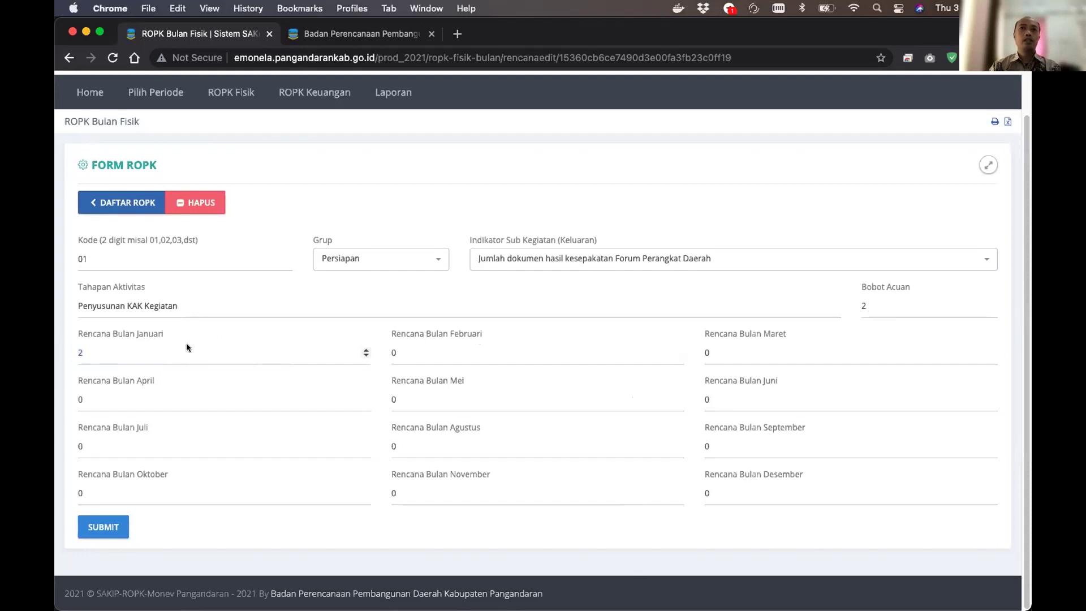
# Try splitting the stage's weight by setting Rencana Bulan Januari to 1 and Rencana Bulan Februari to 1
pyautogui.moveTo(884, 310); pyautogui.dragTo(804, 303)
pyautogui.moveTo(123, 346); pyautogui.dragTo(88, 348)
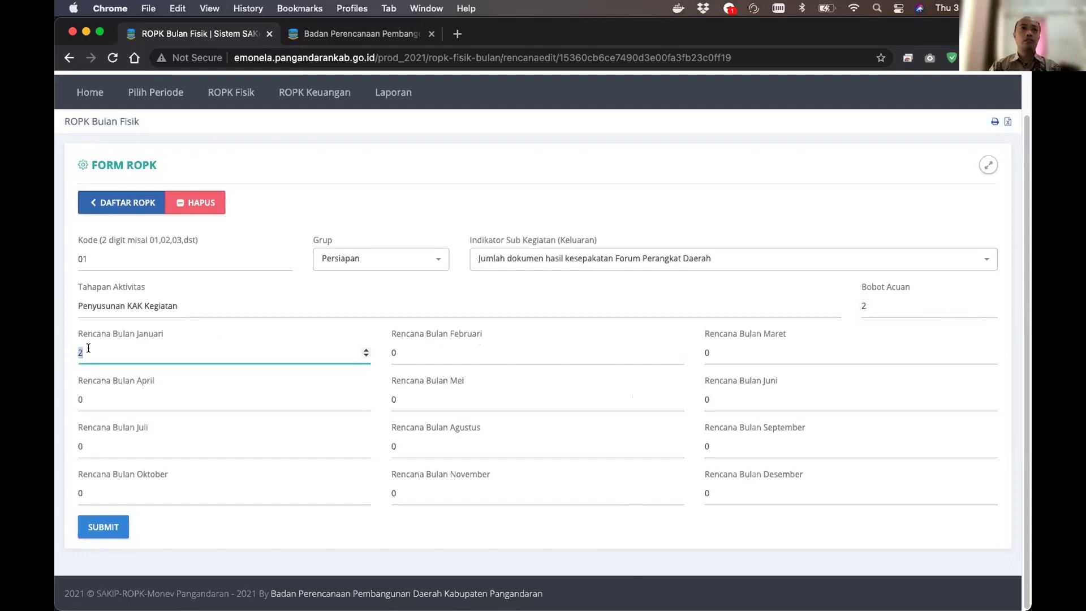
pyautogui.write('1')
pyautogui.click(464, 355)
pyautogui.press('super+a')
pyautogui.write('1')
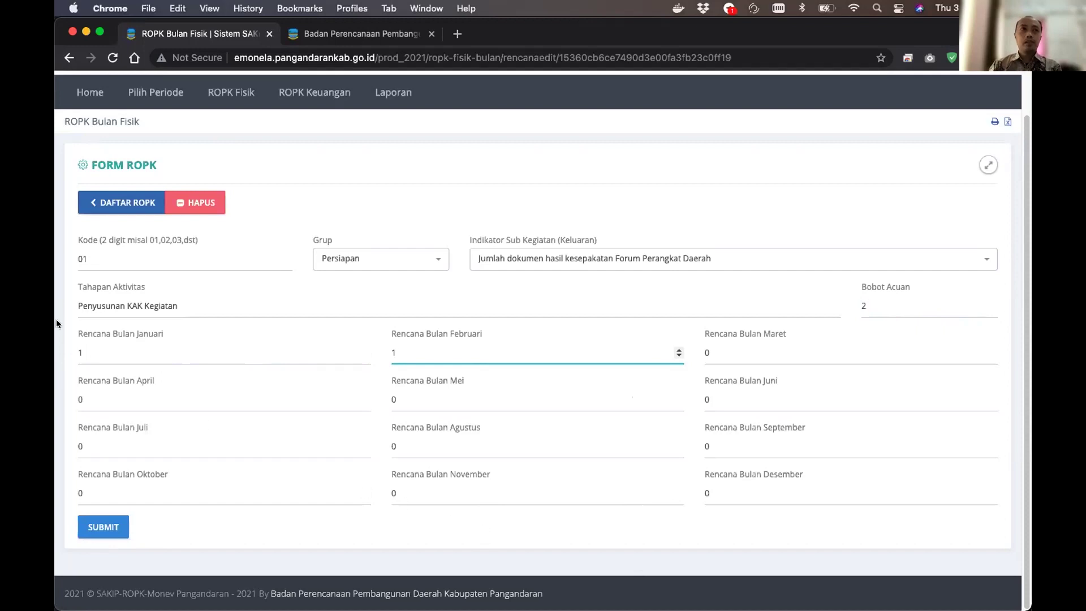
# Compare the Bobot Acuan with the January and February plan values, and return to the ROPK list without submitting
pyautogui.doubleClick(164, 306)
pyautogui.click(201, 302)
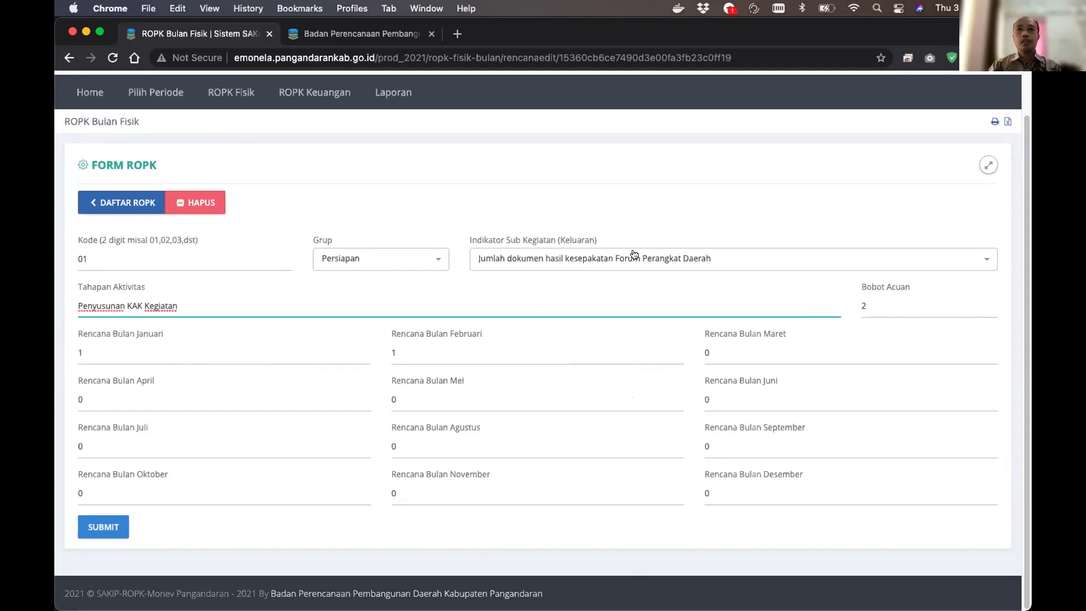
pyautogui.click(890, 305)
pyautogui.moveTo(158, 350); pyautogui.dragTo(61, 355)
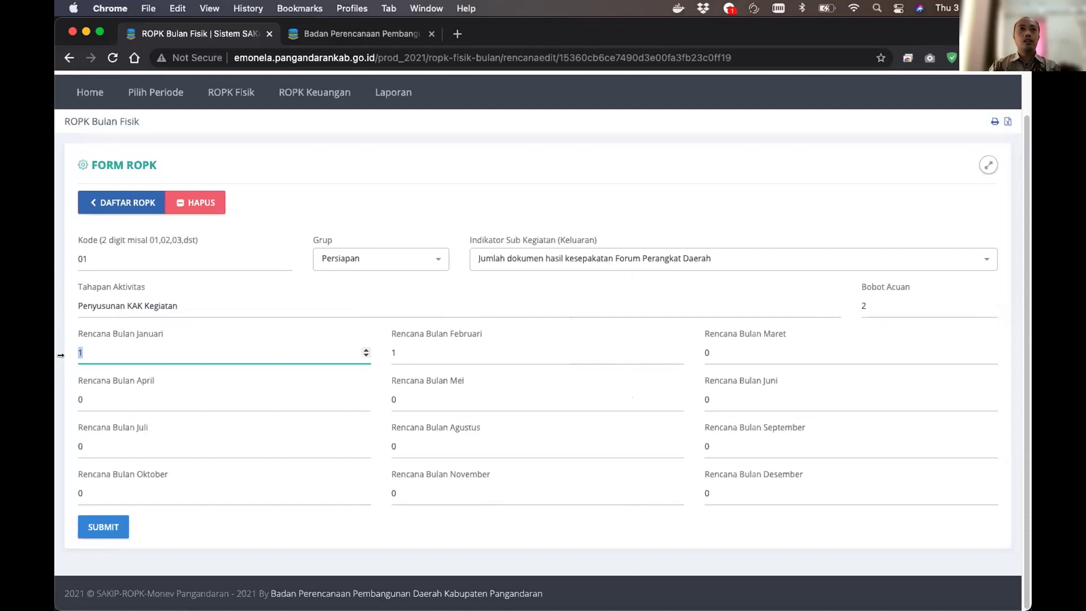
pyautogui.click(497, 345)
pyautogui.click(166, 350)
pyautogui.click(354, 525)
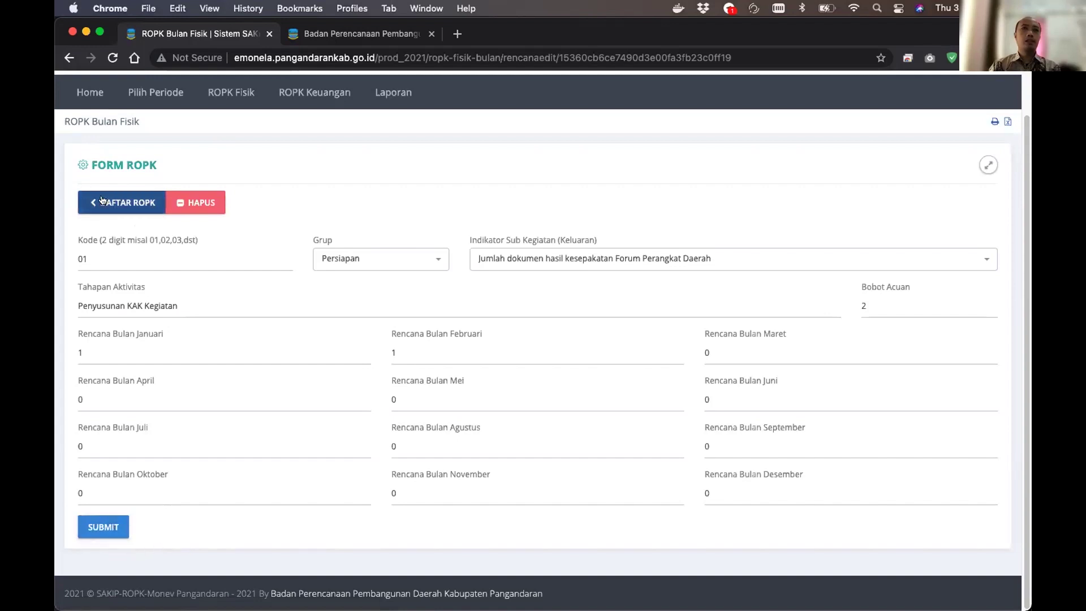
pyautogui.click(152, 197)
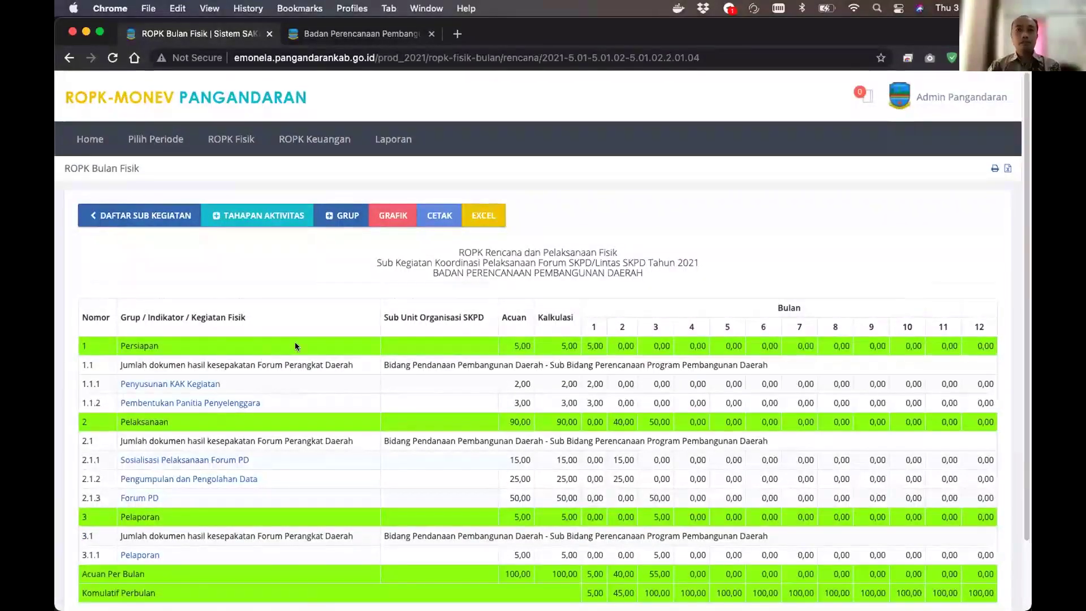
# View the Penyusunan KAK Kegiatan form once more, return to the ROPK list and look over the stage table
pyautogui.scroll(-1, 294, 346)
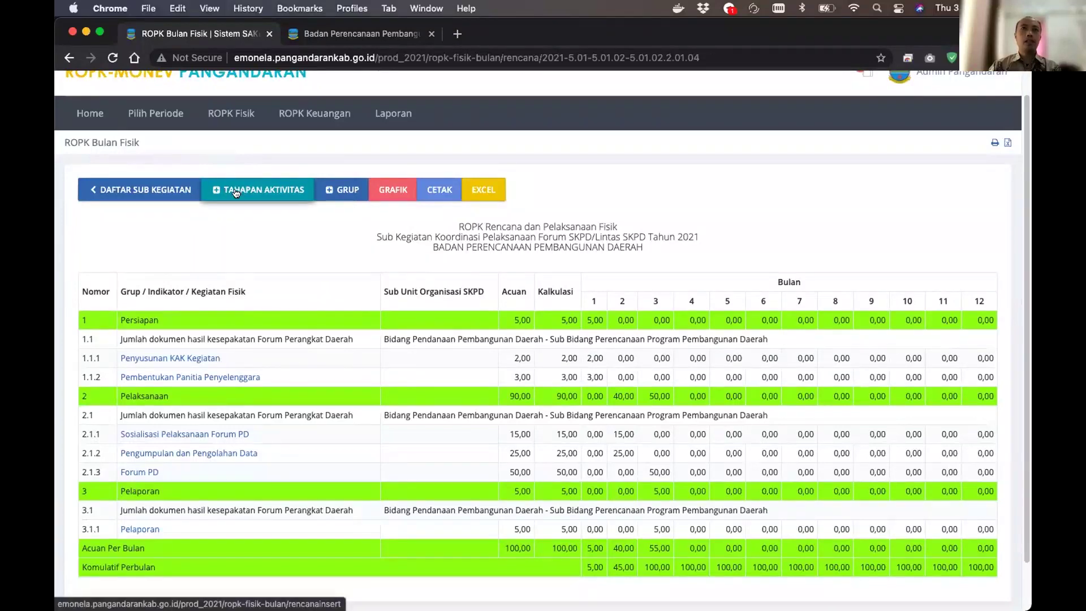
pyautogui.click(158, 358)
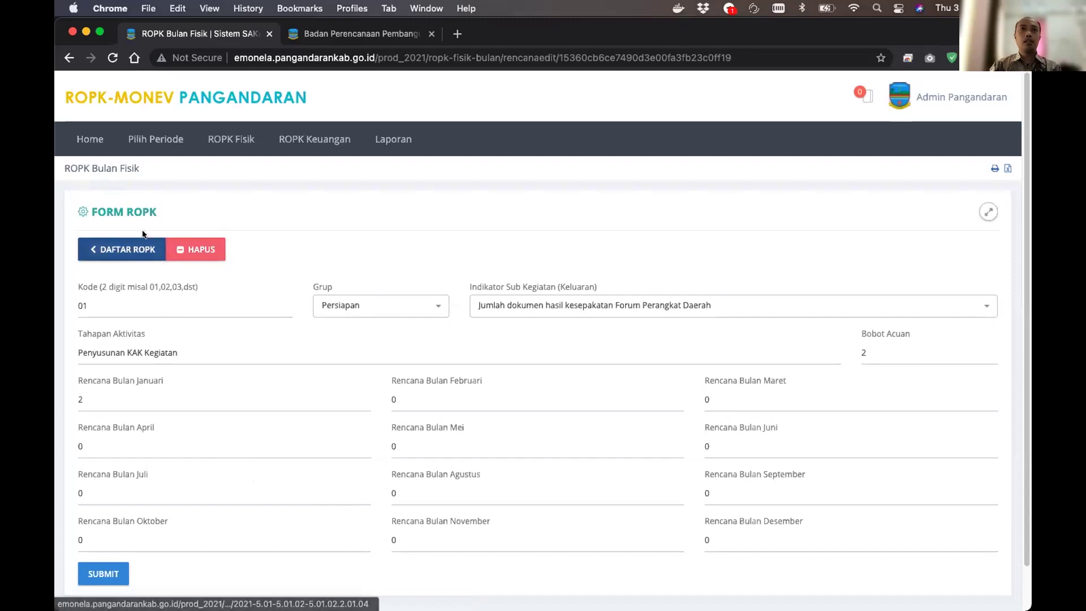
pyautogui.click(98, 253)
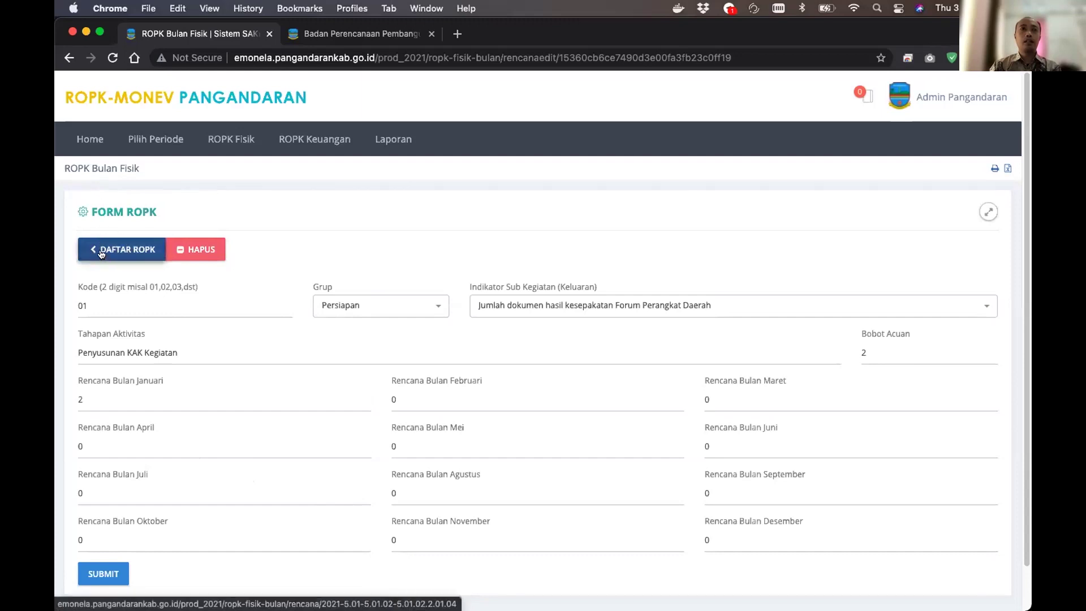
pyautogui.click(97, 251)
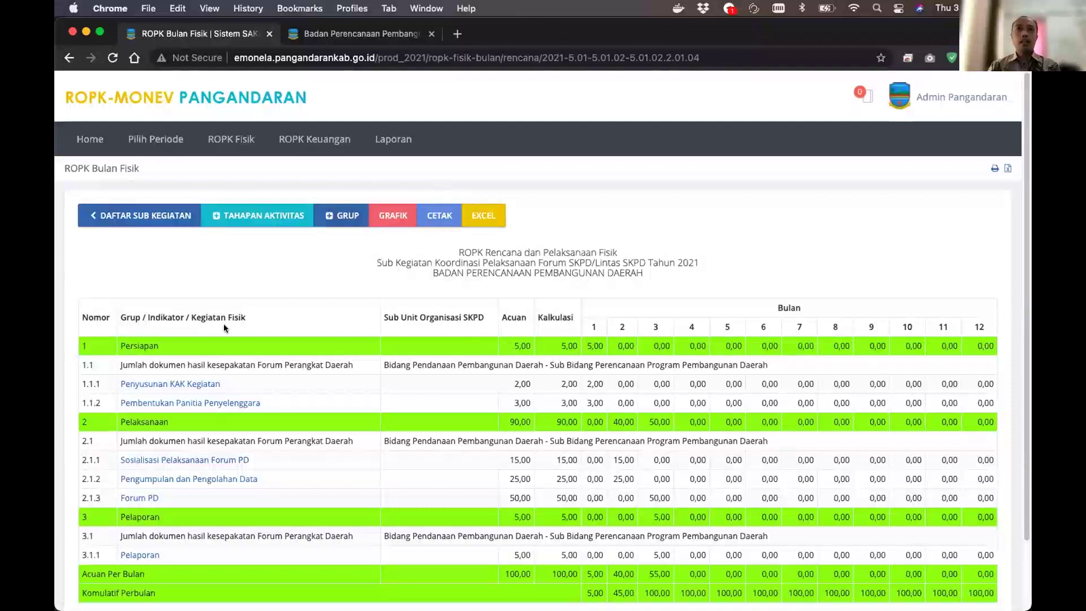
pyautogui.scroll(-2, 243, 342)
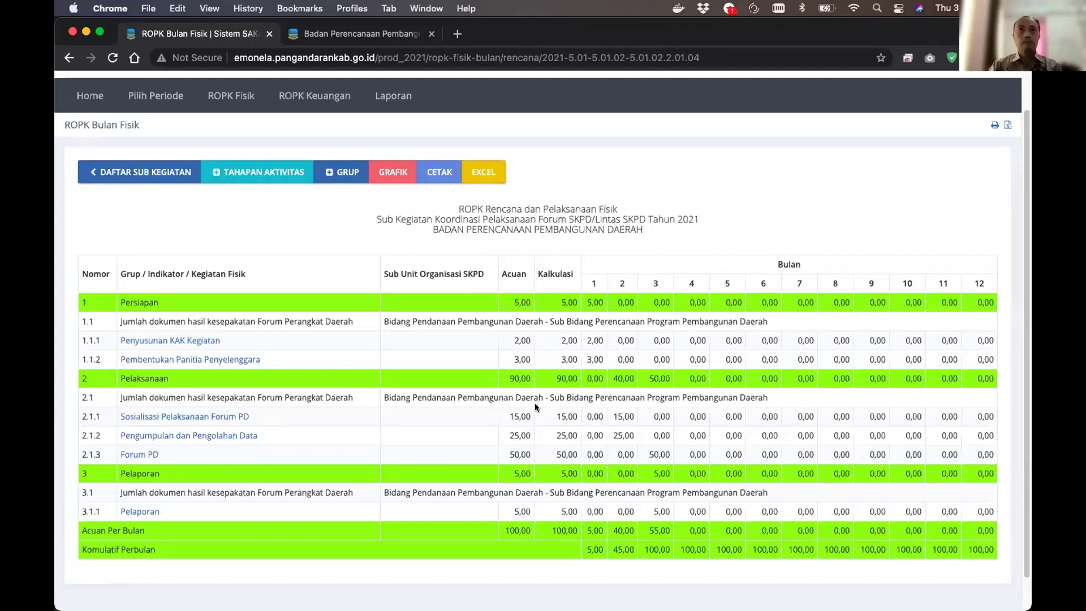
# Set Rencana Bulan Januari of Penyusunan KAK Kegiatan to 1, submit the form and check the Kalkulasi column
pyautogui.click(193, 342)
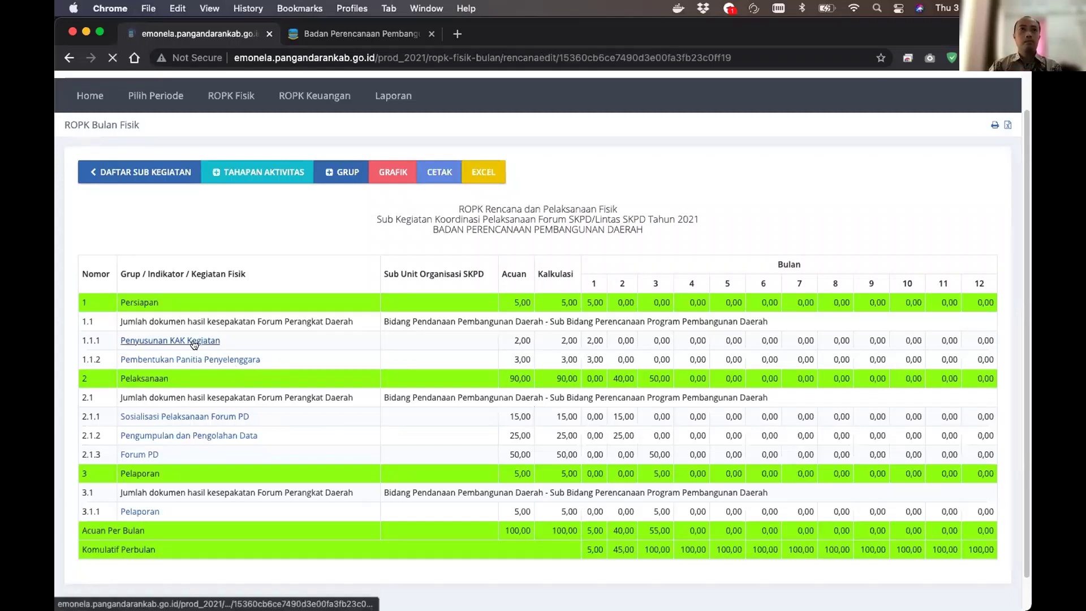
pyautogui.moveTo(103, 395); pyautogui.dragTo(56, 393)
pyautogui.write('1')
pyautogui.click(102, 575)
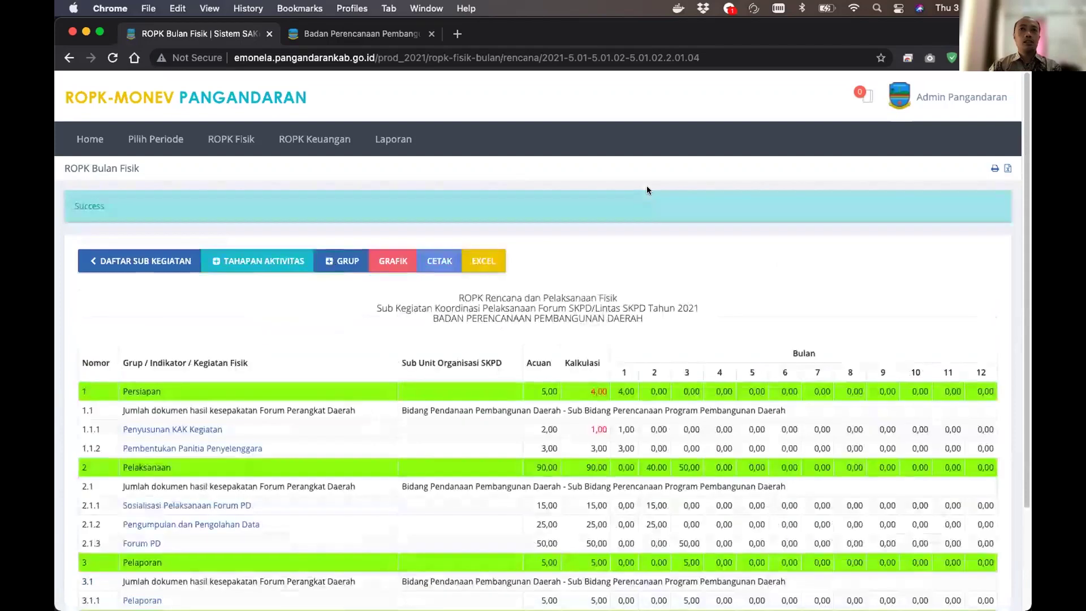
pyautogui.scroll(-3, 646, 185)
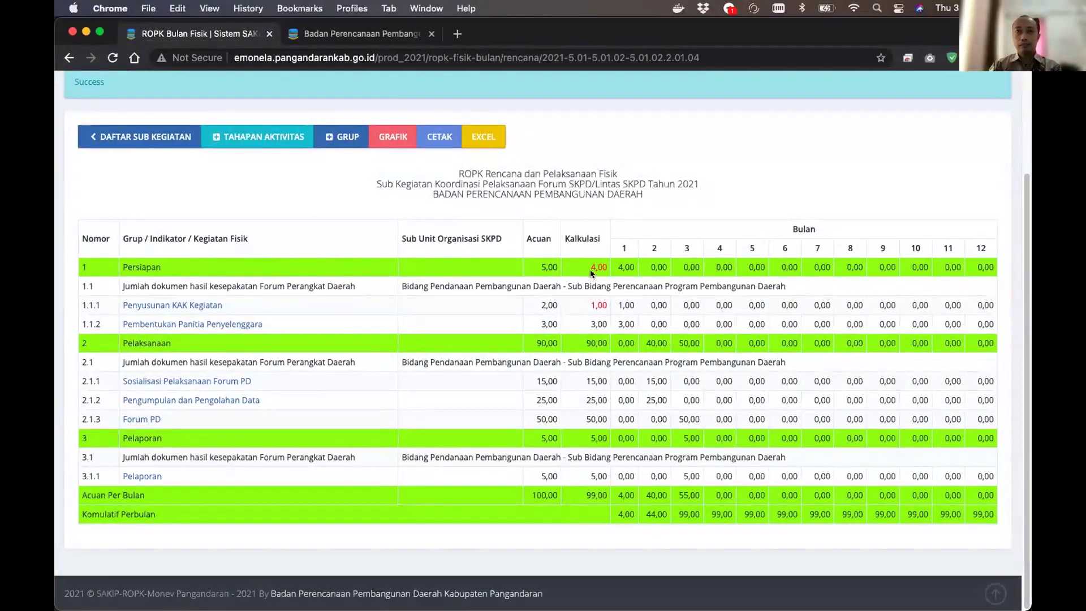
# Set Rencana Bulan Januari of Penyusunan KAK Kegiatan to 2, submit the form and check the Kalkulasi column again
pyautogui.click(195, 305)
pyautogui.doubleClick(81, 400)
pyautogui.write('2')
pyautogui.click(103, 574)
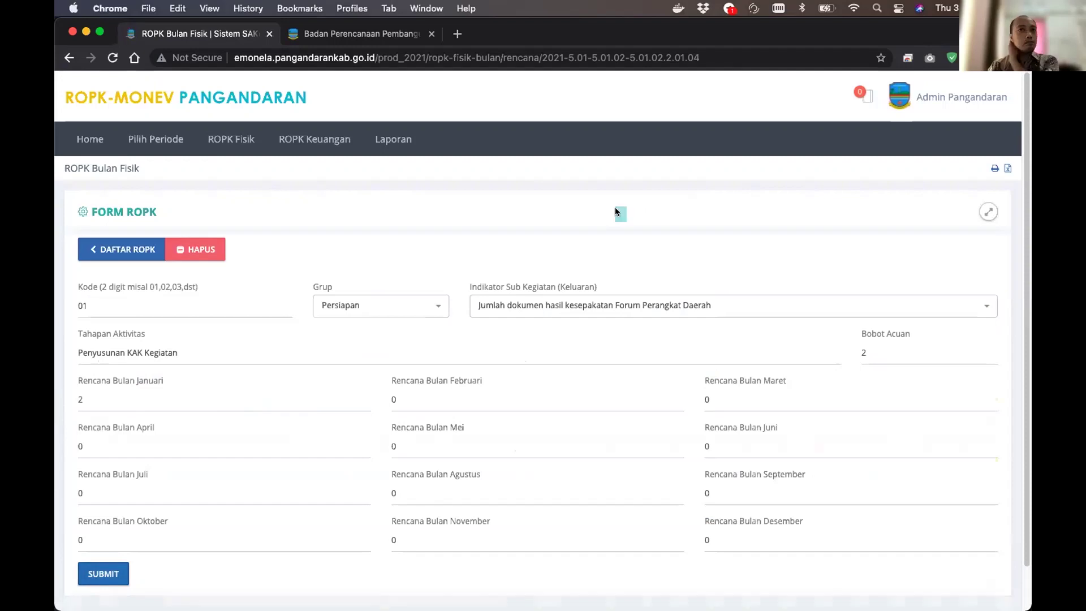
pyautogui.scroll(-3, 525, 292)
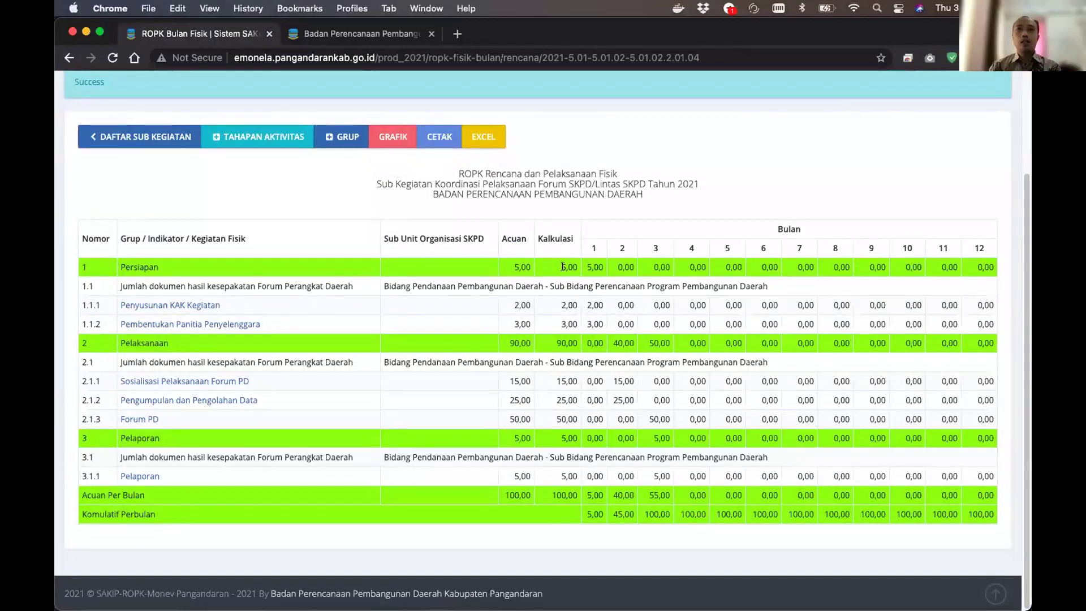
# Examine the twelve monthly values of Penyusunan KAK Kegiatan in relation to its Kalkulasi value
pyautogui.moveTo(584, 305); pyautogui.dragTo(994, 304)
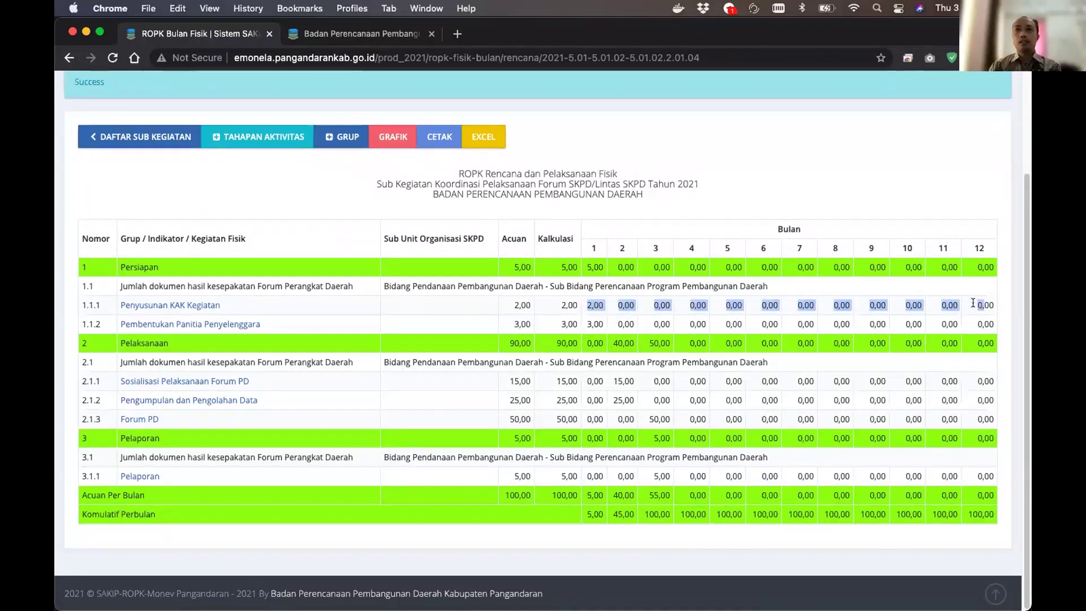
pyautogui.click(560, 306)
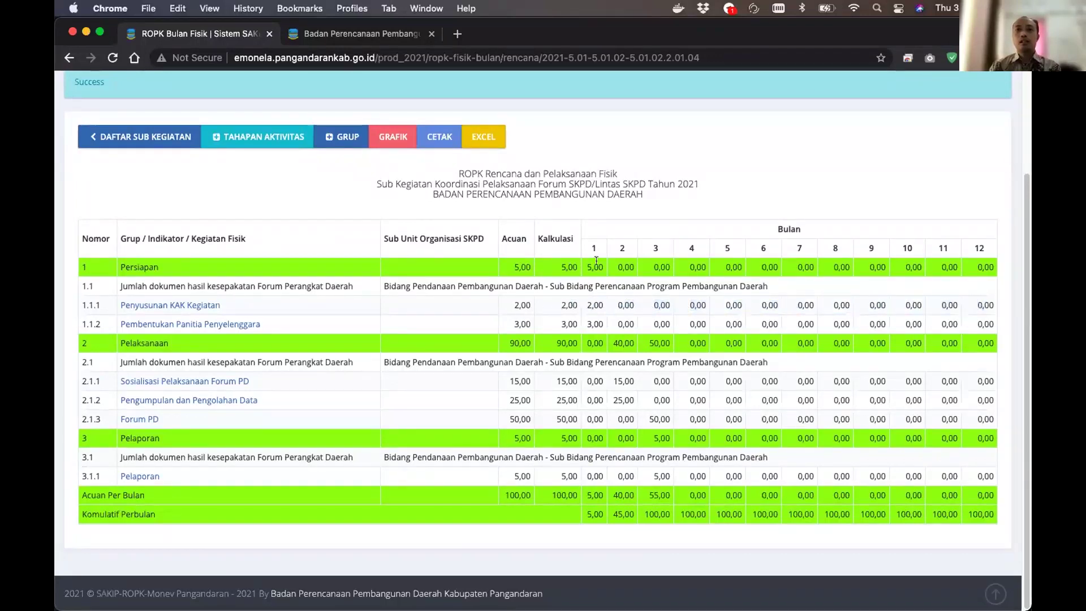
pyautogui.moveTo(590, 305); pyautogui.dragTo(991, 308)
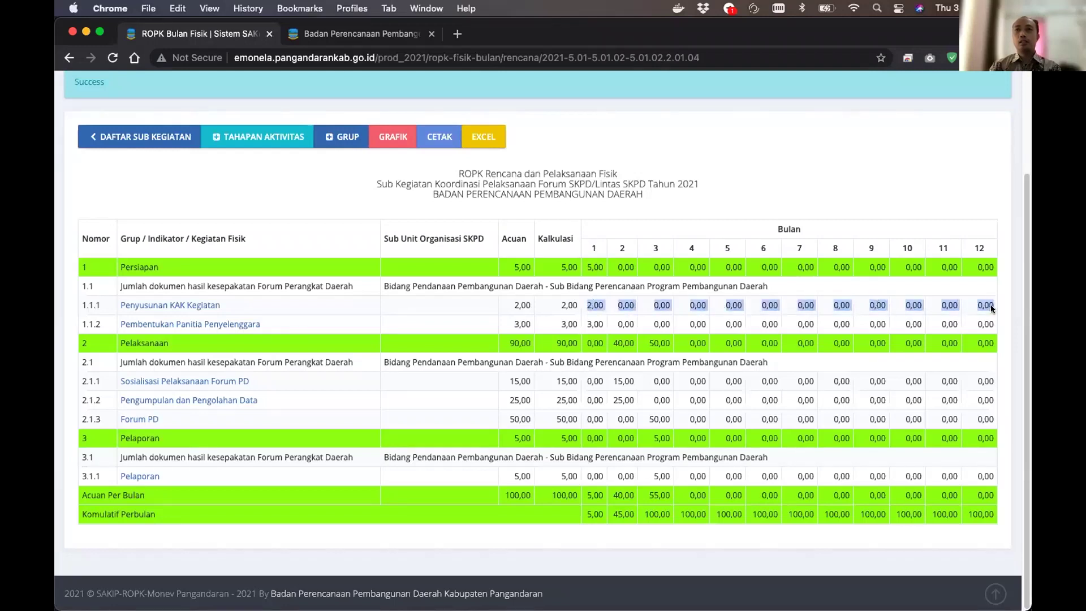
pyautogui.click(992, 308)
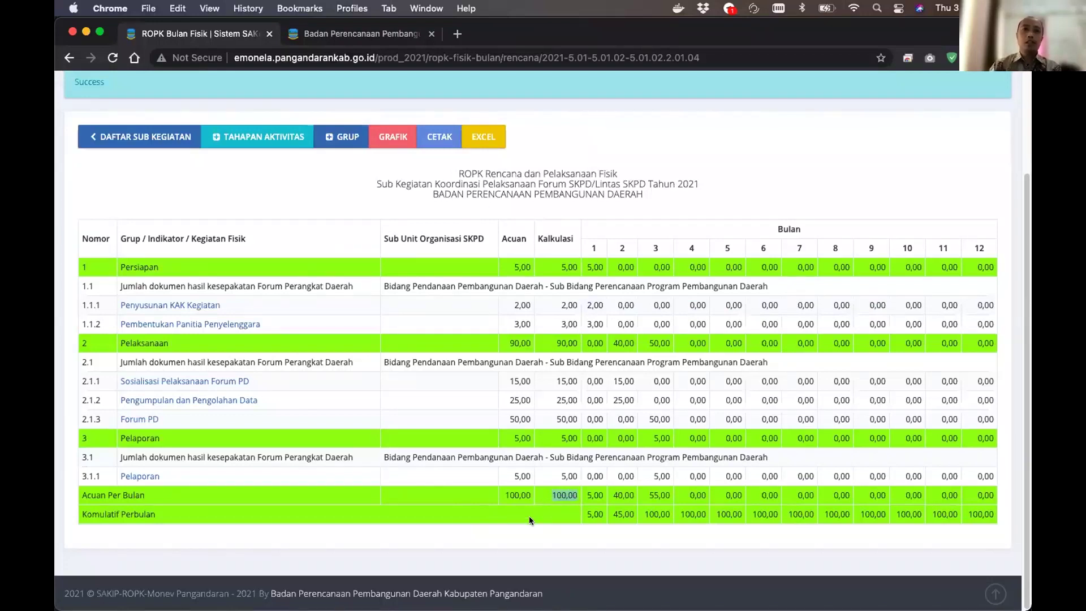
# Examine the overall Acuan and Kalkulasi totals and the monthly values in the Acuan Per Bulan and Komulatif Perbulan rows
pyautogui.click(514, 496)
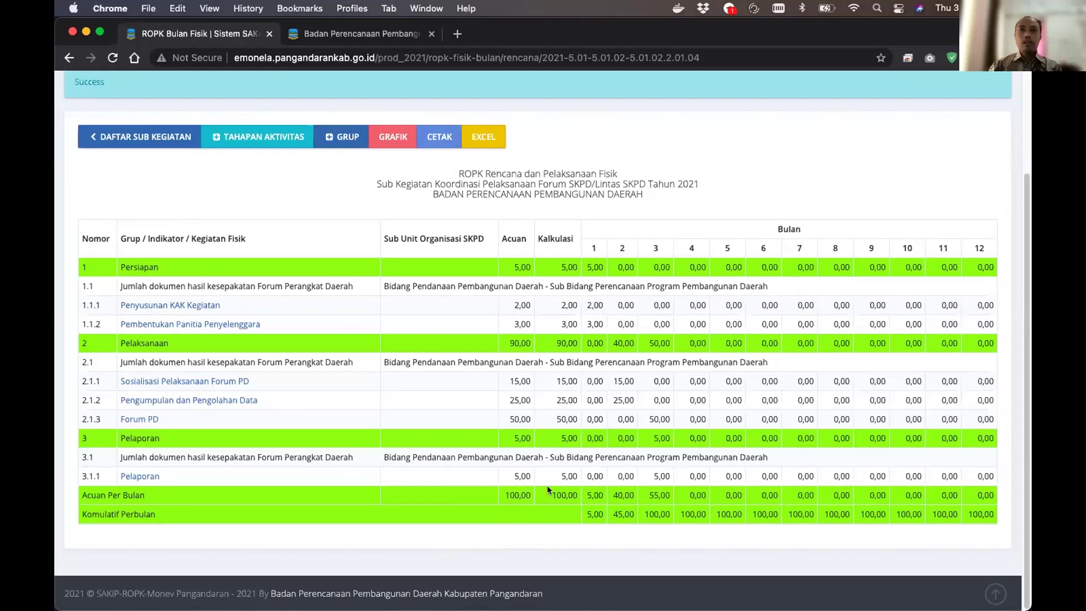
pyautogui.doubleClick(577, 494)
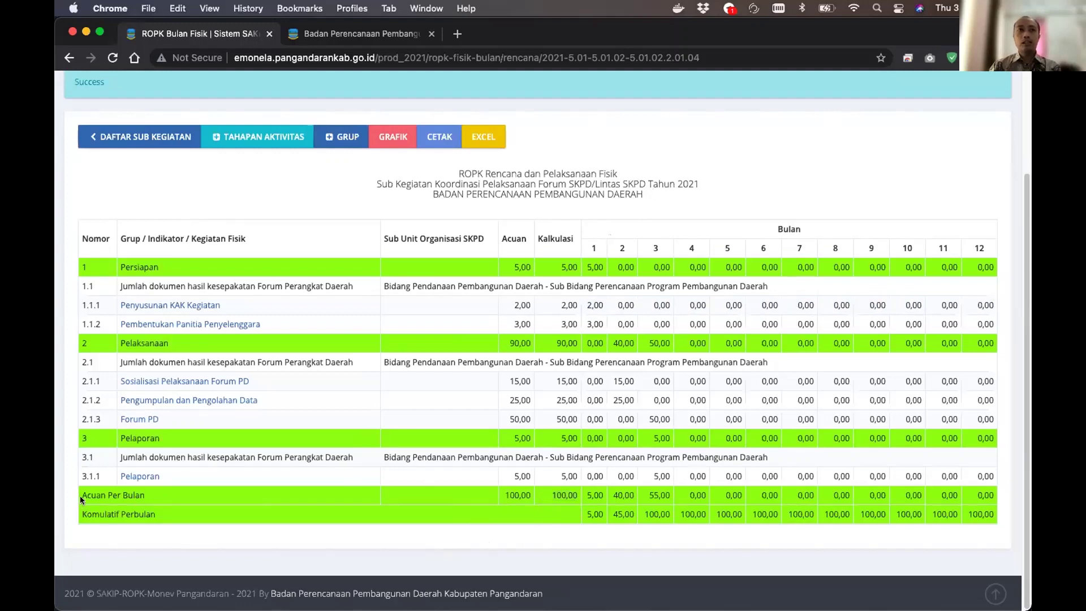
pyautogui.moveTo(80, 493); pyautogui.dragTo(425, 507)
pyautogui.moveTo(558, 494); pyautogui.dragTo(792, 496)
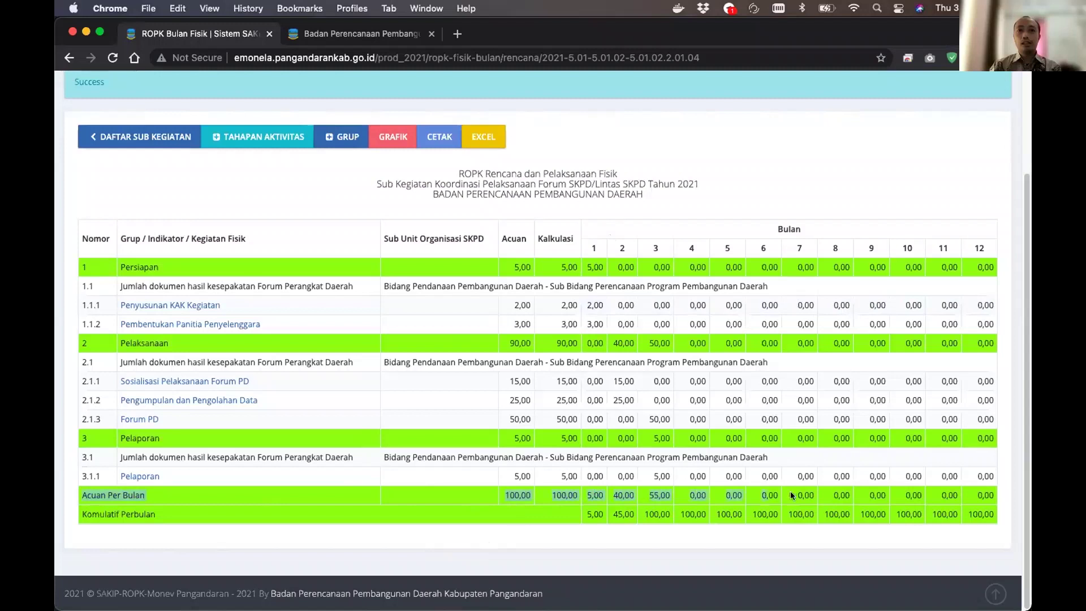
pyautogui.moveTo(995, 491); pyautogui.dragTo(997, 494)
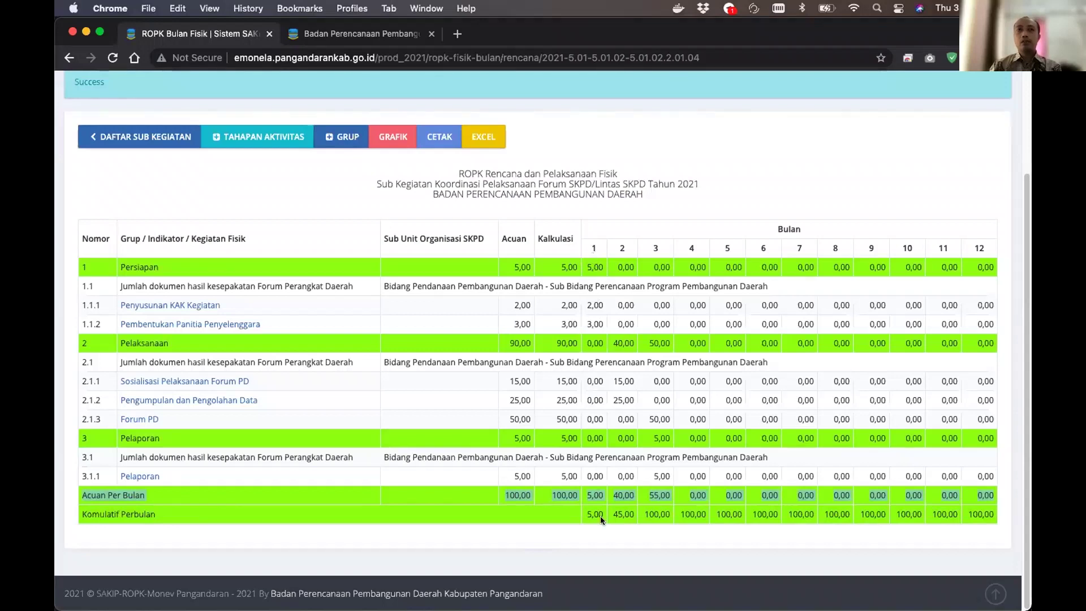
pyautogui.click(535, 535)
pyautogui.moveTo(79, 511); pyautogui.dragTo(1000, 507)
pyautogui.click(805, 538)
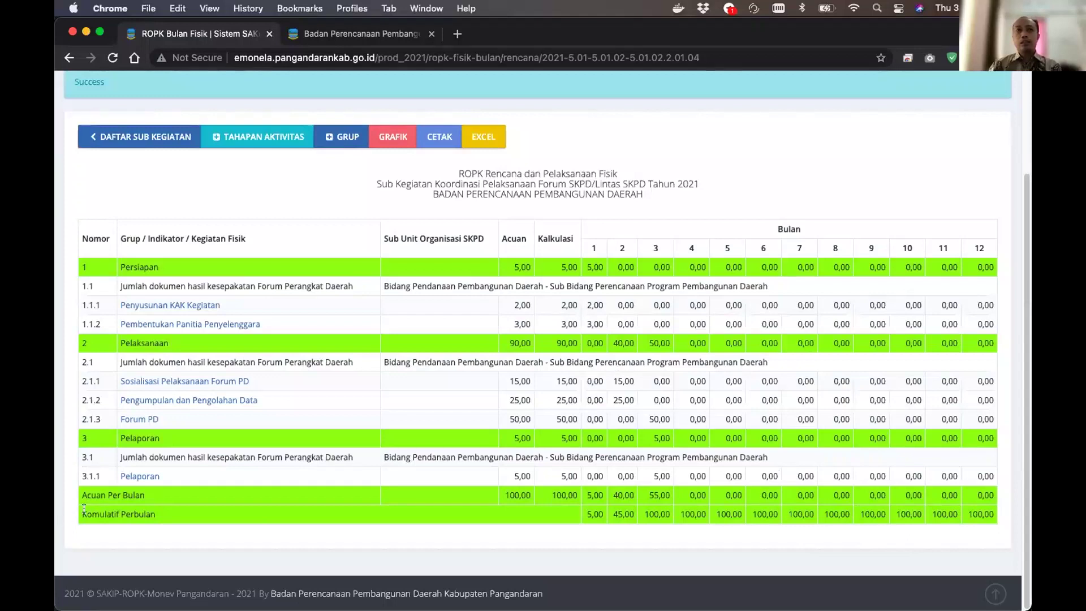
# Examine the Komulatif Perbulan row from month 1 through month 12
pyautogui.moveTo(79, 511); pyautogui.dragTo(489, 513)
pyautogui.moveTo(741, 513); pyautogui.dragTo(990, 511)
pyautogui.click(974, 289)
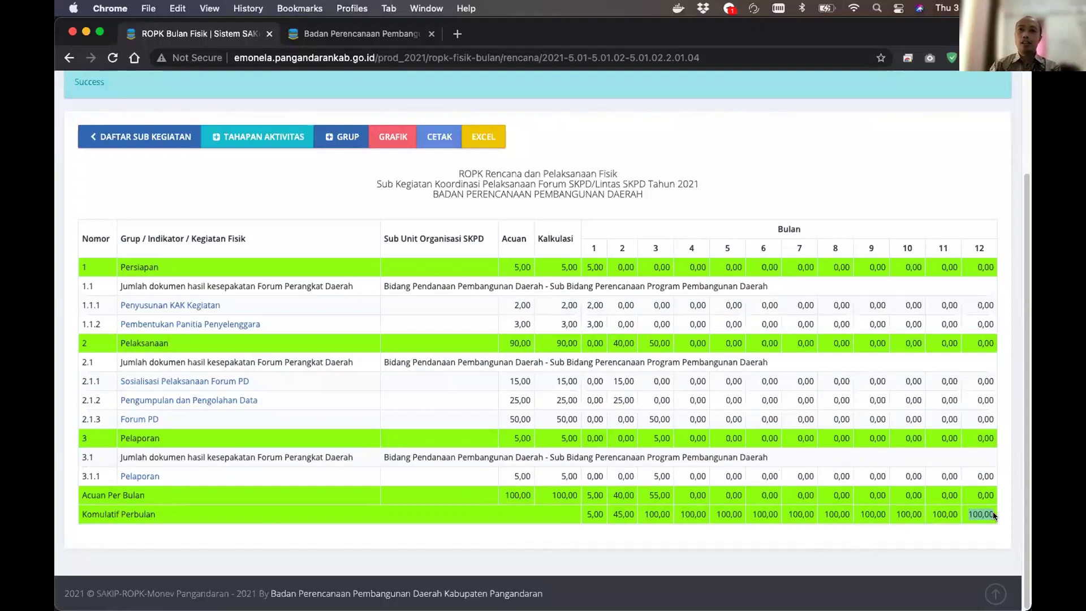
pyautogui.click(694, 216)
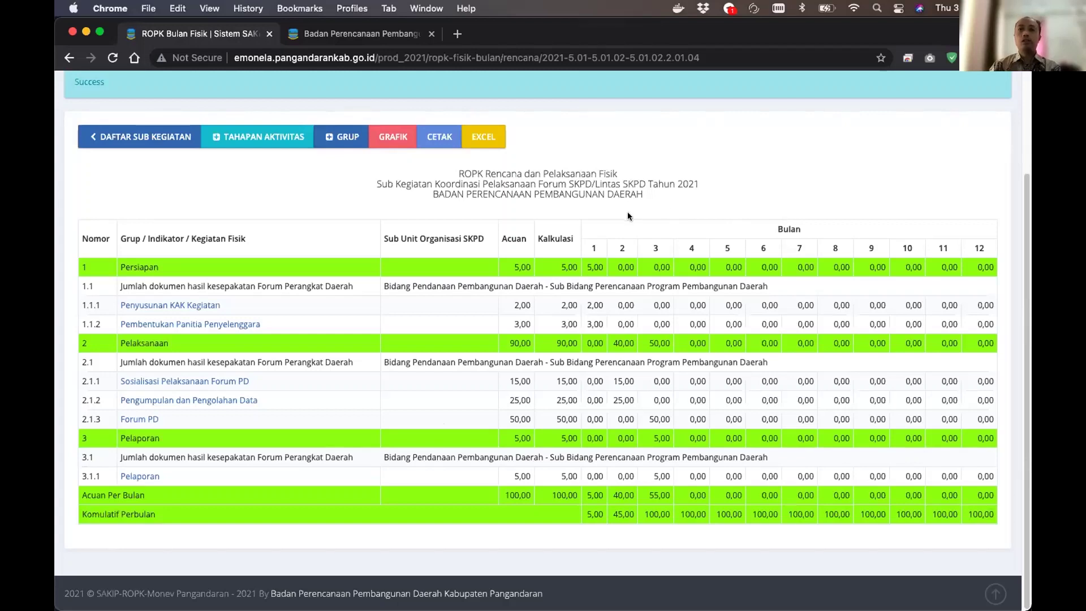
pyautogui.scroll(1, 590, 246)
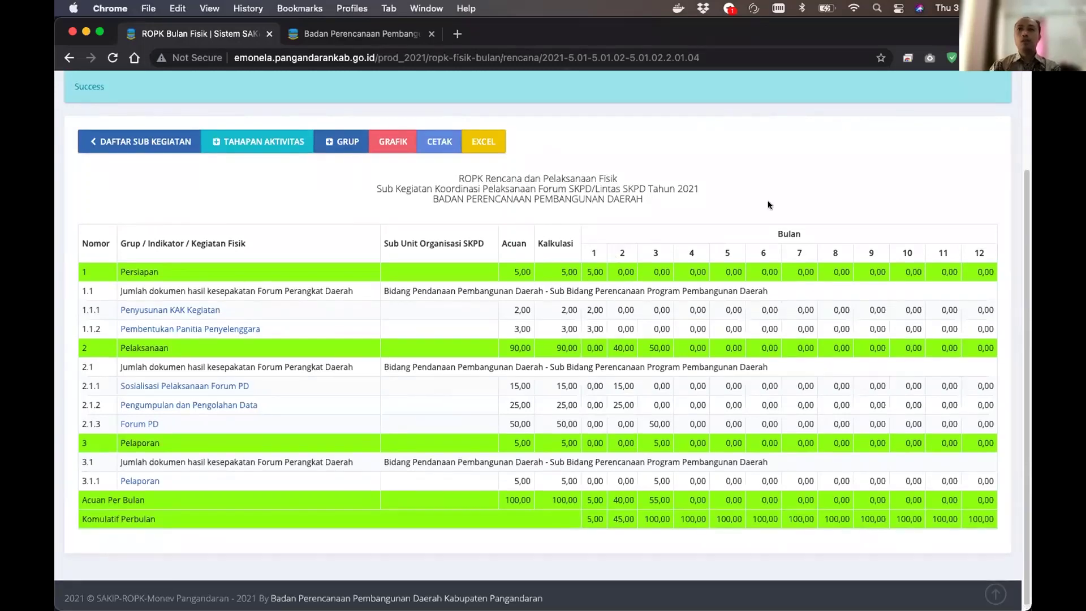
pyautogui.scroll(-1, 768, 201)
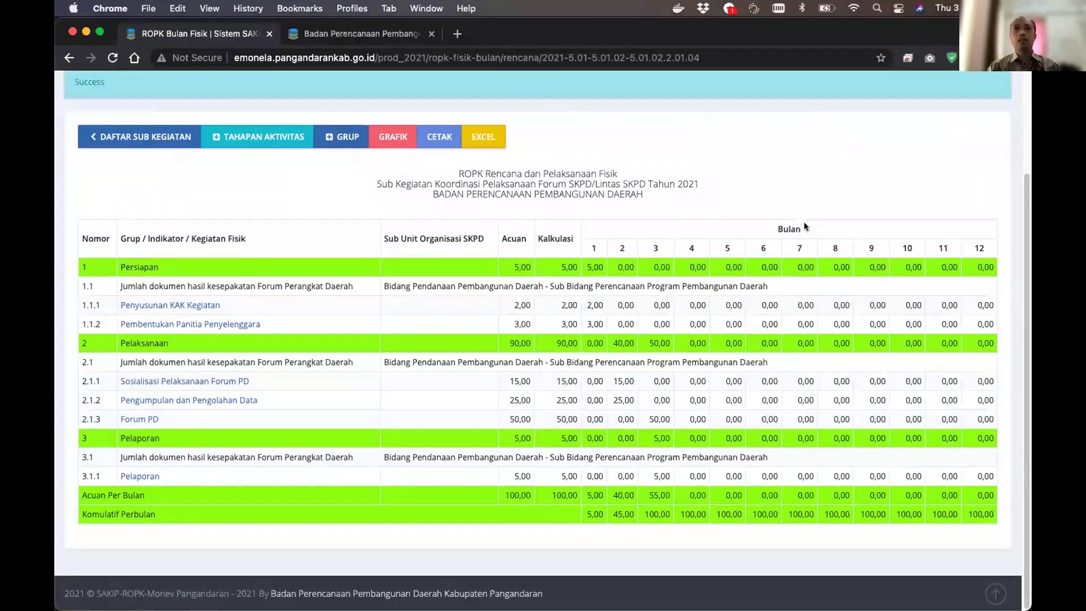
pyautogui.scroll(2, 804, 223)
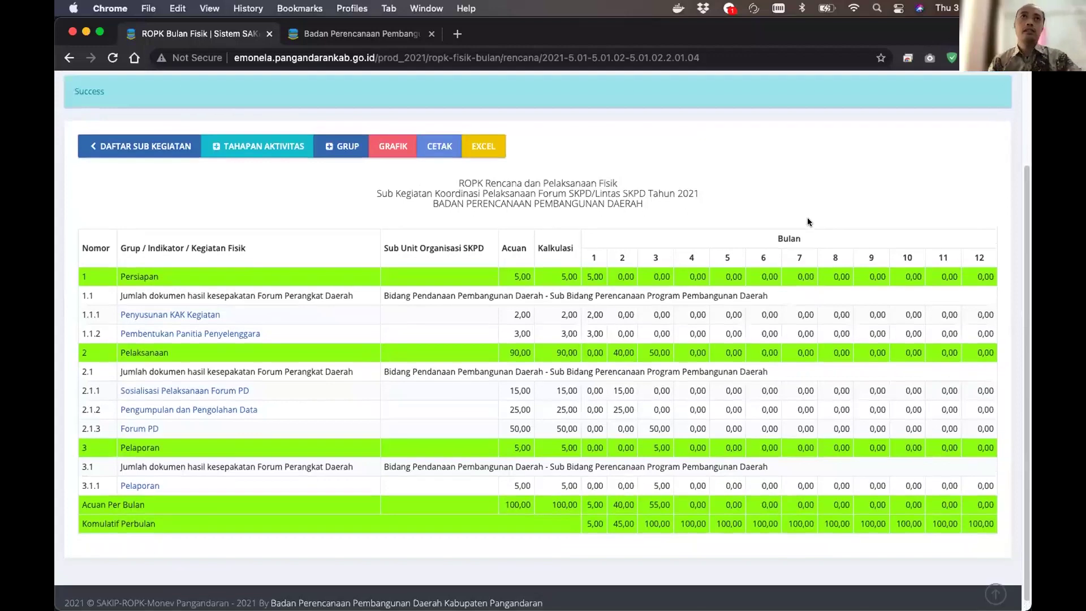
# Open the ROPK Fisik group list, review the Persiapan, Pelaksanaan and Pelaporan groups, and return to the monthly plan
pyautogui.scroll(3, 215, 240)
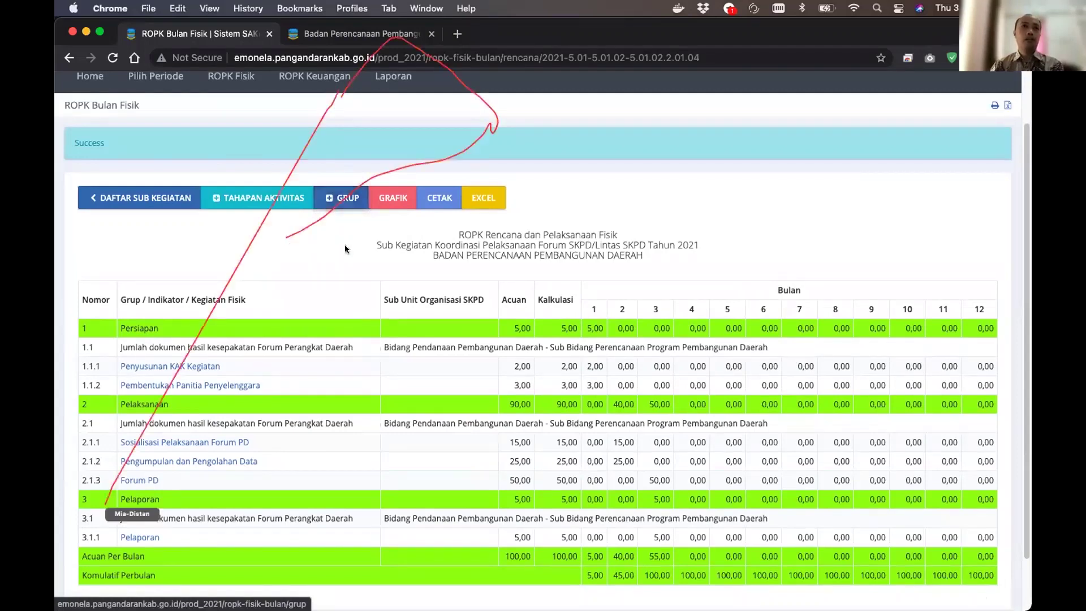
pyautogui.click(333, 199)
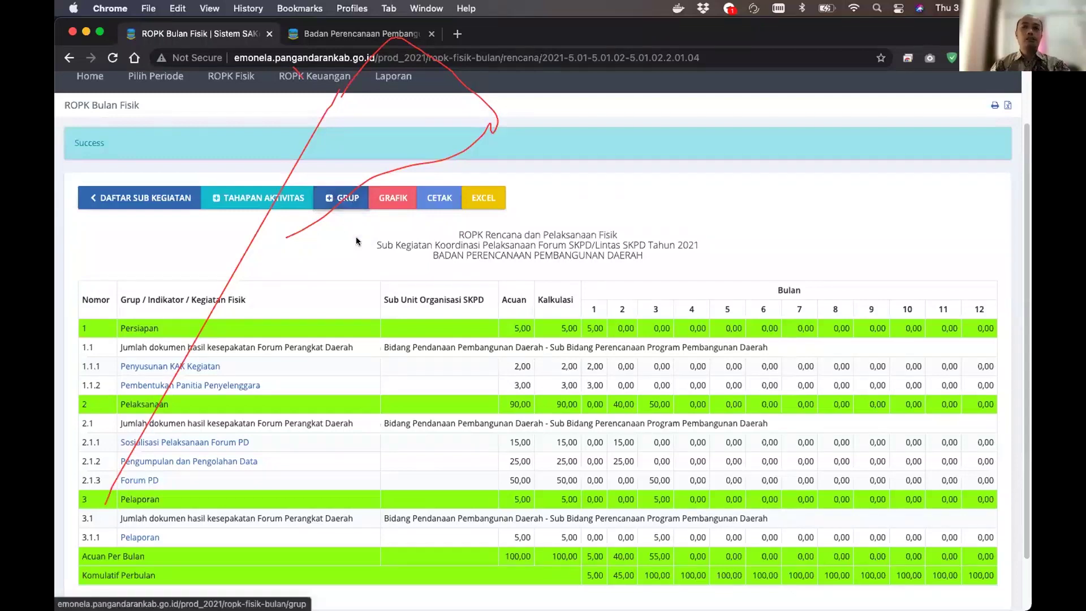
pyautogui.click(342, 198)
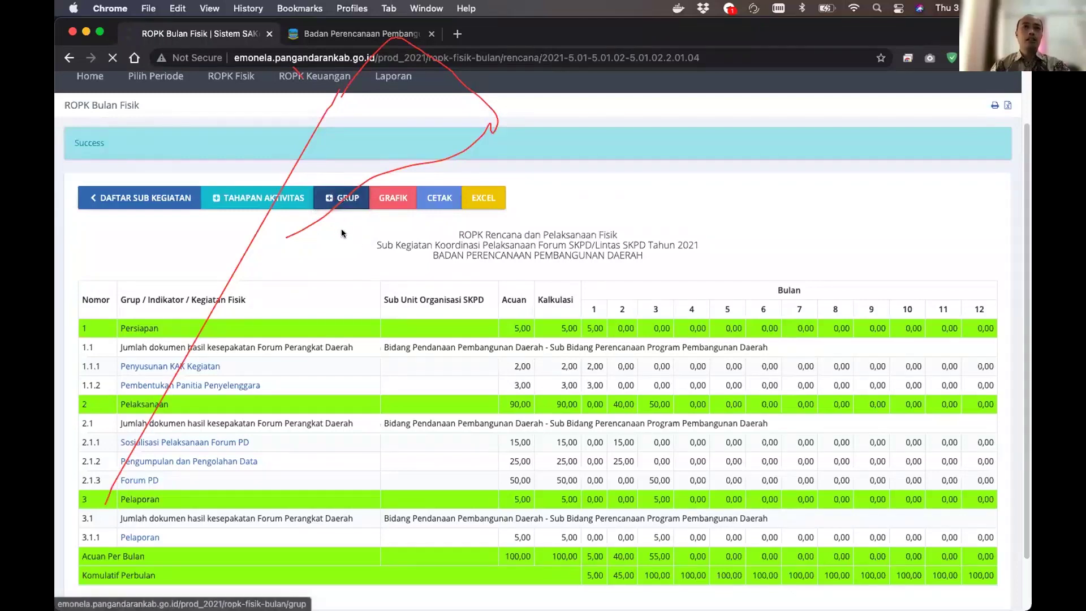
pyautogui.moveTo(77, 267); pyautogui.dragTo(156, 269)
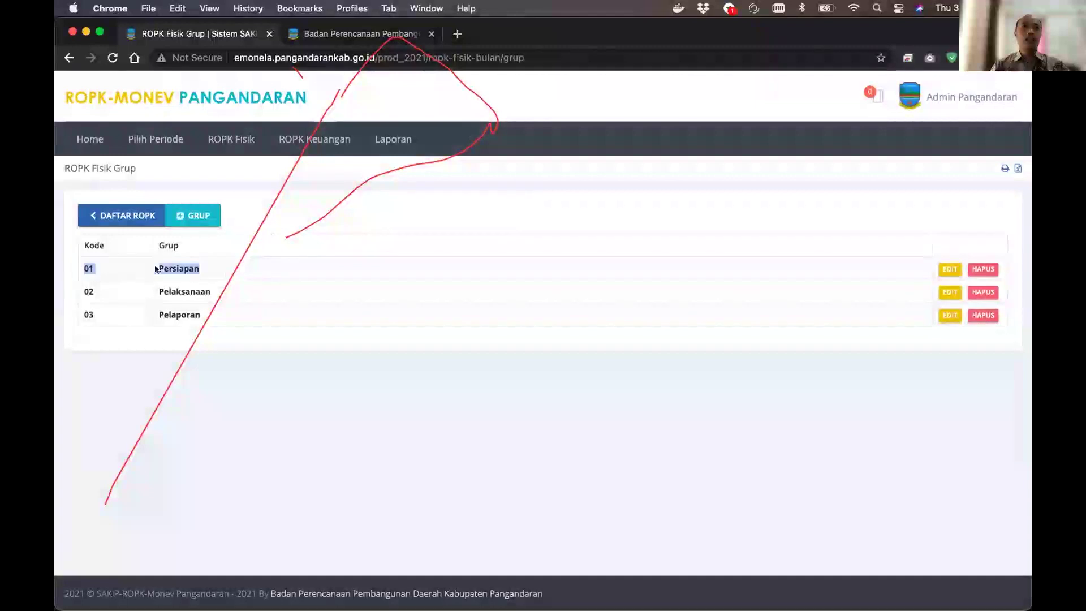
pyautogui.click(409, 263)
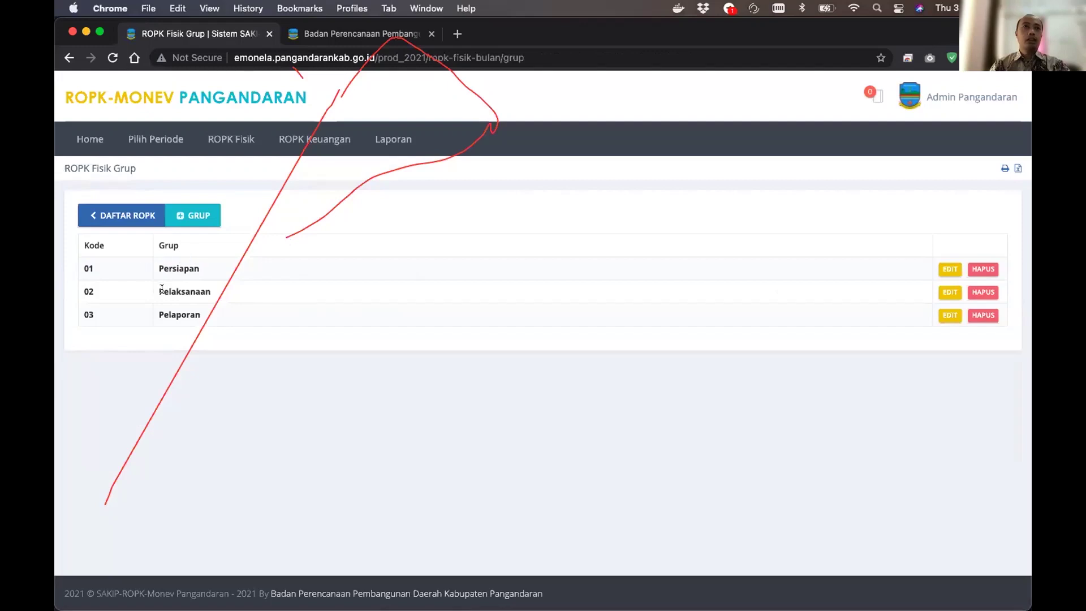
pyautogui.click(113, 218)
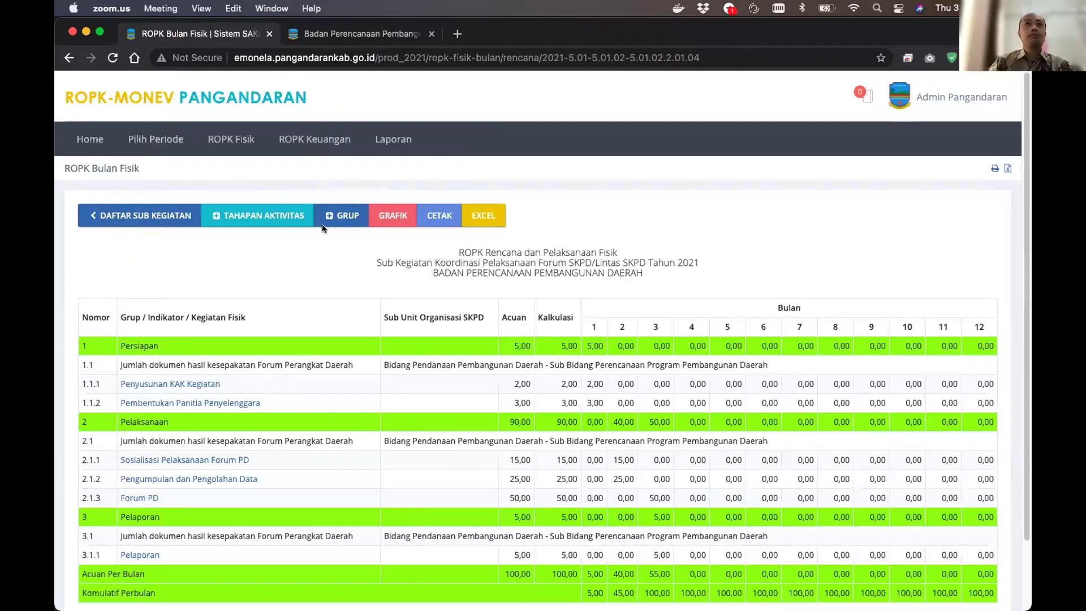
# View the chart comparing monthly ROPK Fisik and ROPK Keuangan for this sub kegiatan, then return to the monthly plan
pyautogui.click(297, 263)
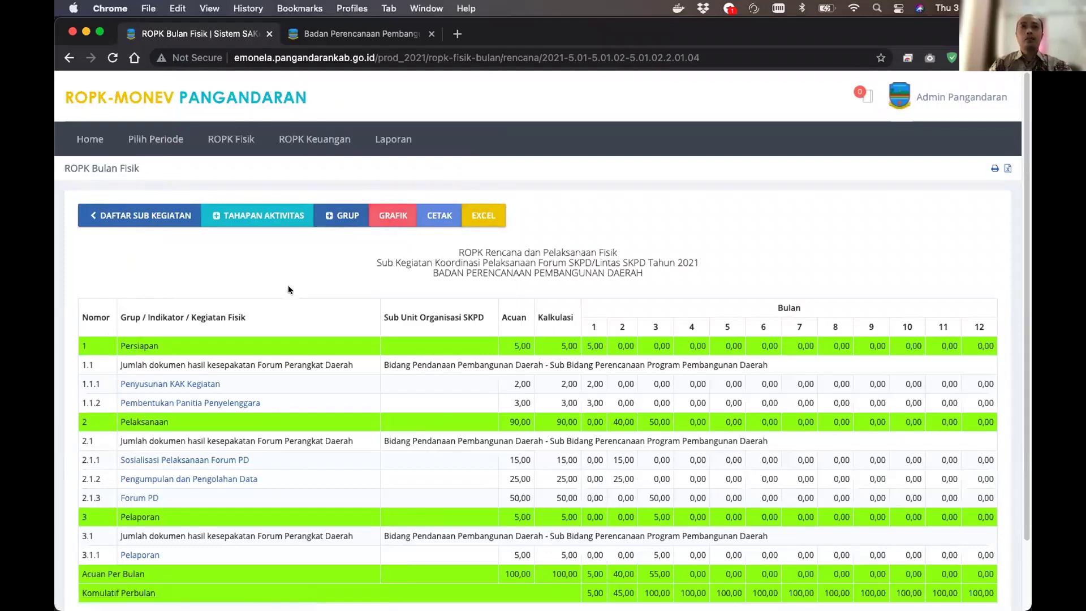
pyautogui.scroll(-1, 286, 282)
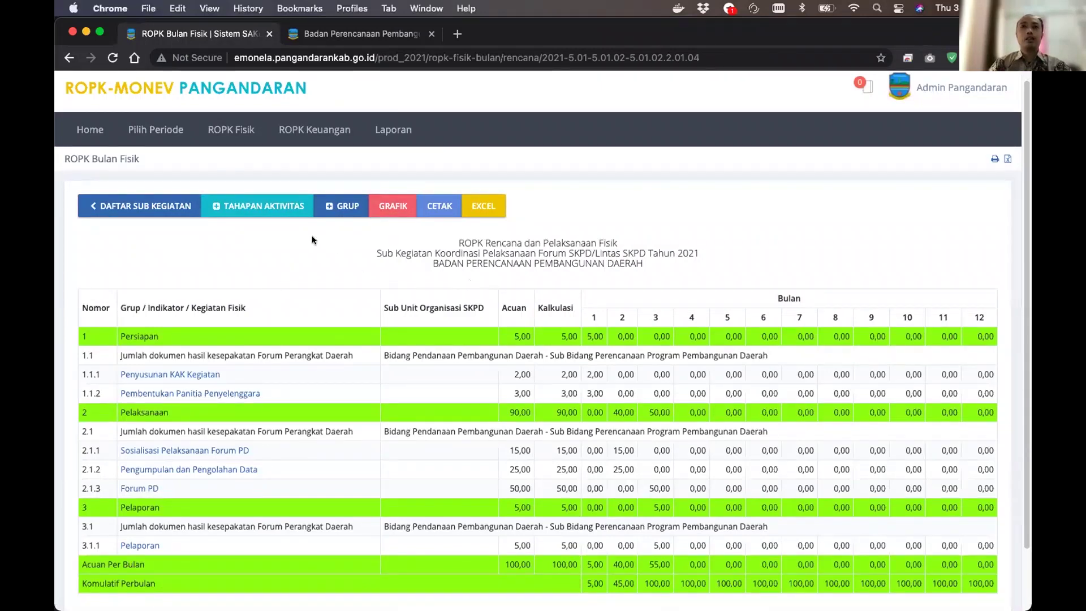
pyautogui.click(387, 216)
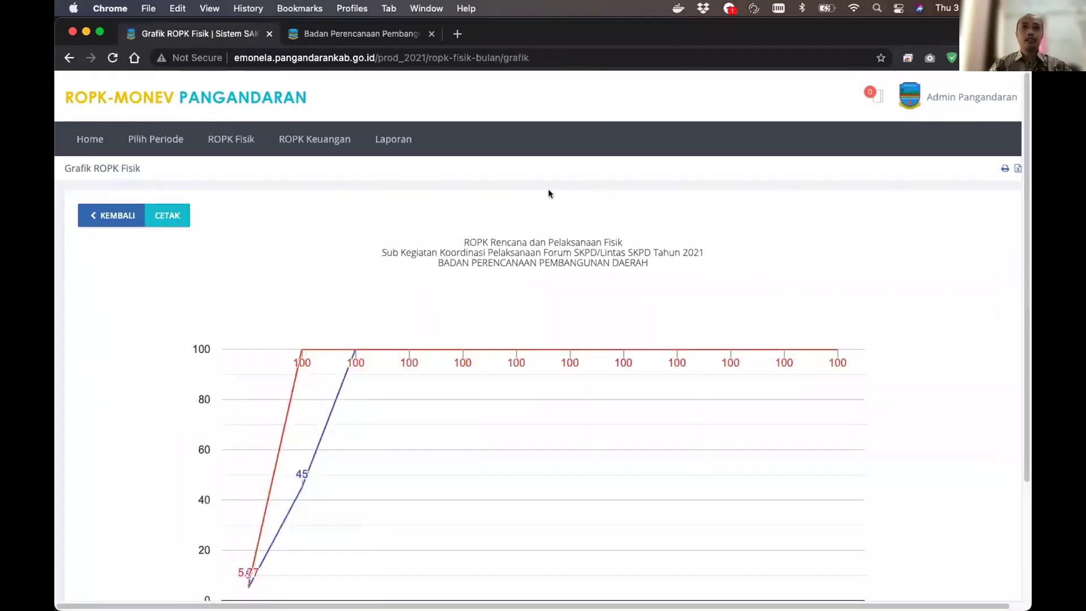
pyautogui.scroll(-1, 548, 191)
pyautogui.scroll(-2, 548, 193)
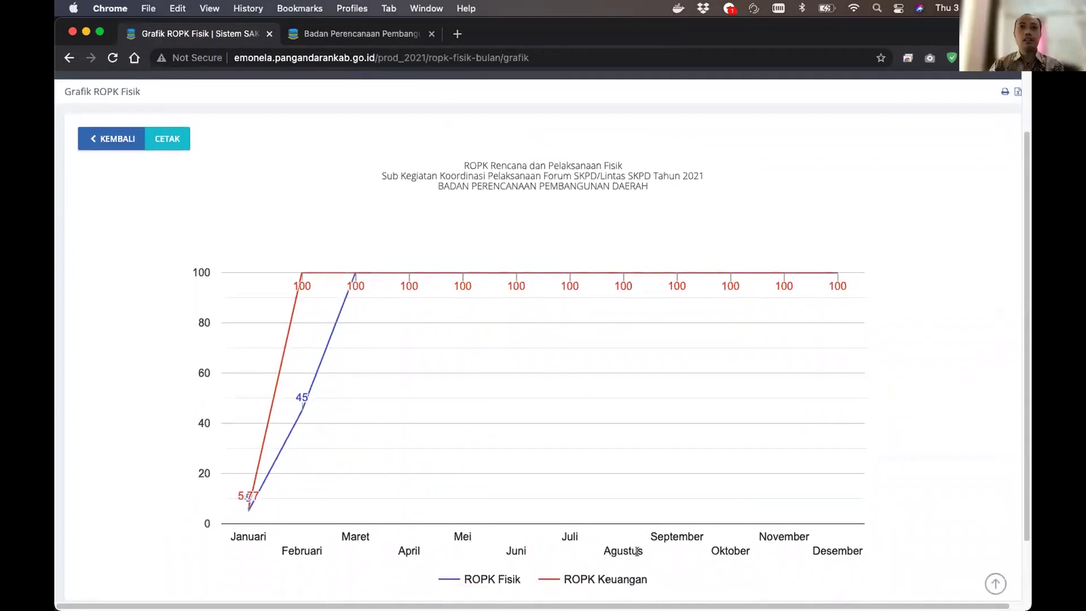
pyautogui.scroll(1, 205, 162)
pyautogui.scroll(2, 412, 316)
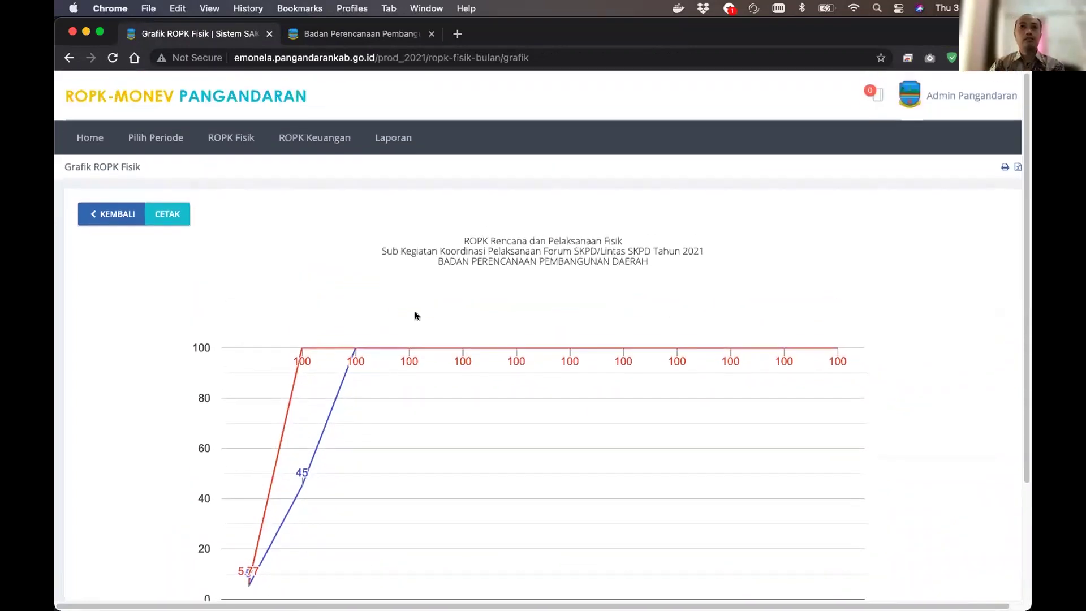
pyautogui.scroll(-1, 415, 311)
pyautogui.moveTo(434, 243); pyautogui.dragTo(631, 239)
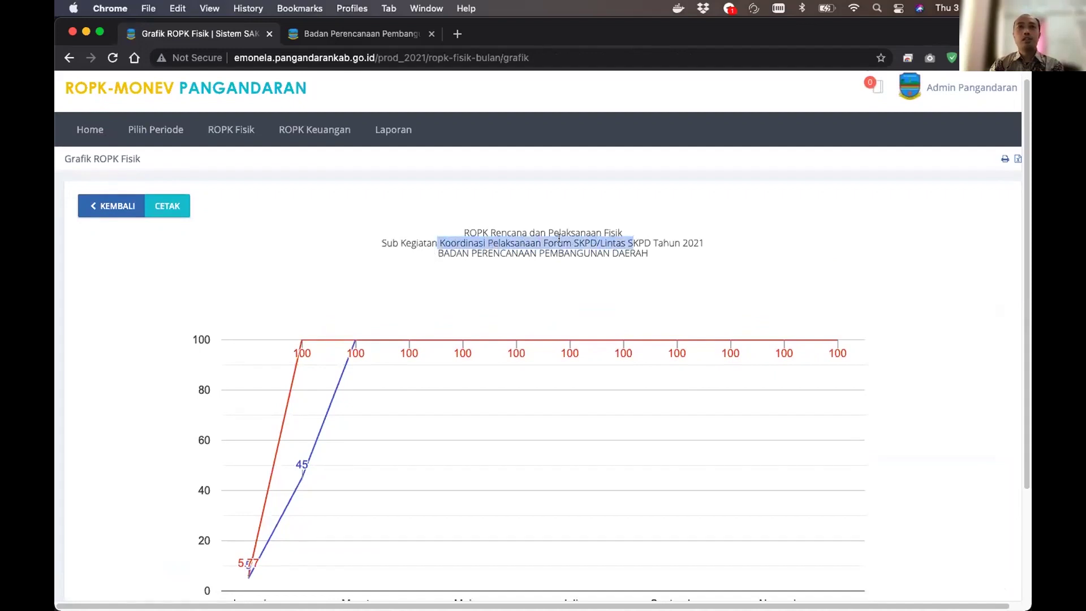
pyautogui.click(559, 238)
pyautogui.click(88, 214)
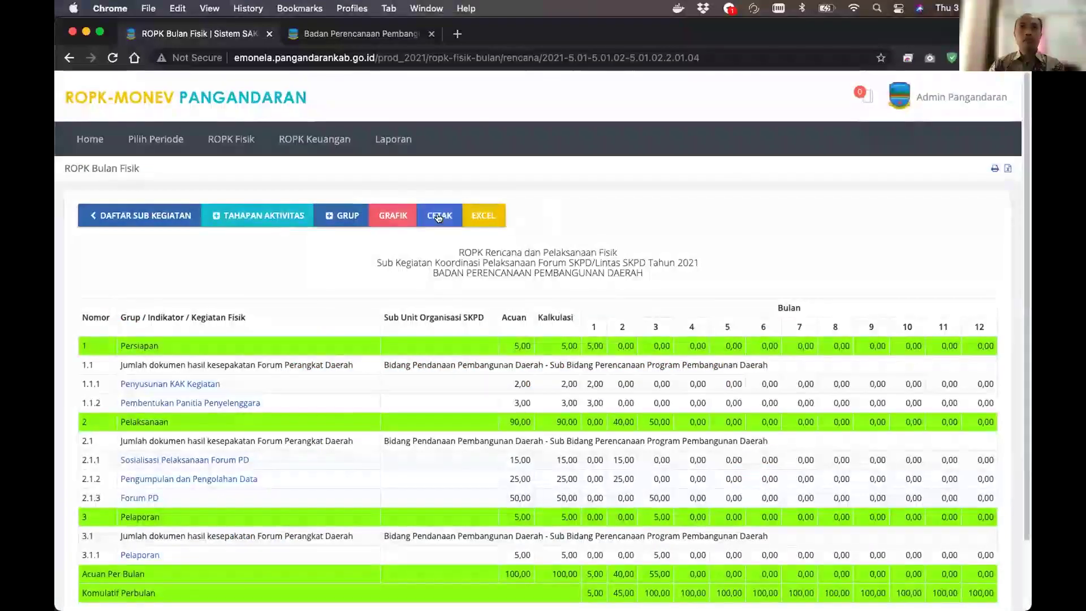
# Open the printable version of the ROPK Fisik monthly plan, inspect its layout and close it
pyautogui.click(439, 216)
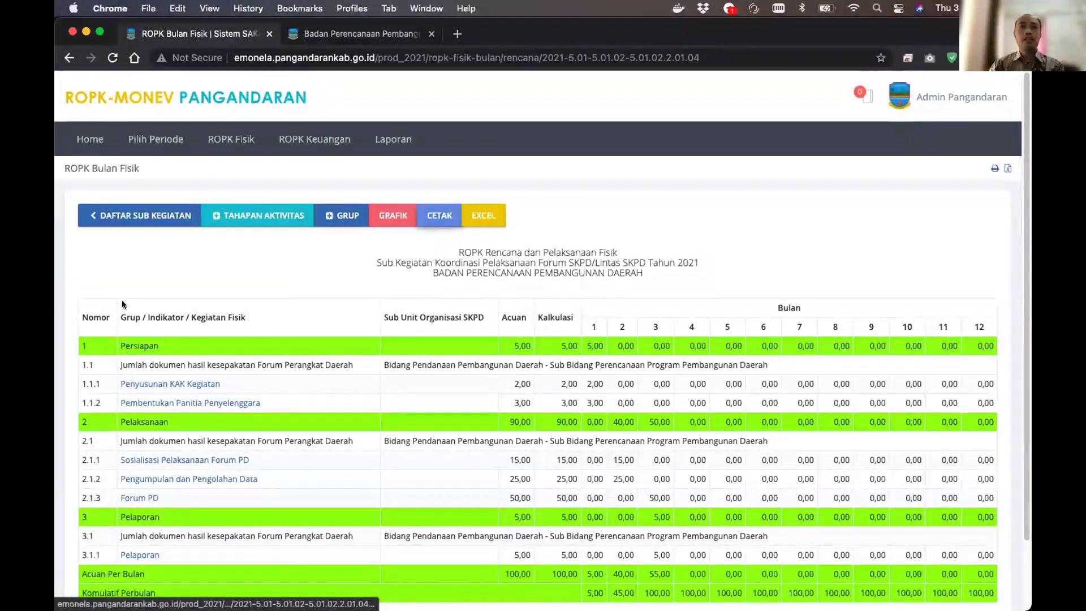
pyautogui.click(445, 219)
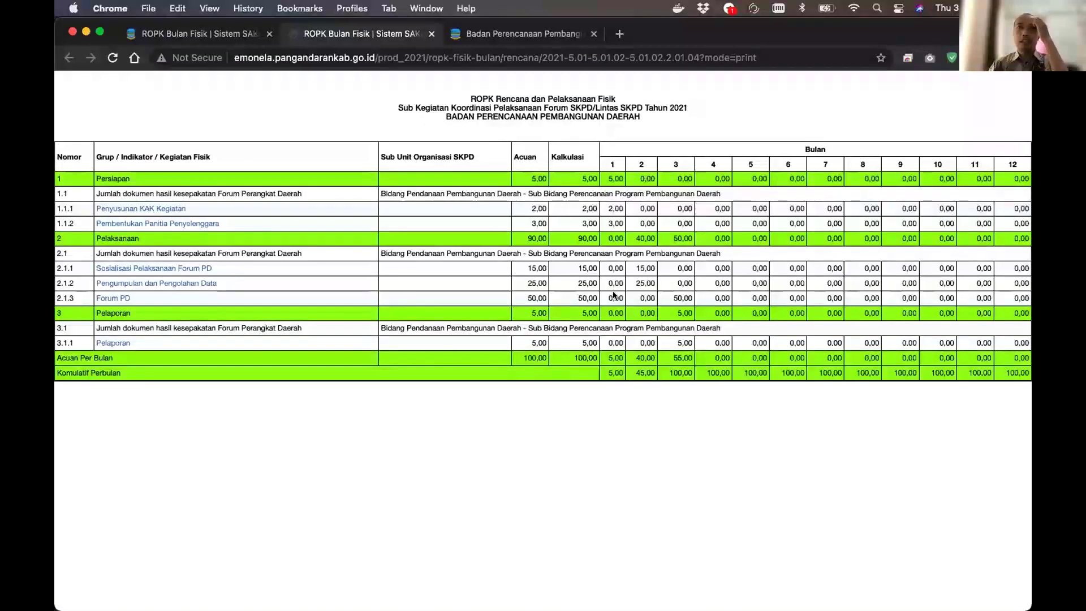
pyautogui.rightClick(730, 92)
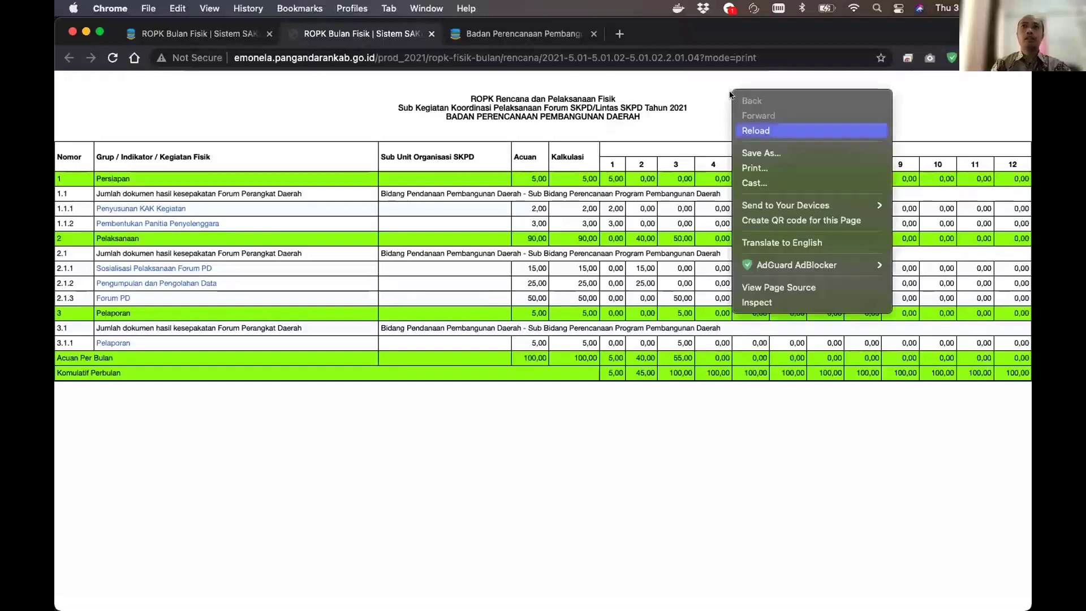
pyautogui.click(484, 405)
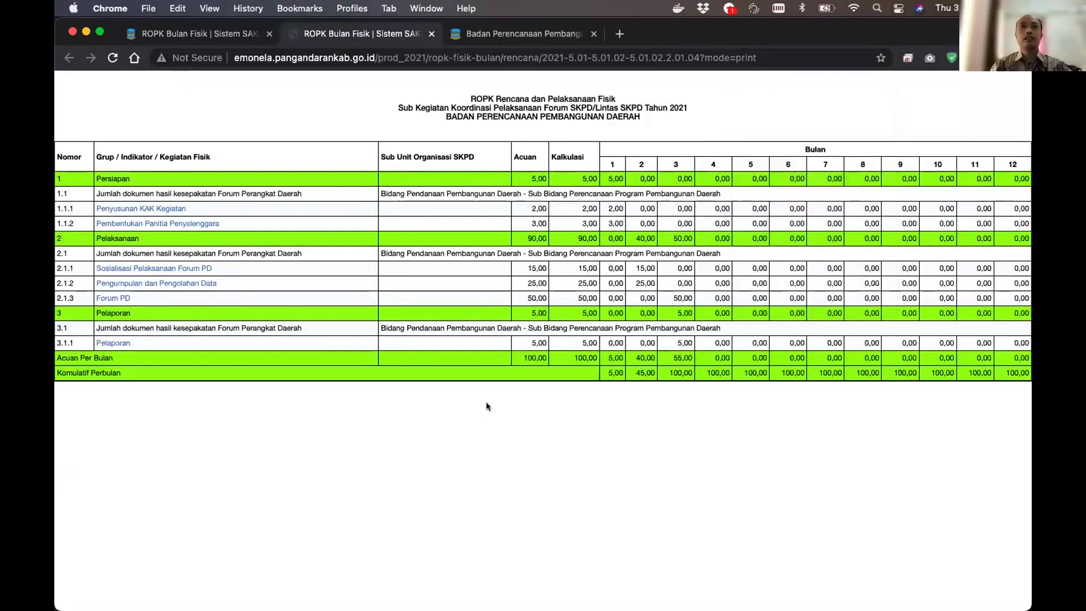
pyautogui.click(431, 35)
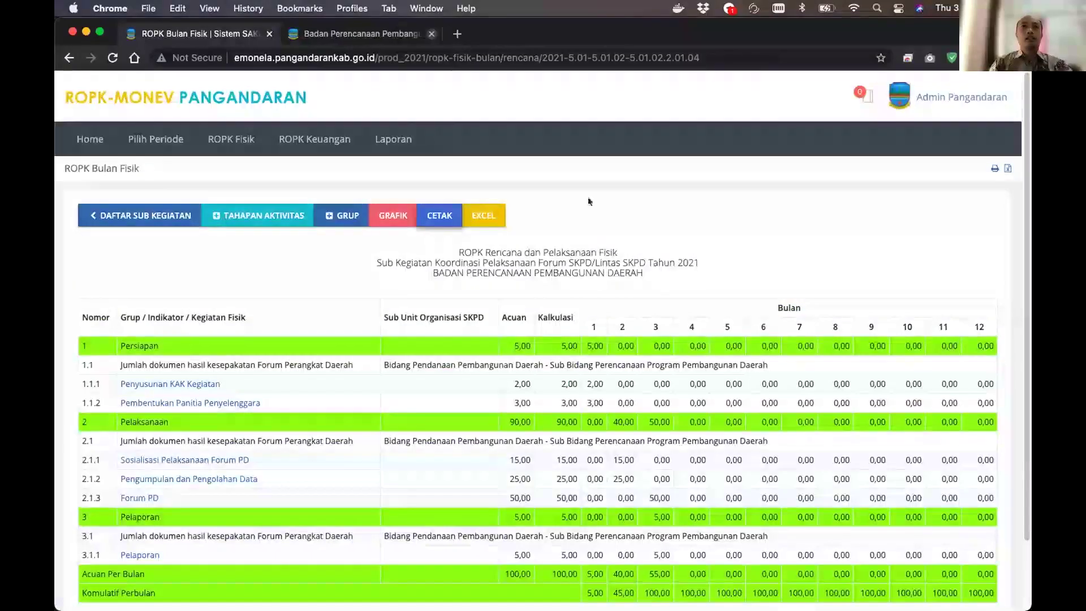
# Export the ROPK Fisik monthly plan to Excel, saving it as ROPK Bulan Fisik.xls in the tmp folder under Downloads
pyautogui.click(487, 216)
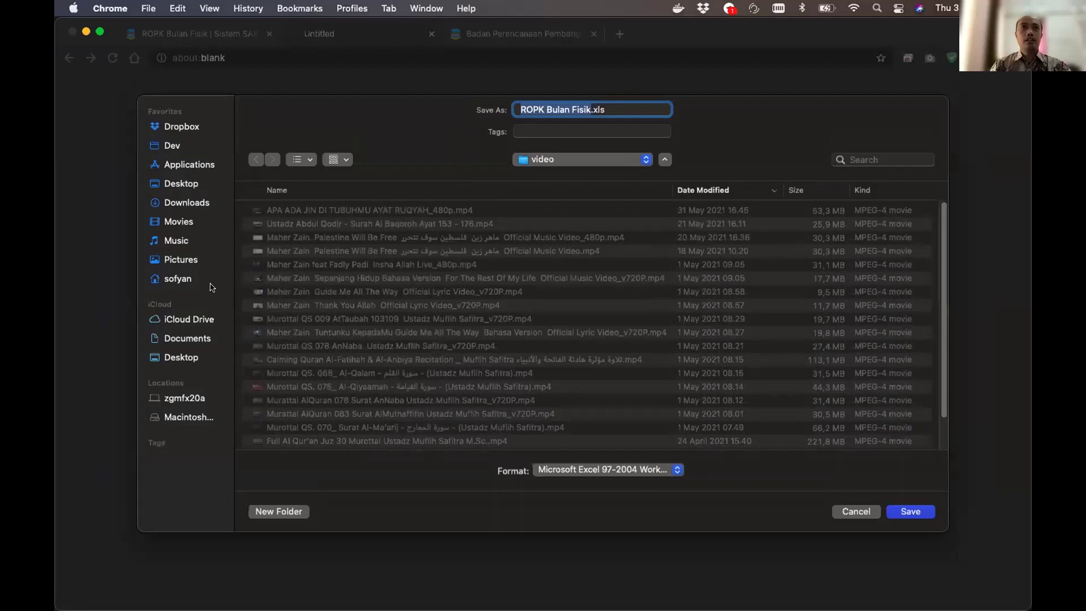
pyautogui.click(187, 202)
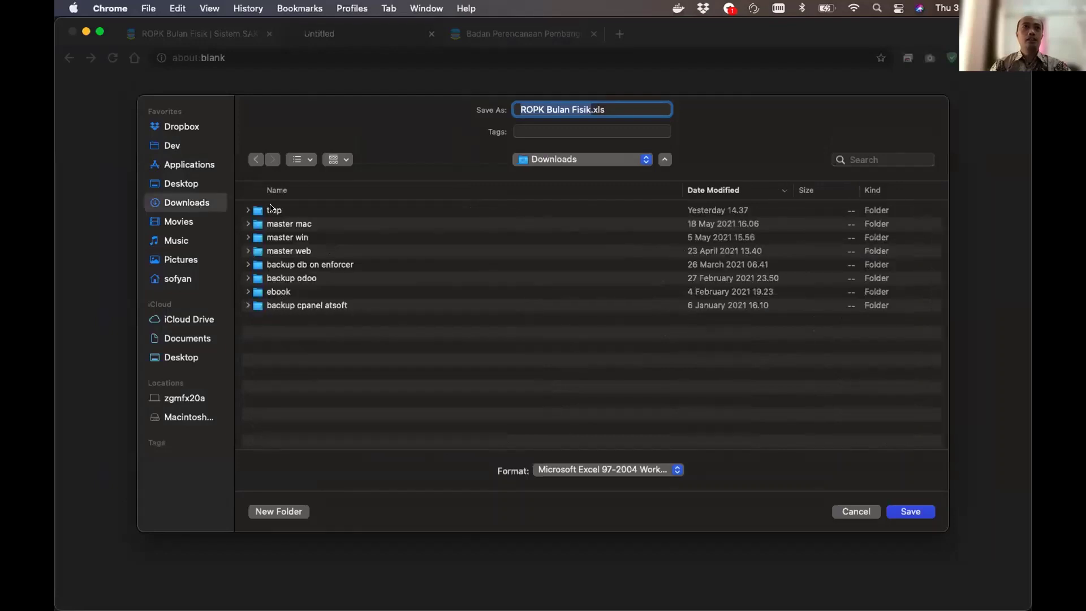
pyautogui.doubleClick(271, 210)
pyautogui.click(910, 512)
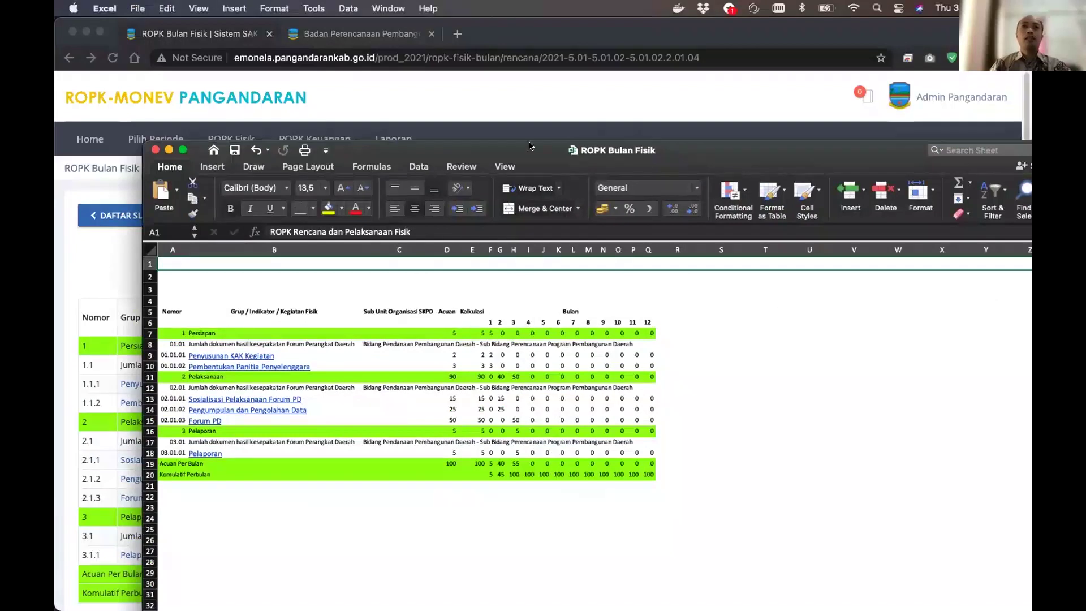
# Enlarge the exported ROPK Bulan Fisik workbook to view its table, and close it to return to Chrome
pyautogui.doubleClick(528, 146)
pyautogui.click(736, 275)
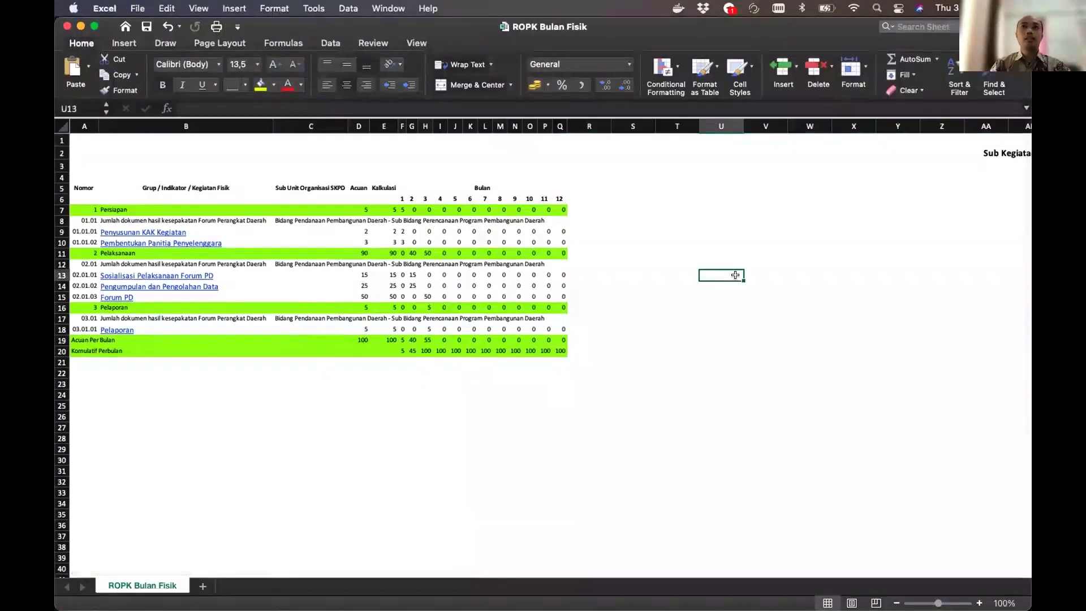
pyautogui.click(114, 8)
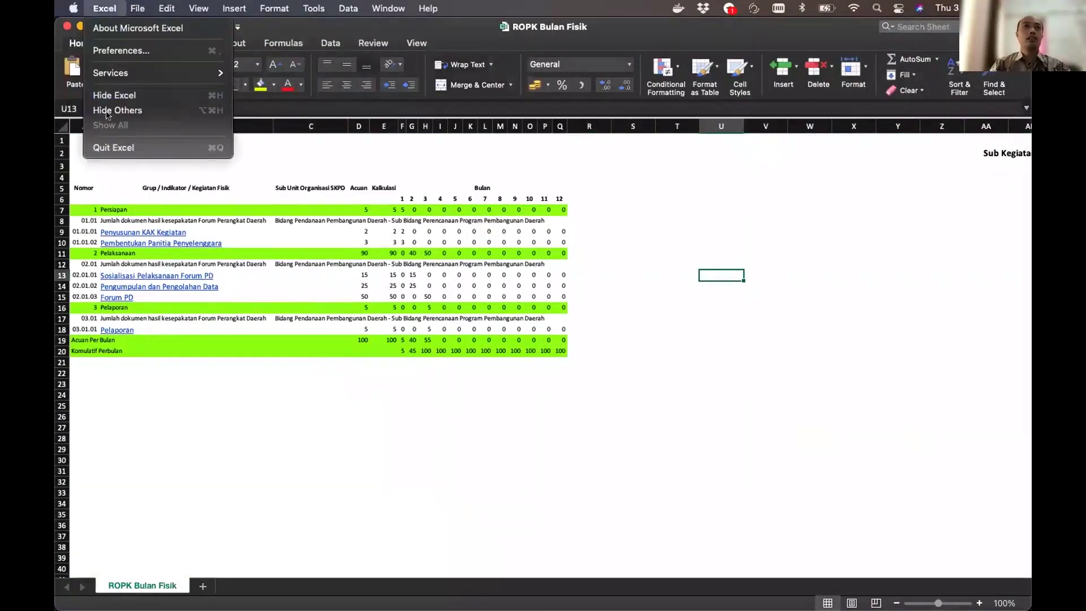
pyautogui.click(104, 149)
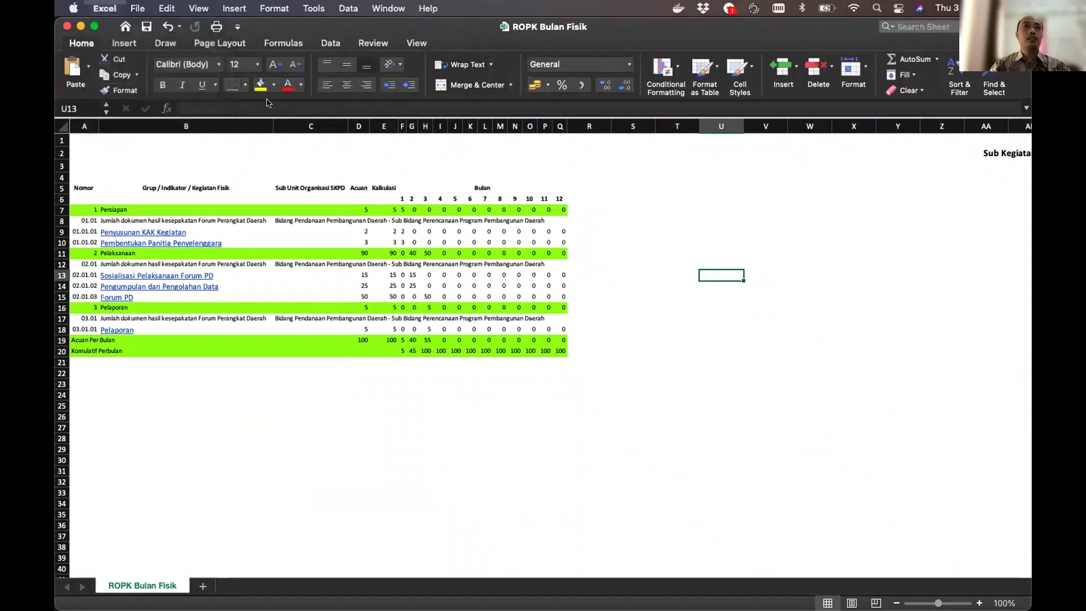
pyautogui.click(67, 26)
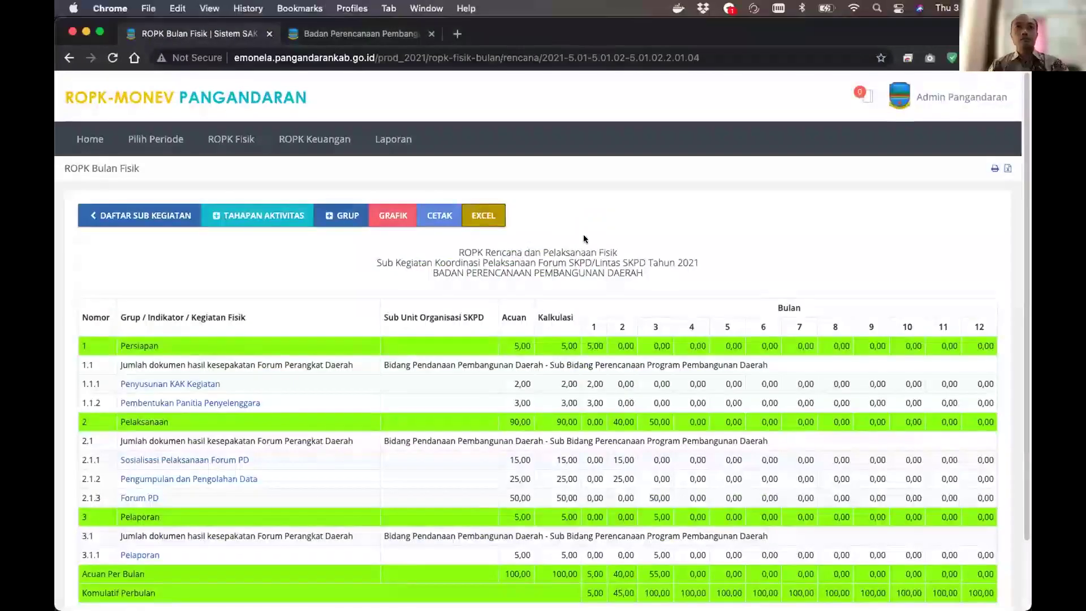
# Return to the dashboard and open the ROPK module's ROPK Fisik list of sub-activities
pyautogui.scroll(-3, 571, 223)
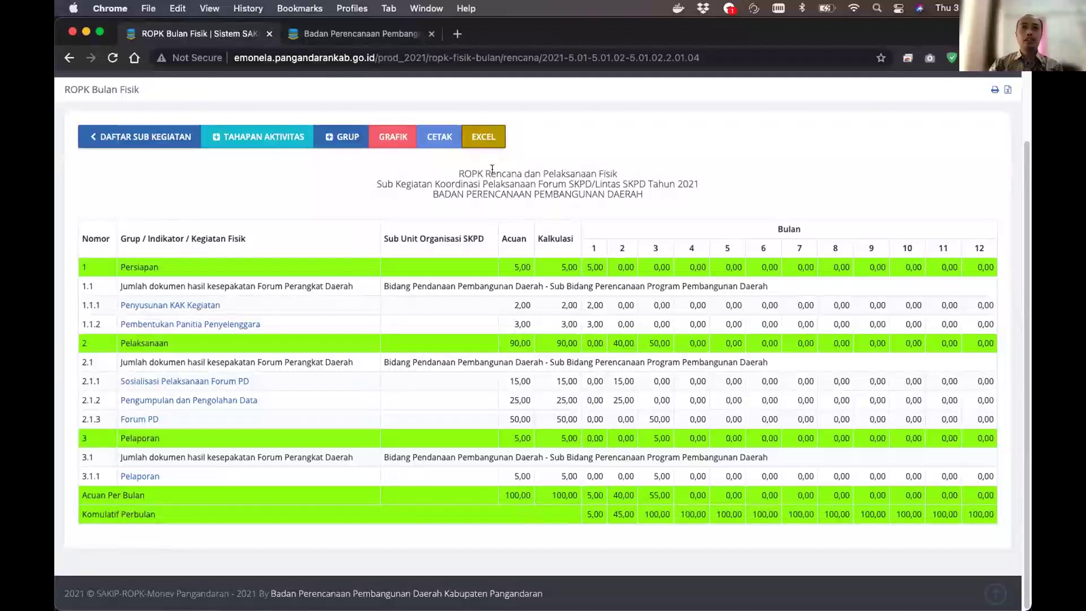
pyautogui.scroll(3, 545, 203)
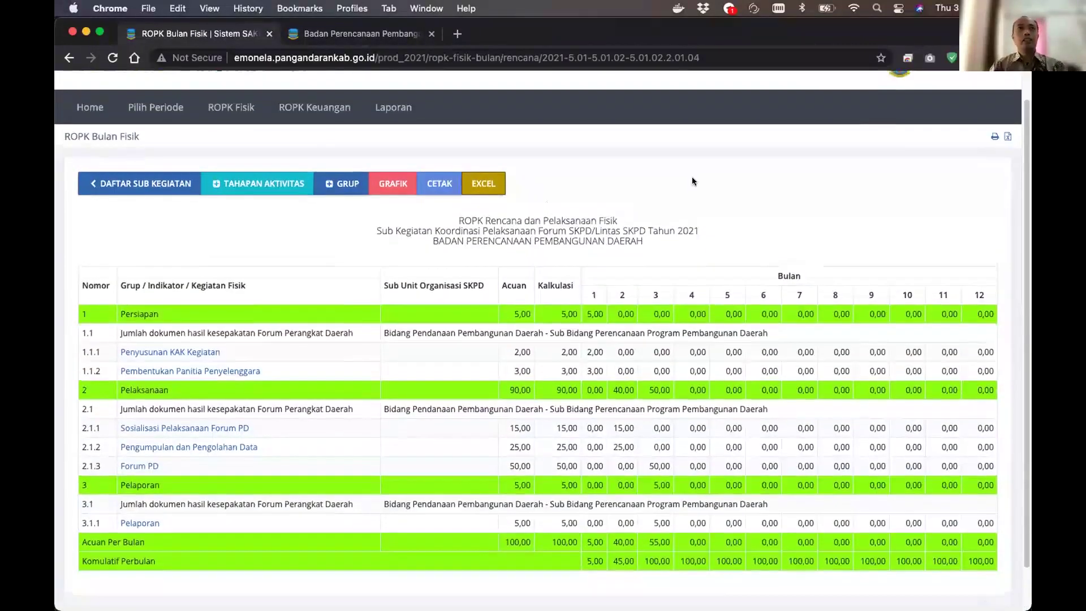
pyautogui.scroll(1, 690, 180)
pyautogui.click(85, 97)
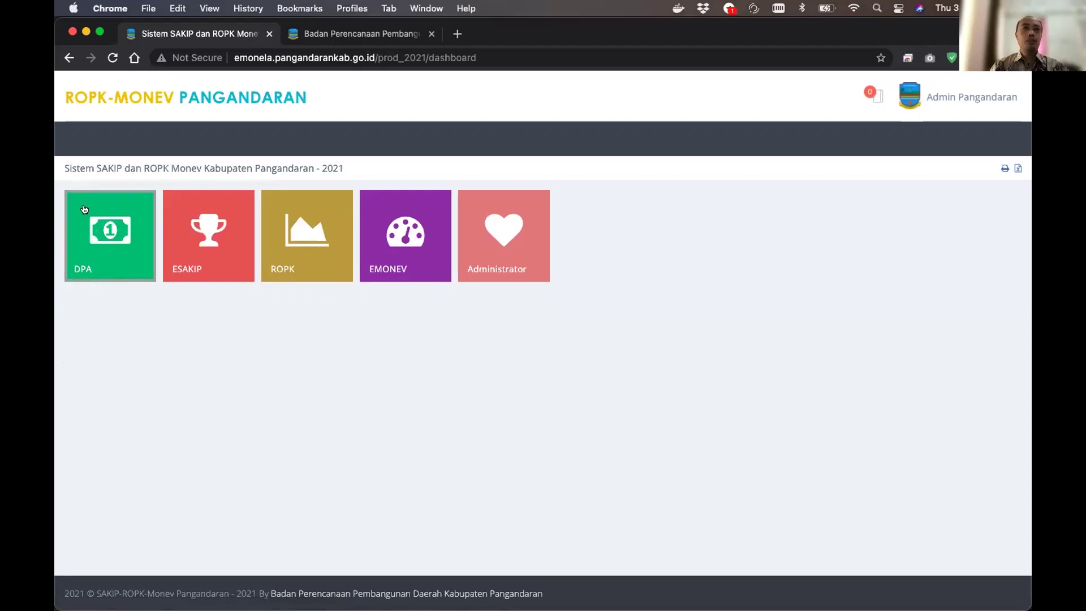
pyautogui.click(304, 239)
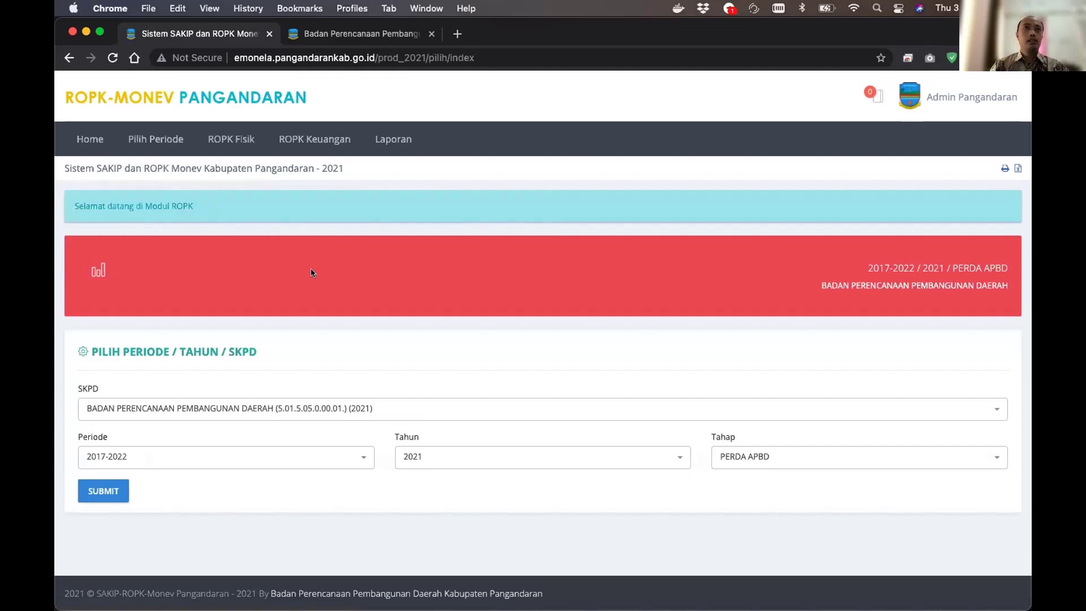
pyautogui.click(240, 144)
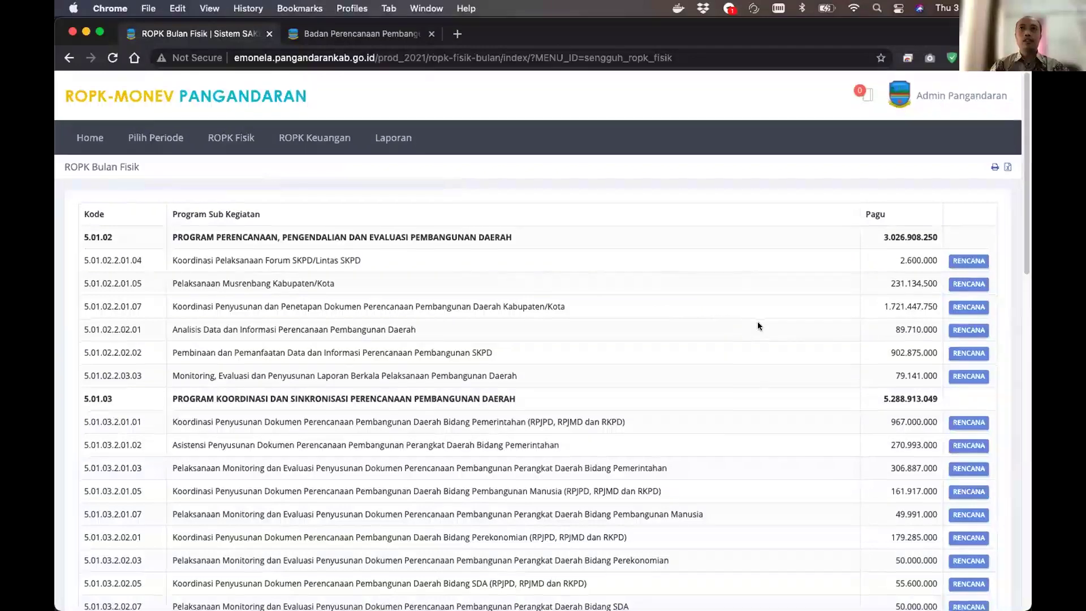
# Open the physical plan of the sub-activity Koordinasi Pelaksanaan Forum SKPD/Lintas SKPD and review its monthly table
pyautogui.scroll(-20, 757, 323)
pyautogui.scroll(20, 757, 321)
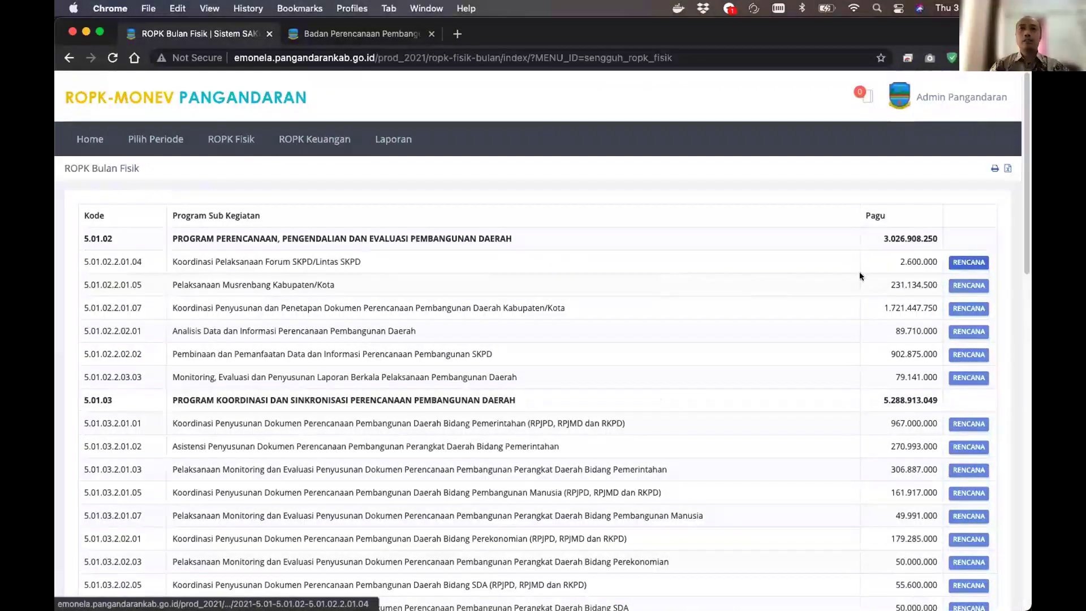
pyautogui.click(968, 262)
pyautogui.scroll(-2, 410, 321)
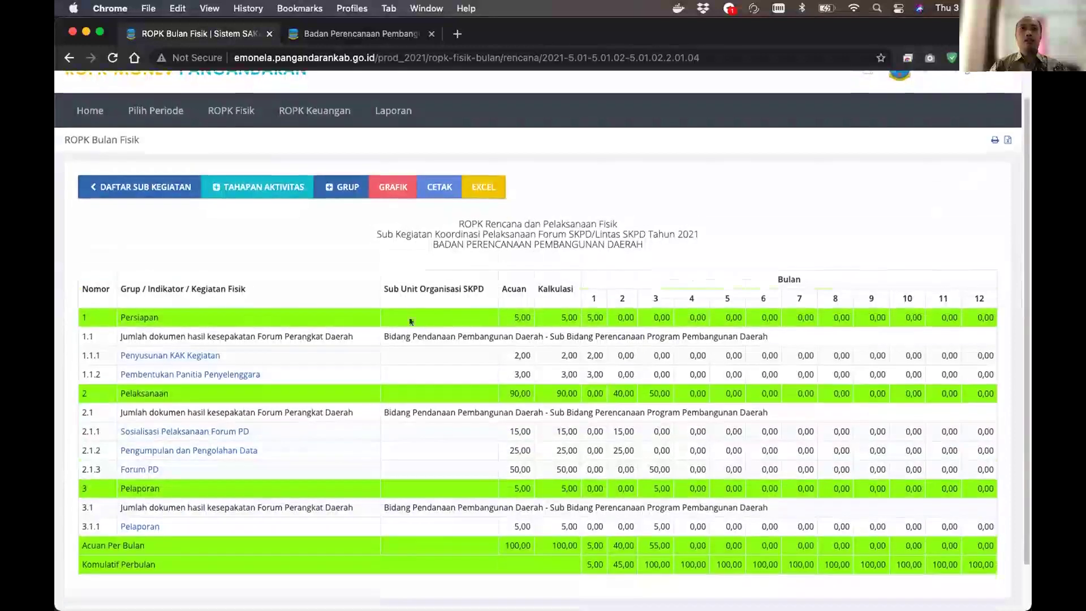
pyautogui.scroll(-1, 410, 321)
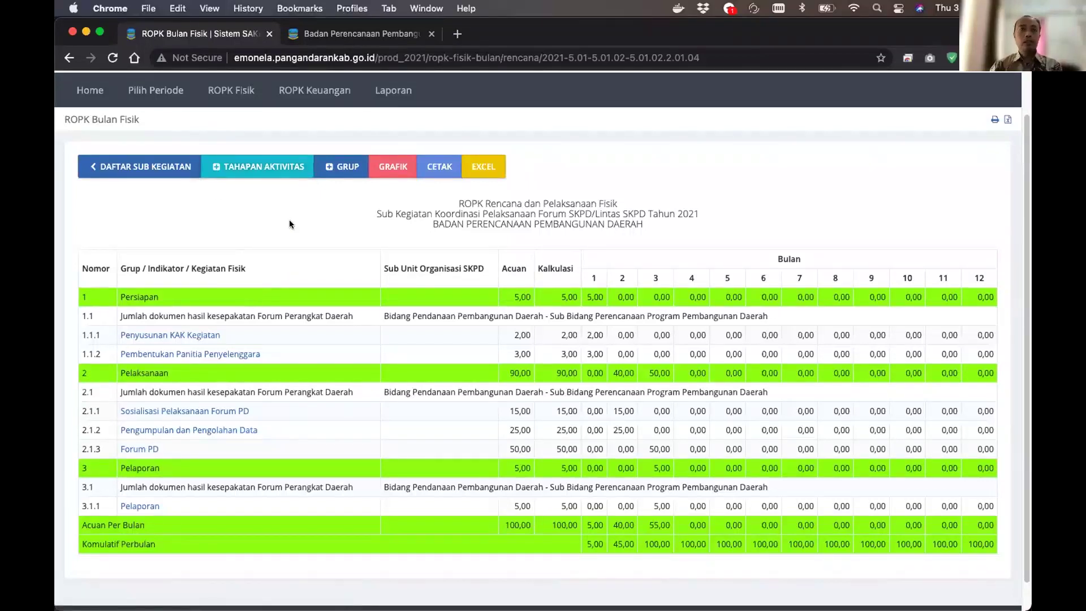
pyautogui.scroll(2, 645, 200)
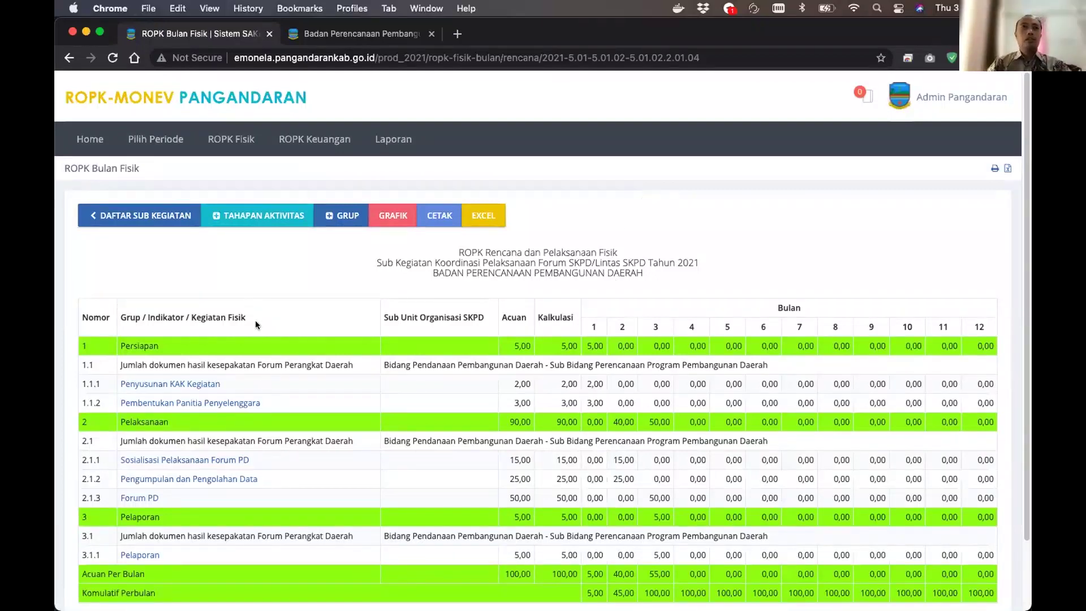
# Leave the physical plan, reopen the ROPK module from the dashboard, and browse the ROPK Keuangan sub-activity list
pyautogui.click(148, 219)
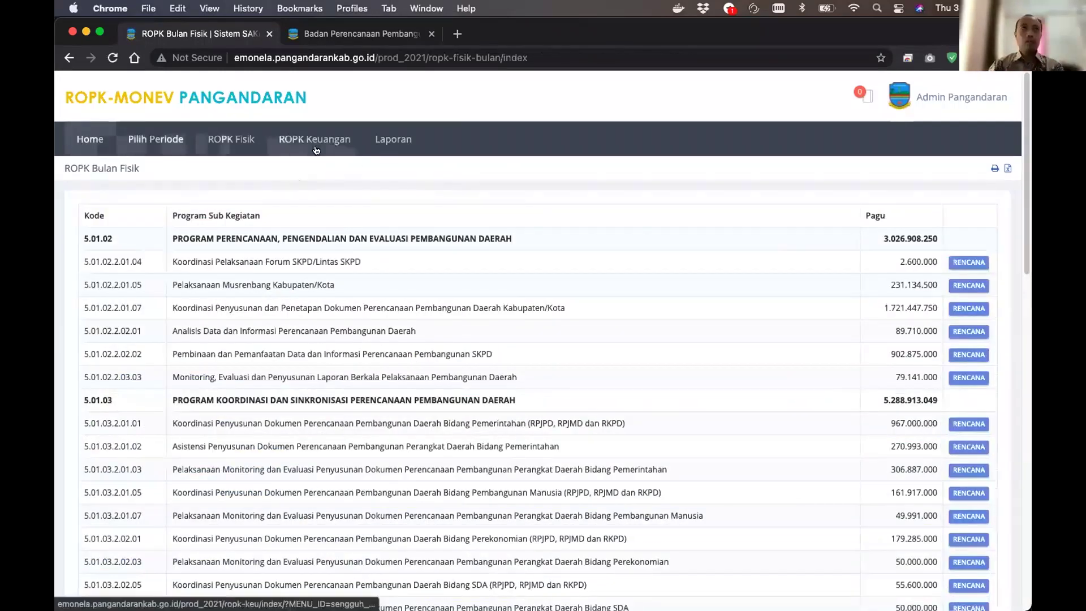
pyautogui.click(92, 88)
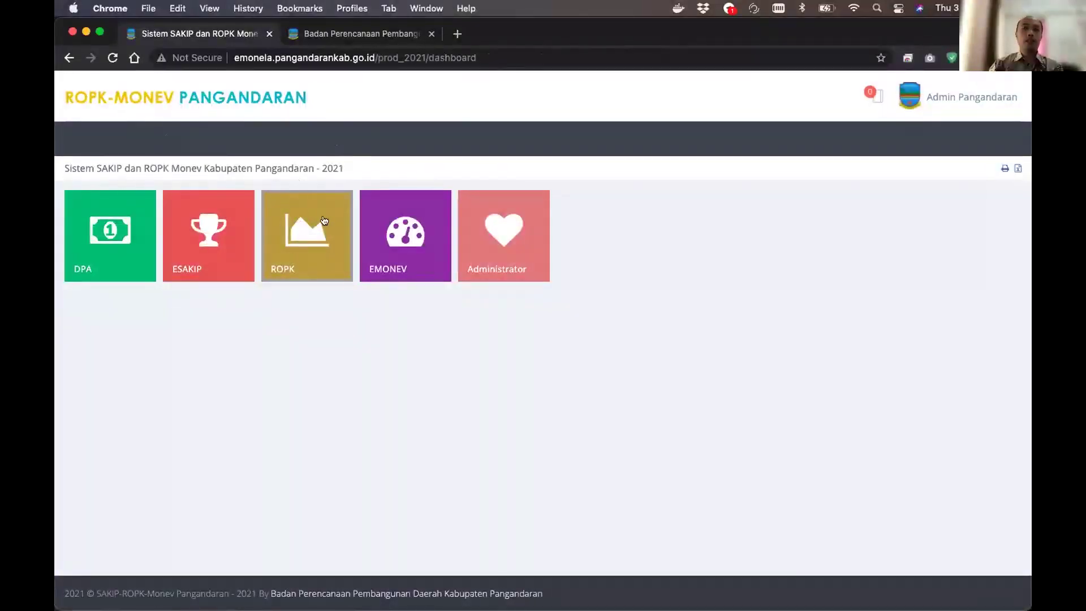
pyautogui.click(303, 222)
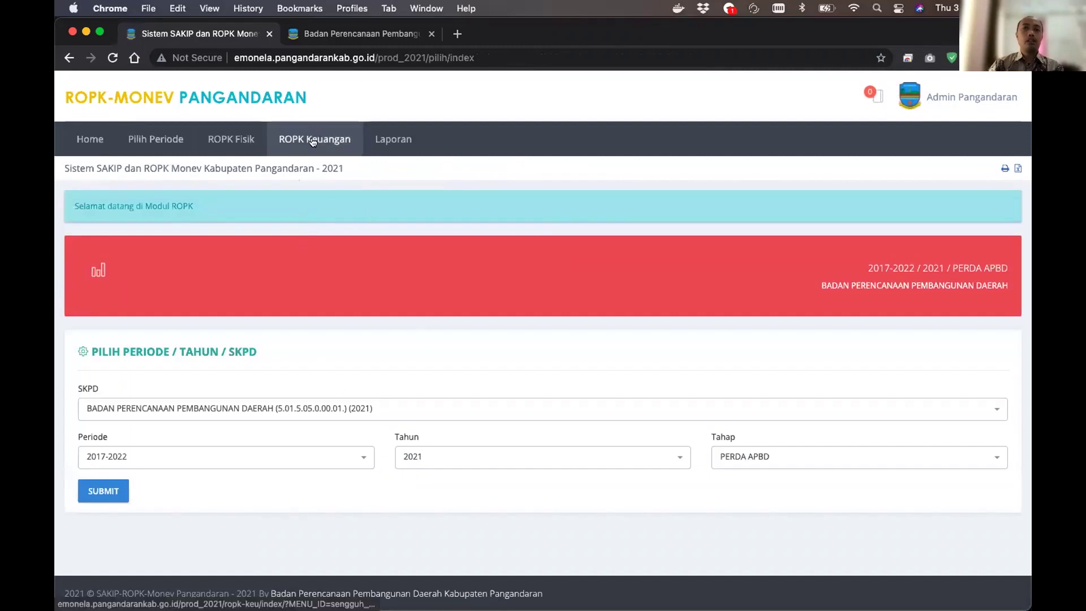
pyautogui.click(313, 140)
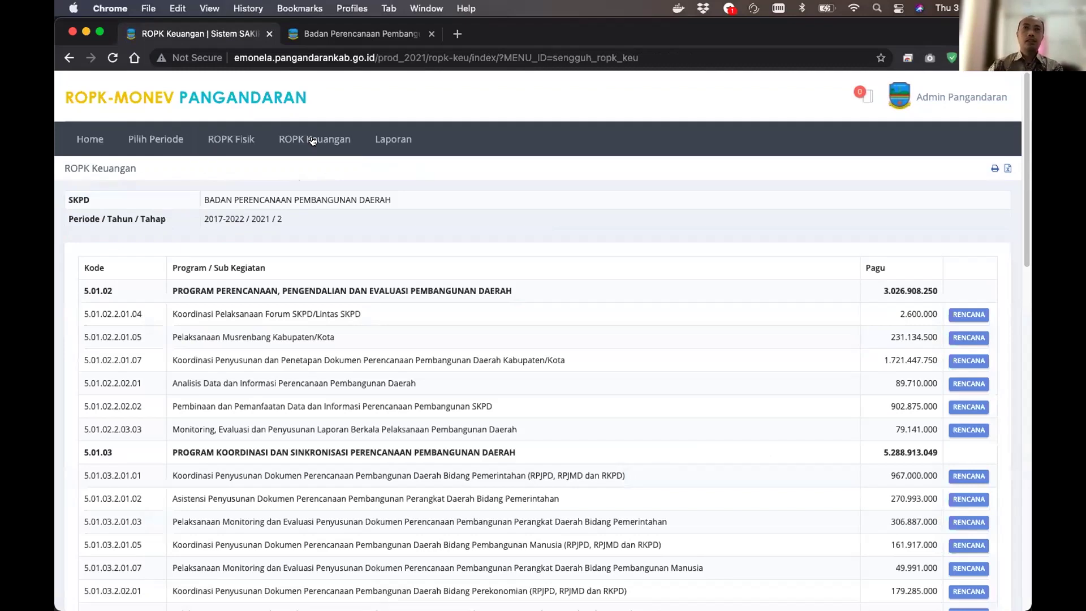
pyautogui.scroll(-10, 776, 330)
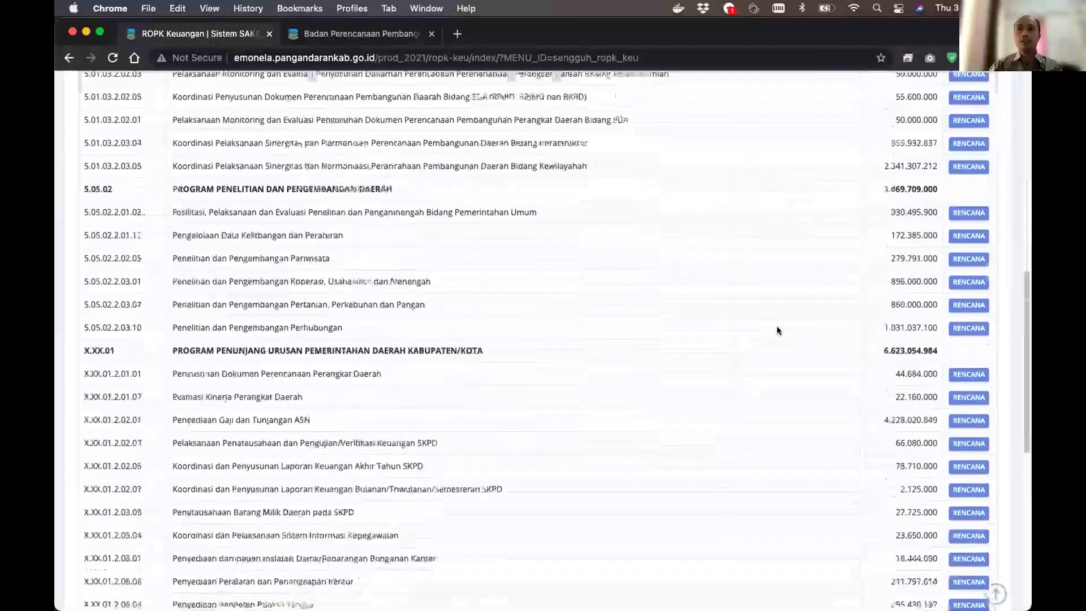
pyautogui.scroll(-5, 776, 330)
pyautogui.scroll(15, 778, 330)
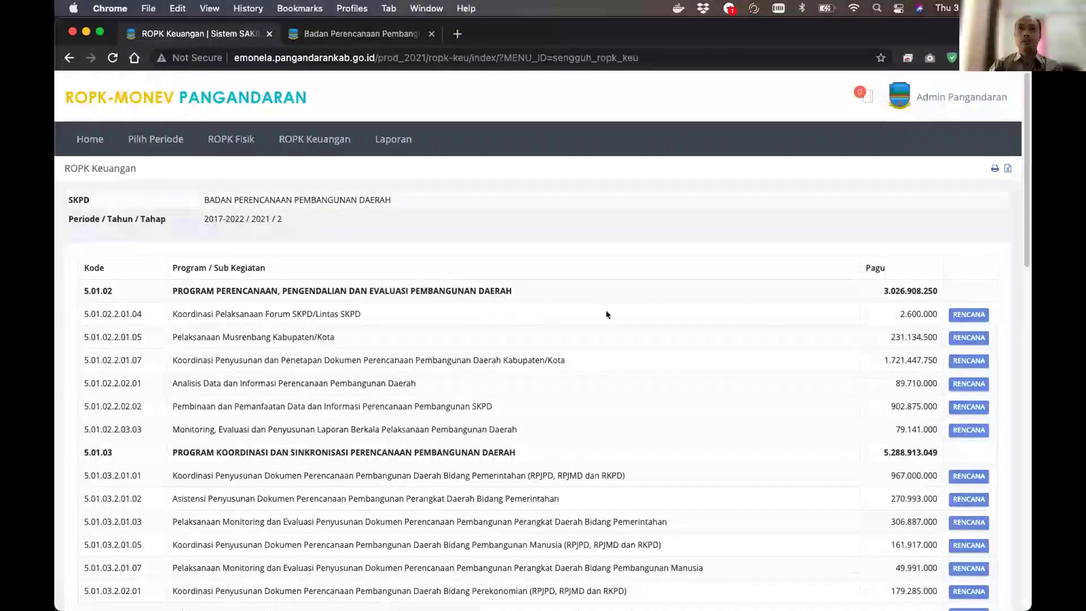
# Open the financial plan of Koordinasi Pelaksanaan Forum SKPD/Lintas SKPD and review its accounts across all four quarters
pyautogui.click(965, 315)
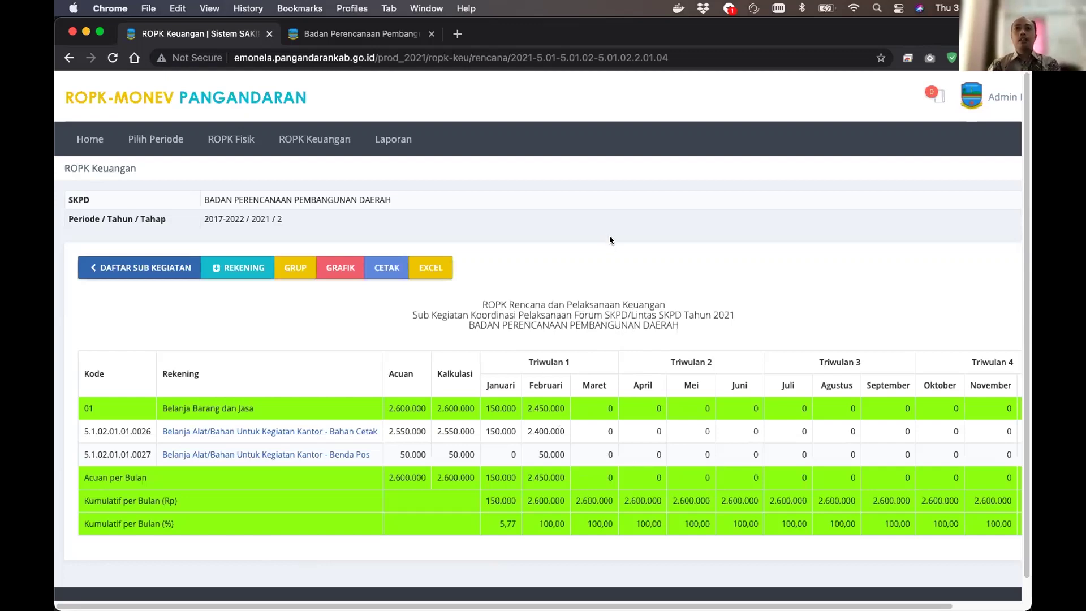
pyautogui.scroll(-1, 609, 233)
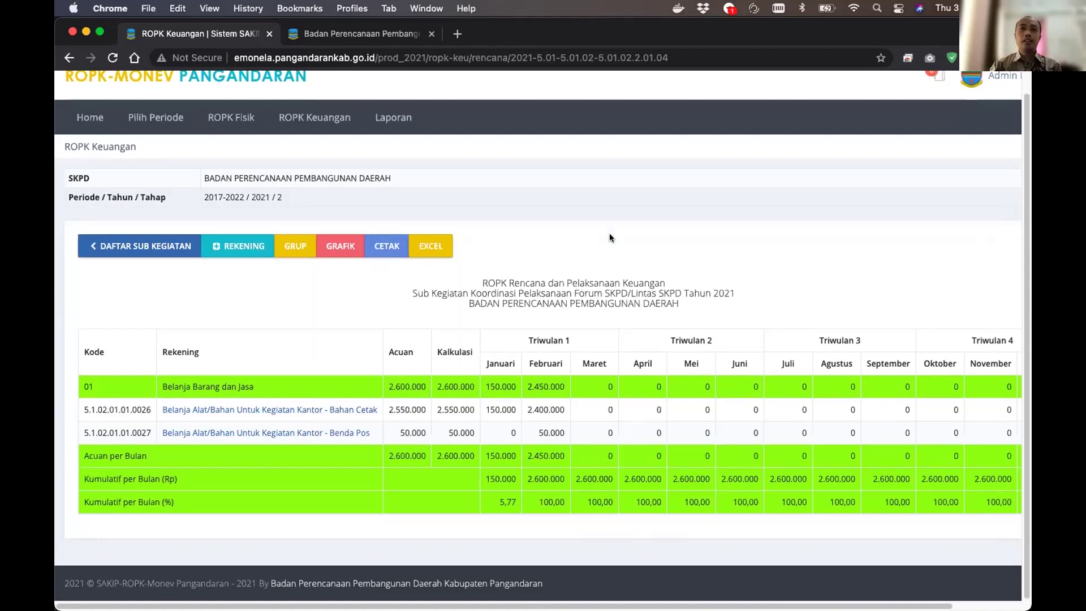
pyautogui.scroll(1, 609, 233)
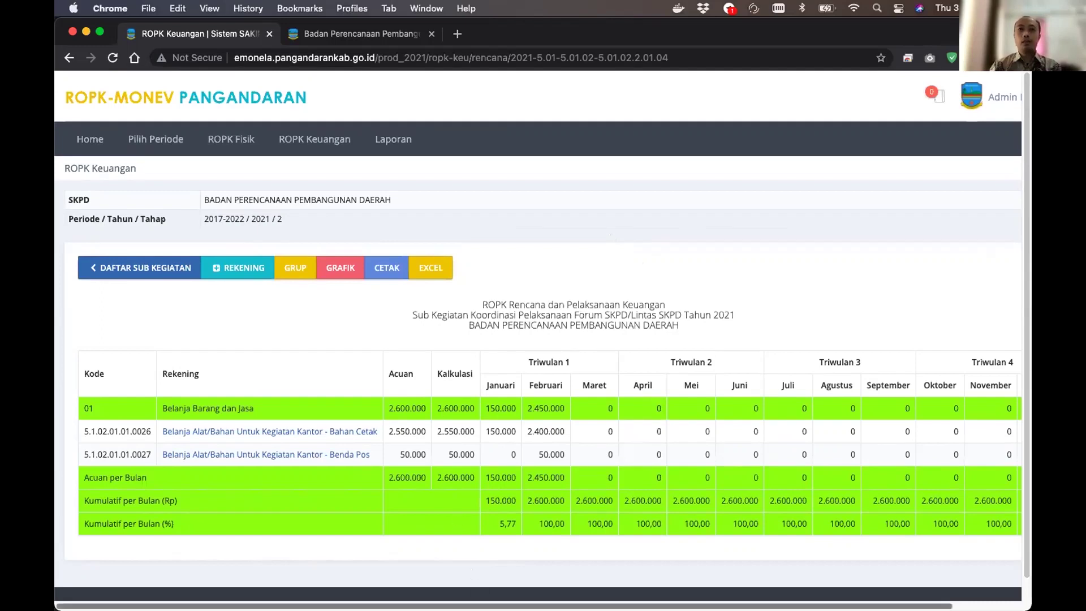
pyautogui.hscroll(3, 628, 235)
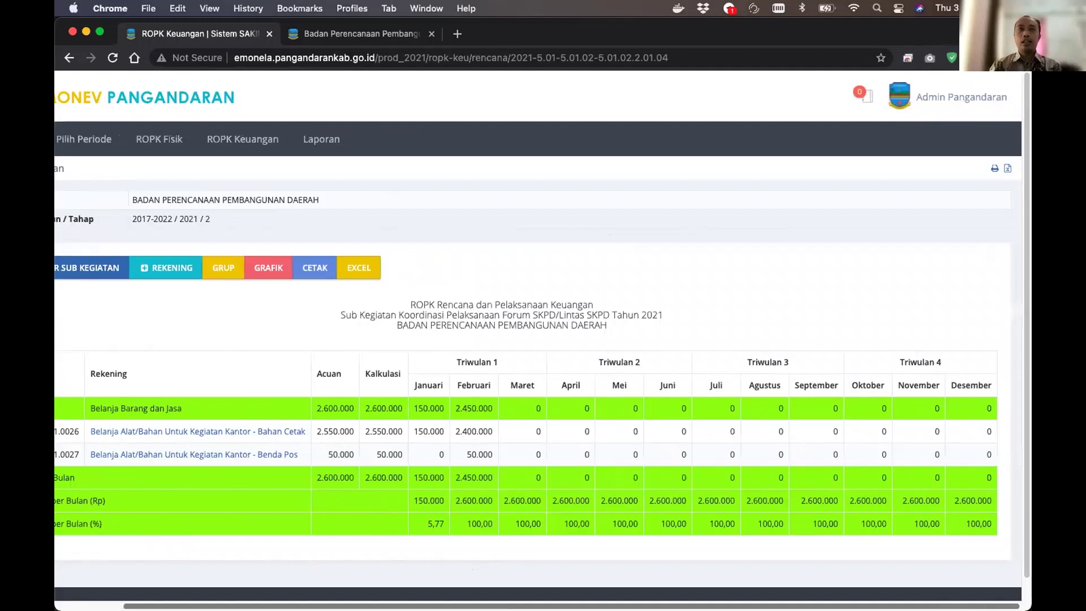
pyautogui.hscroll(-3, 627, 235)
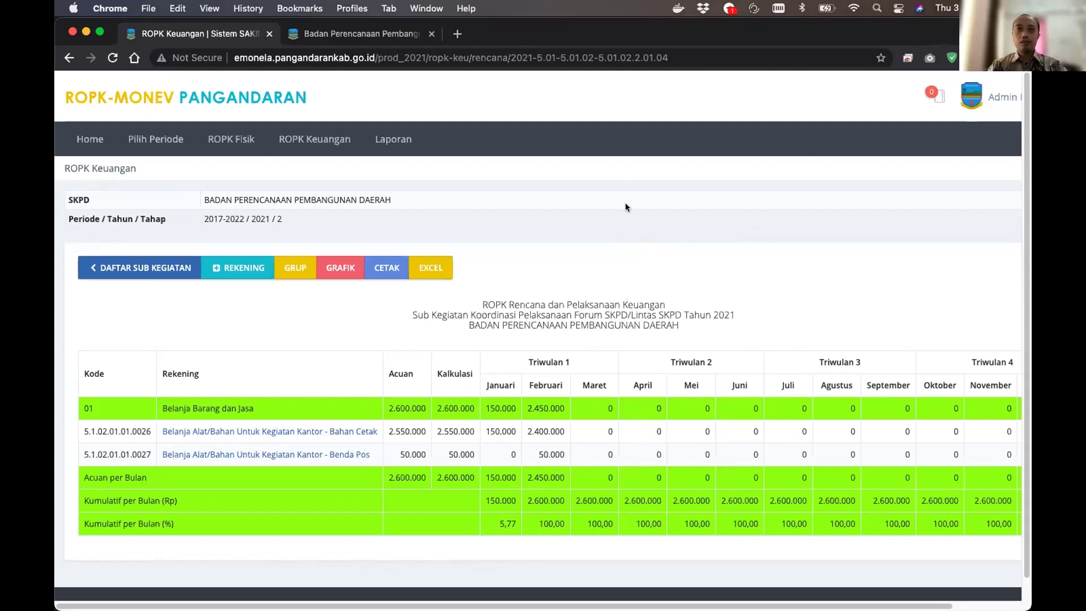
pyautogui.doubleClick(634, 304)
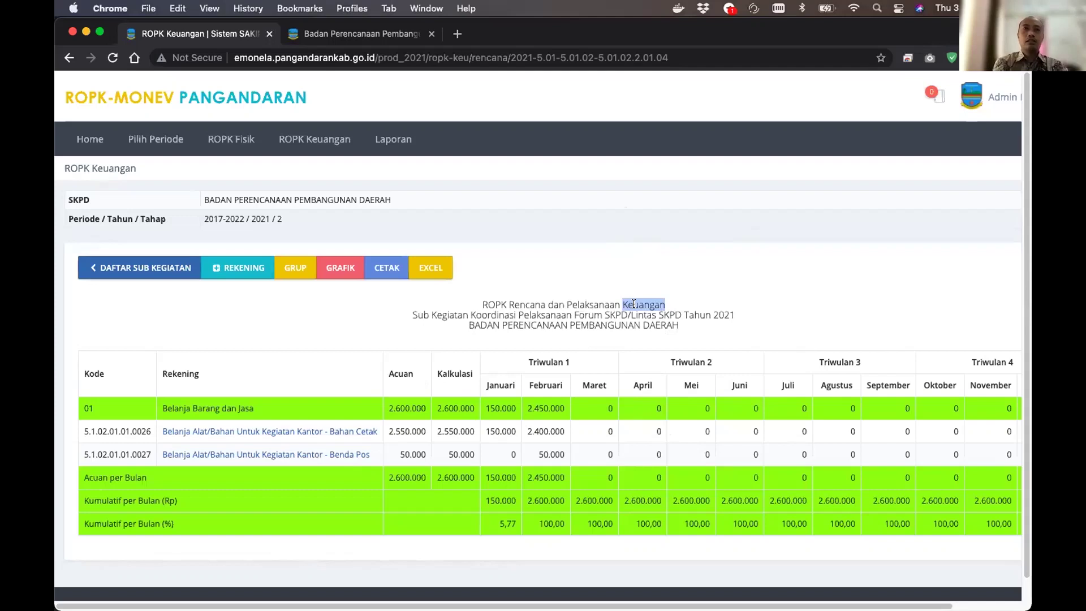
pyautogui.scroll(-1, 605, 293)
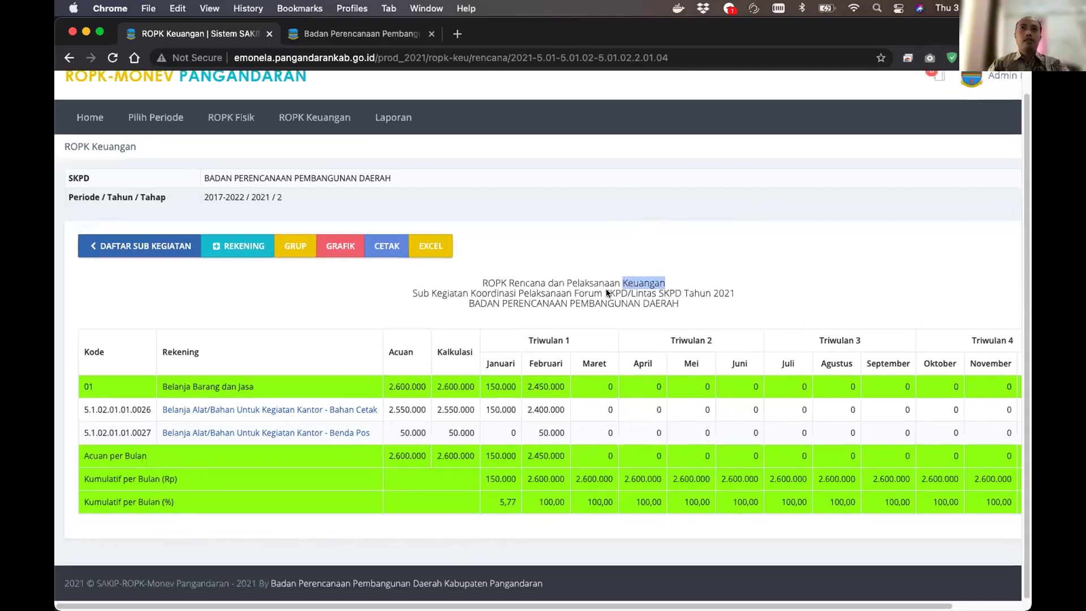
pyautogui.click(555, 283)
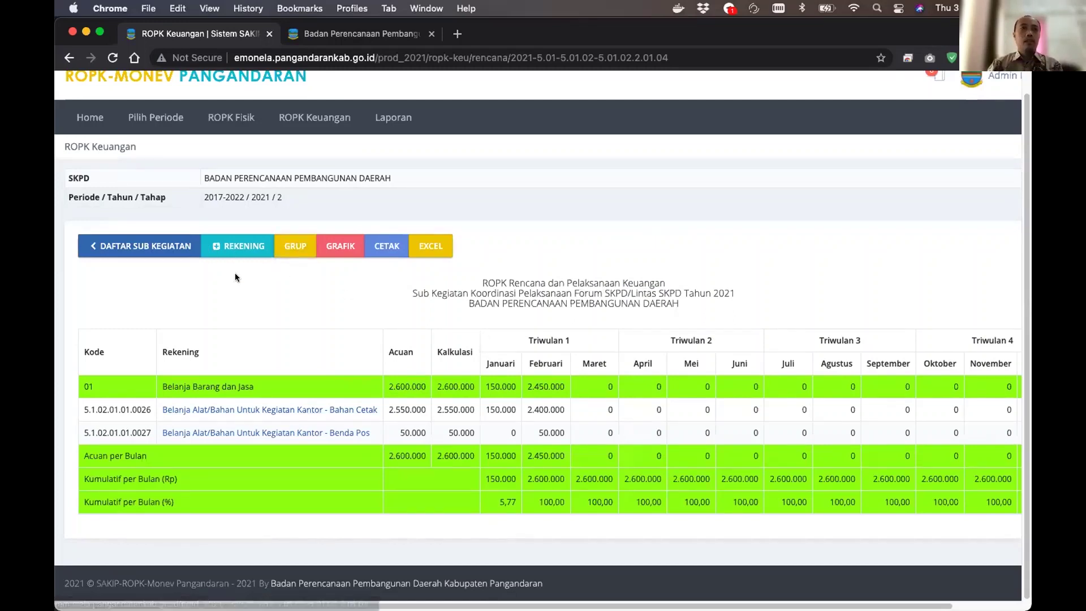
# Check the plan's account form and group pages, and switch to the Pelaksanaan Musrenbang Kabupaten/Kota financial plan
pyautogui.click(216, 249)
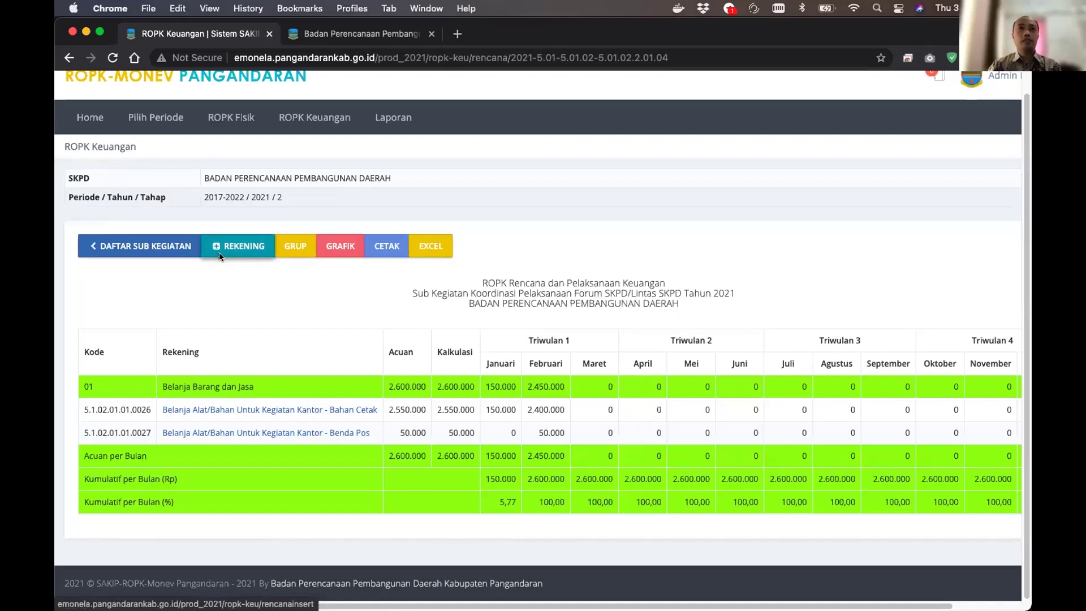
pyautogui.click(295, 249)
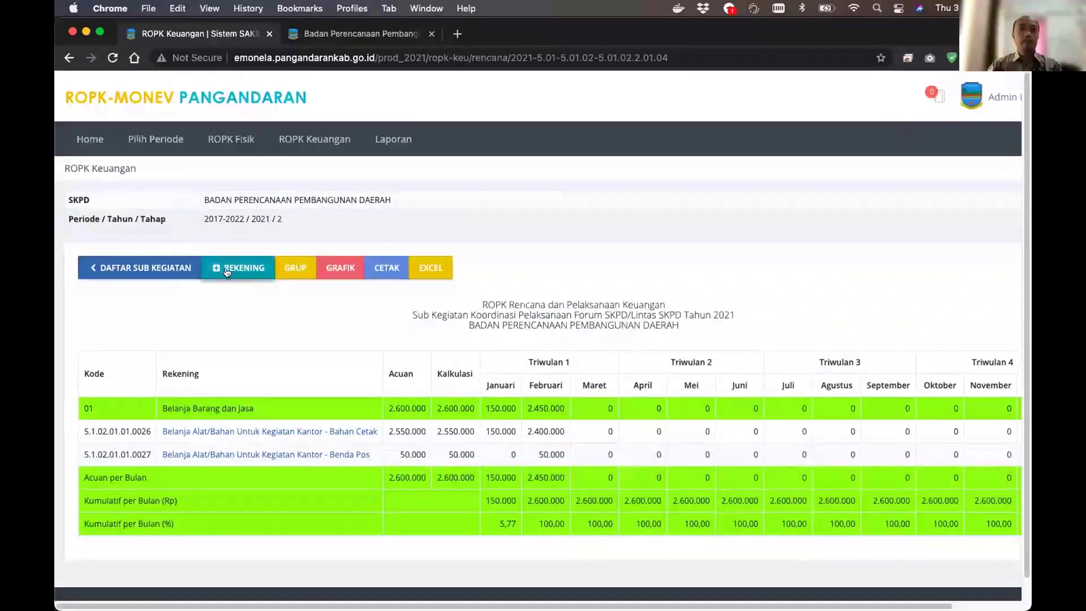
pyautogui.click(140, 265)
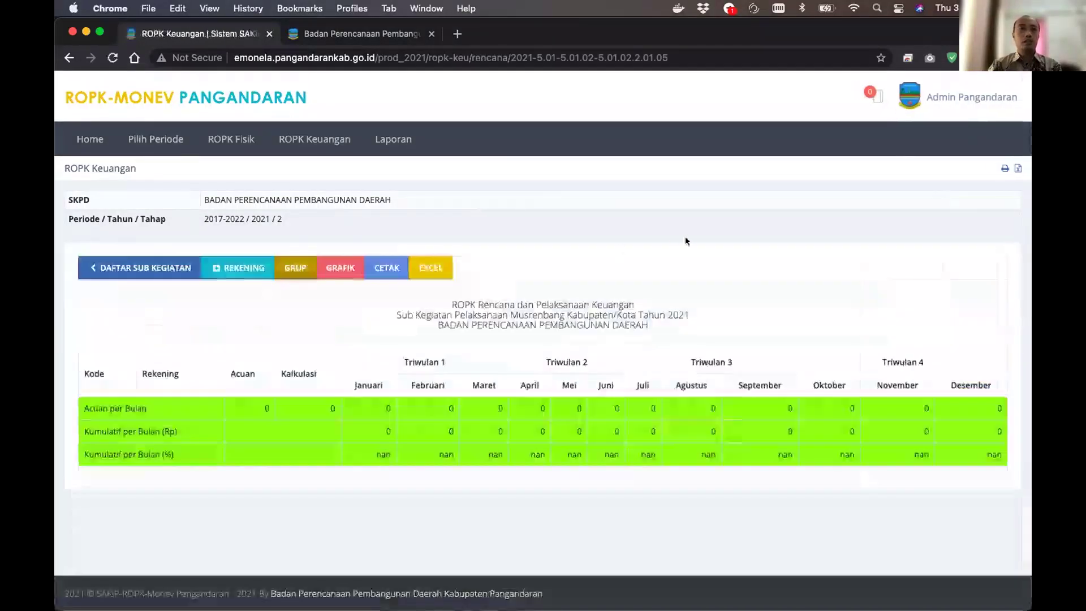
# Check the group page and the blank account entry form for Pelaksanaan Musrenbang Kabupaten/Kota, and return to its plan
pyautogui.click(291, 267)
pyautogui.click(89, 271)
pyautogui.click(251, 275)
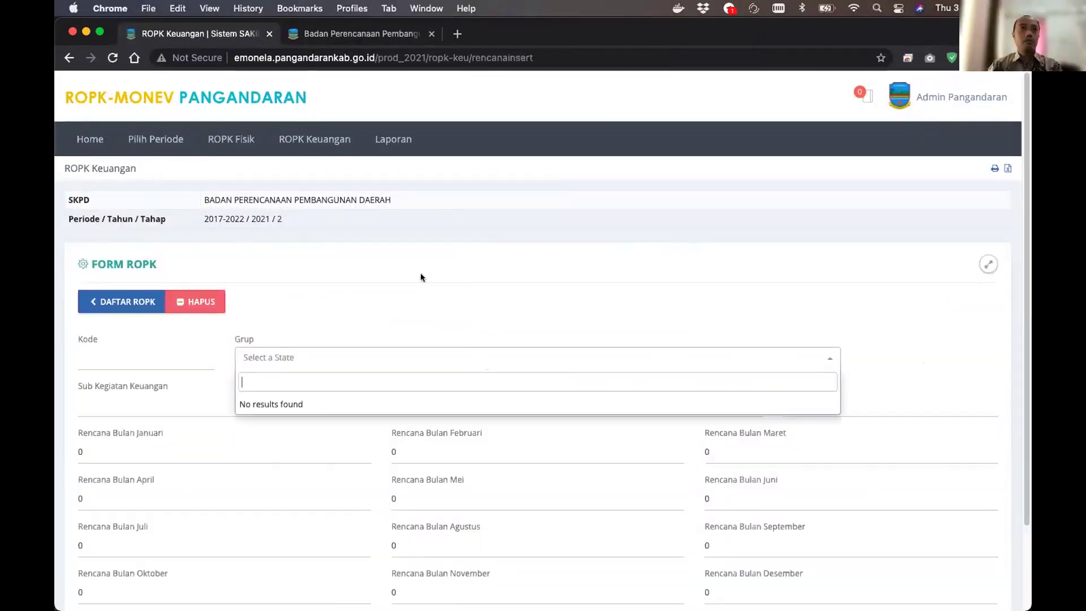
pyautogui.click(120, 298)
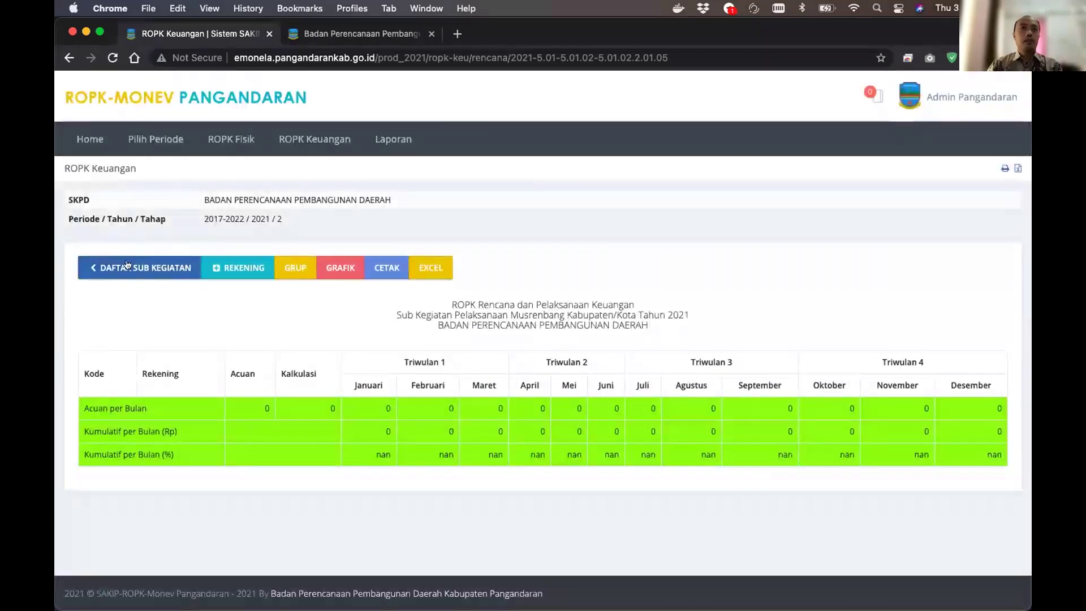
# Reopen the Koordinasi Pelaksanaan Forum SKPD/Lintas SKPD financial plan from the sub-activity list and show its expenditure groups
pyautogui.click(140, 267)
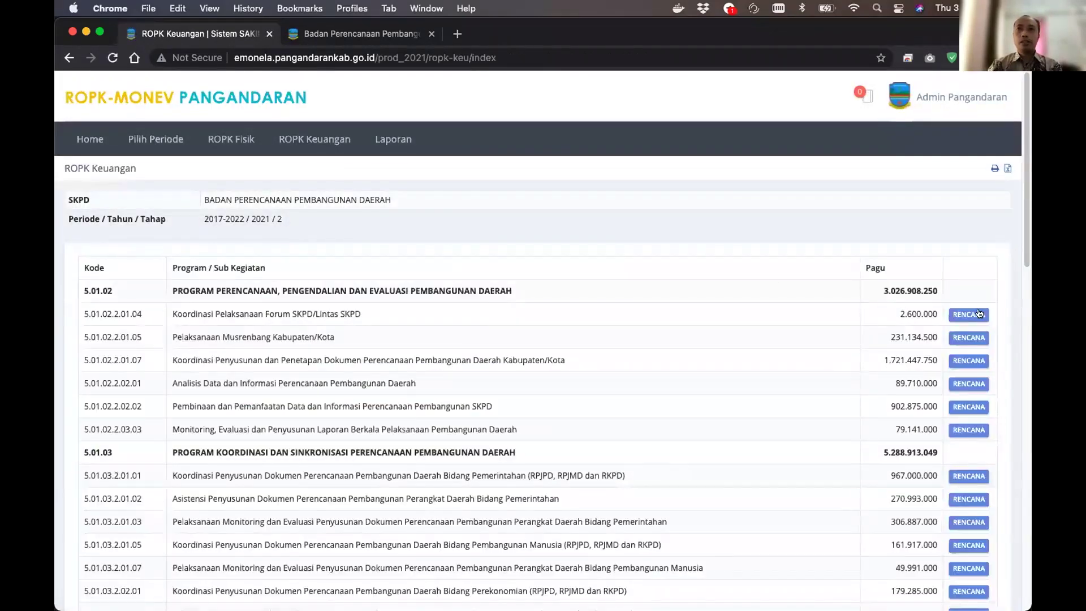
pyautogui.click(978, 313)
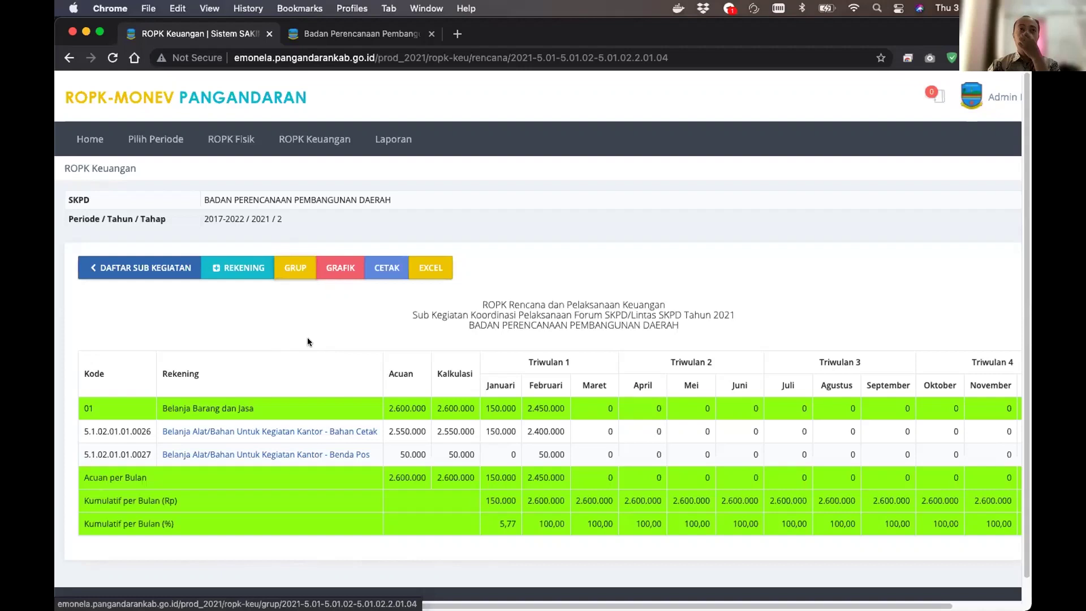
pyautogui.click(294, 269)
pyautogui.click(294, 270)
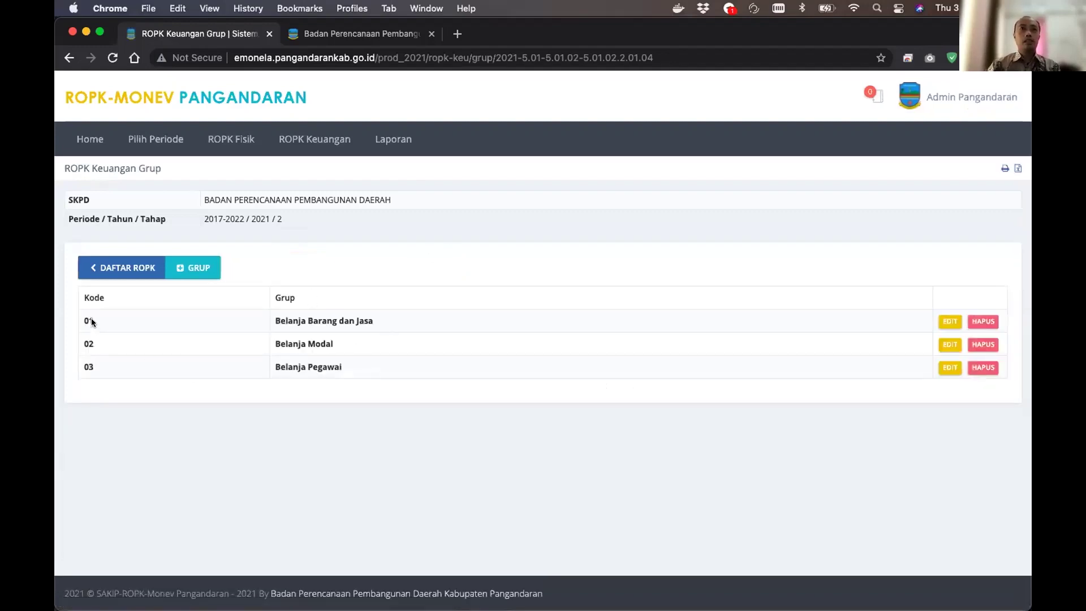
# Review the Belanja Barang dan Jasa, Belanja Modal and Belanja Pegawai expenditure groups, and return to the financial plan
pyautogui.moveTo(280, 320); pyautogui.dragTo(368, 368)
pyautogui.click(365, 320)
pyautogui.click(368, 369)
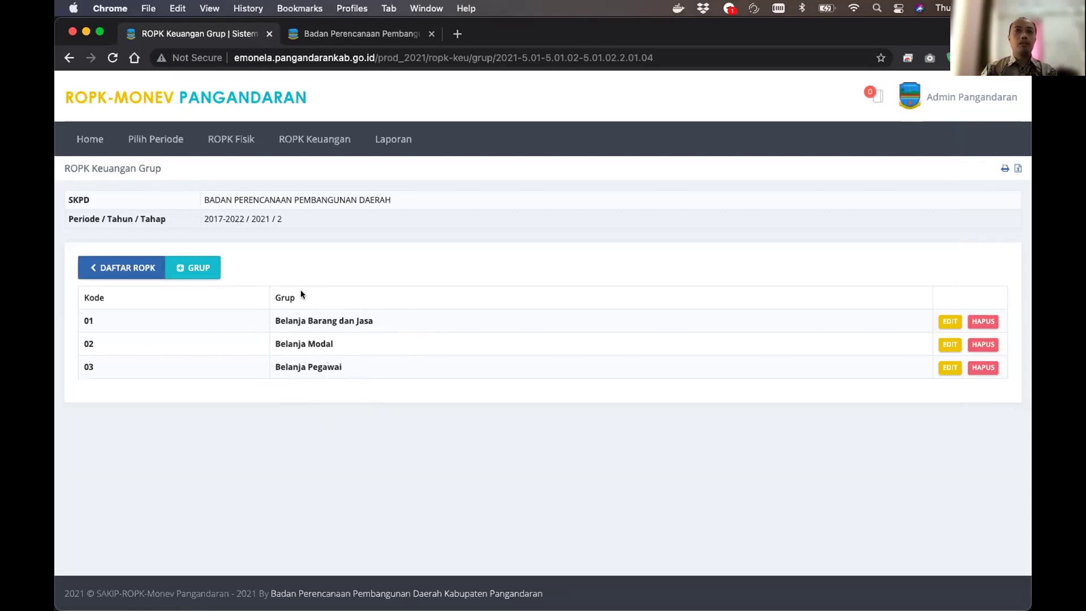
pyautogui.click(127, 268)
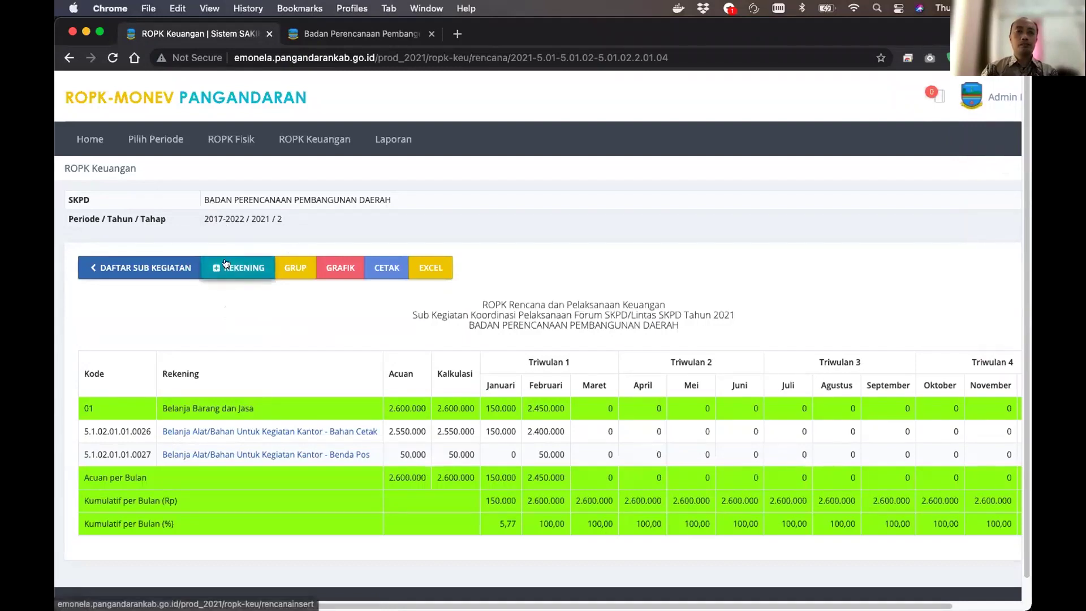
# Open a blank account form and inspect its Kode, Grup, Sub Kegiatan Keuangan and Bobot Acuan fields, keeping 03 Belanja Pegawai as the group
pyautogui.click(224, 269)
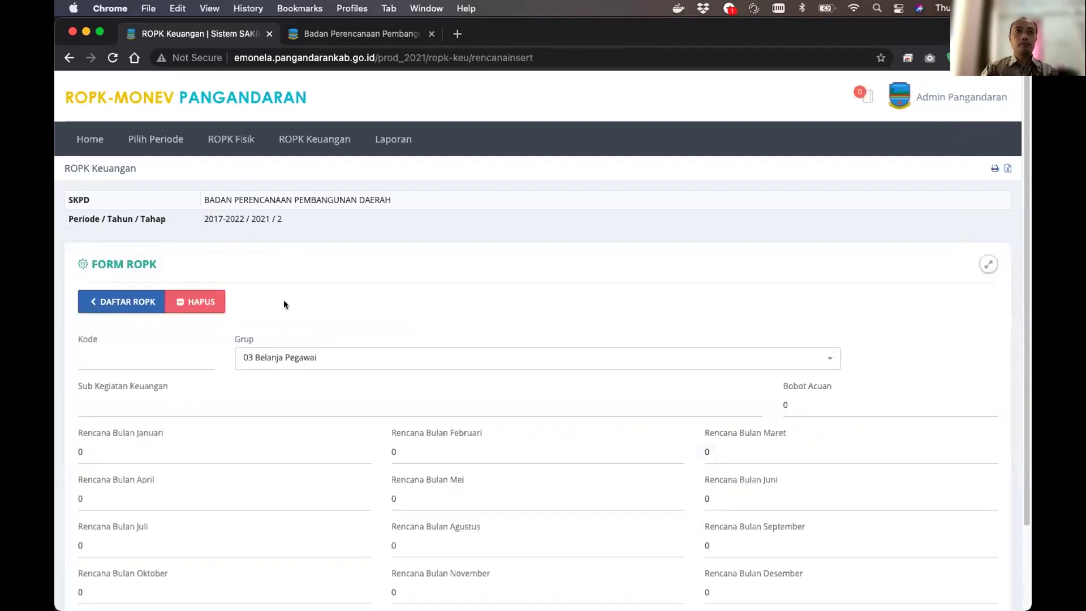
pyautogui.scroll(-3, 507, 254)
pyautogui.click(93, 260)
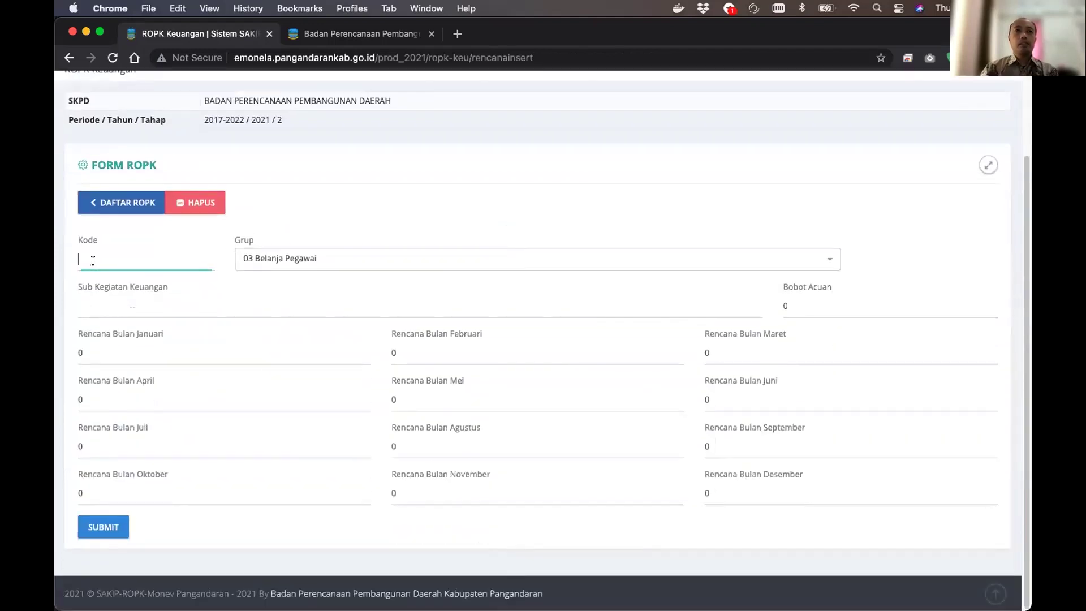
pyautogui.click(275, 259)
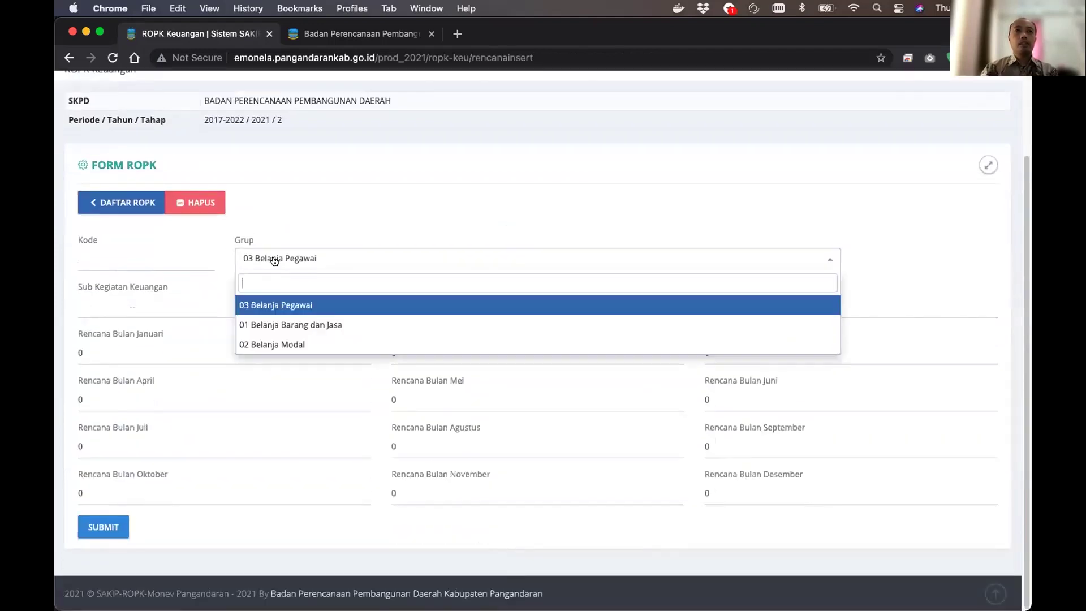
pyautogui.click(295, 307)
pyautogui.click(145, 308)
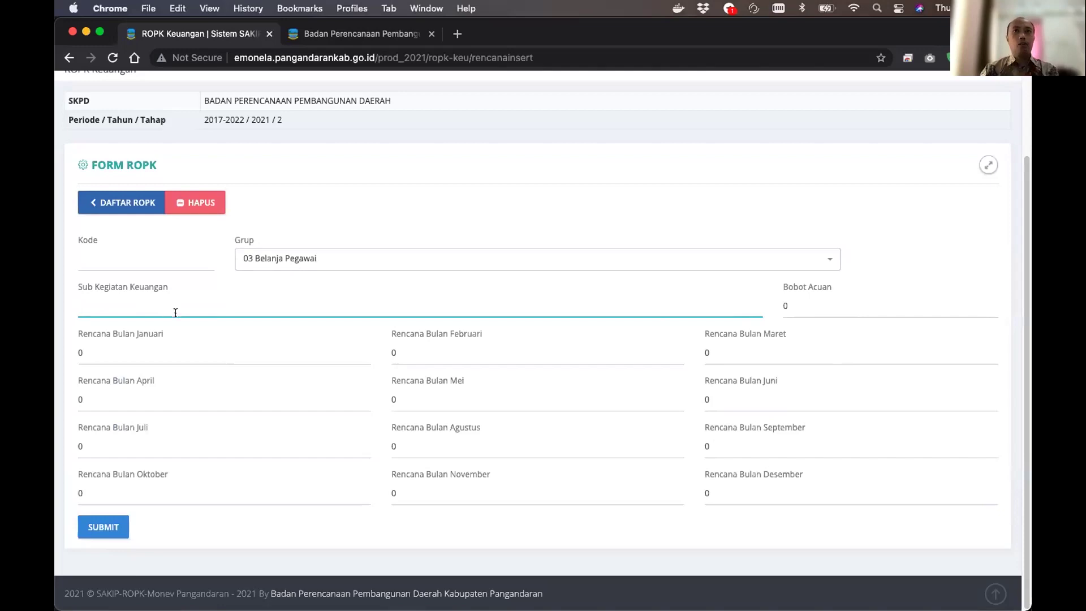
pyautogui.click(839, 308)
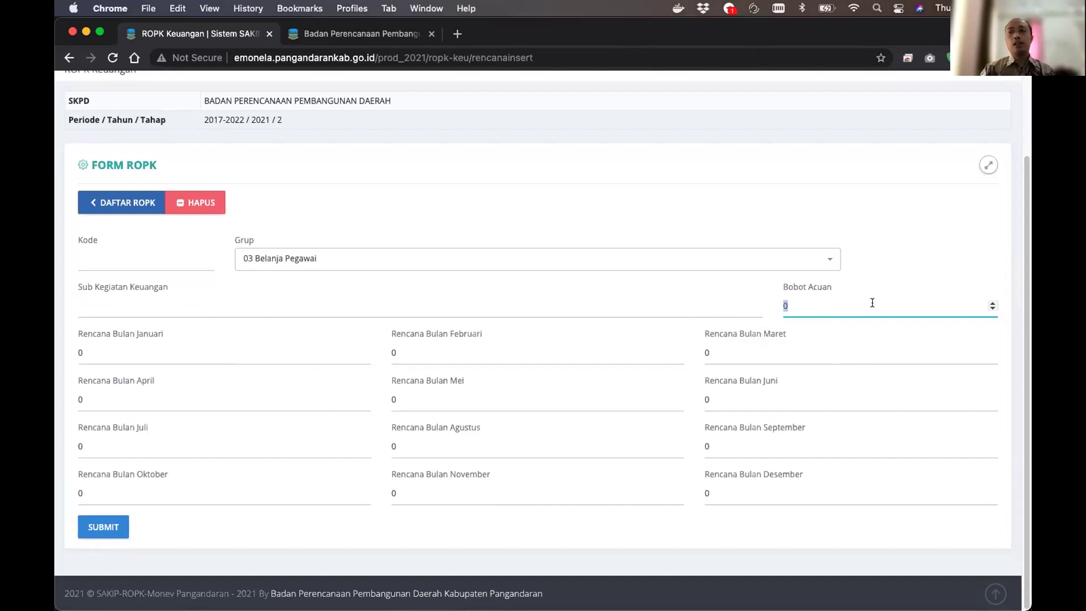
pyautogui.click(461, 189)
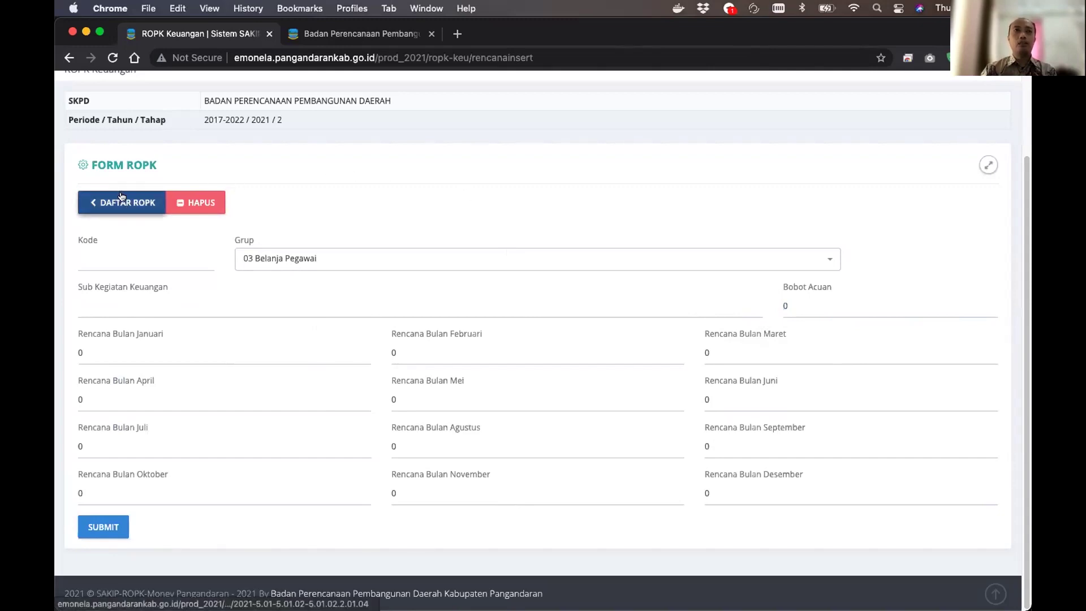
# Inspect the blank form's Bobot Acuan and January-to-December monthly plan fields, and return to the financial plan without submitting
pyautogui.click(798, 307)
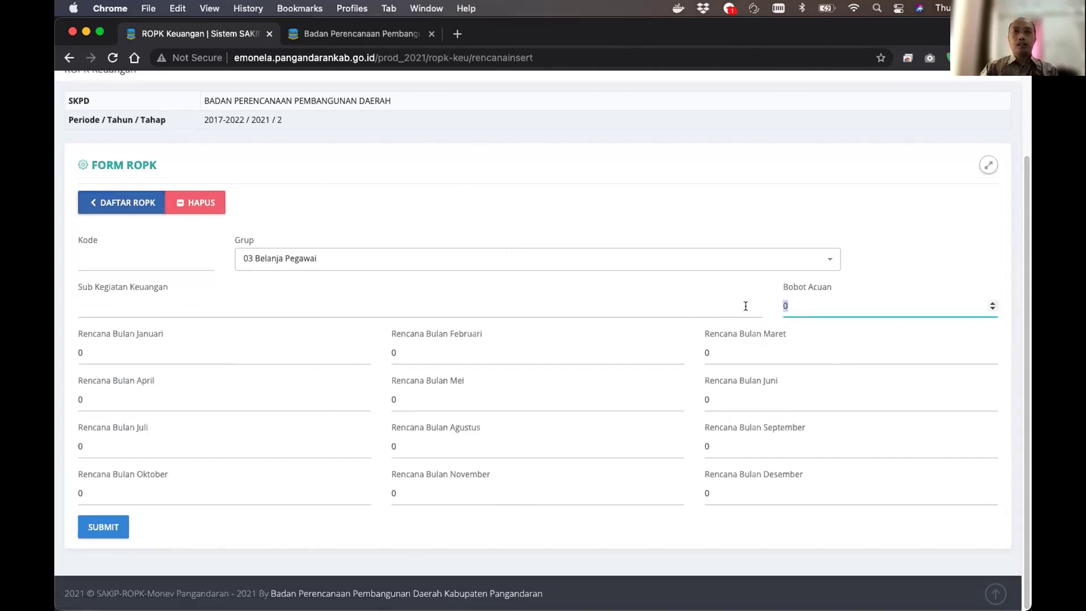
pyautogui.click(719, 309)
pyautogui.press('Tab')
pyautogui.click(130, 348)
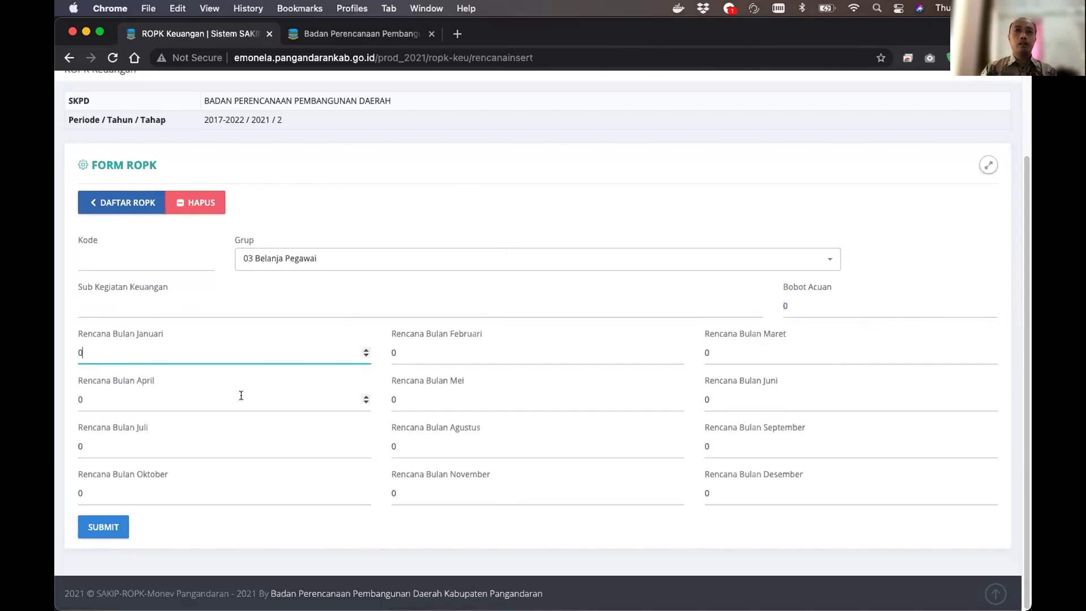
pyautogui.doubleClick(783, 502)
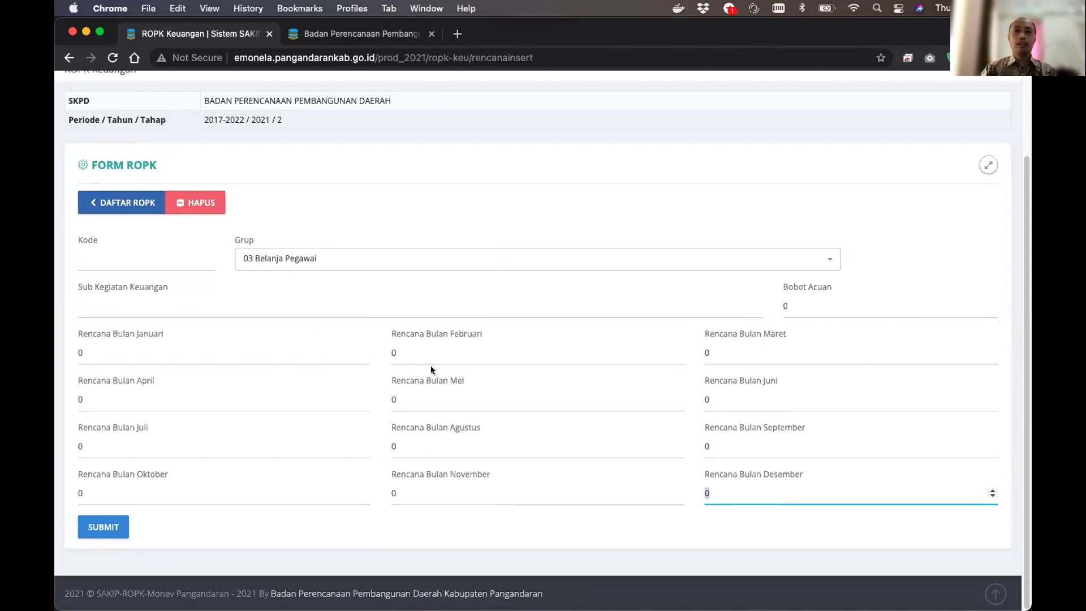
pyautogui.click(102, 203)
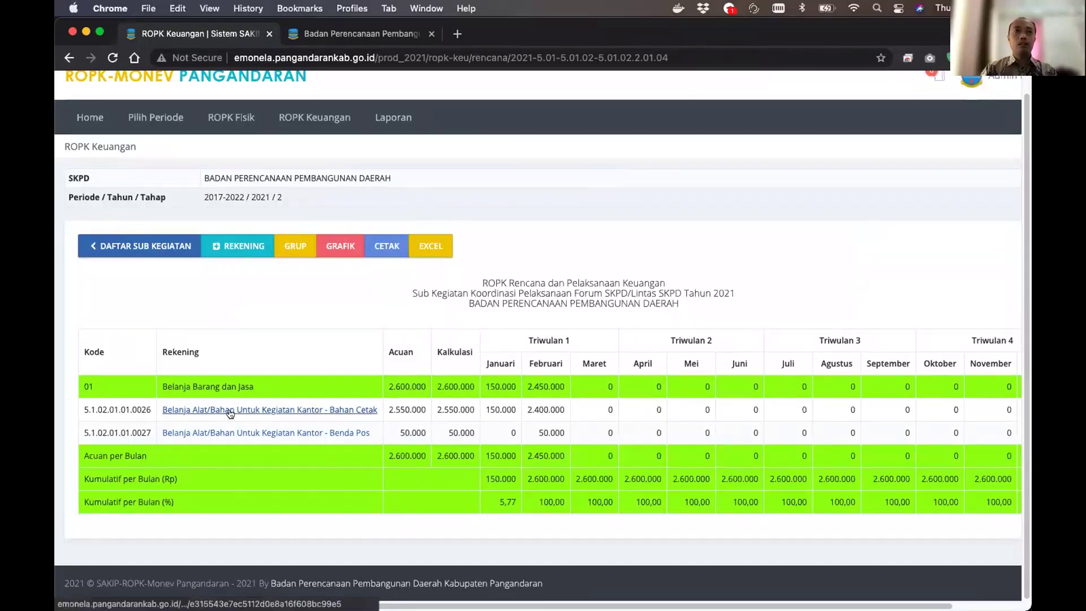
# Open the Bahan Cetak account's form, check its Bobot Acuan against the January and February plan amounts, and return to the plan
pyautogui.click(304, 410)
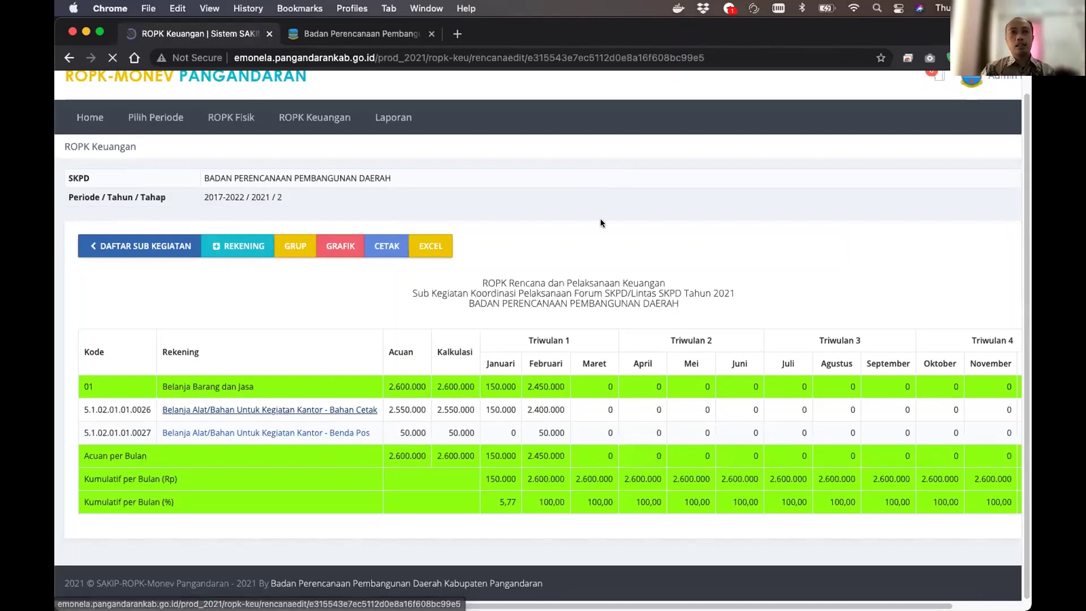
pyautogui.scroll(-3, 600, 223)
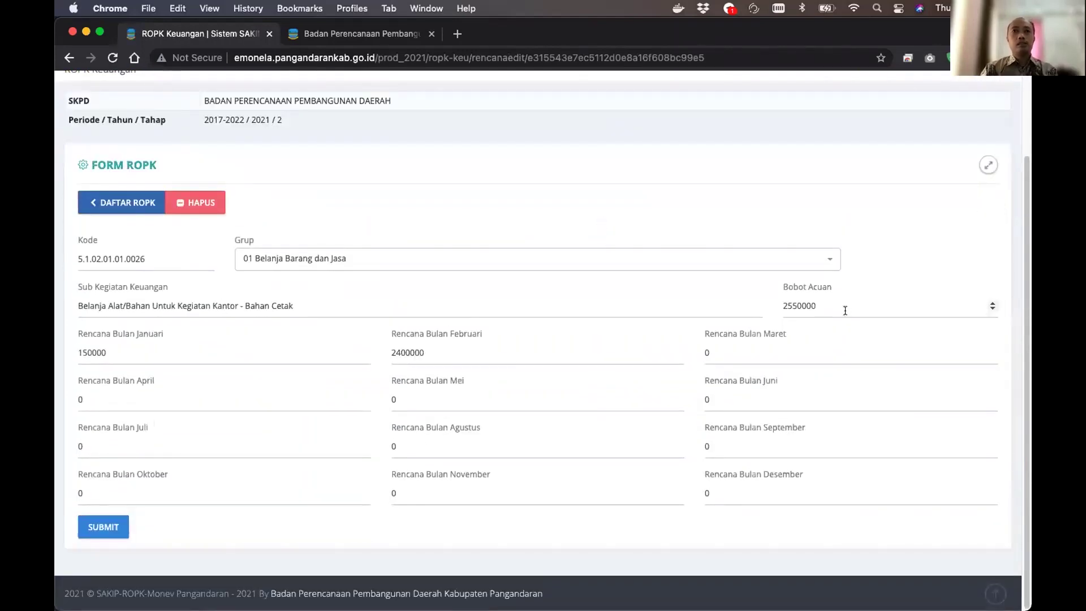
pyautogui.doubleClick(796, 305)
pyautogui.click(805, 305)
pyautogui.click(123, 357)
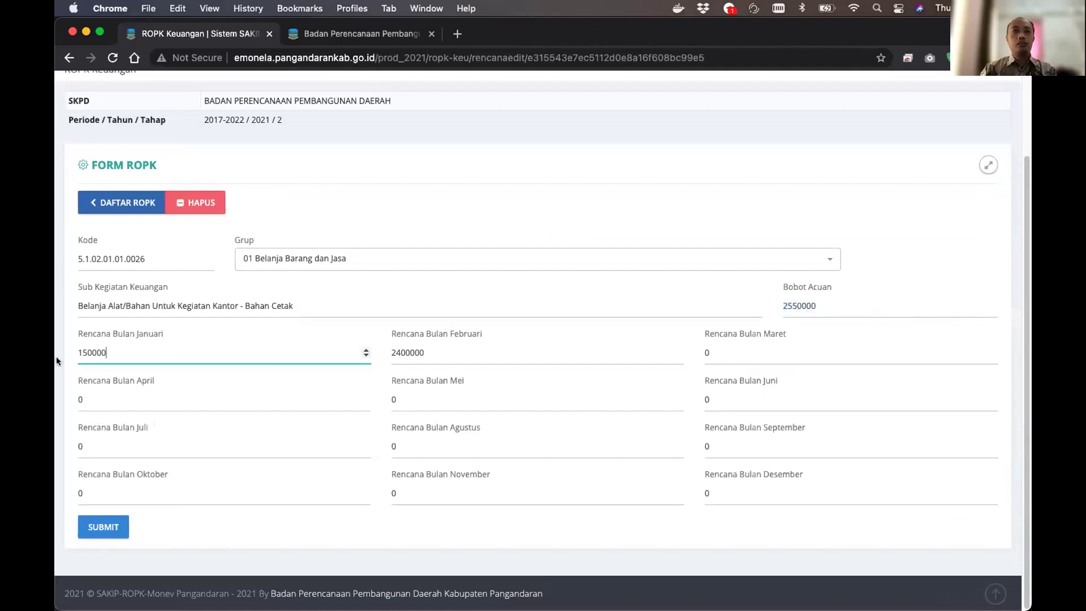
pyautogui.doubleClick(96, 353)
pyautogui.doubleClick(410, 352)
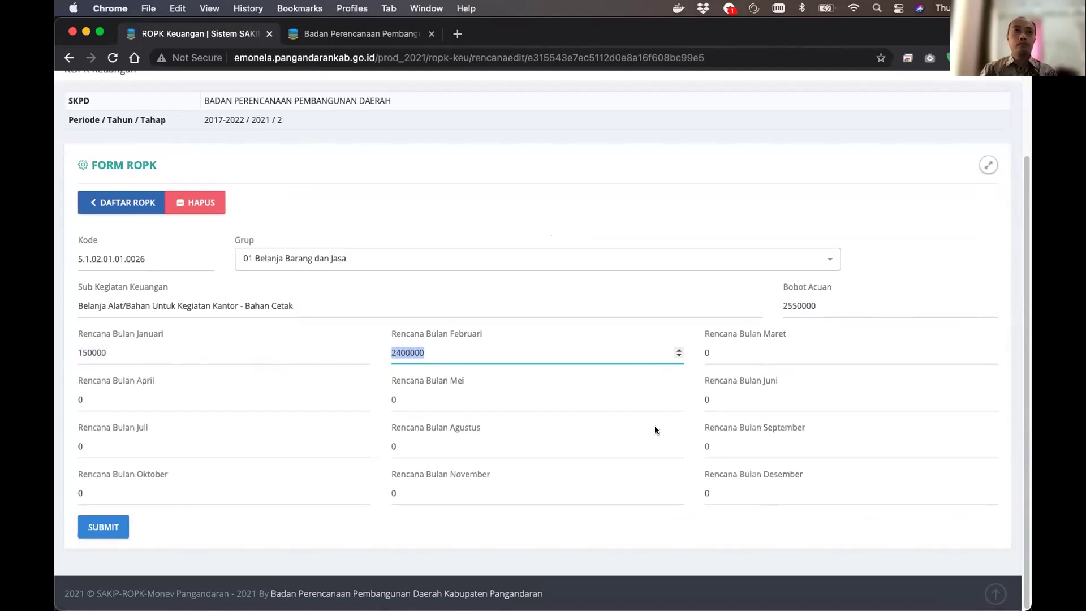
pyautogui.click(111, 206)
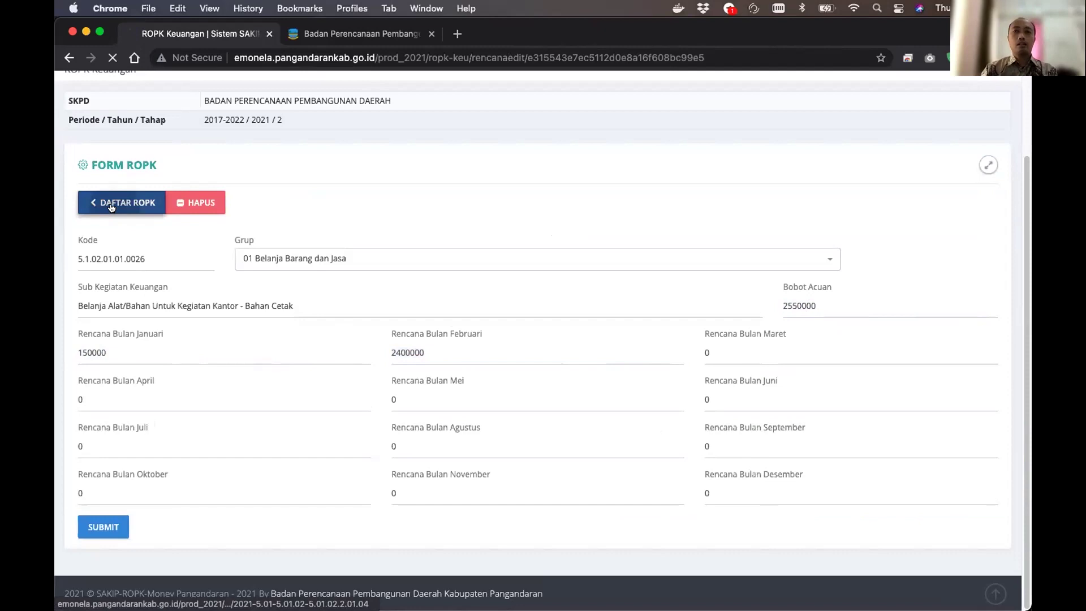
pyautogui.scroll(-1, 806, 252)
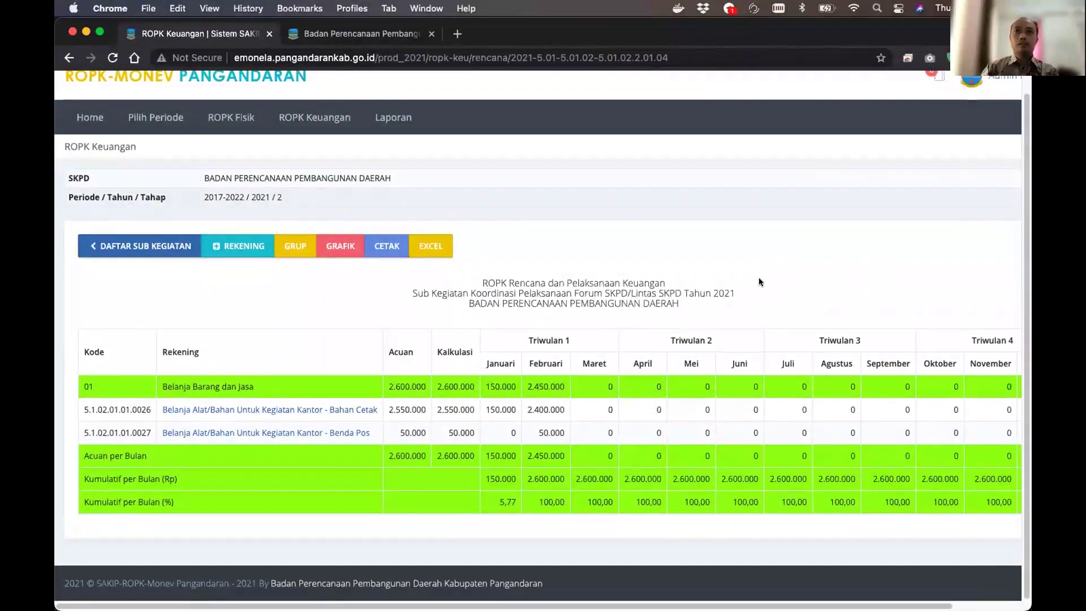
# Reopen the Koordinasi Pelaksanaan Forum SKPD/Lintas SKPD plan from the sub-activity list and compare its Acuan and Kalkulasi totals and February cumulative amount
pyautogui.click(108, 235)
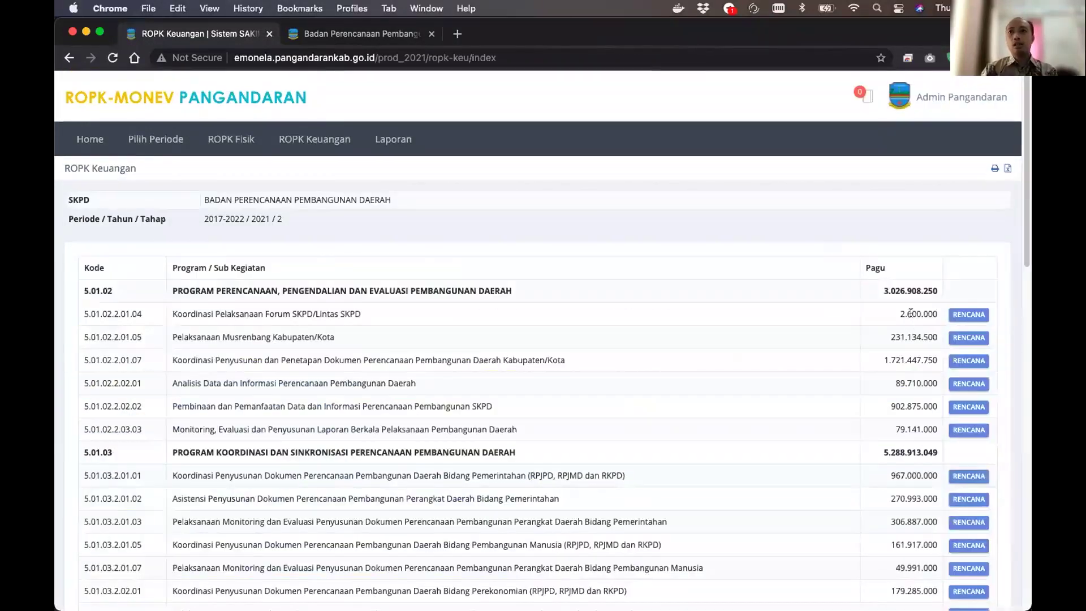
pyautogui.click(968, 314)
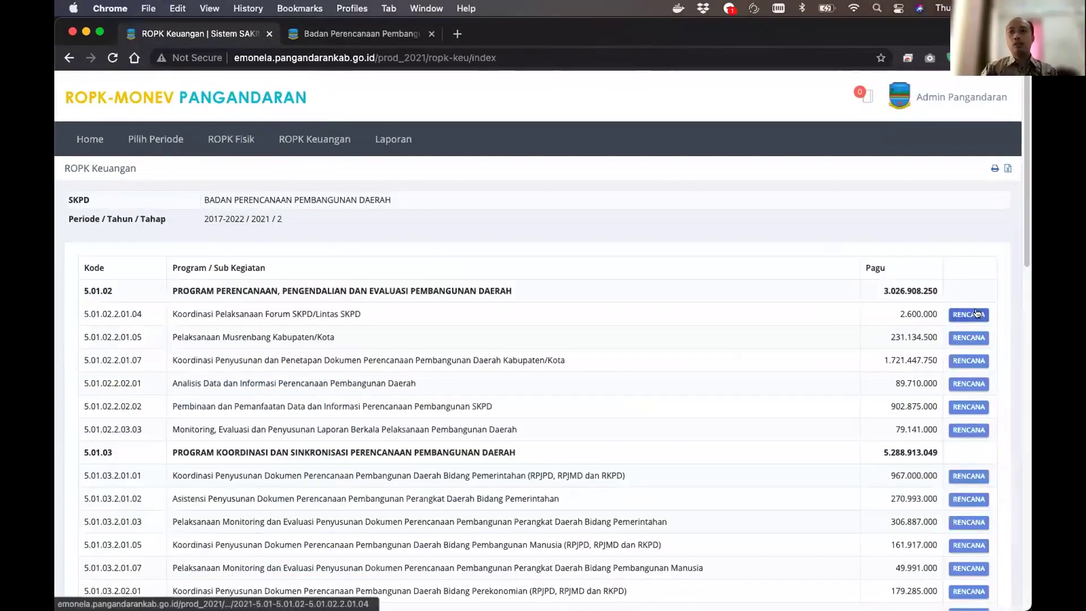
pyautogui.scroll(-1, 670, 236)
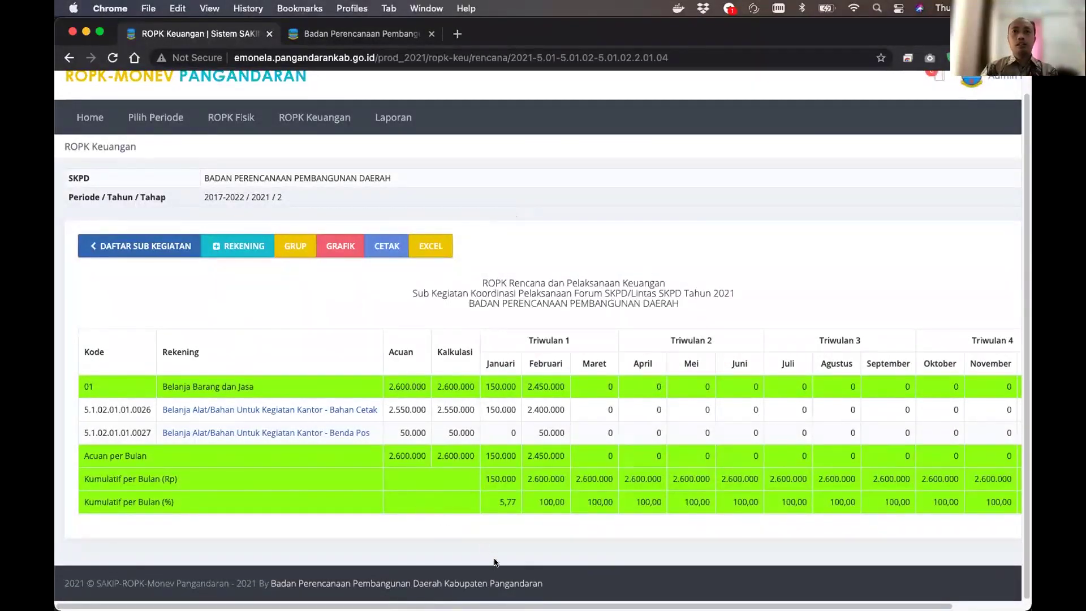
pyautogui.hscroll(3, 530, 477)
pyautogui.hscroll(-3, 529, 477)
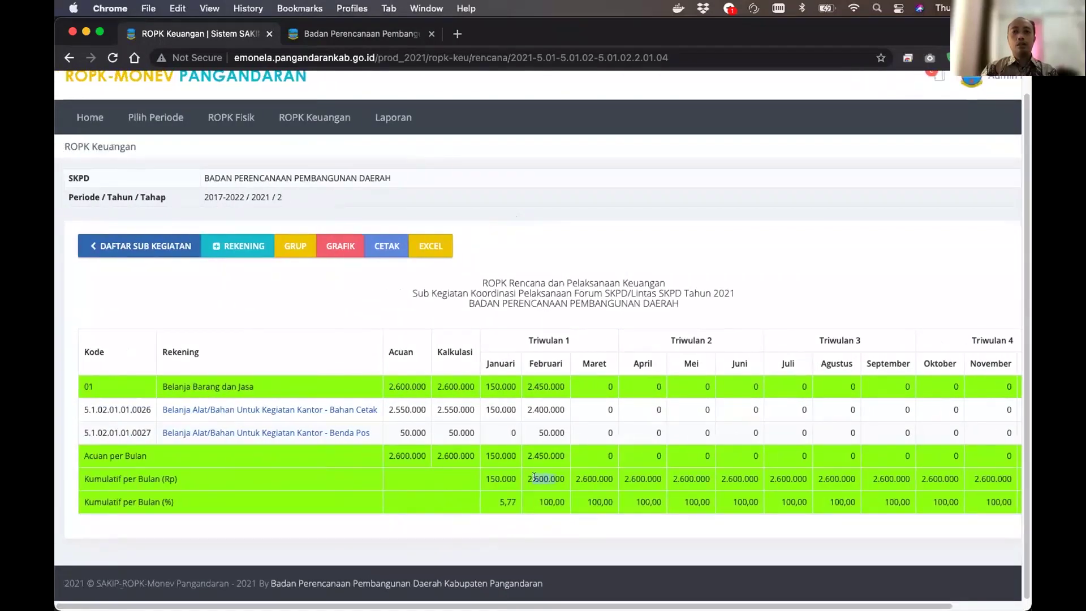
pyautogui.moveTo(562, 479); pyautogui.dragTo(565, 479)
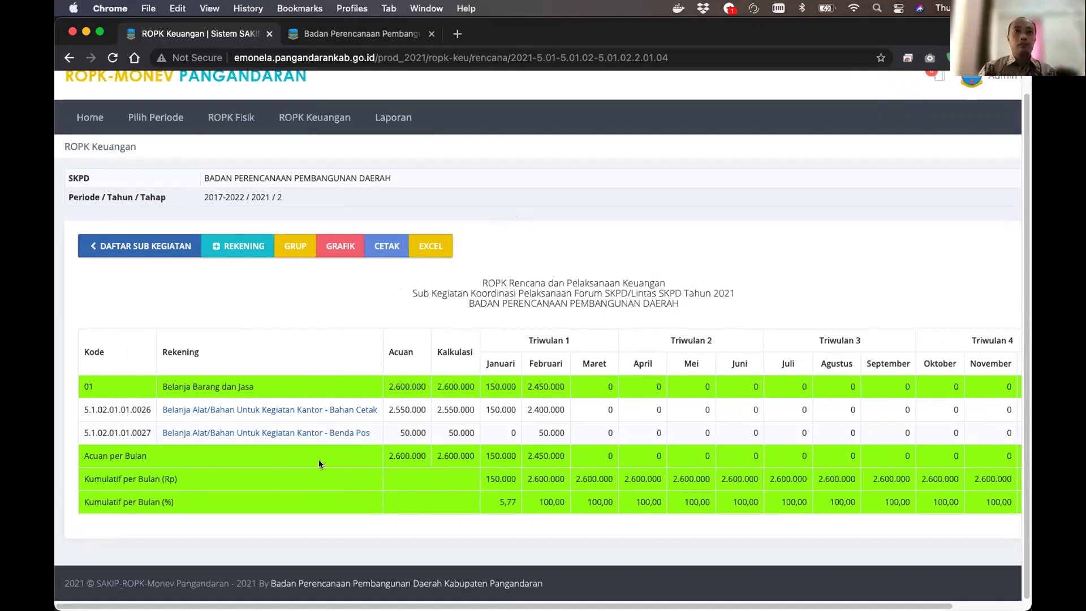
pyautogui.moveTo(82, 453); pyautogui.dragTo(254, 461)
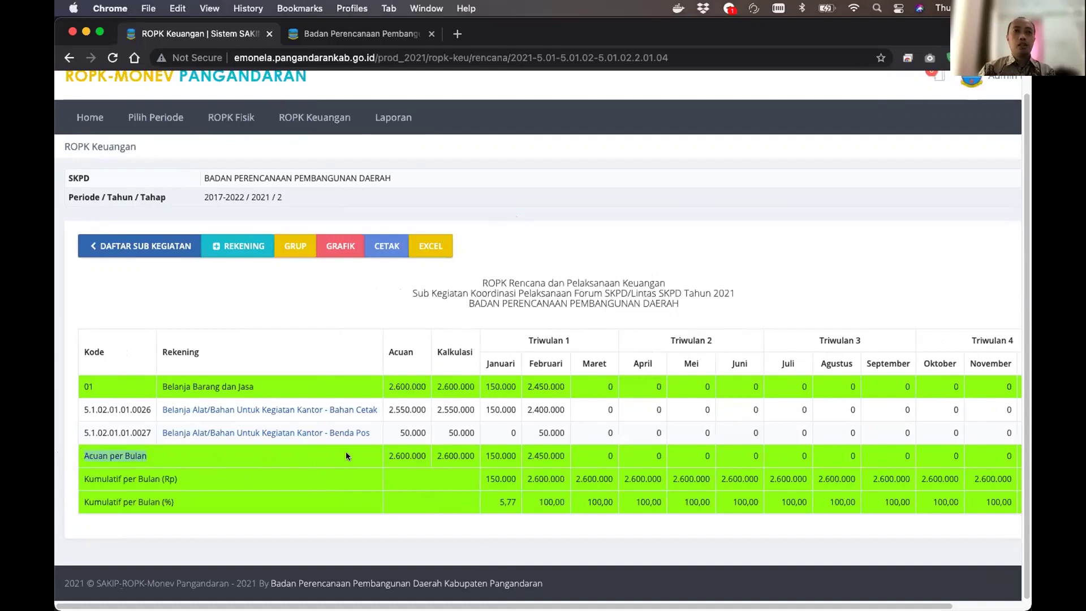
pyautogui.moveTo(386, 453); pyautogui.dragTo(461, 453)
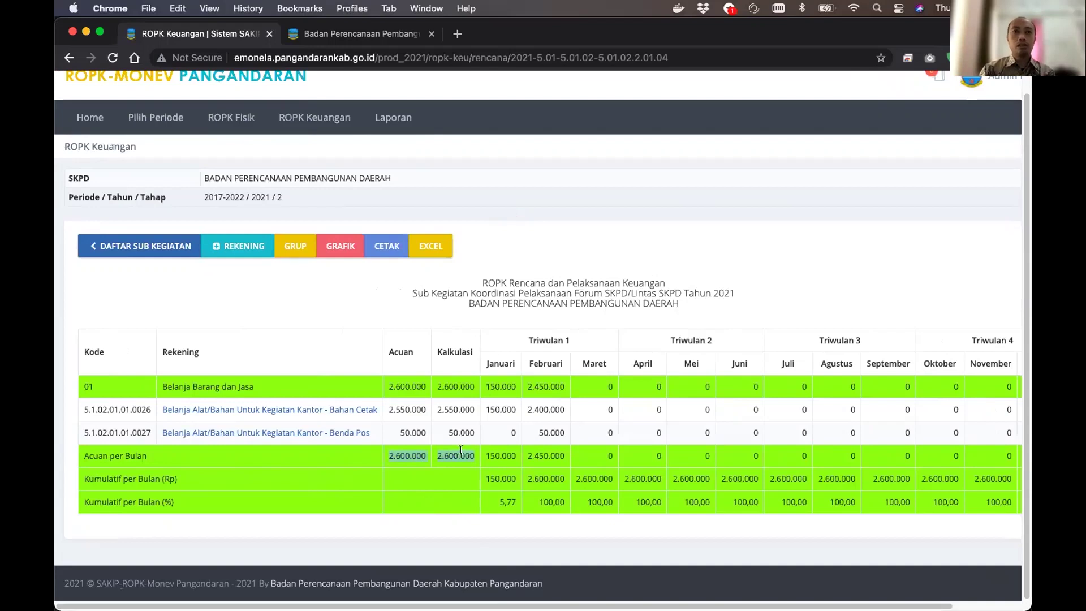
# Set the February plan of the Benda Pos account to 40000 and submit the form
pyautogui.click(298, 432)
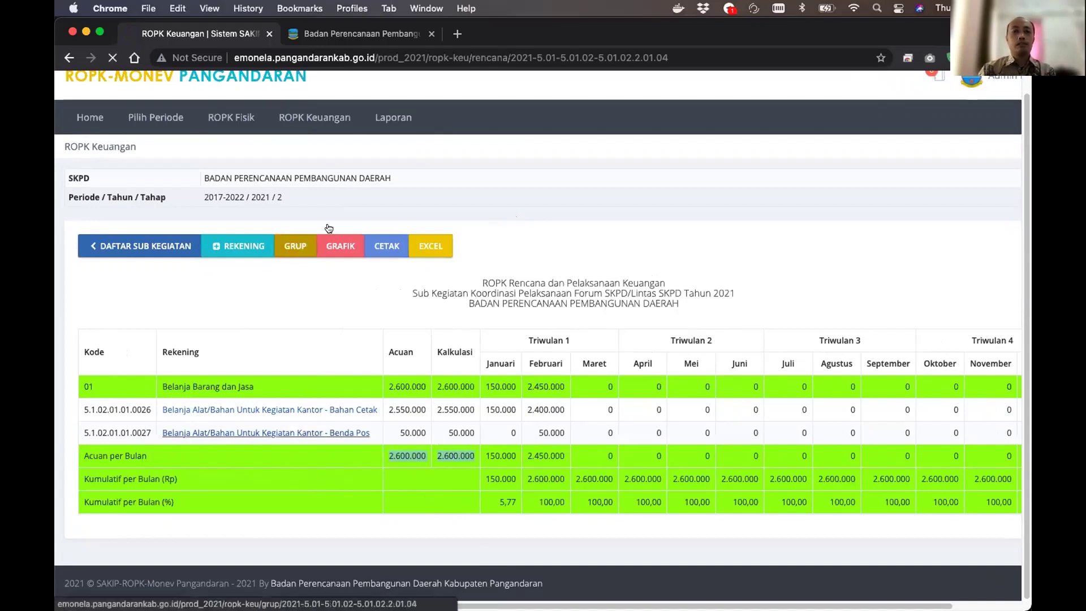
pyautogui.click(427, 454)
pyautogui.press('Home')
pyautogui.press('Delete')
pyautogui.write('4')
pyautogui.click(461, 247)
pyautogui.scroll(-3, 460, 247)
pyautogui.click(104, 527)
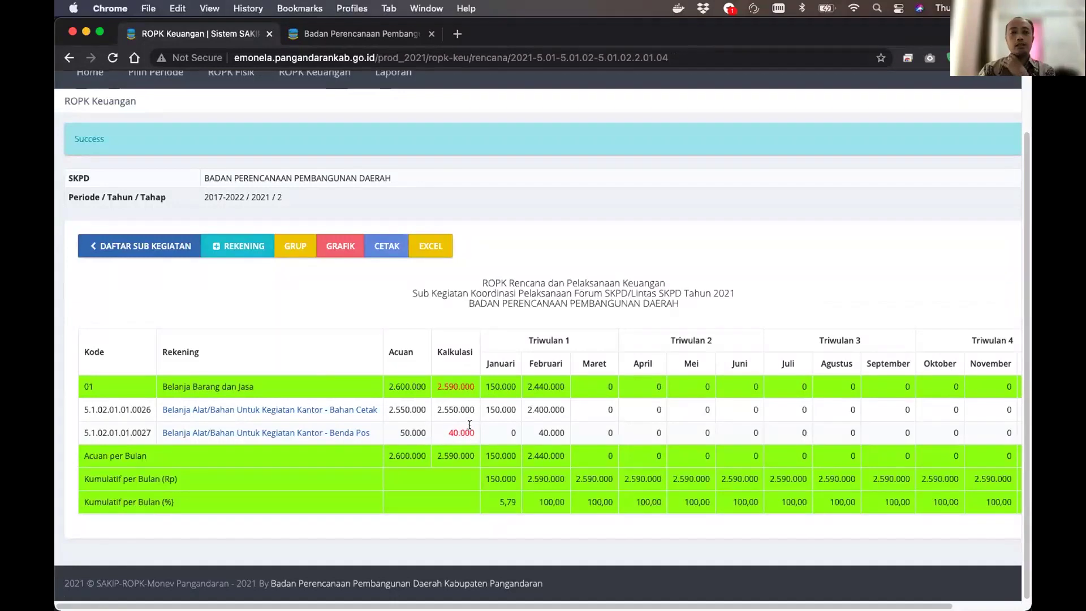
# Set the Benda Pos account's February plan back to 50000 and submit the form
pyautogui.click(338, 435)
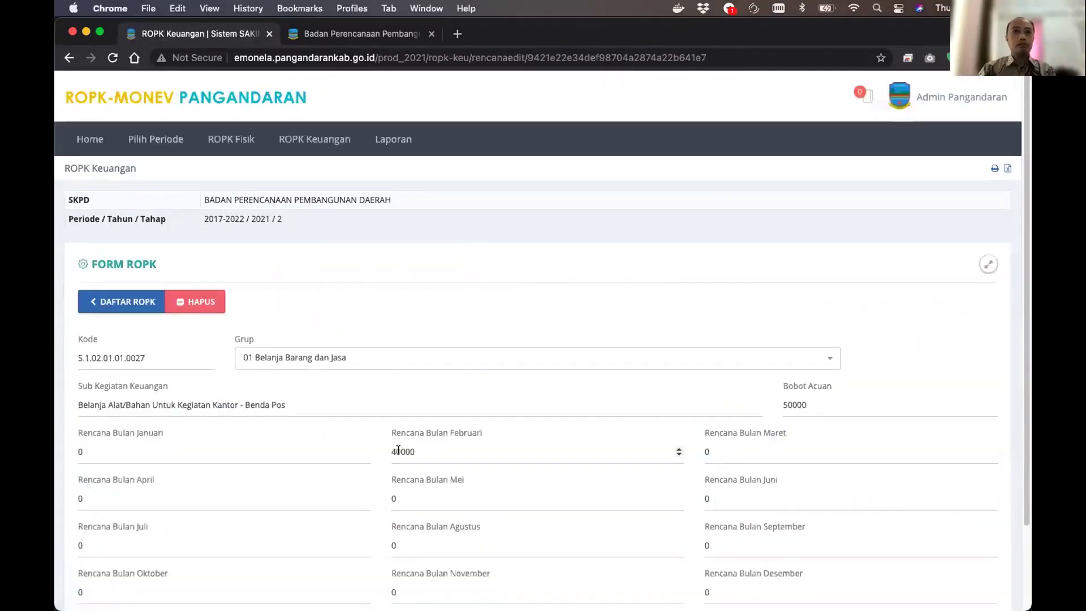
pyautogui.moveTo(394, 447); pyautogui.dragTo(382, 452)
pyautogui.write('5')
pyautogui.click(474, 291)
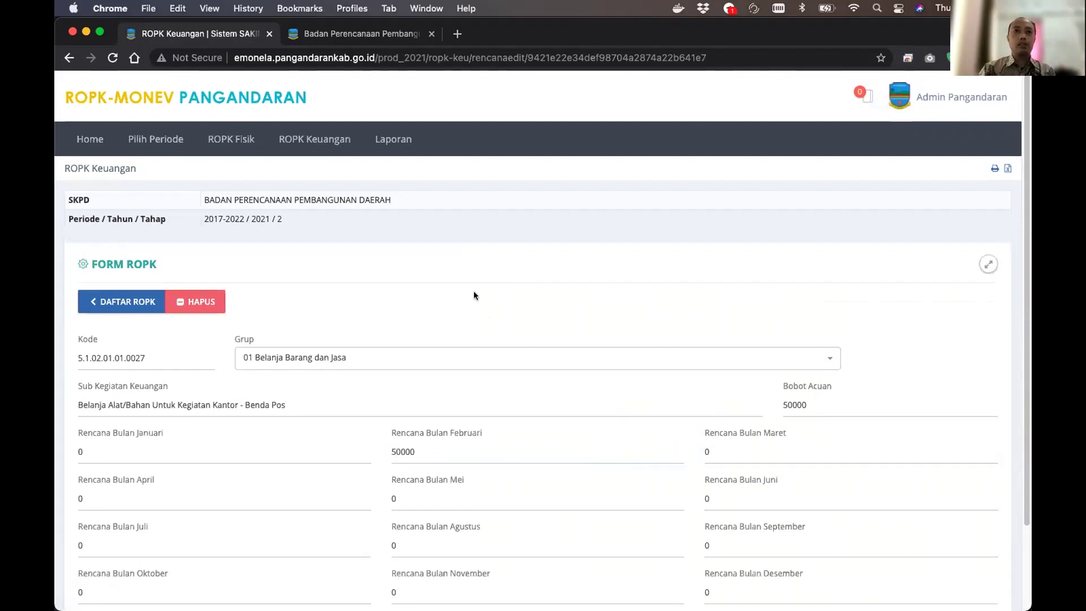
pyautogui.scroll(-3, 473, 290)
pyautogui.click(103, 527)
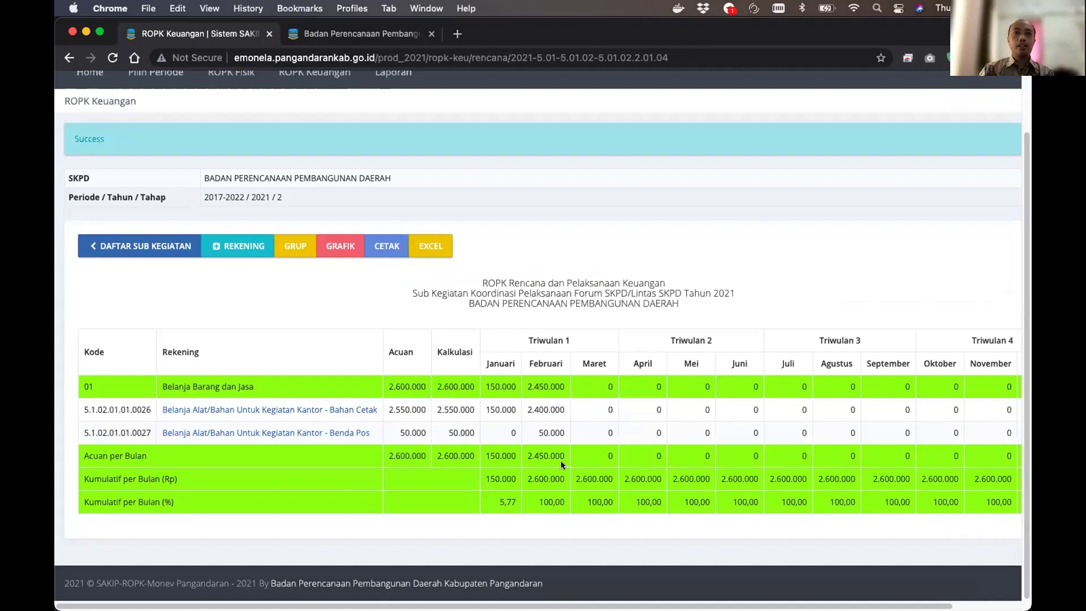
# Review the plan's monthly cumulative rows in rupiah and percent, following the rupiah amounts through December
pyautogui.moveTo(171, 481); pyautogui.dragTo(205, 484)
pyautogui.moveTo(621, 476); pyautogui.dragTo(764, 473)
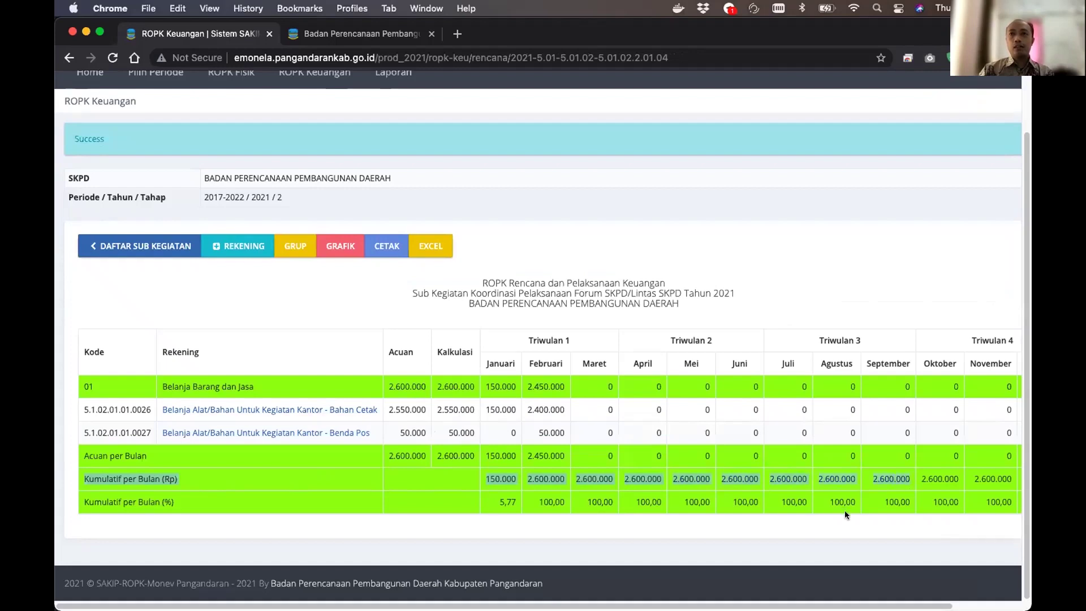
pyautogui.hscroll(3, 962, 473)
pyautogui.click(963, 473)
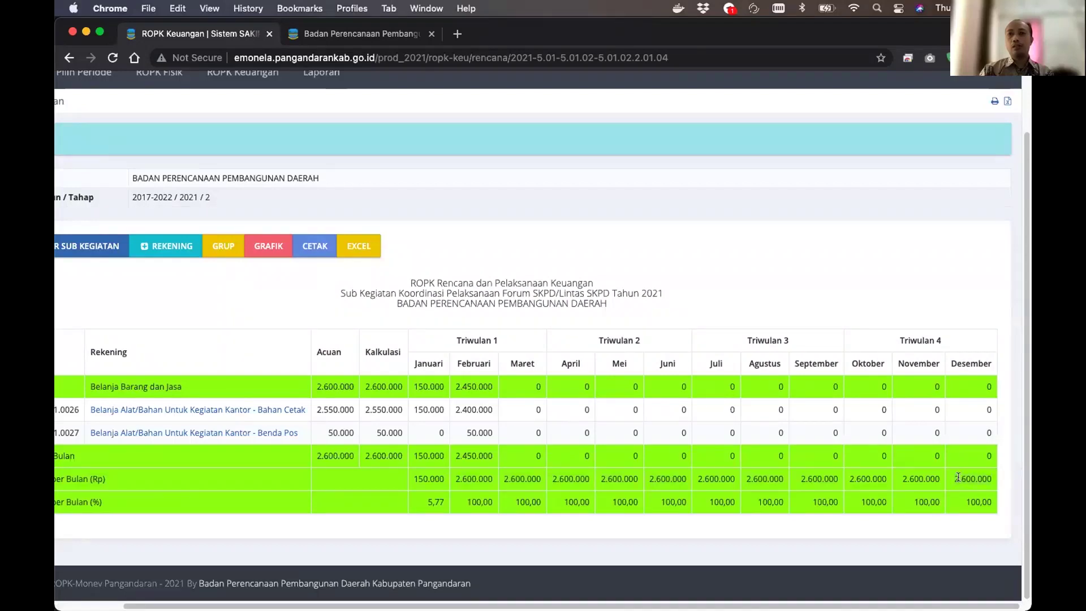
pyautogui.moveTo(982, 477); pyautogui.dragTo(997, 484)
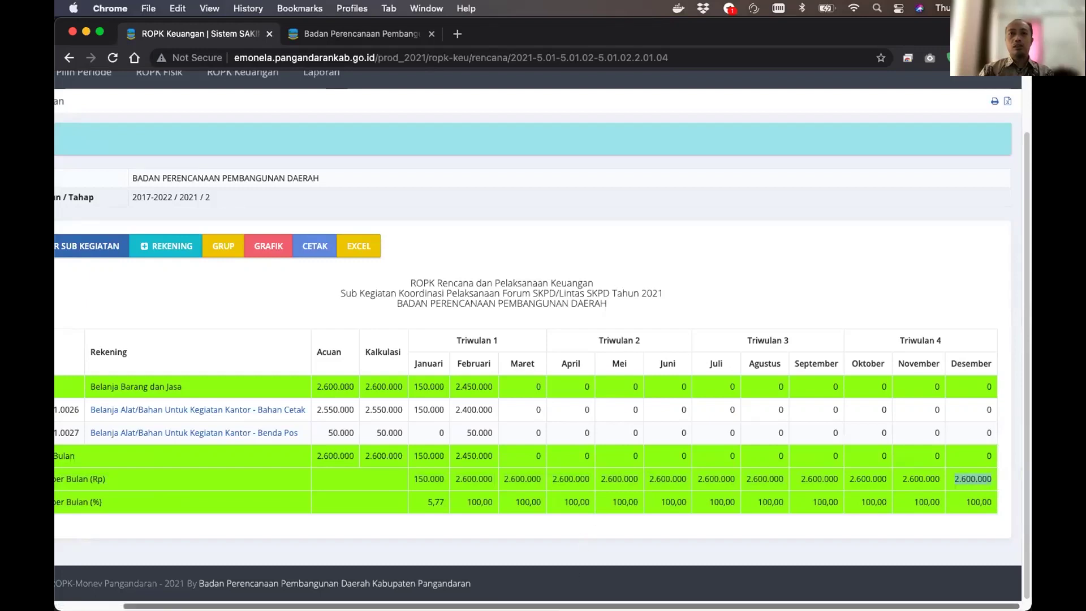
pyautogui.hscroll(-3, 543, 604)
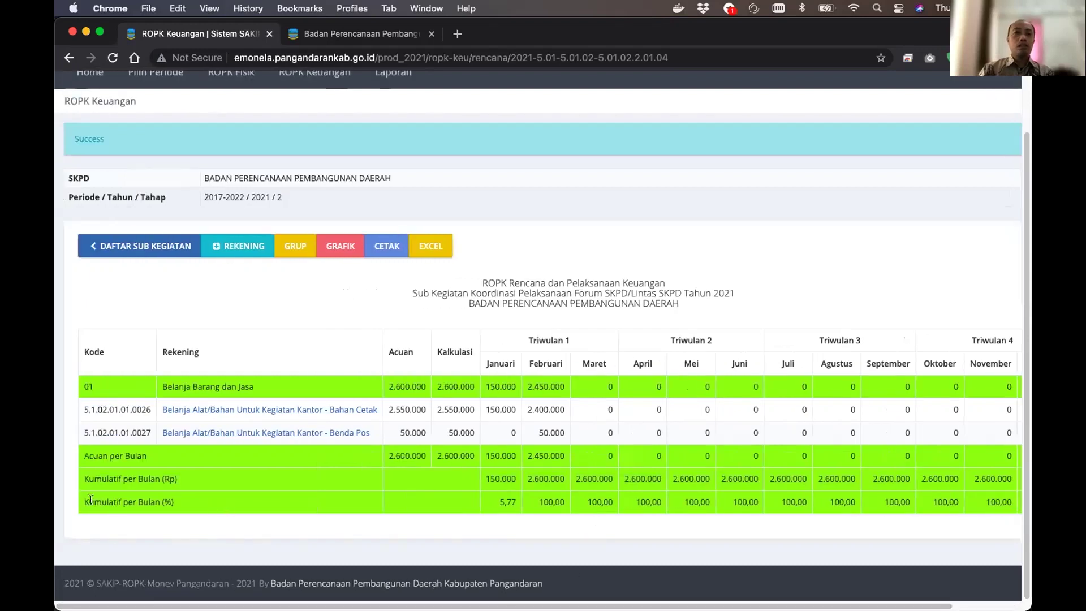
pyautogui.moveTo(81, 498); pyautogui.dragTo(162, 499)
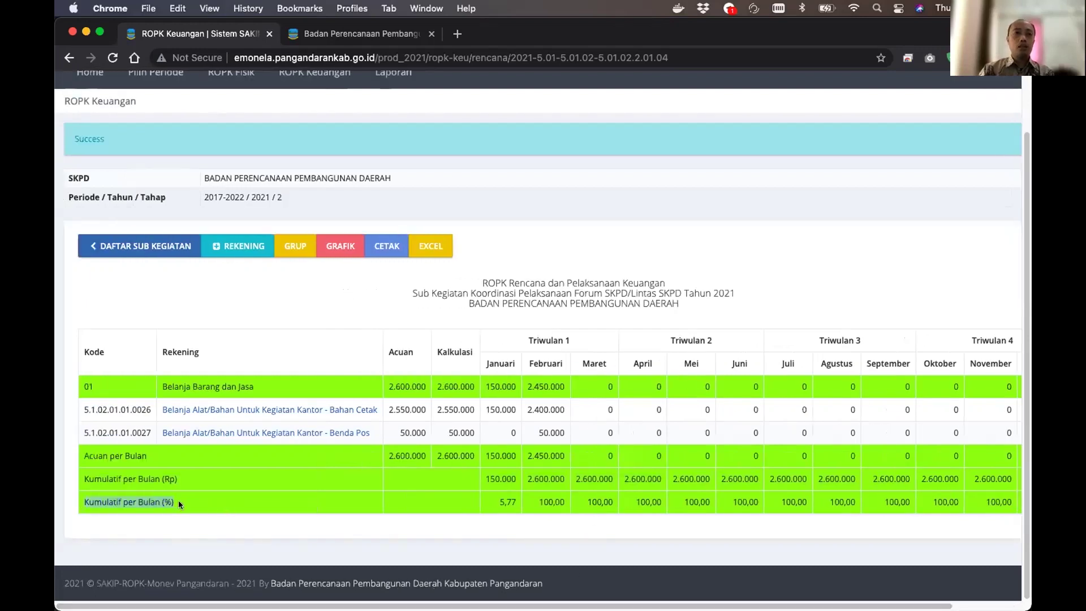
# Examine the plan's Kumulatif per Bulan (%) row, following the percentages through to December
pyautogui.click(202, 496)
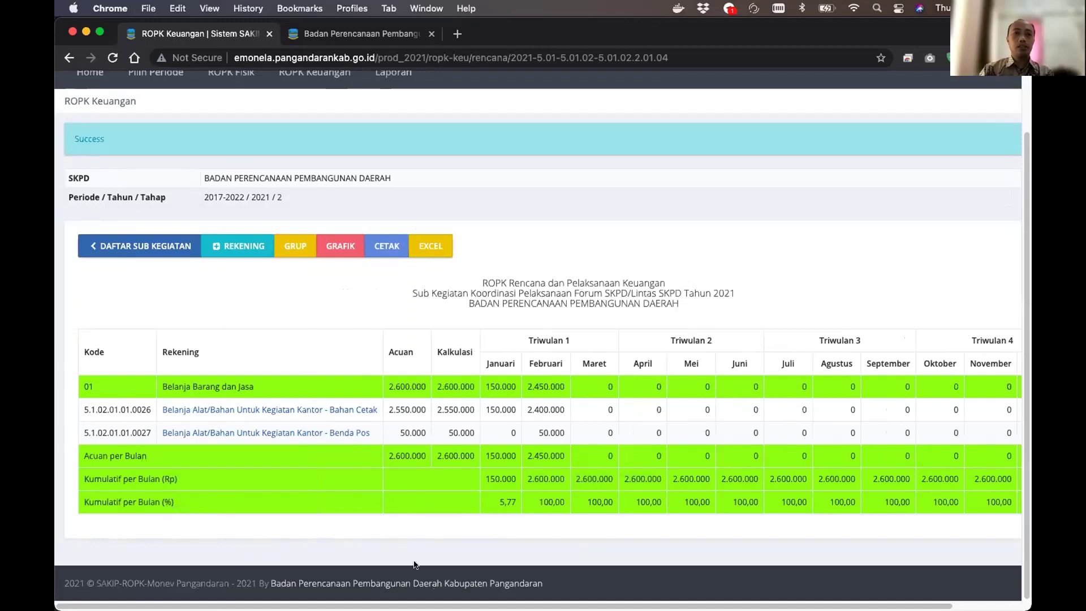
pyautogui.tripleClick(90, 500)
pyautogui.hscroll(3, 897, 586)
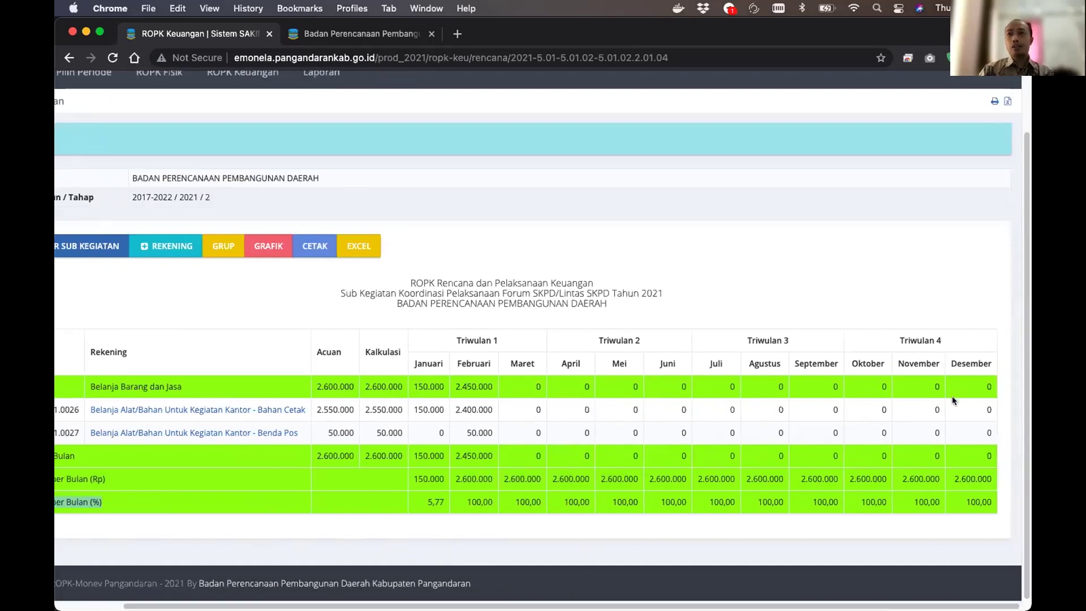
pyautogui.doubleClick(969, 499)
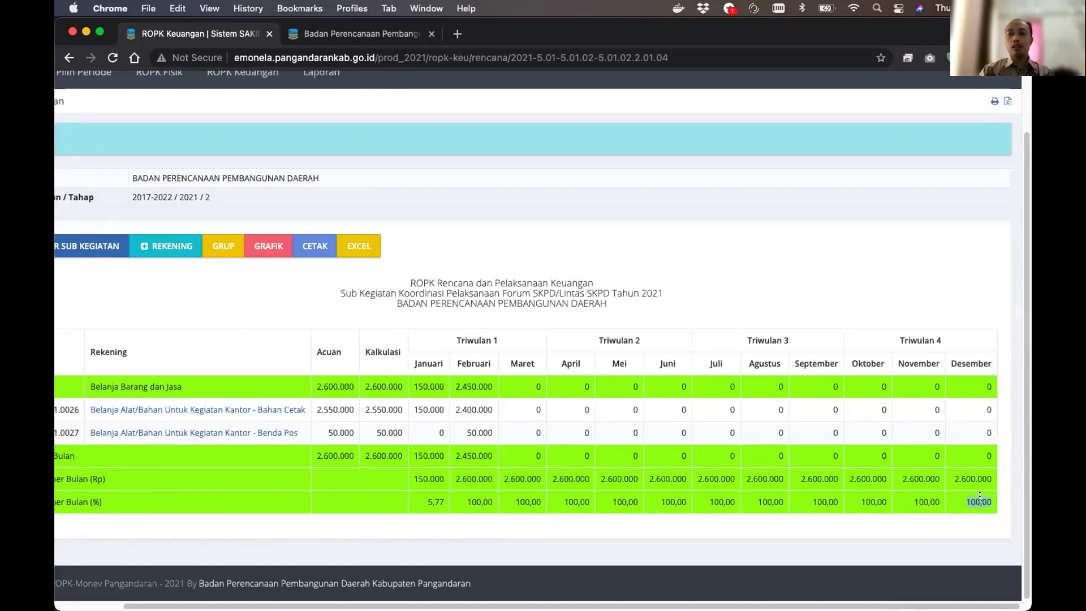
pyautogui.hscroll(-1, 979, 496)
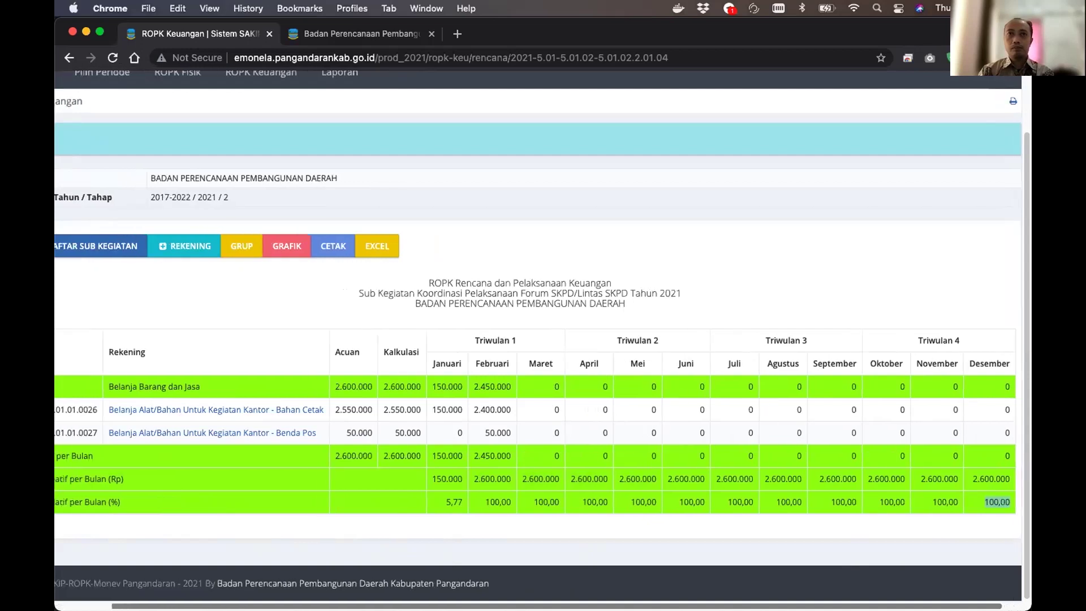
pyautogui.hscroll(-3, 537, 367)
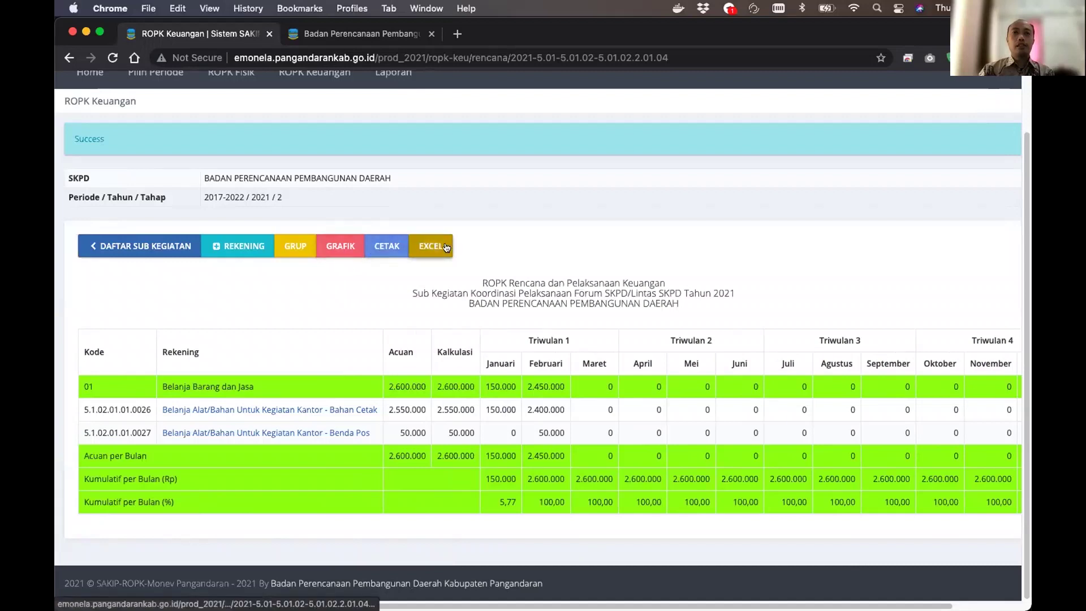
# View the financial plan's chart and its print version, returning to the plan after each
pyautogui.click(347, 248)
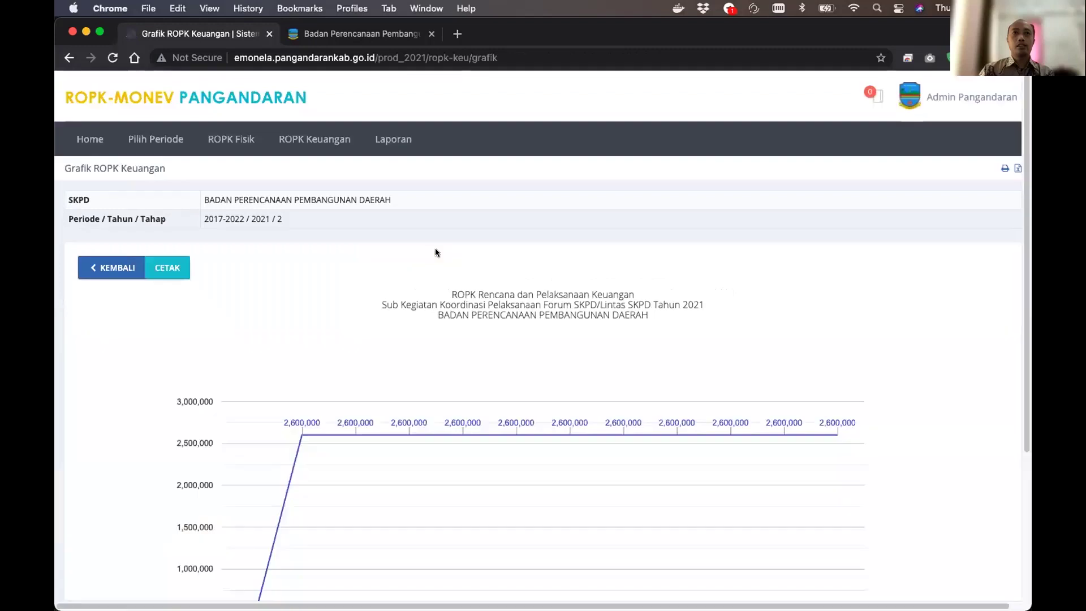
pyautogui.scroll(-3, 544, 225)
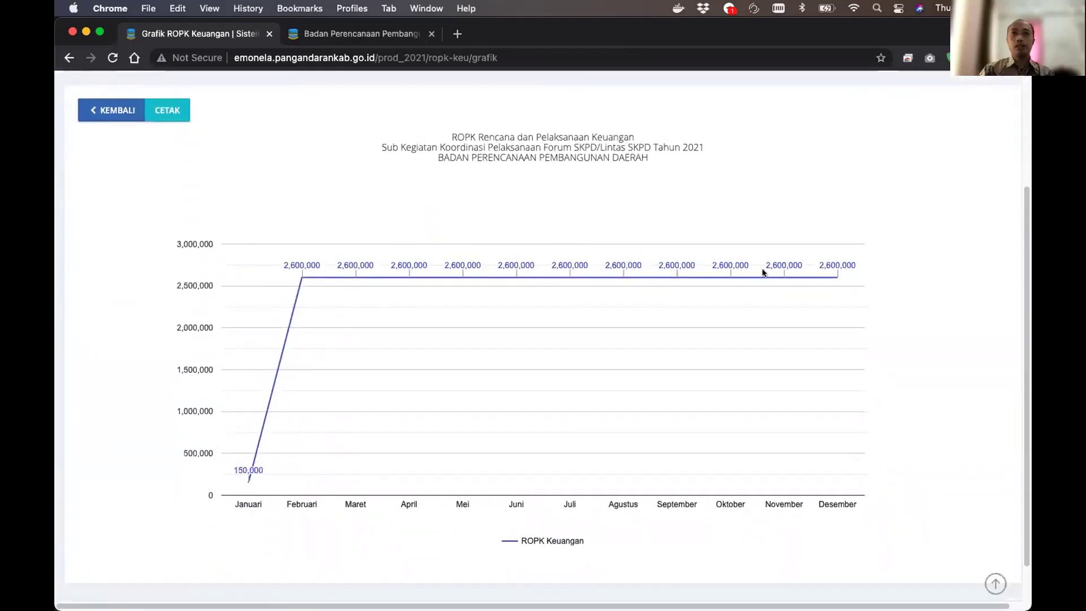
pyautogui.scroll(2, 307, 188)
pyautogui.click(101, 171)
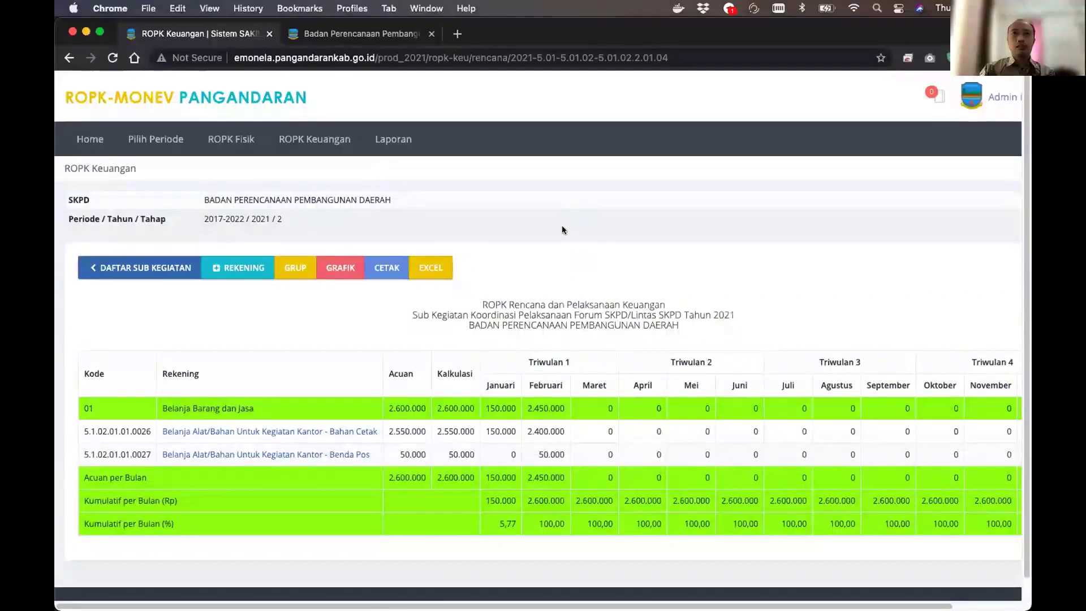
pyautogui.click(384, 270)
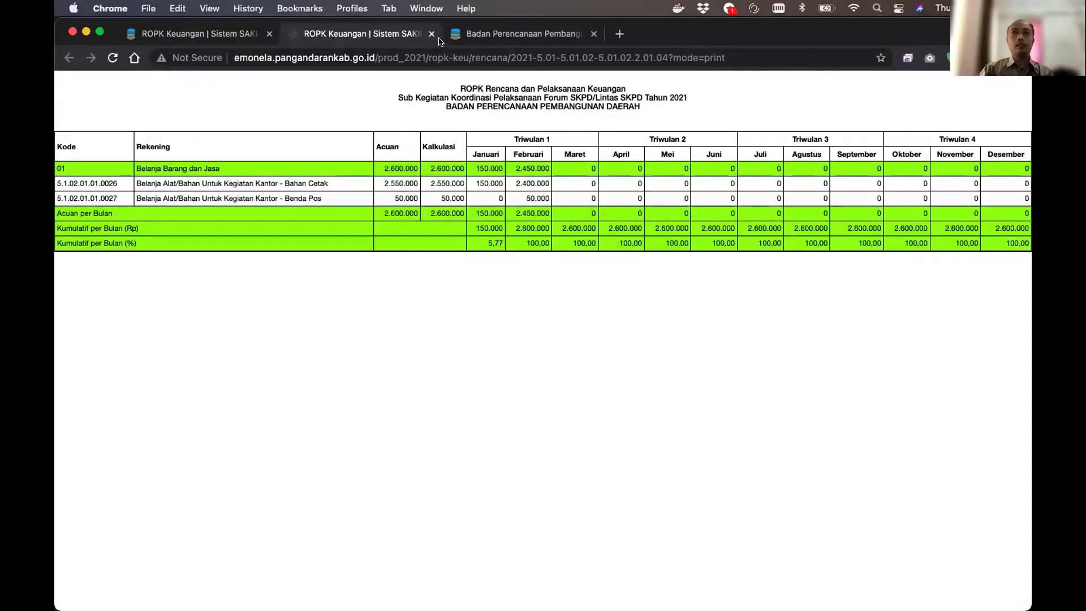
pyautogui.click(431, 36)
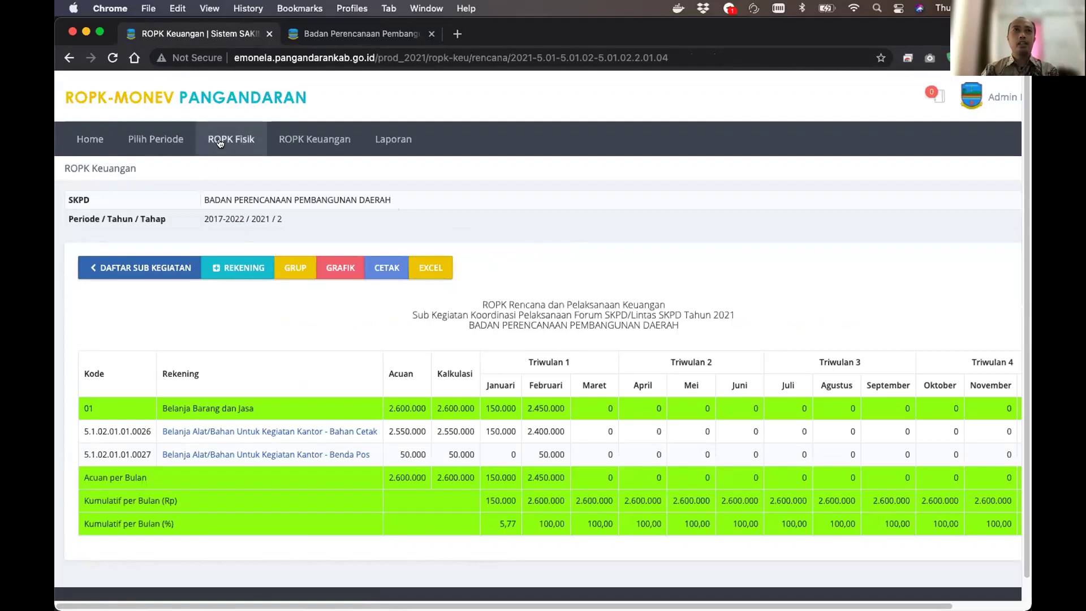
# Revisit the ROPK Fisik and ROPK Keuangan sub-activity lists, and open the Rekap ROPK Fisik report form
pyautogui.click(249, 141)
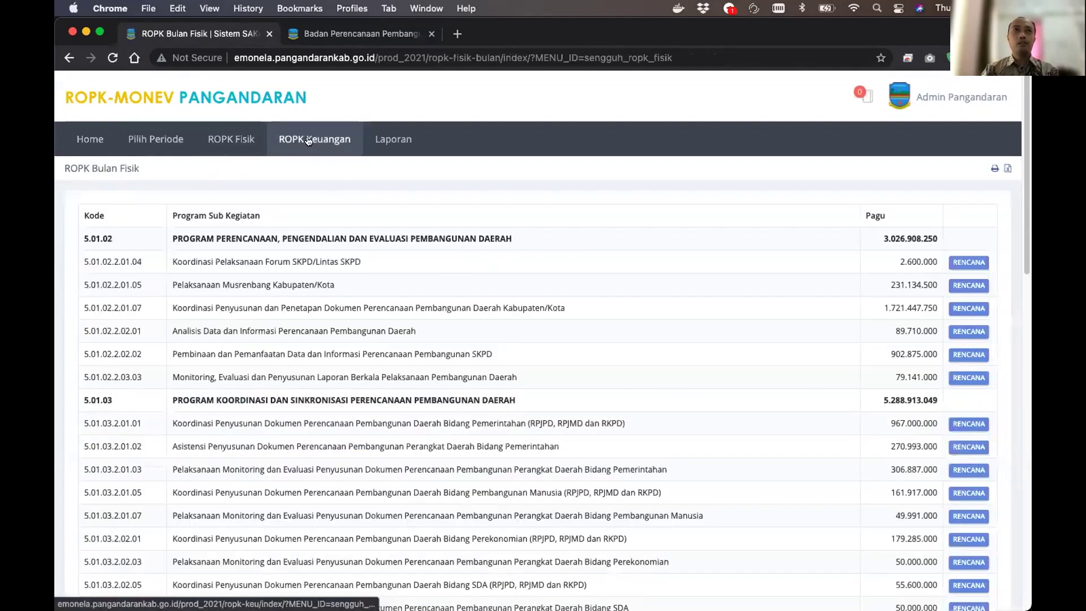
pyautogui.click(308, 142)
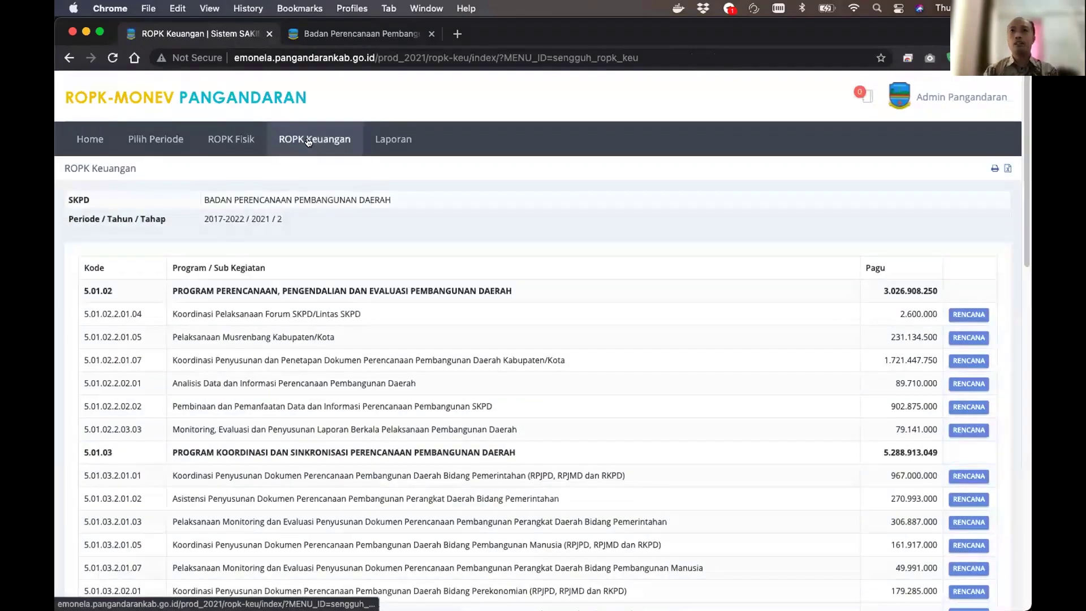
pyautogui.click(398, 142)
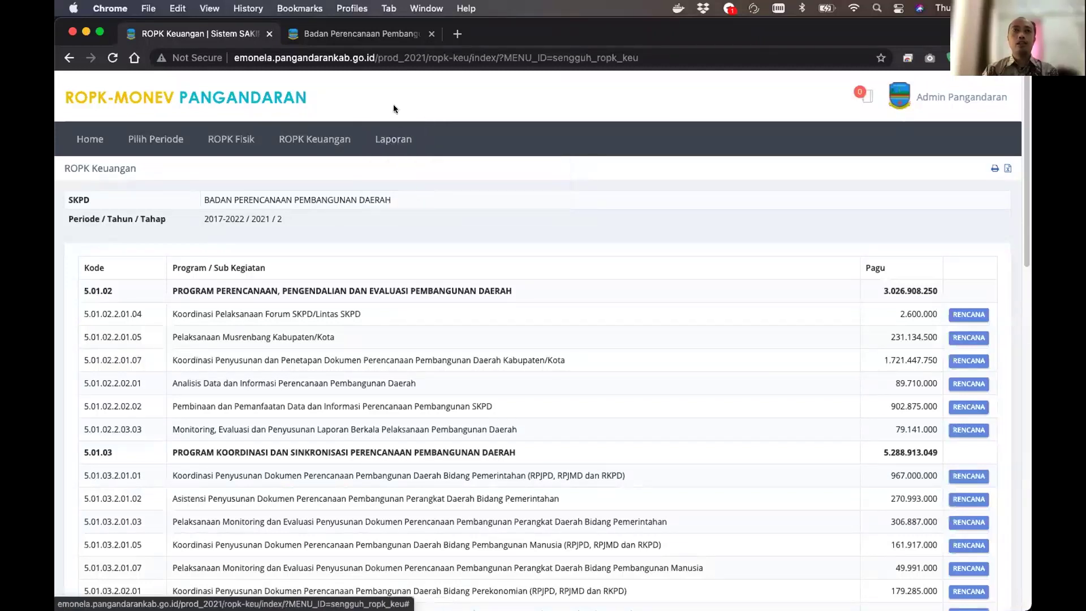
pyautogui.click(402, 169)
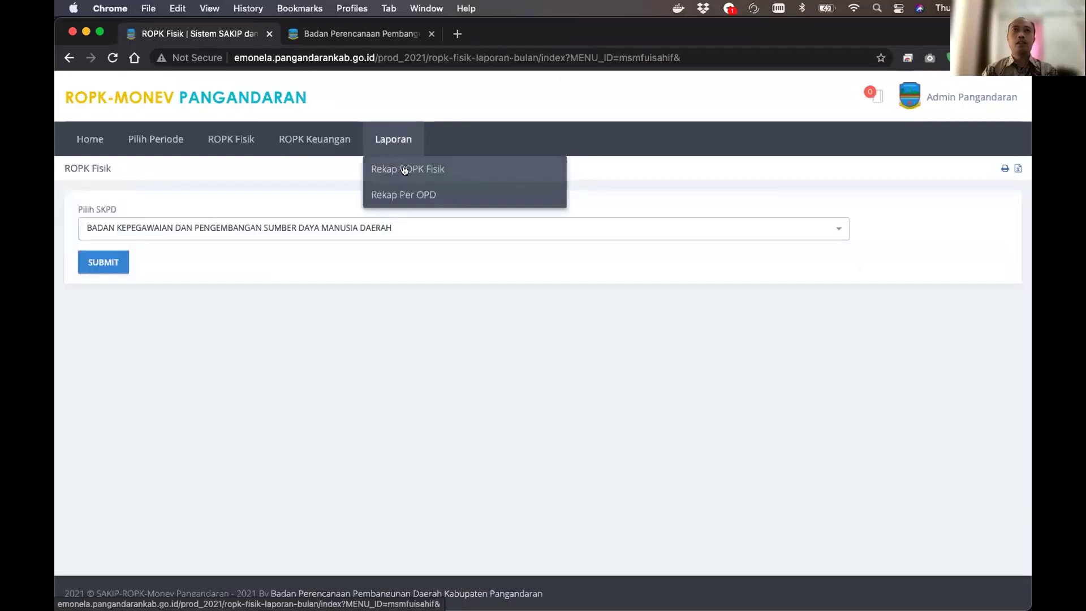
# Search the SKPD choices for "badan pe", select BADAN PERENCANAAN PEMBANGUNAN DAERAH and submit the physical plan report
pyautogui.click(221, 226)
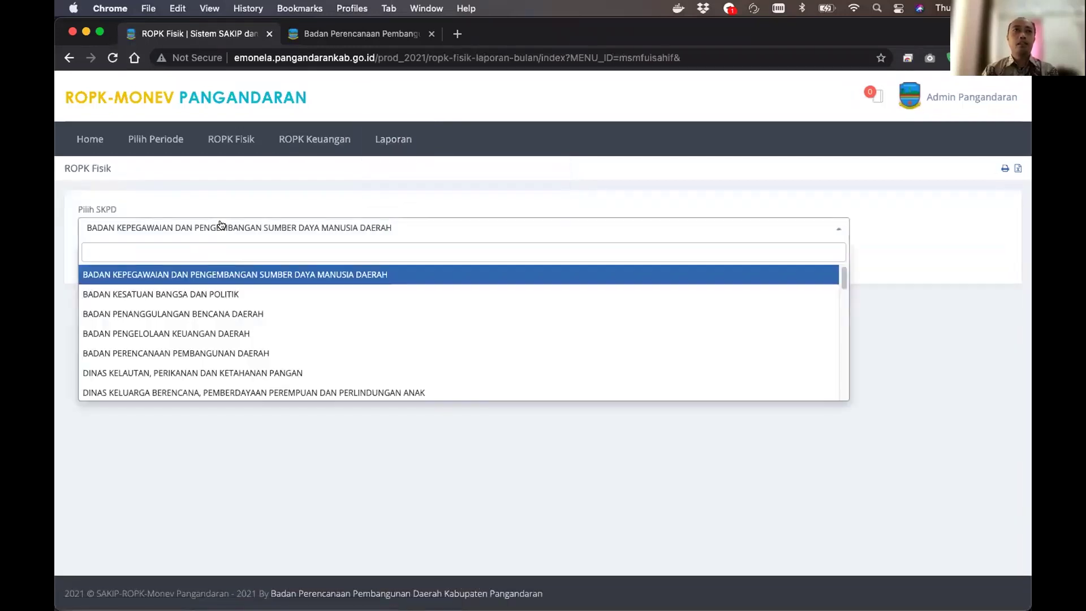
pyautogui.moveTo(393, 149)
pyautogui.scroll(-10, 351, 297)
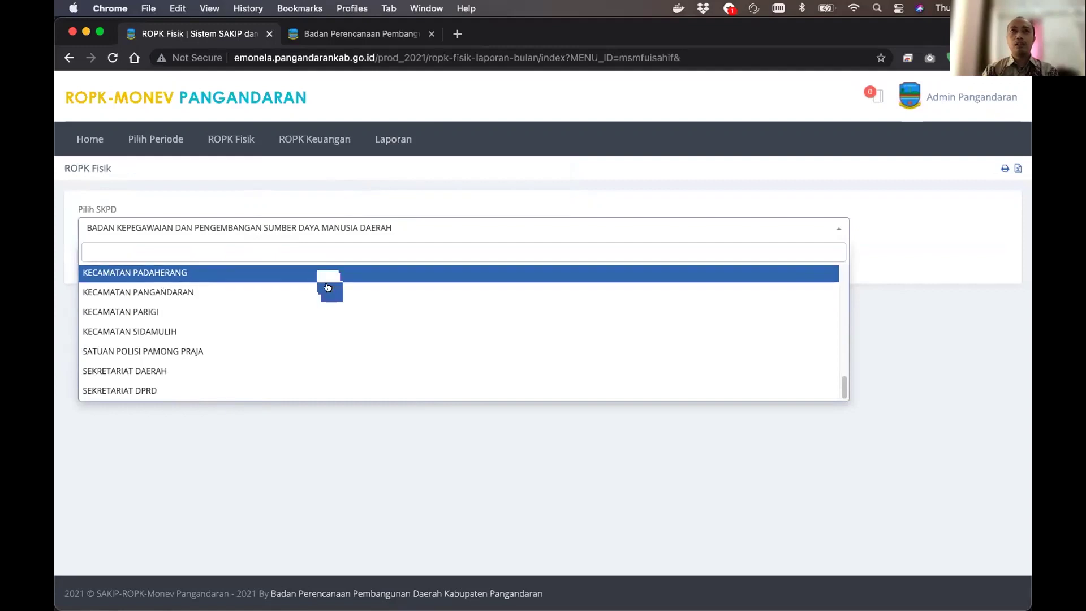
pyautogui.scroll(10, 393, 311)
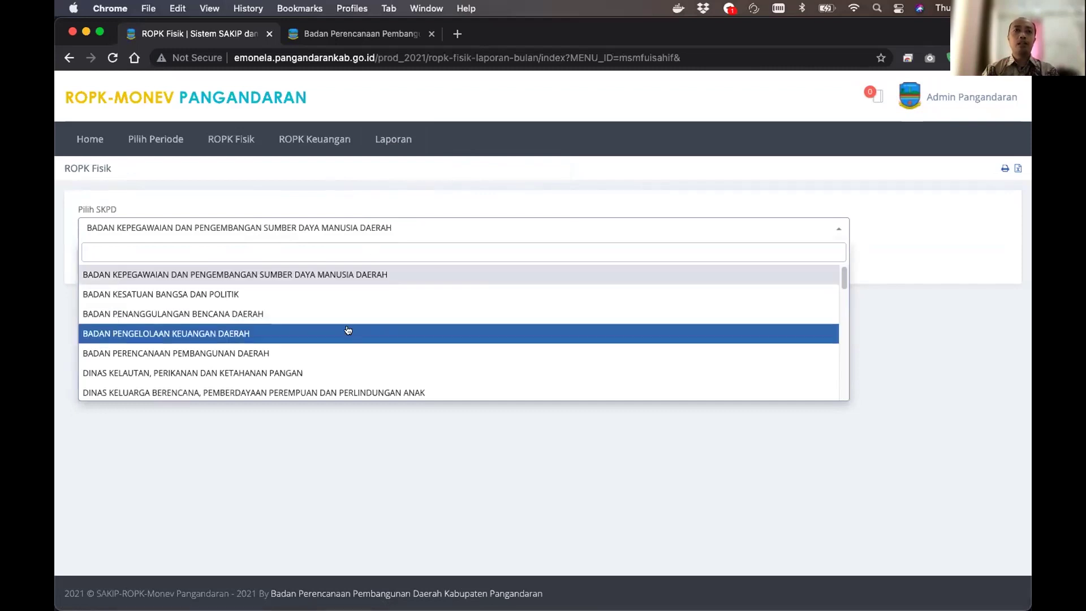
pyautogui.scroll(-1, 339, 310)
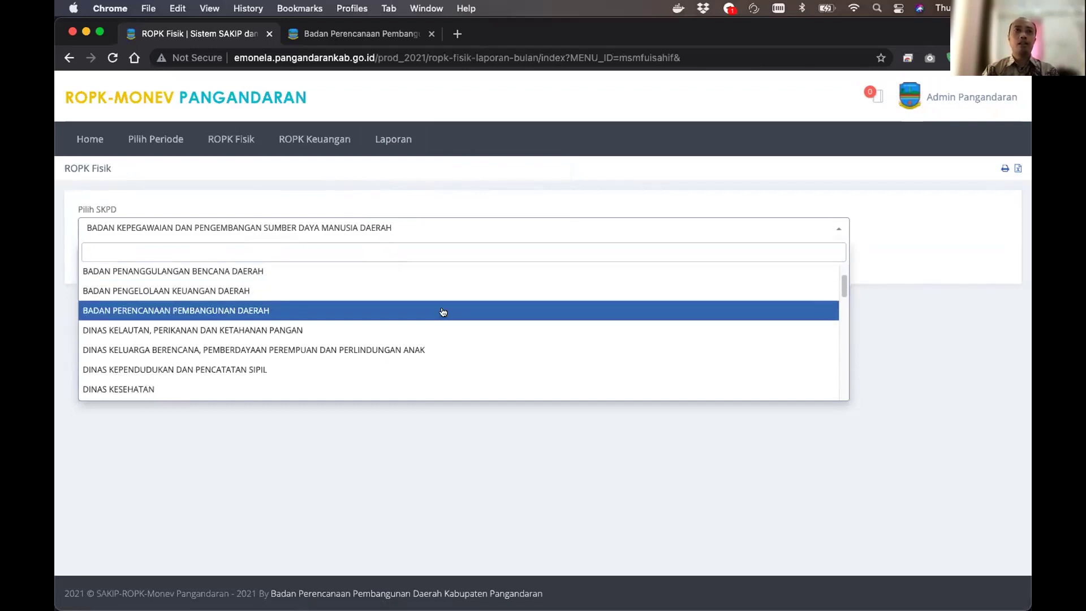
pyautogui.write('badan pe')
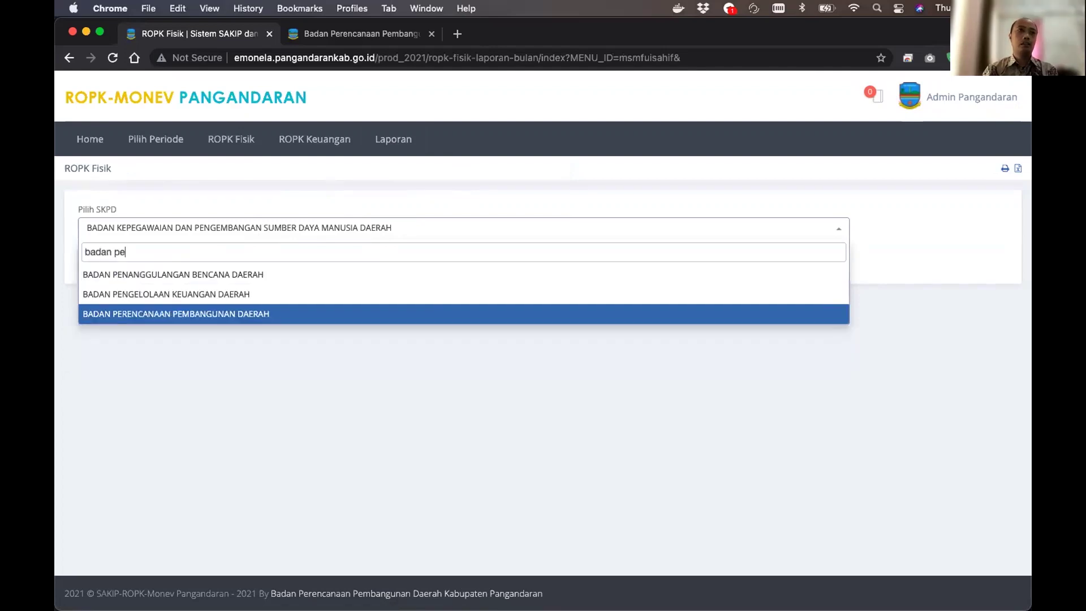
pyautogui.click(231, 315)
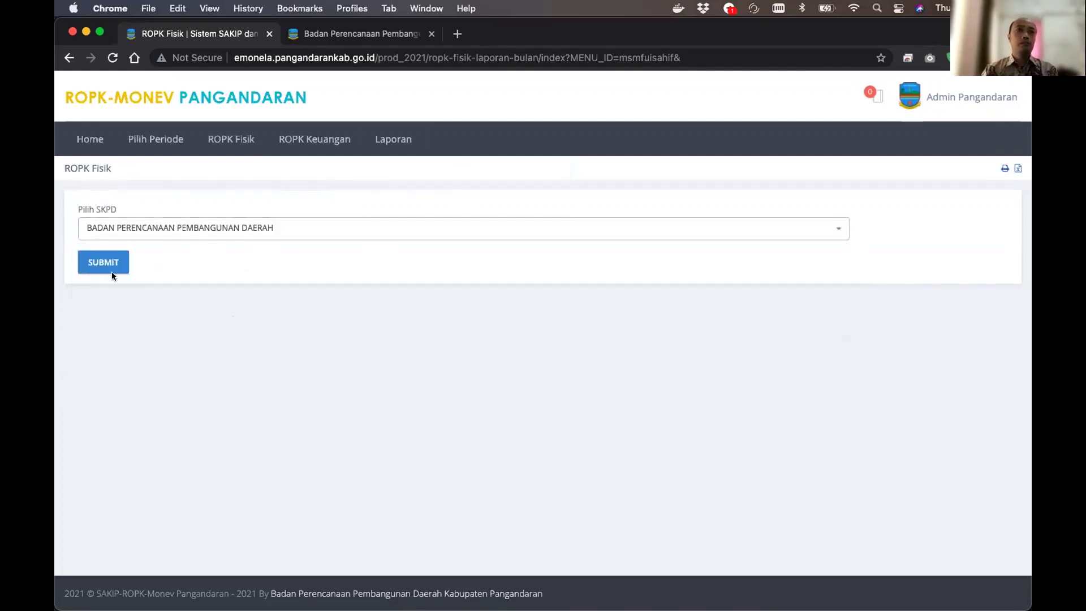
pyautogui.click(110, 268)
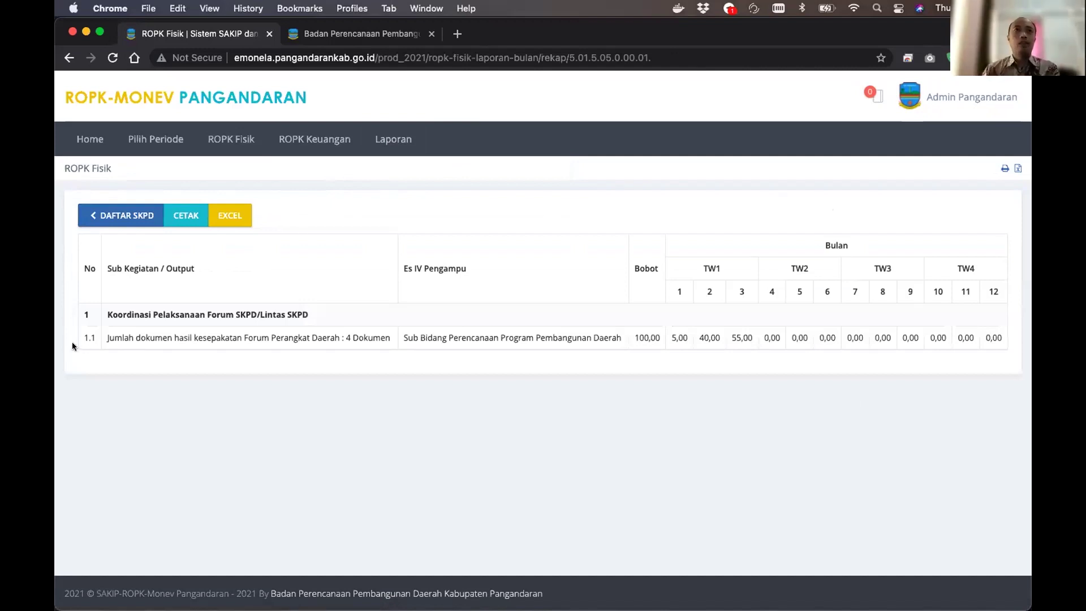
# Examine the output row under Koordinasi Pelaksanaan Forum SKPD/Lintas SKPD, from its description to its weight
pyautogui.moveTo(79, 339); pyautogui.dragTo(212, 337)
pyautogui.click(287, 328)
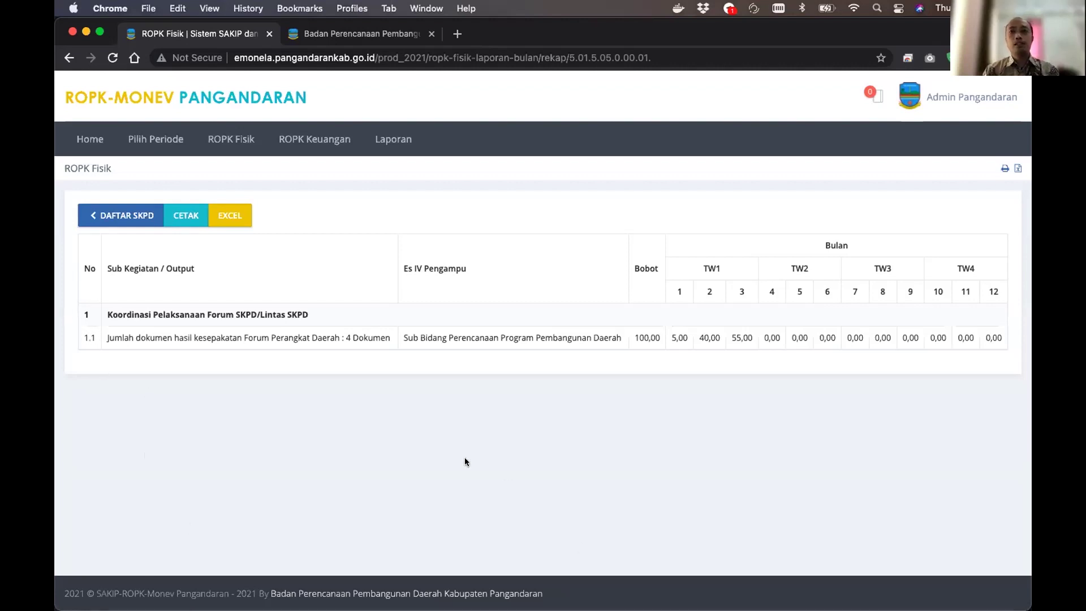
pyautogui.moveTo(84, 335); pyautogui.dragTo(654, 370)
pyautogui.click(654, 370)
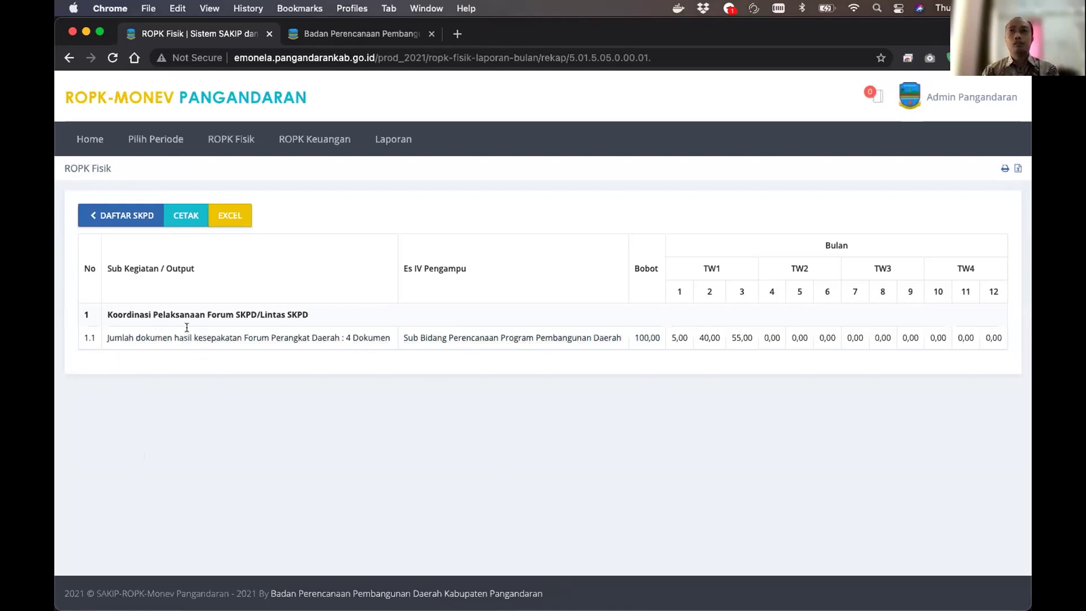
# Generate the Rekap Per OPD report for BADAN PERENCANAAN PEMBANGUNAN DAERAH with Jenis Rekap set to Fisik
pyautogui.moveTo(393, 139)
pyautogui.click(407, 196)
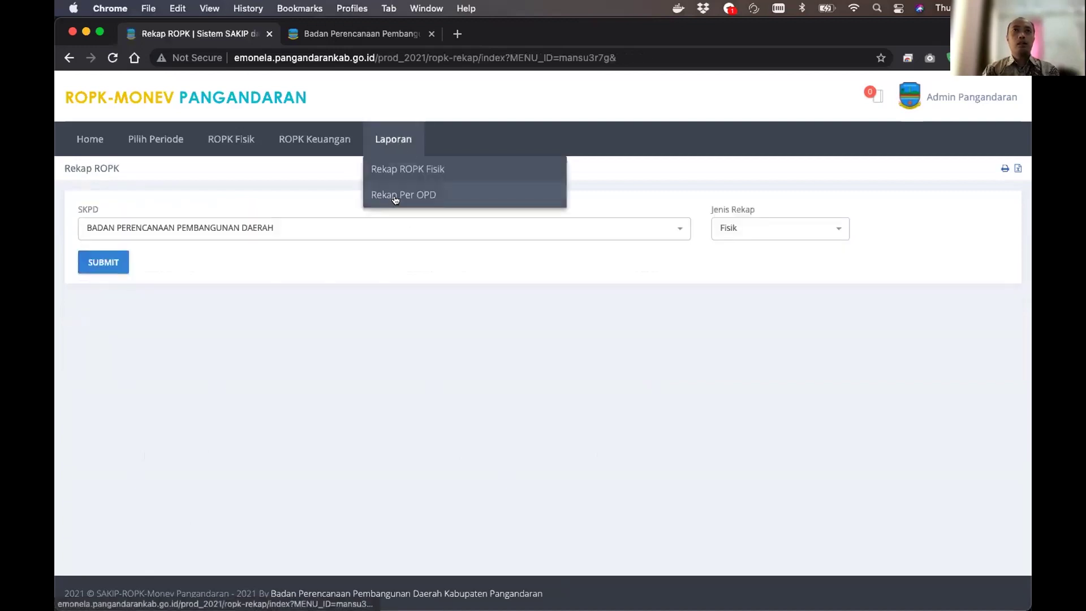
pyautogui.click(748, 229)
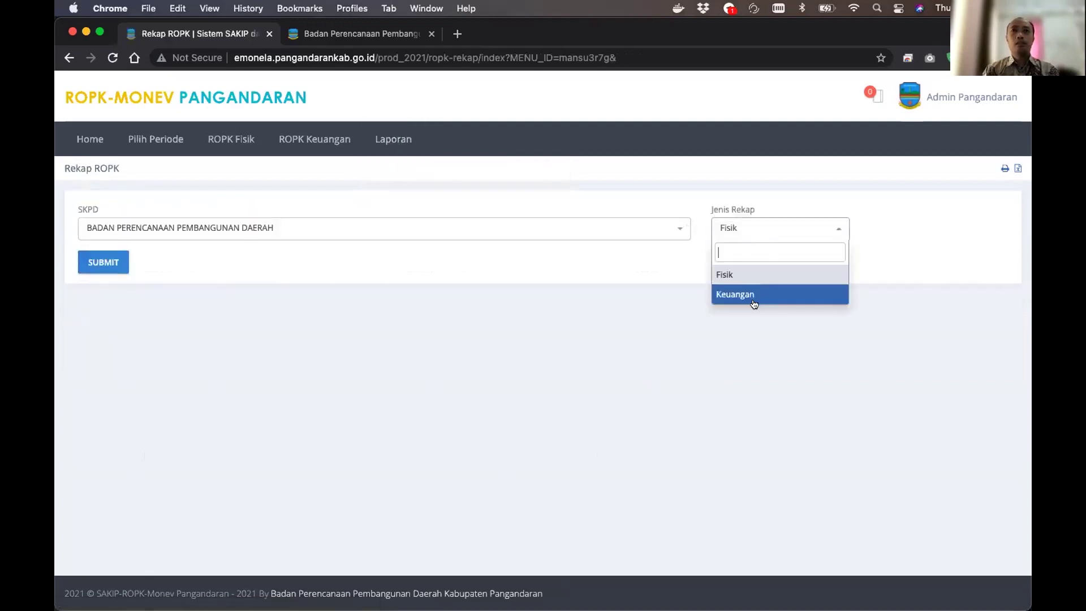
pyautogui.click(756, 277)
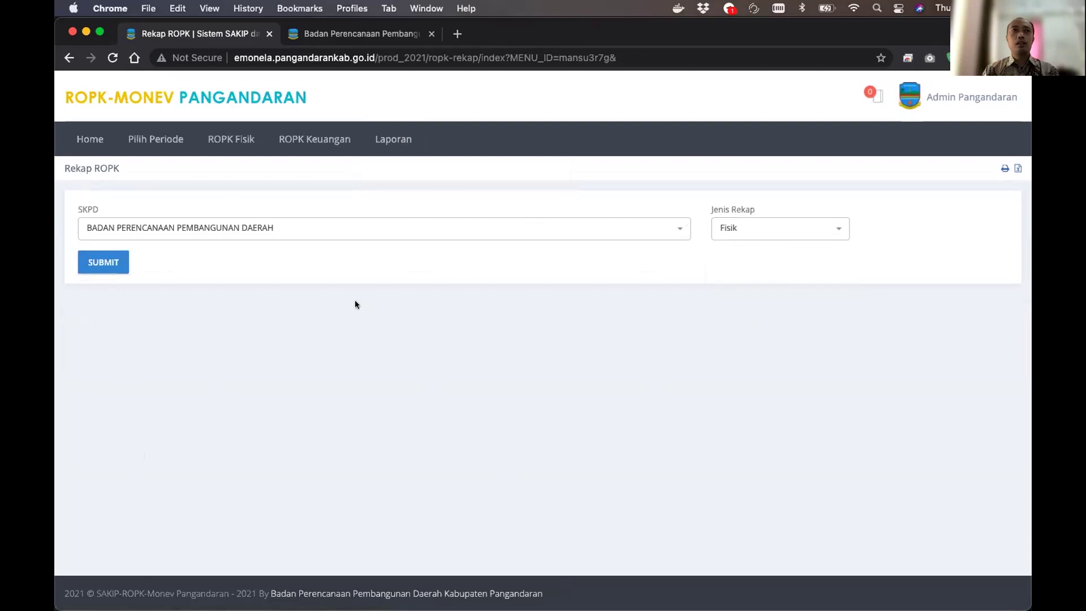
pyautogui.click(141, 226)
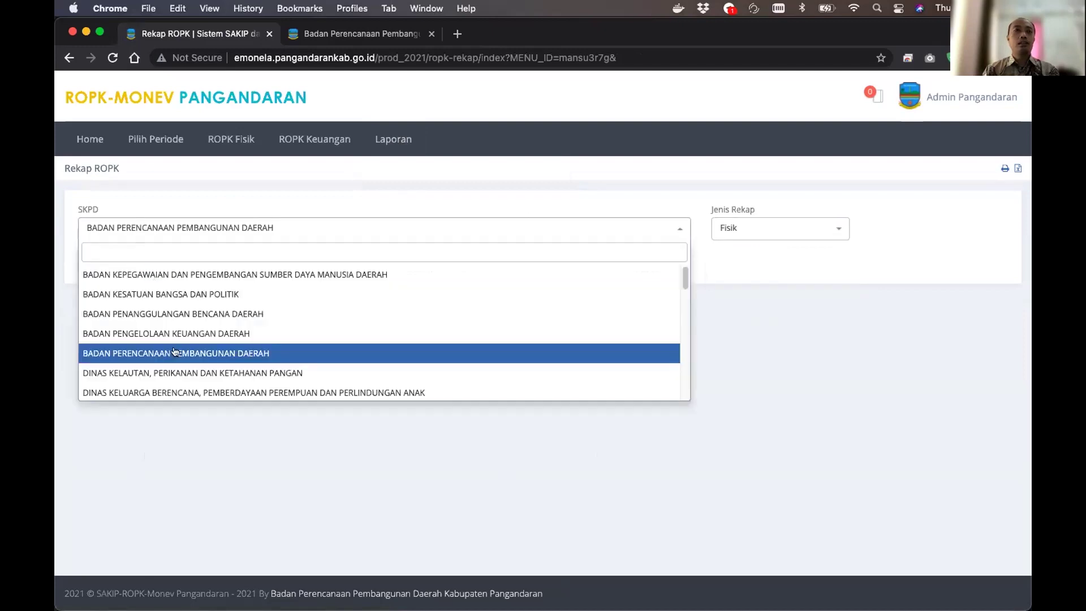
pyautogui.click(236, 432)
pyautogui.click(103, 262)
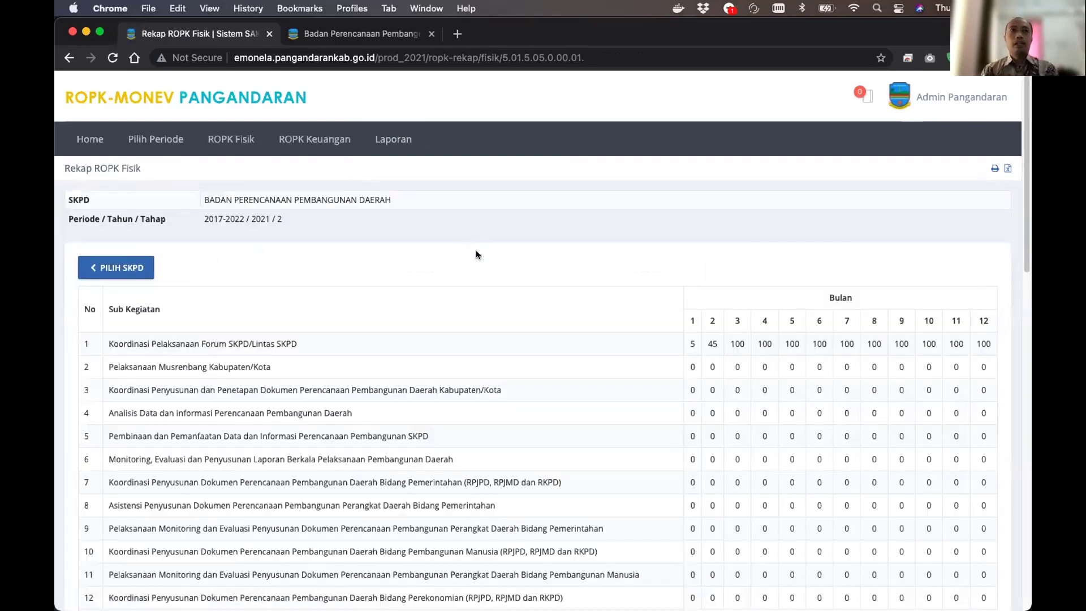
# Review the monthly physical percentages of all sub-activities in the recap, starting with Koordinasi Pelaksanaan Forum SKPD/Lintas SKPD
pyautogui.scroll(-1, 476, 250)
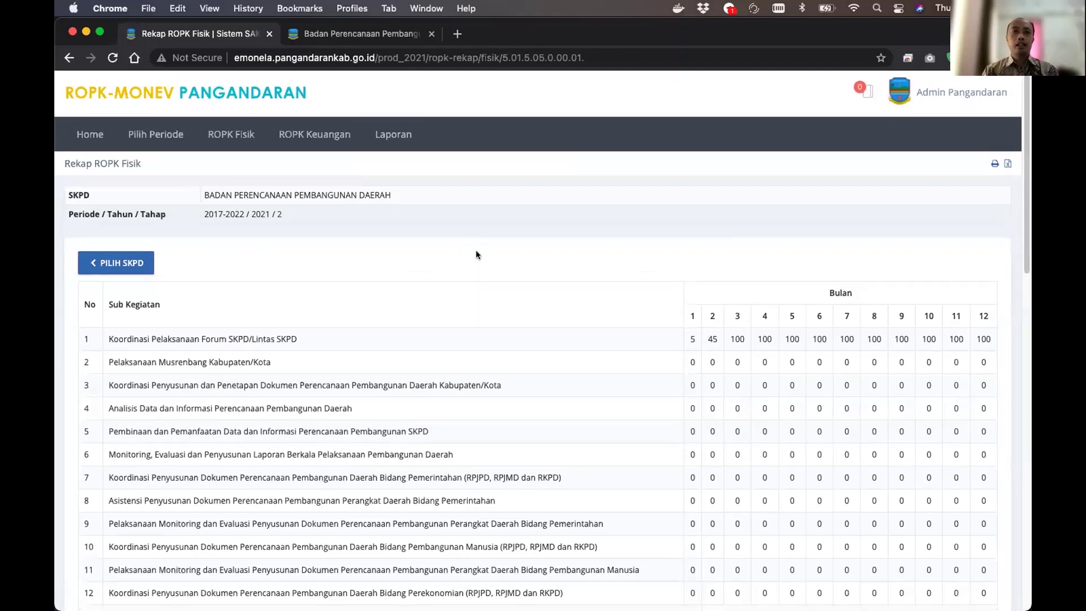
pyautogui.scroll(-5, 516, 235)
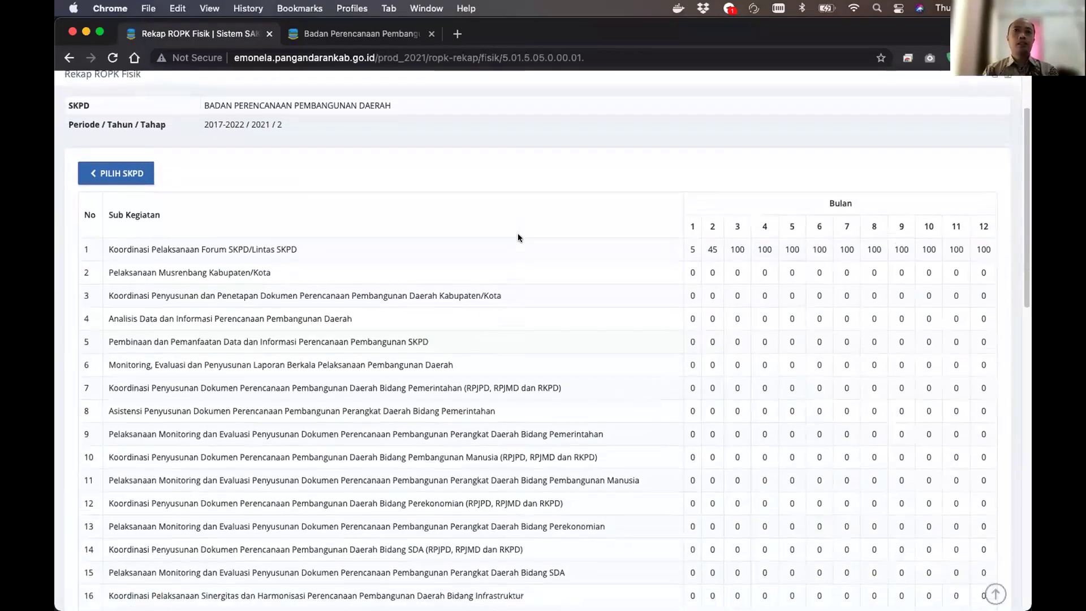
pyautogui.moveTo(81, 246); pyautogui.dragTo(994, 246)
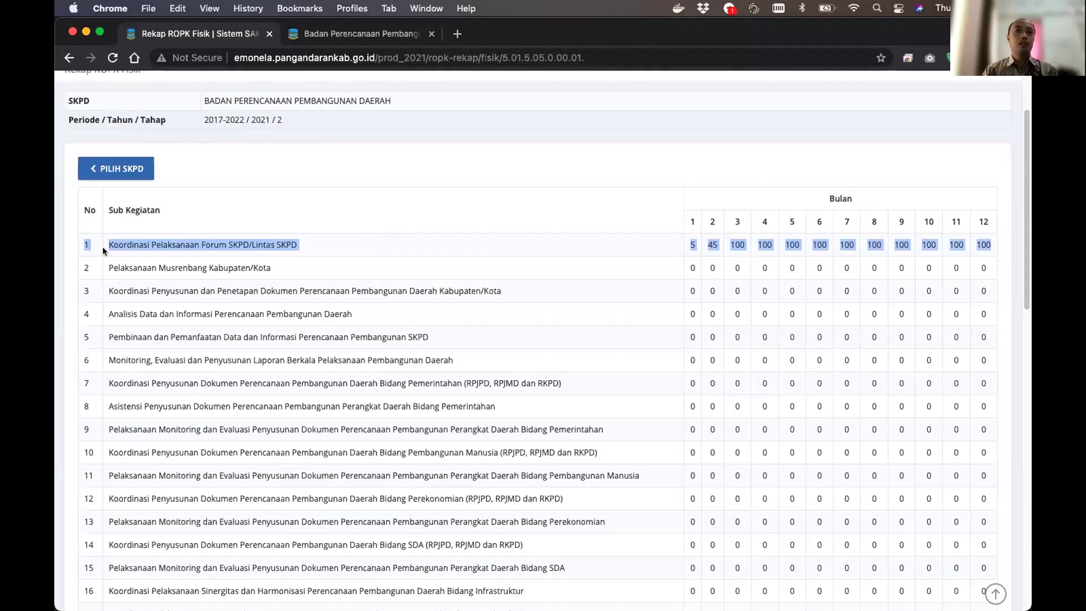
pyautogui.click(301, 247)
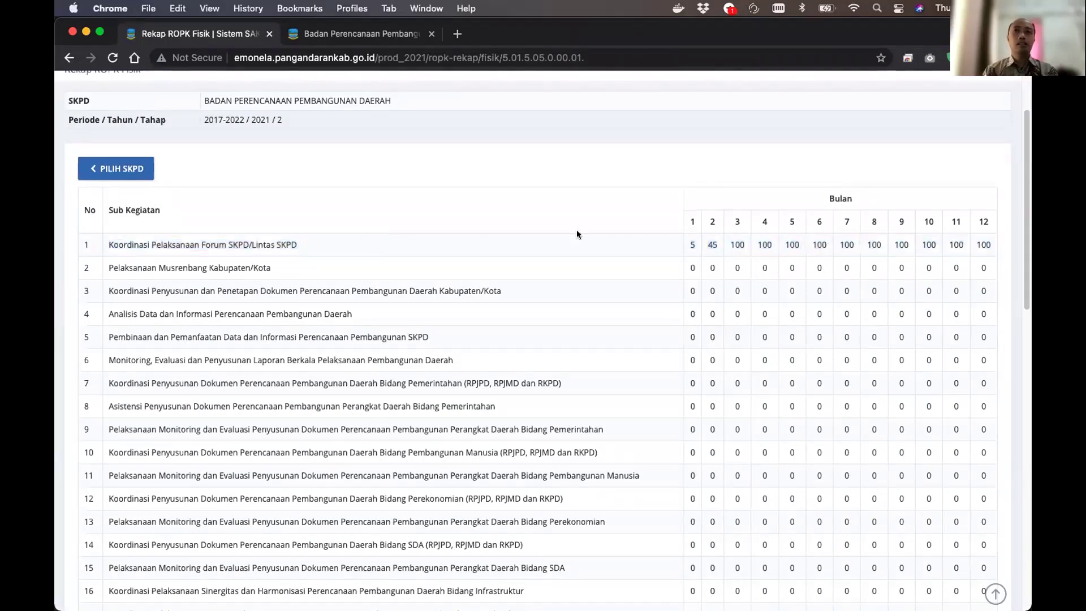
pyautogui.scroll(-10, 582, 231)
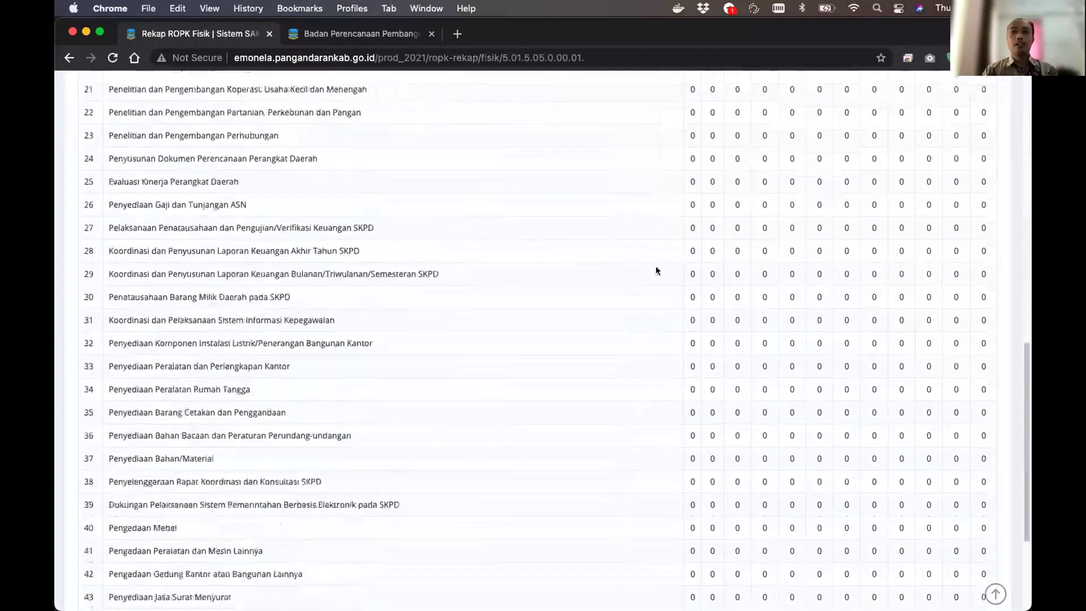
pyautogui.scroll(-3, 741, 287)
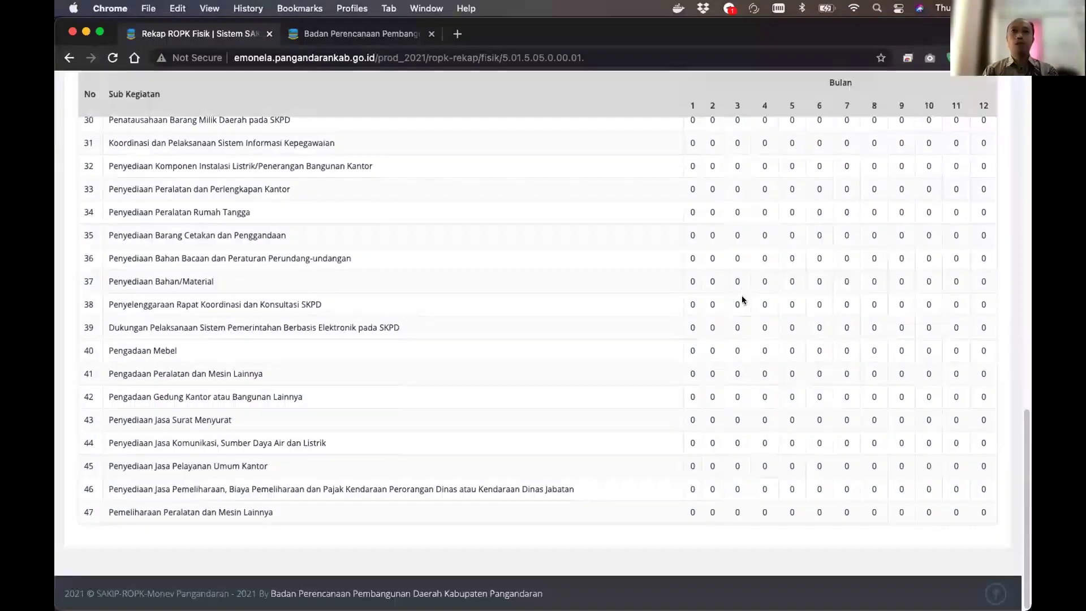
pyautogui.scroll(15, 742, 295)
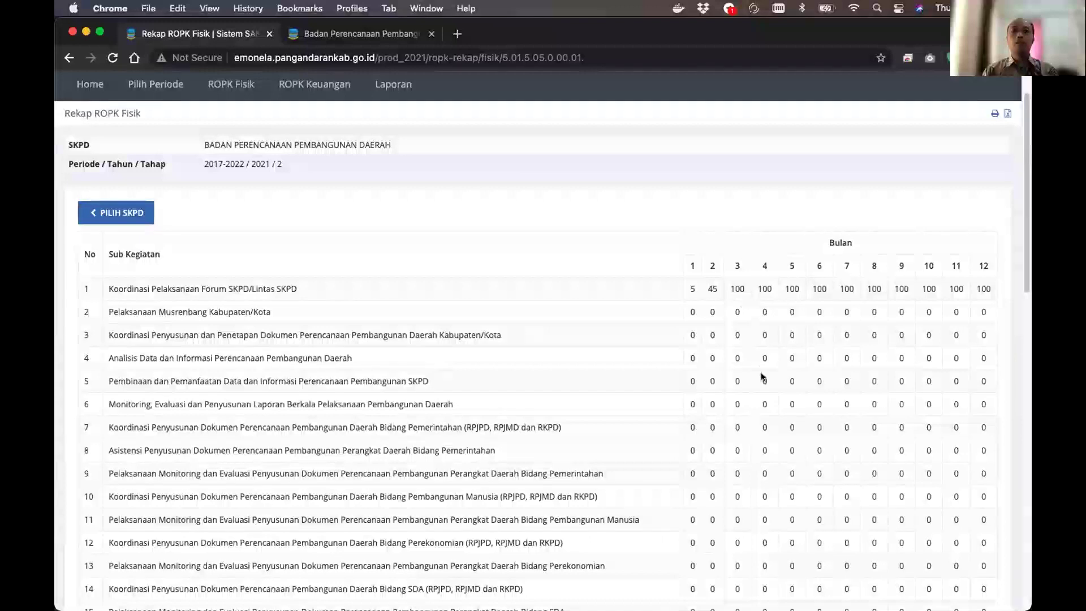
# Generate the Rekap Per OPD report for BADAN PERENCANAAN PEMBANGUNAN DAERAH with Jenis Rekap set to Keuangan
pyautogui.click(105, 213)
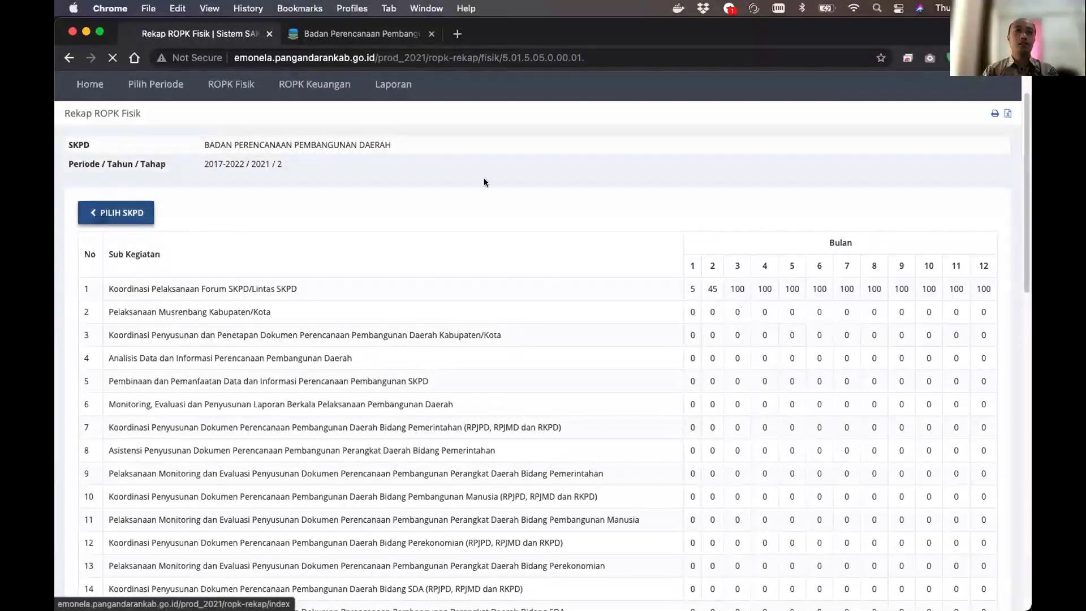
pyautogui.click(780, 228)
pyautogui.click(735, 294)
pyautogui.click(90, 262)
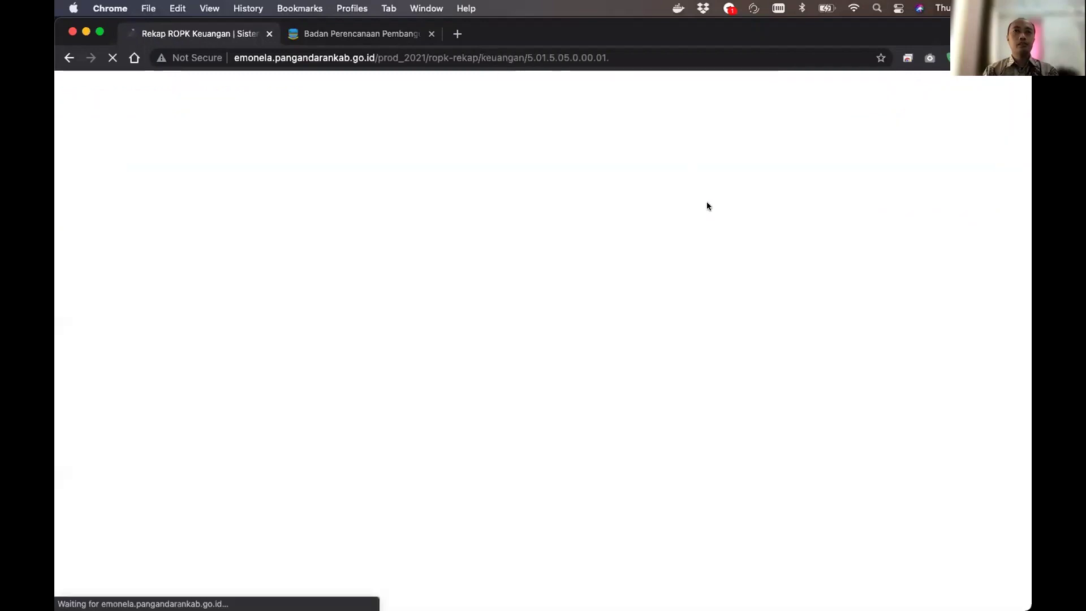
# Review the Pagu and monthly financial percentages in the recap, starting with Koordinasi Pelaksanaan Forum SKPD/Lintas SKPD
pyautogui.scroll(-3, 368, 224)
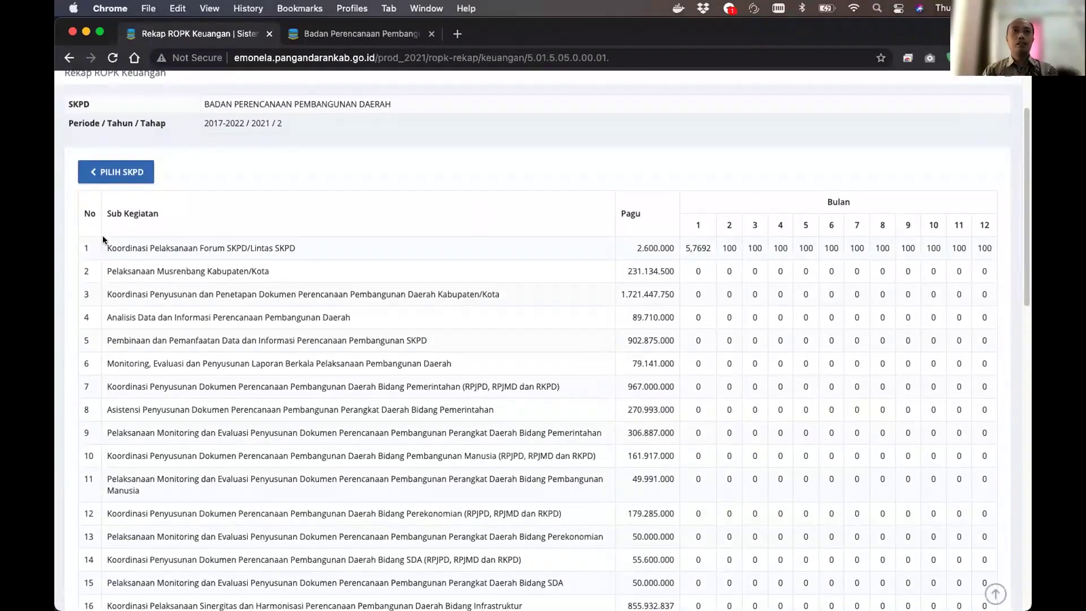
pyautogui.scroll(-1, 412, 226)
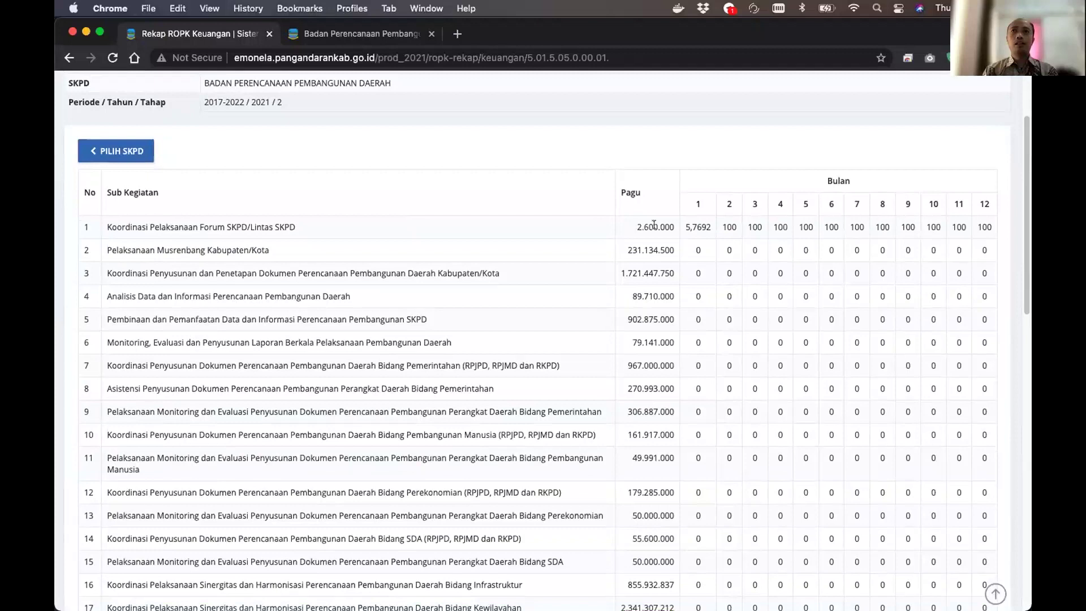
pyautogui.moveTo(85, 224); pyautogui.dragTo(721, 225)
pyautogui.scroll(-10, 899, 361)
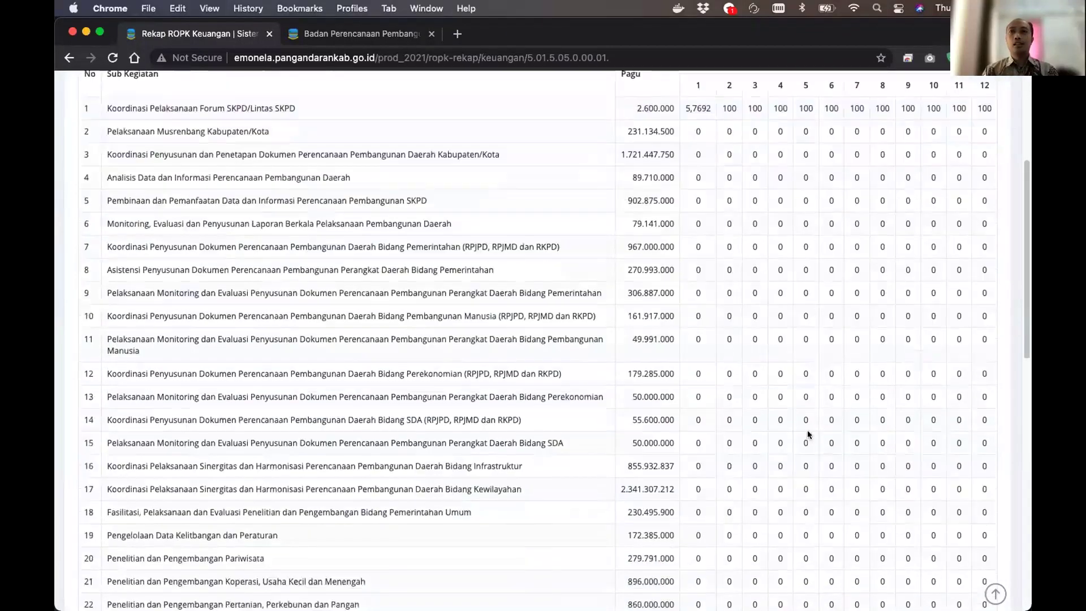
pyautogui.scroll(10, 894, 348)
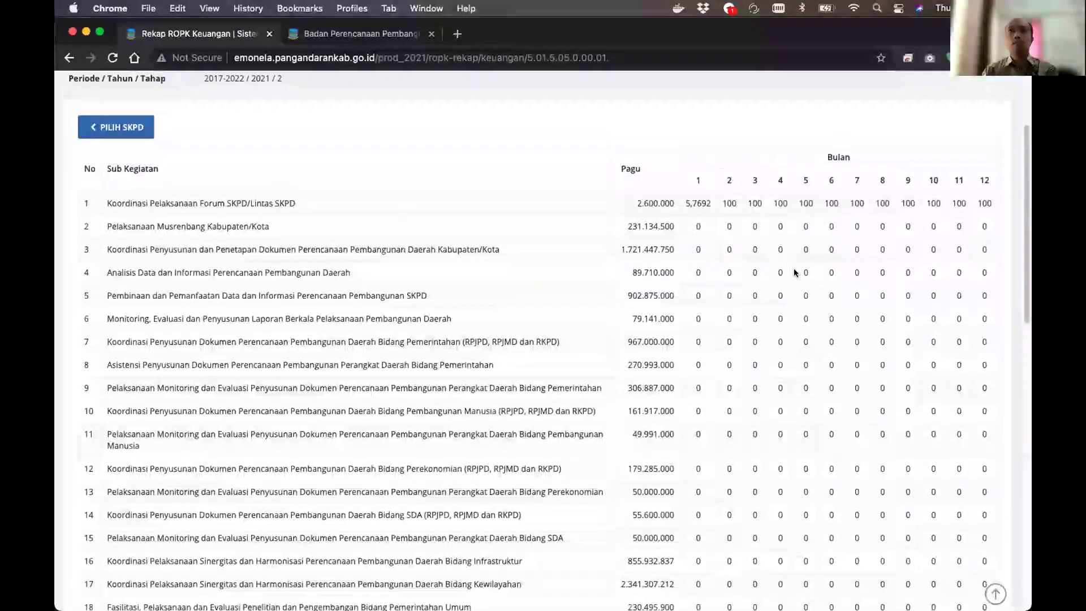
pyautogui.scroll(-5, 797, 275)
pyautogui.scroll(8, 797, 274)
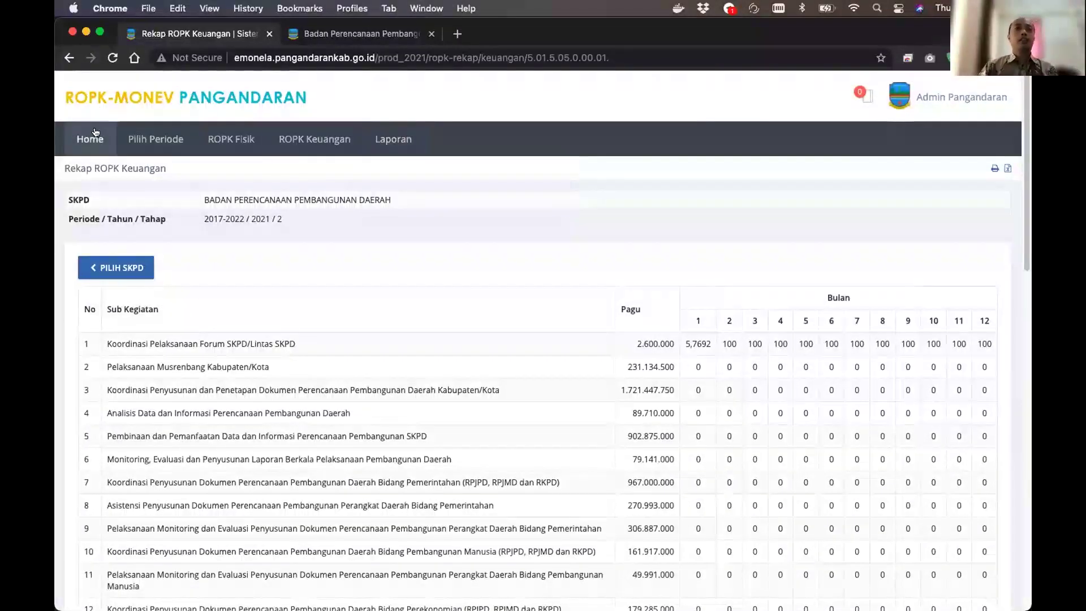
# Go back to the dashboard and view the Organisasi and DPA pages of the DPA module
pyautogui.click(89, 101)
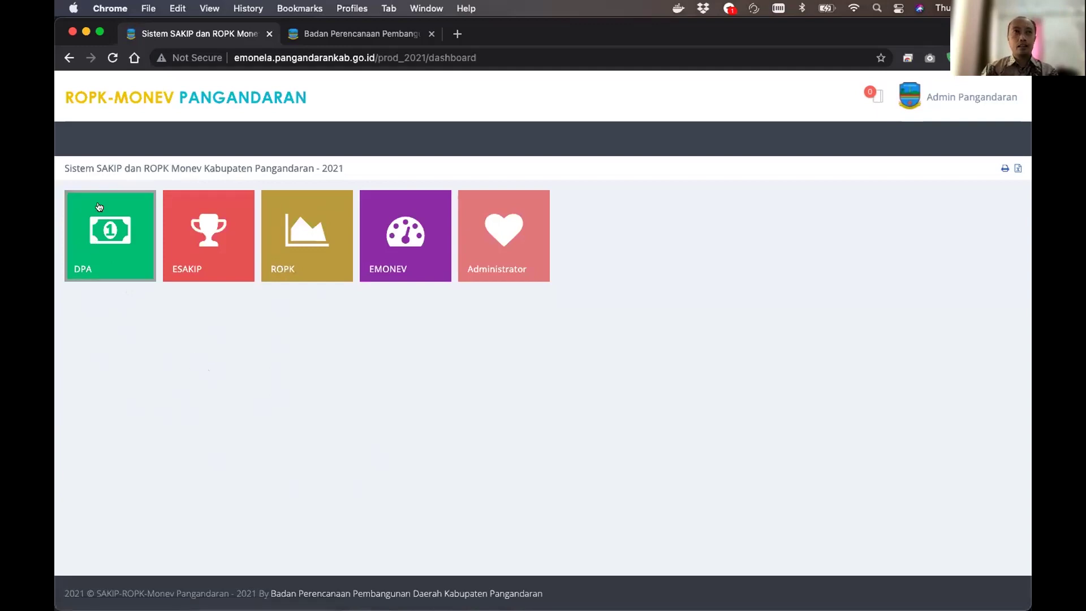
pyautogui.click(107, 236)
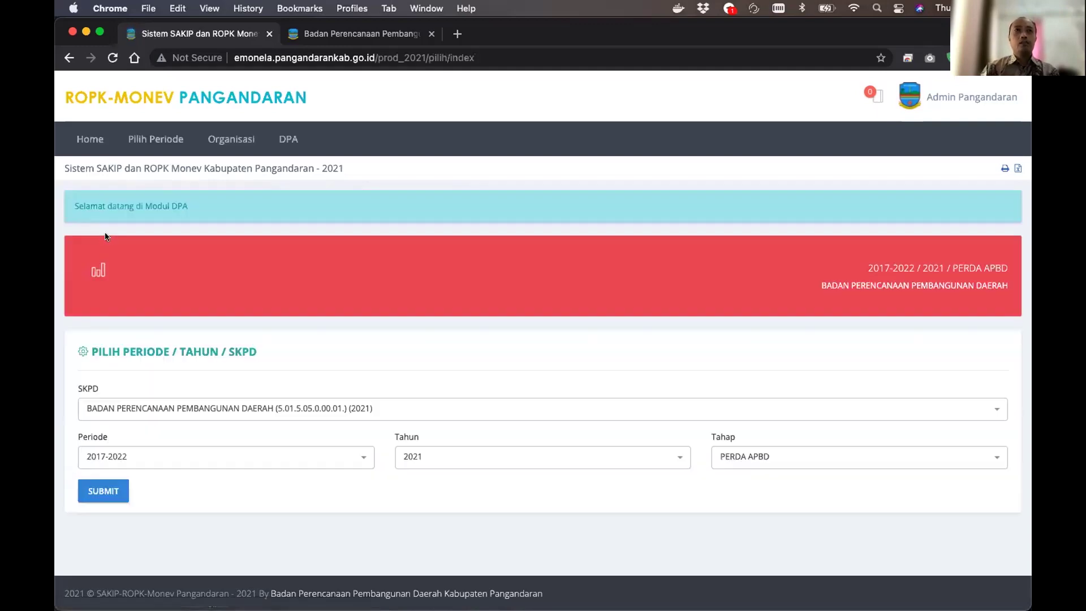
pyautogui.click(206, 132)
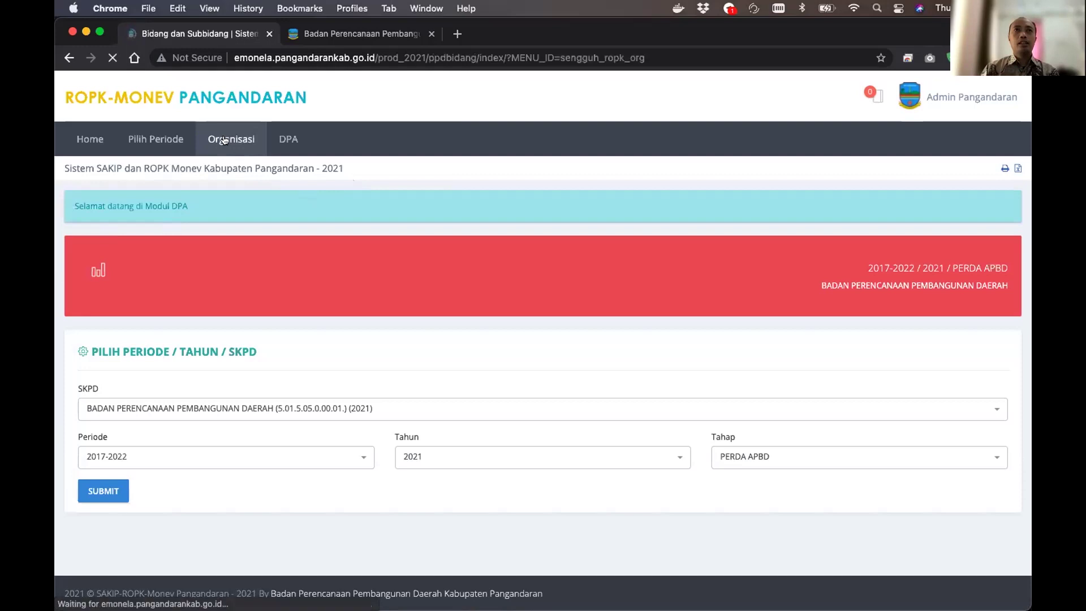
pyautogui.click(281, 140)
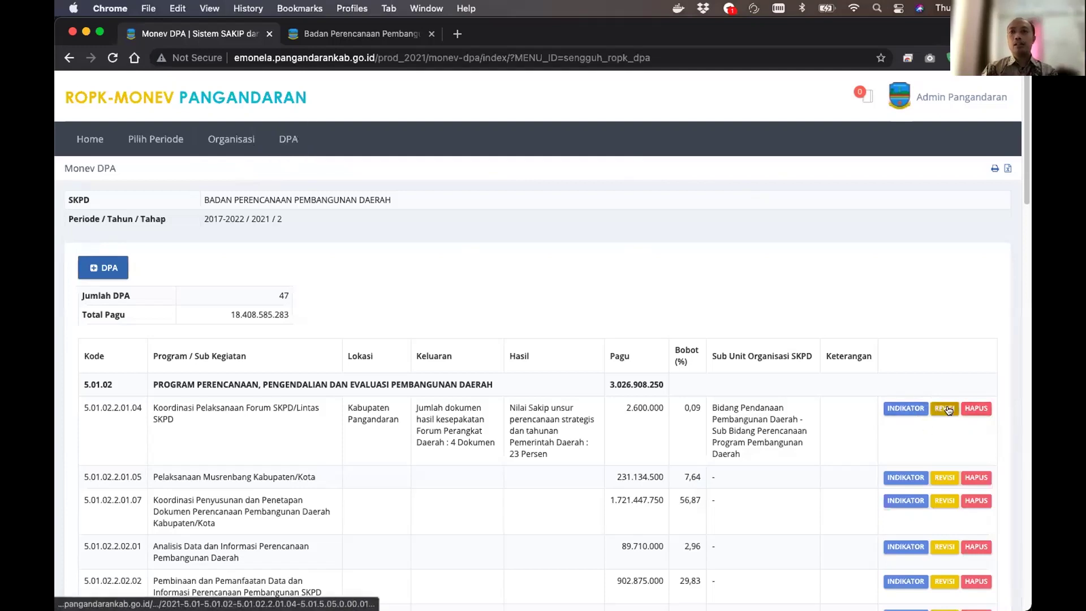
# Return to the ROPK module and compare its ROPK Fisik and ROPK Keuangan sub-activity lists
pyautogui.click(97, 96)
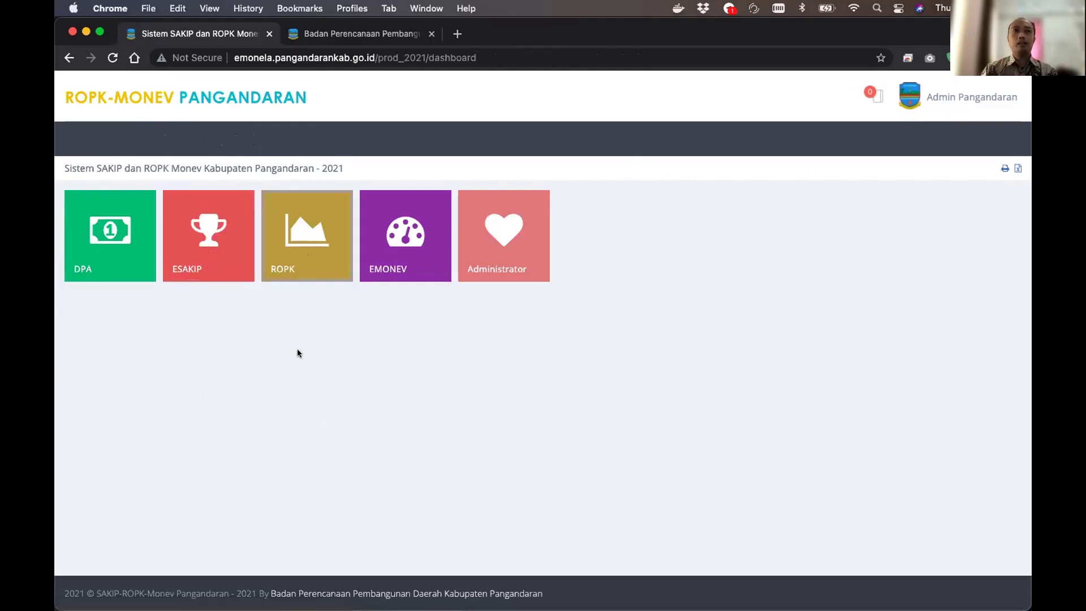
pyautogui.click(305, 239)
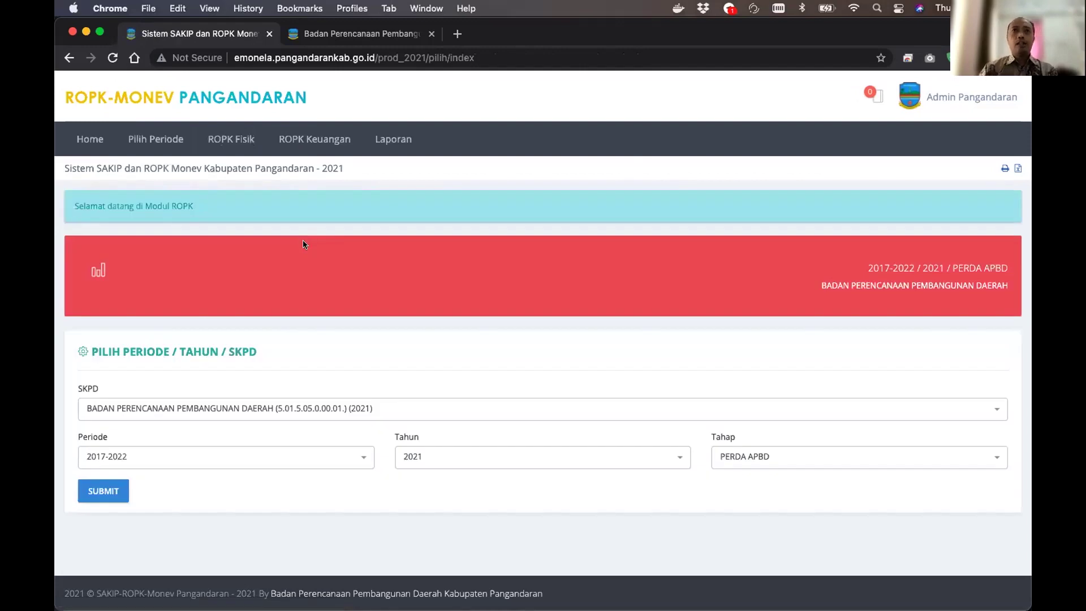
pyautogui.click(226, 139)
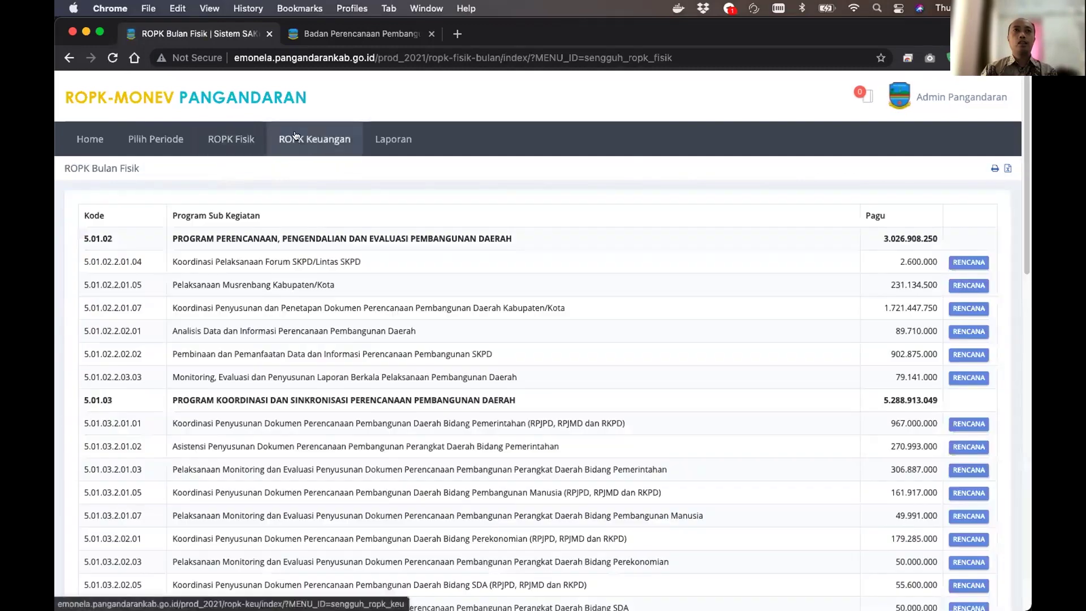
pyautogui.click(295, 136)
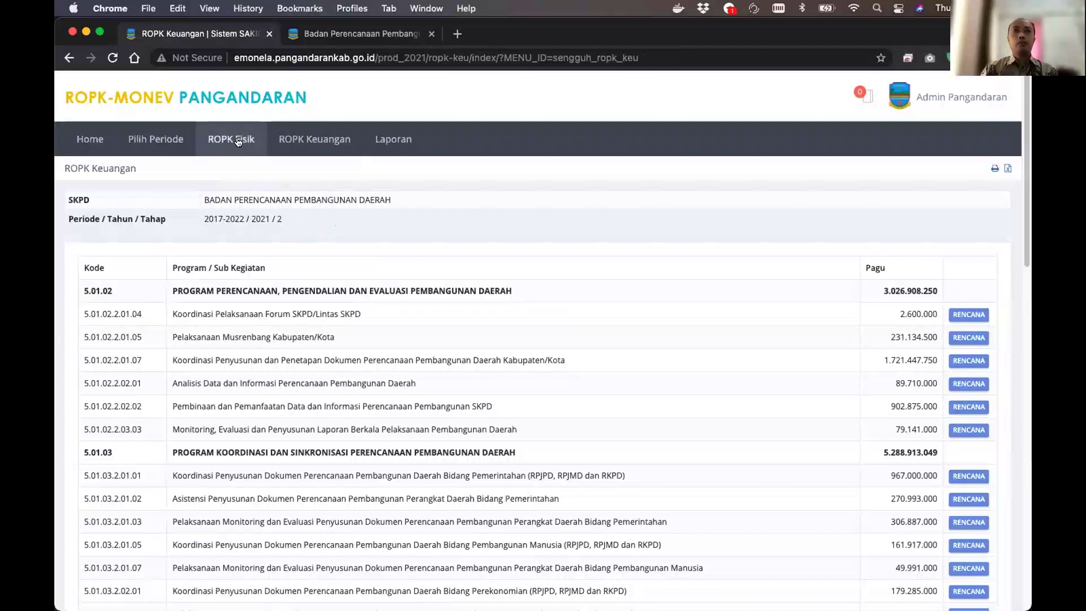
pyautogui.click(224, 141)
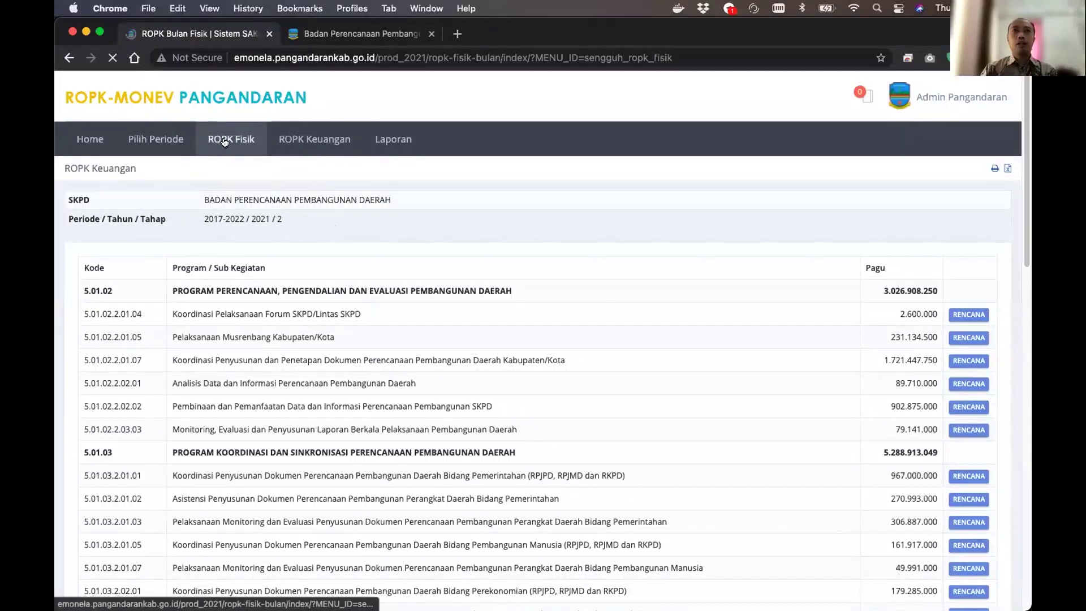
pyautogui.click(297, 140)
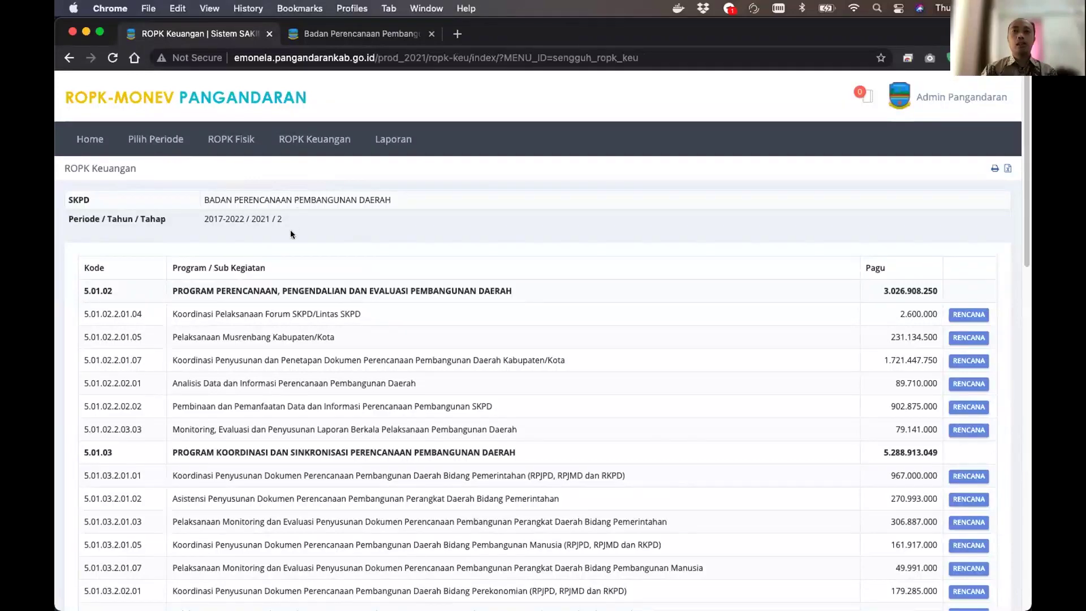
pyautogui.click(232, 140)
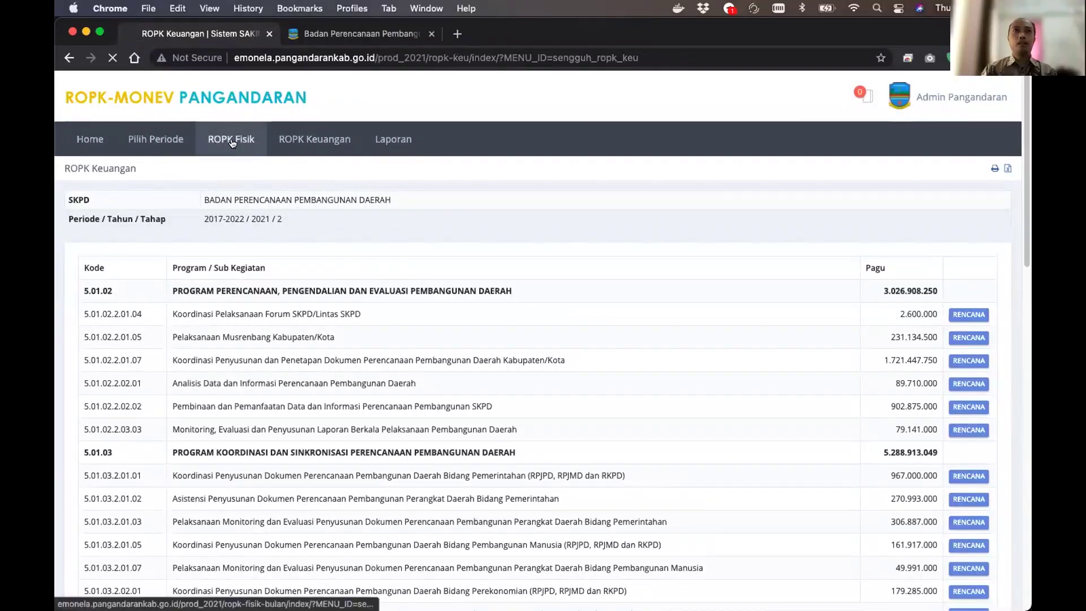
pyautogui.click(304, 142)
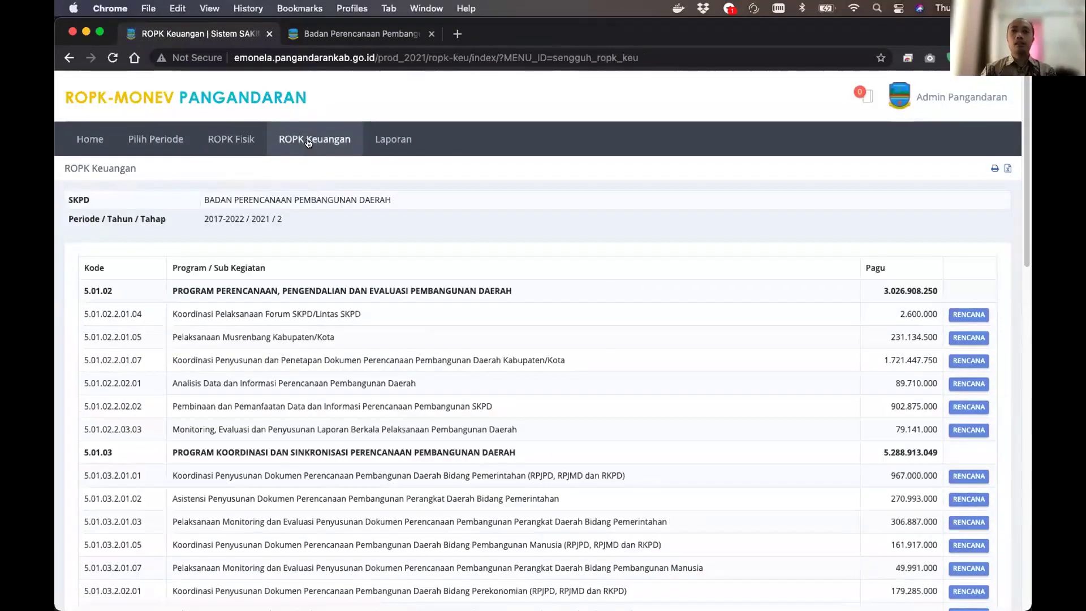
# Switch from ROPK to the EMONEV module and show its Entri Progres list of sub-activities
pyautogui.click(73, 97)
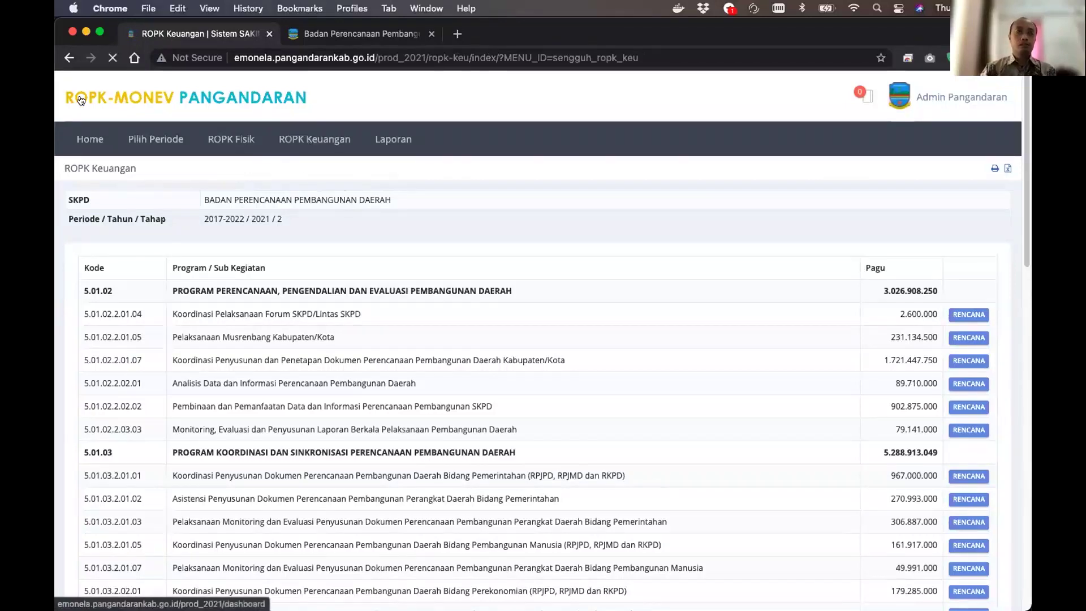
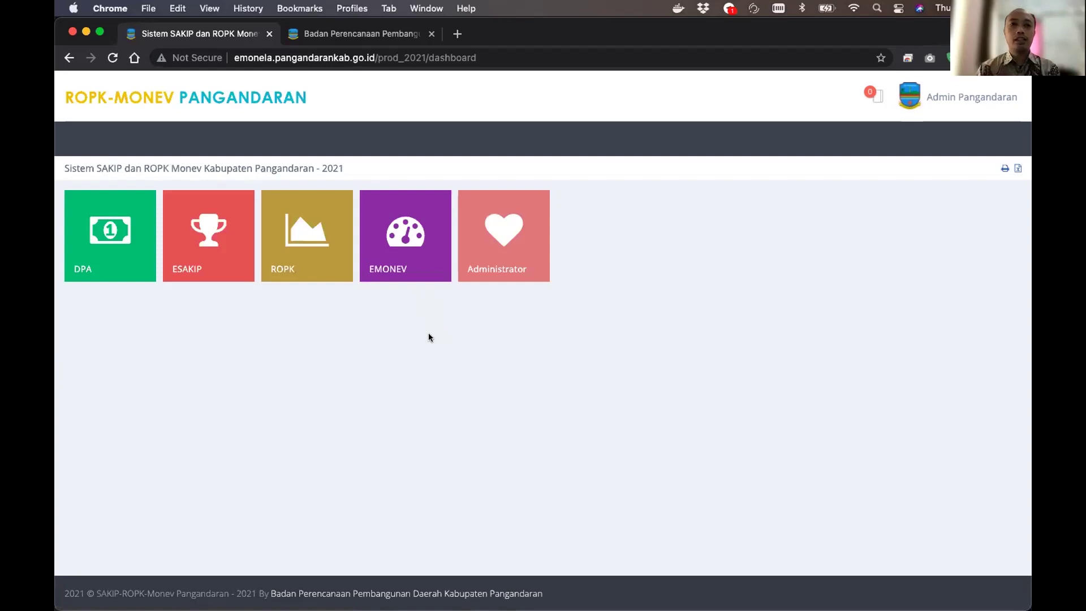
pyautogui.click(406, 249)
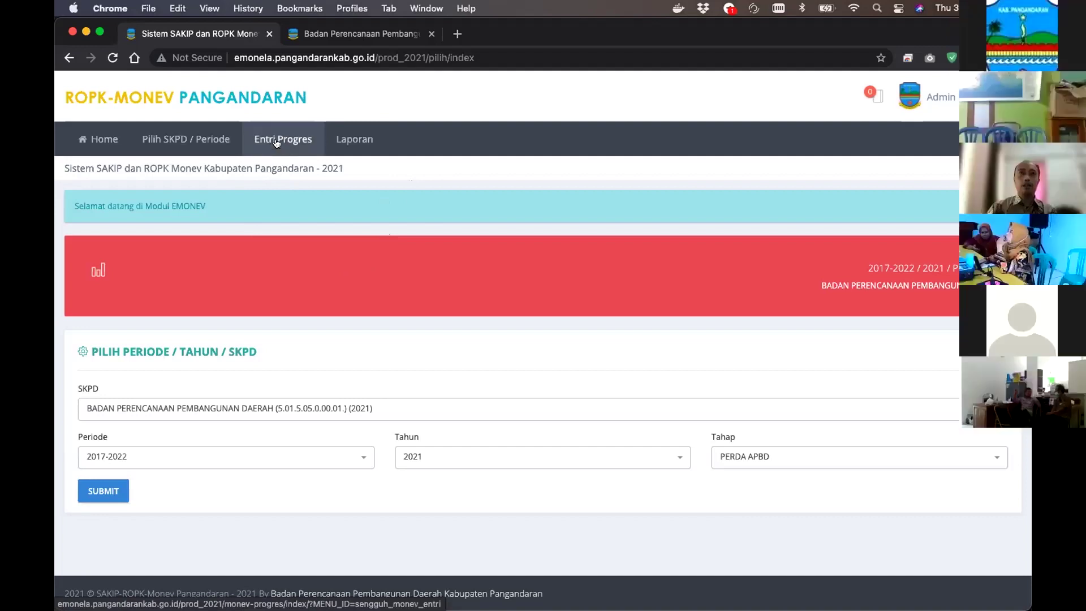
pyautogui.click(277, 140)
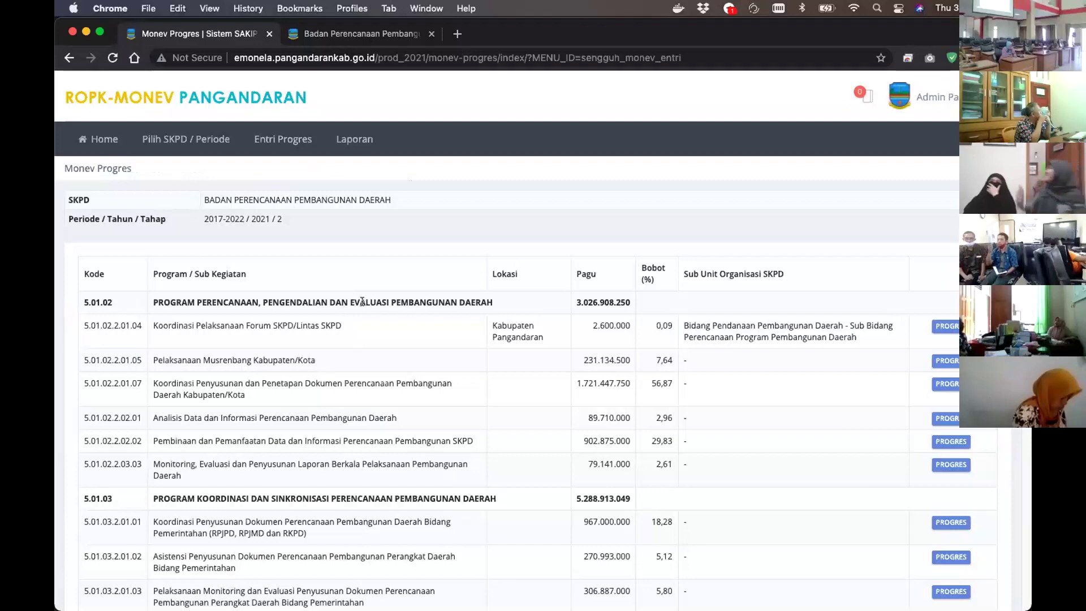
# Look through the whole Monev Progres list of programs and sub-activities, focusing on Koordinasi Pelaksanaan Forum SKPD/Lintas SKPD
pyautogui.scroll(-1, 362, 299)
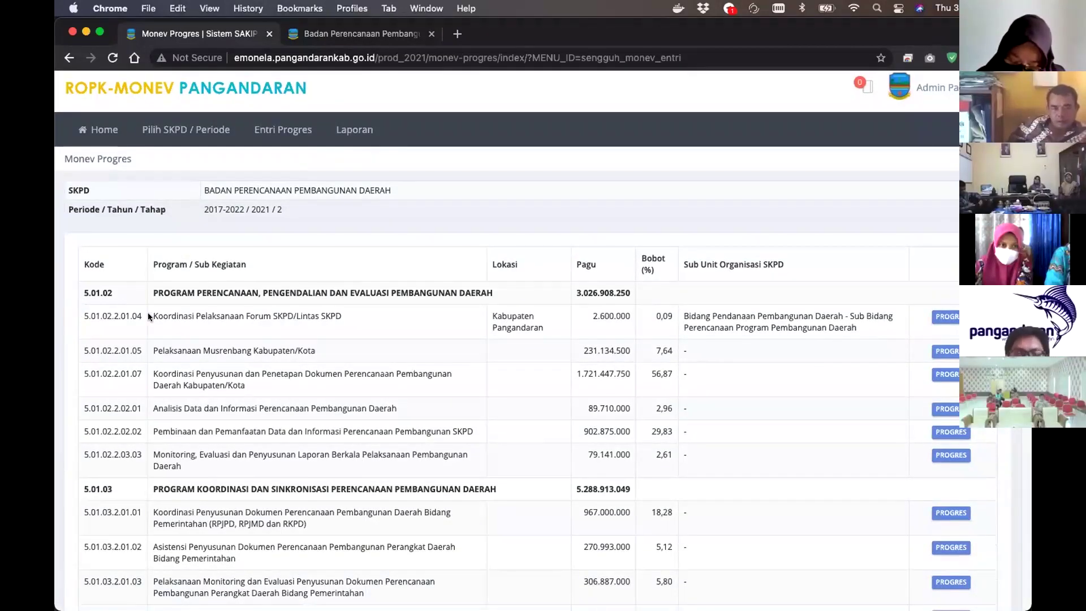
pyautogui.scroll(-15, 408, 310)
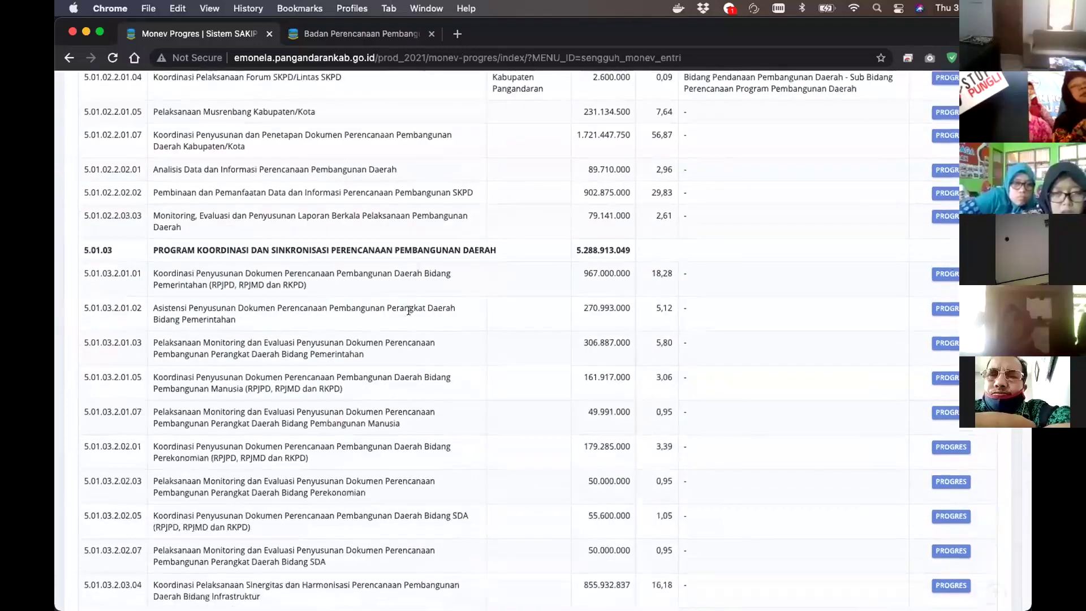
pyautogui.scroll(-7, 409, 310)
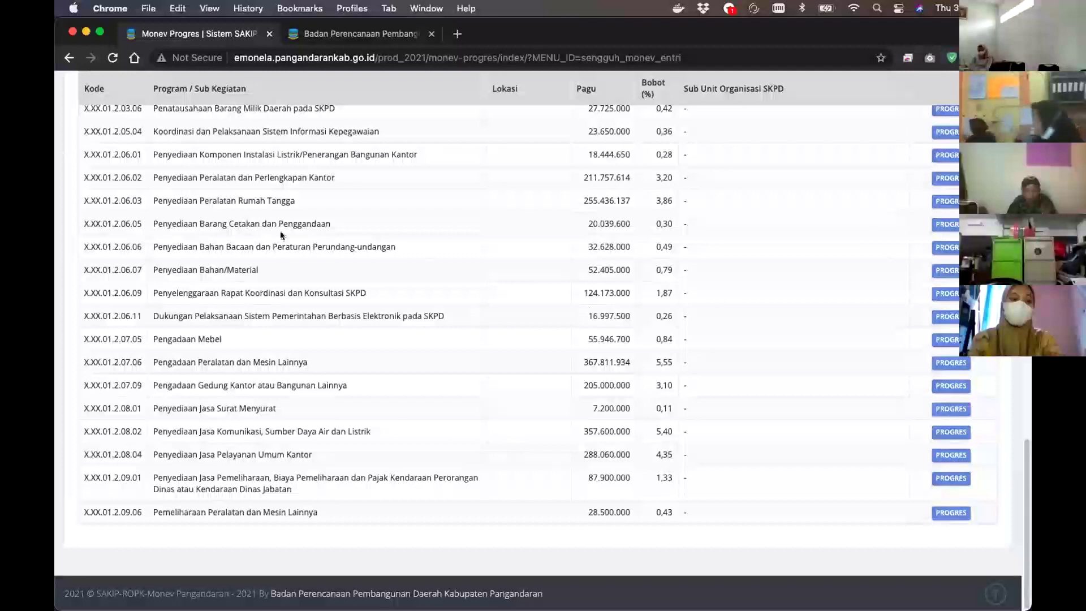
pyautogui.scroll(10, 490, 266)
pyautogui.scroll(10, 489, 267)
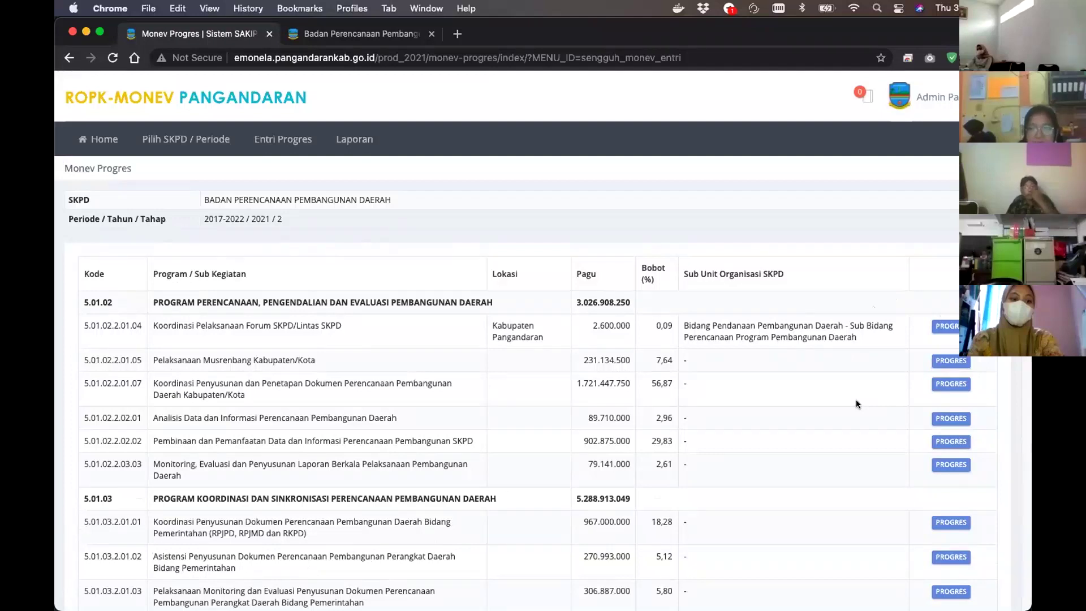
pyautogui.scroll(-4, 853, 392)
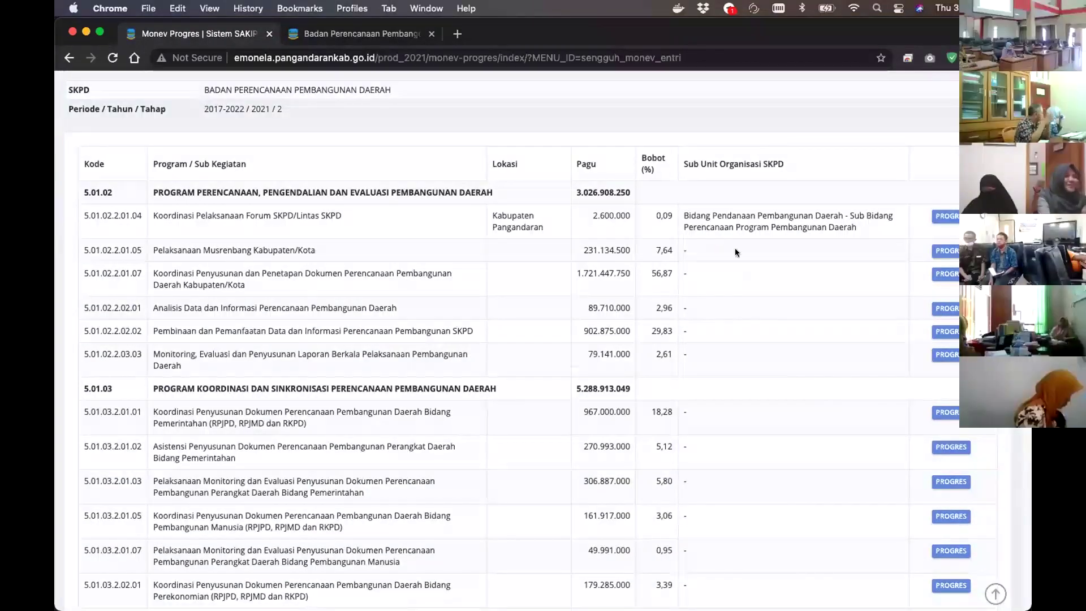
pyautogui.scroll(2, 735, 248)
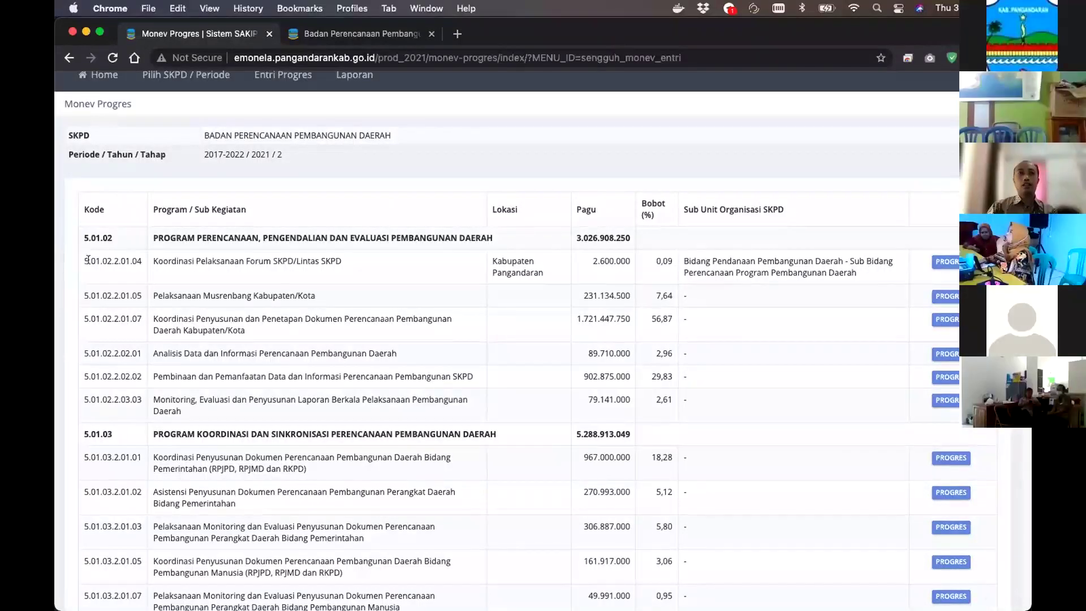
pyautogui.moveTo(153, 261); pyautogui.dragTo(334, 259)
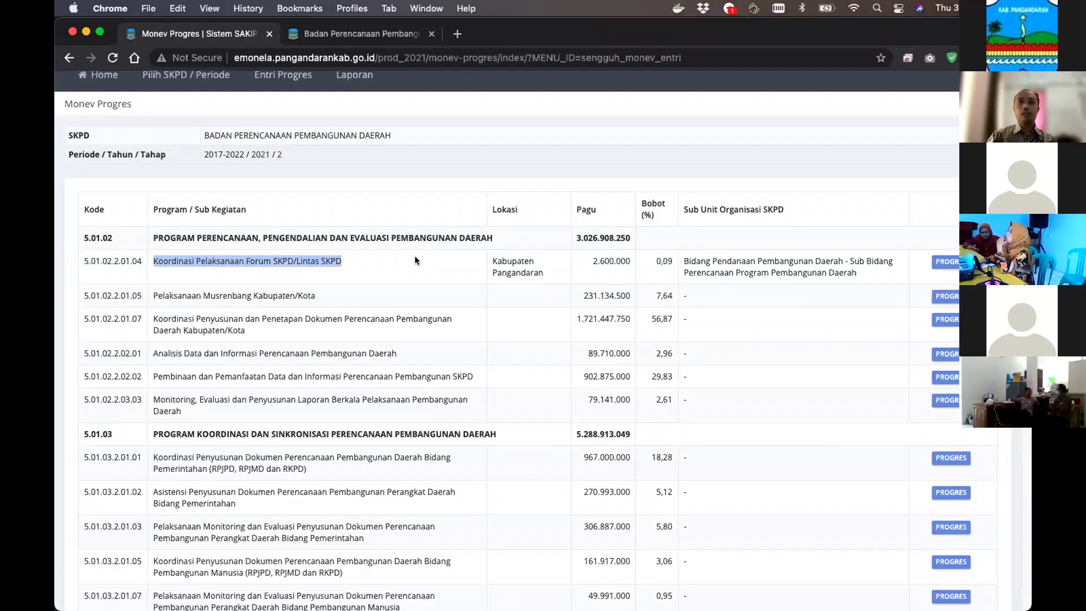
pyautogui.click(769, 251)
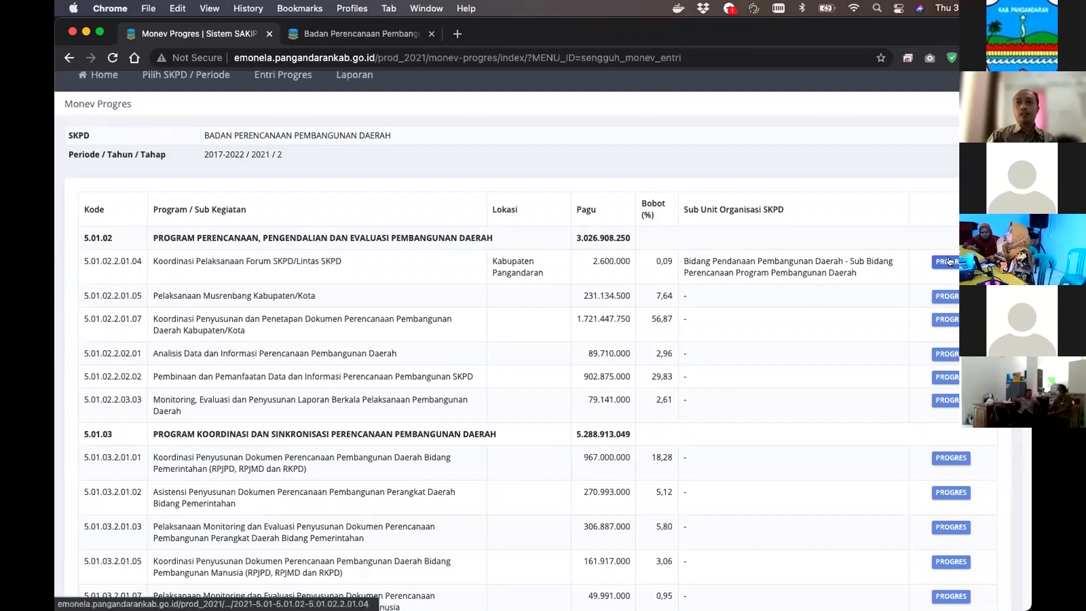
# Open the progress of Koordinasi Pelaksanaan Forum SKPD/Lintas SKPD and review its monthly targets, realisation and status from Januari to Desember
pyautogui.click(949, 261)
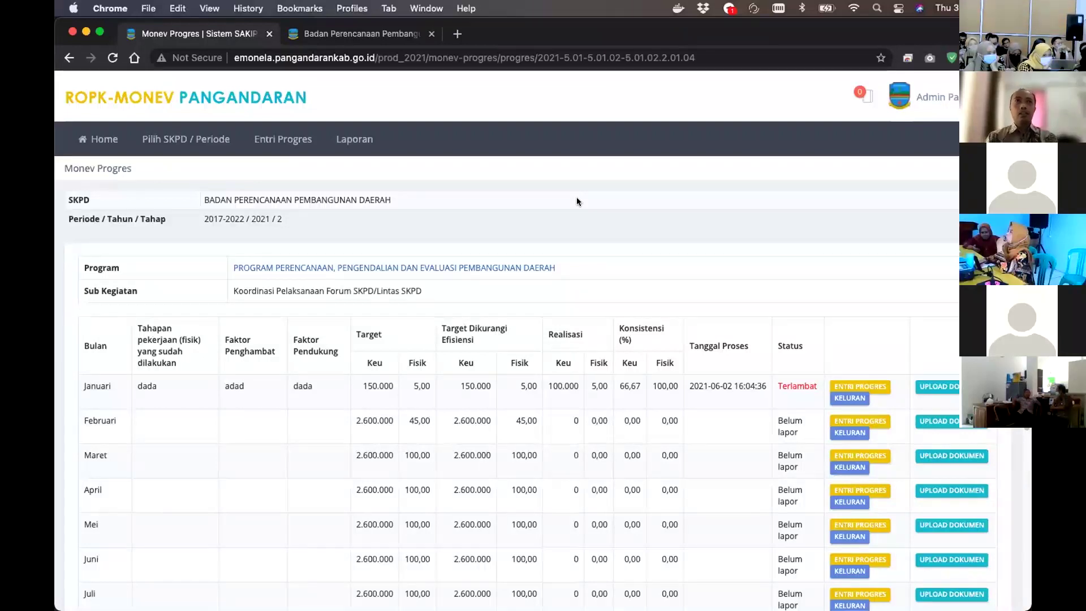
pyautogui.scroll(-1, 256, 390)
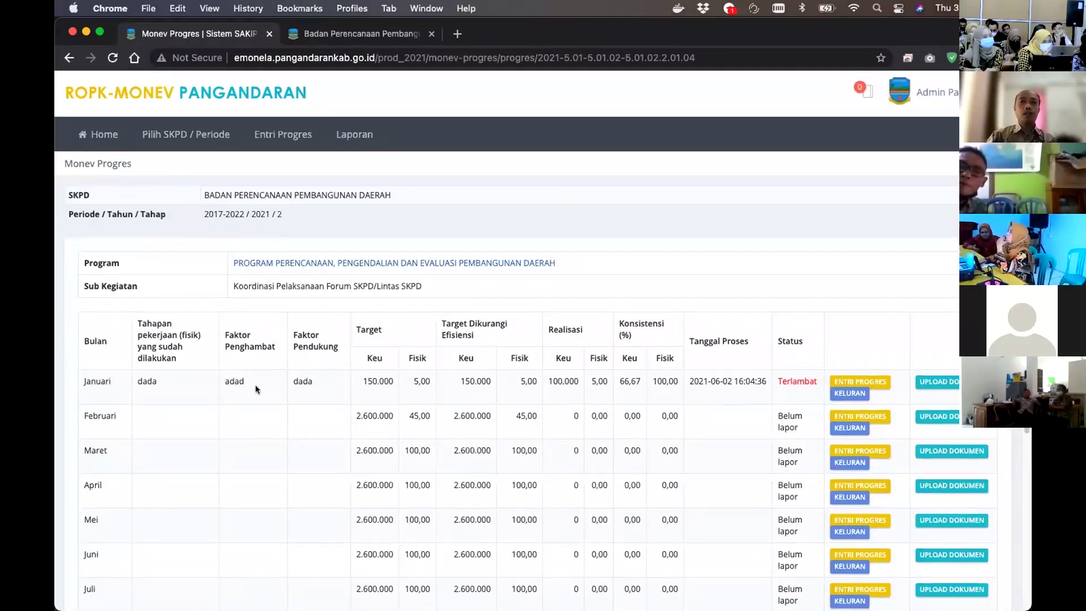
pyautogui.scroll(-1, 256, 391)
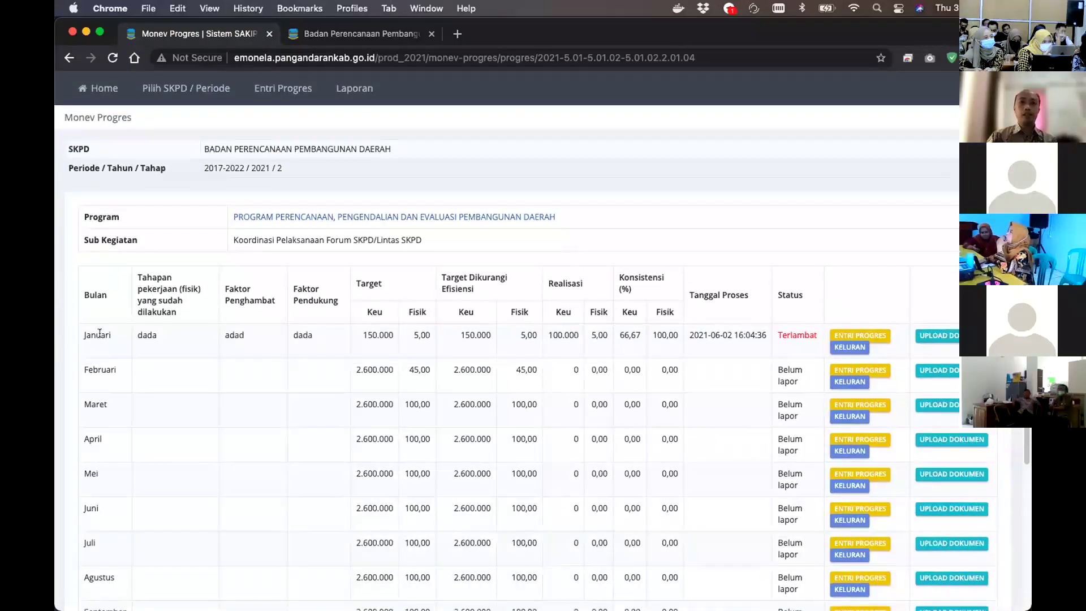
pyautogui.scroll(-7, 102, 328)
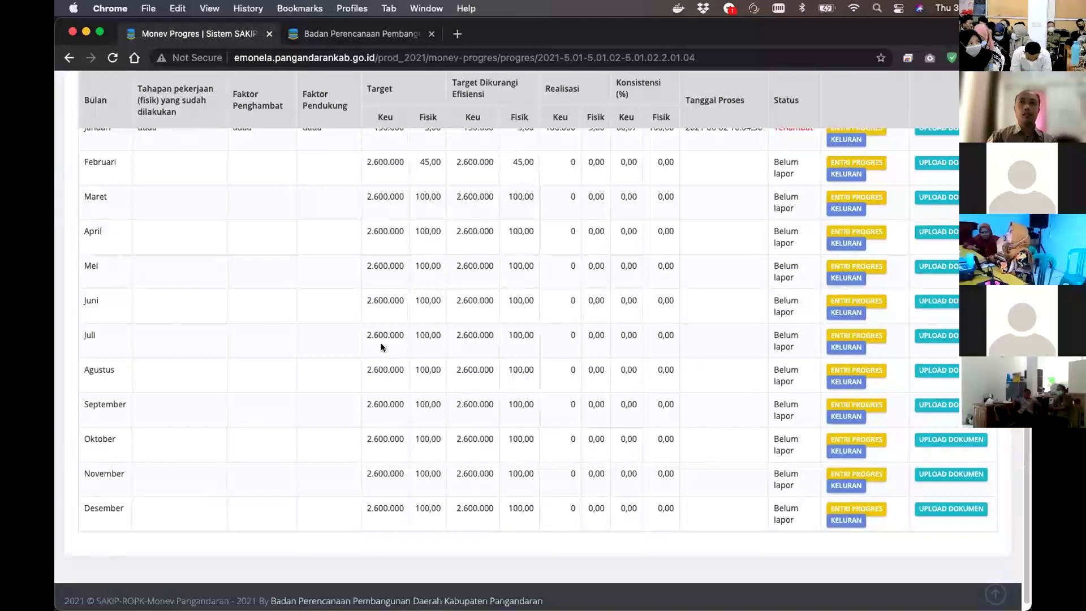
# Examine Januari's Tanggal Proses and Status in the monthly progress table, comparing them with the other months
pyautogui.scroll(4, 509, 339)
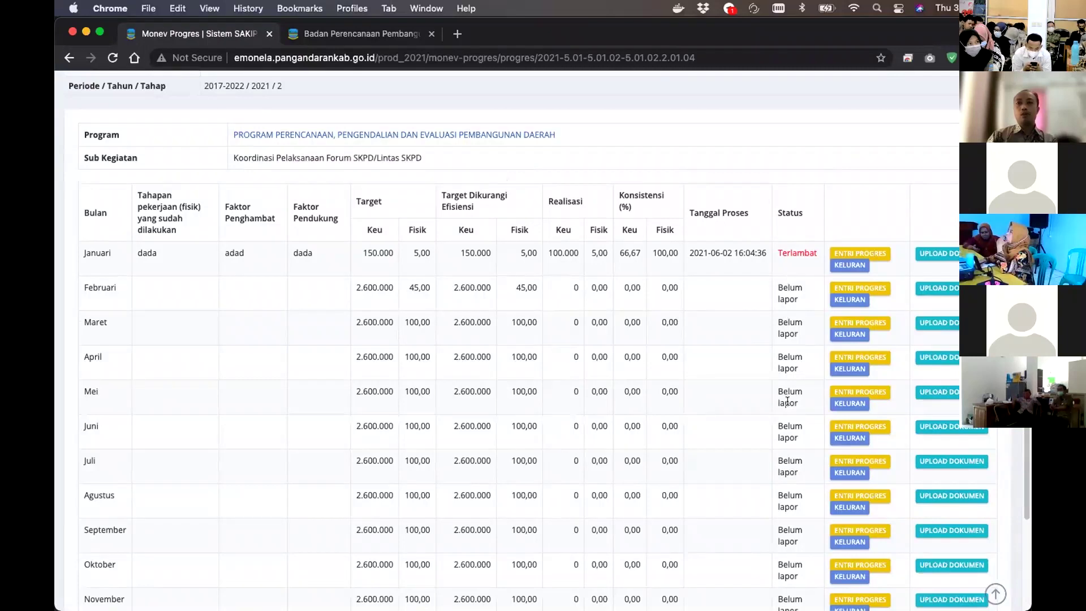
pyautogui.scroll(-3, 787, 400)
pyautogui.scroll(5, 788, 447)
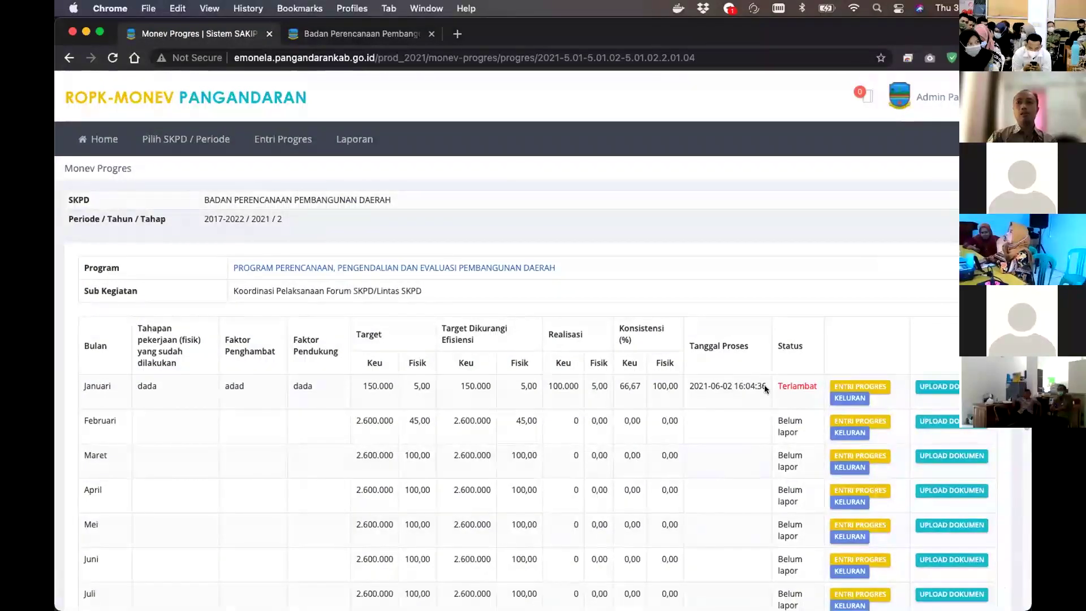
pyautogui.doubleClick(817, 386)
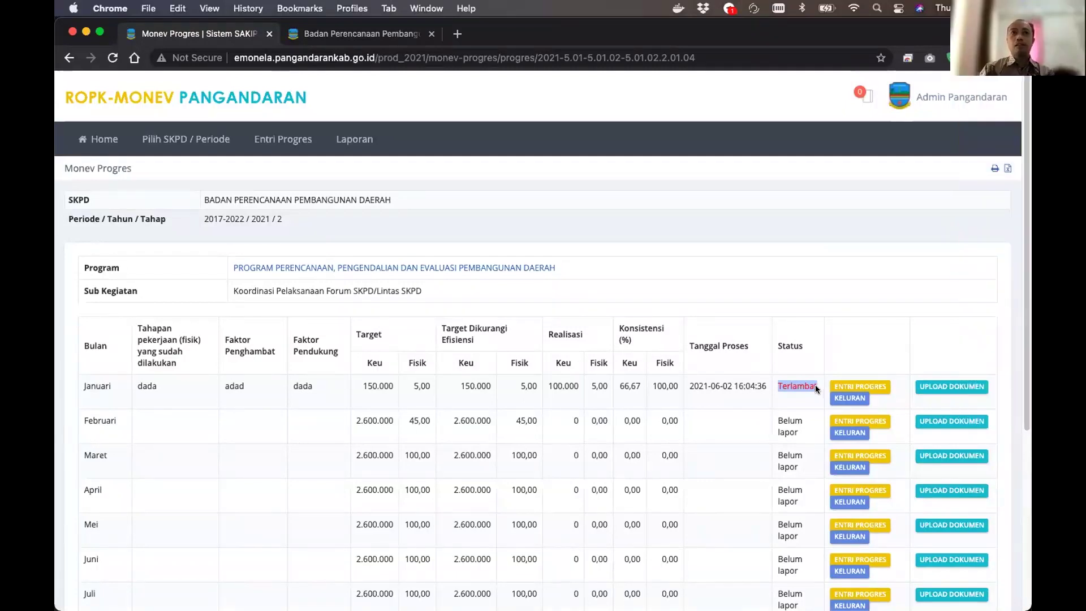
pyautogui.moveTo(689, 385); pyautogui.dragTo(761, 380)
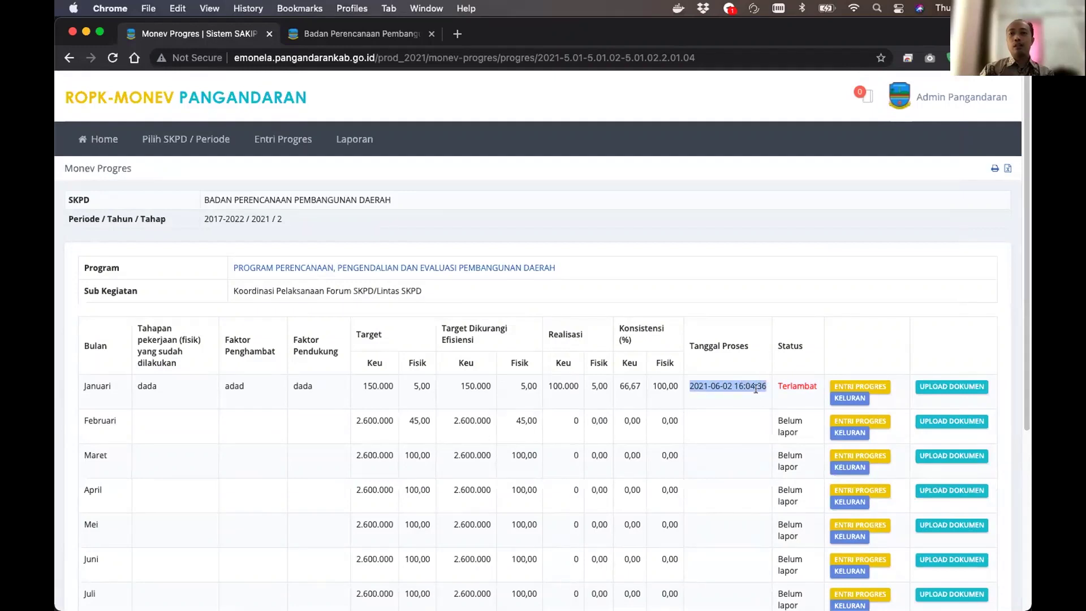
pyautogui.click(755, 389)
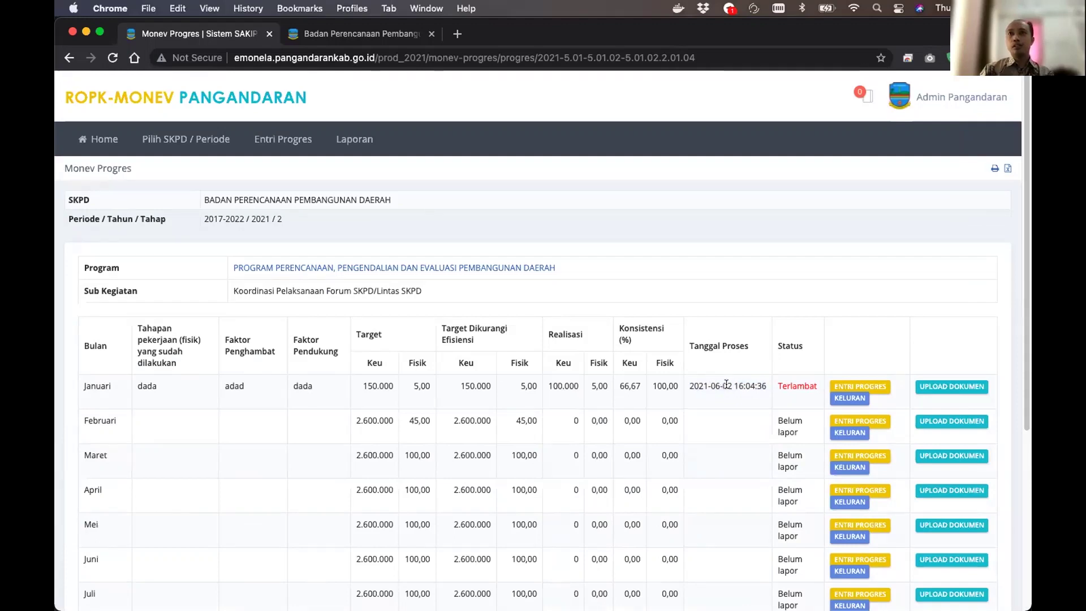
pyautogui.moveTo(726, 384); pyautogui.dragTo(821, 386)
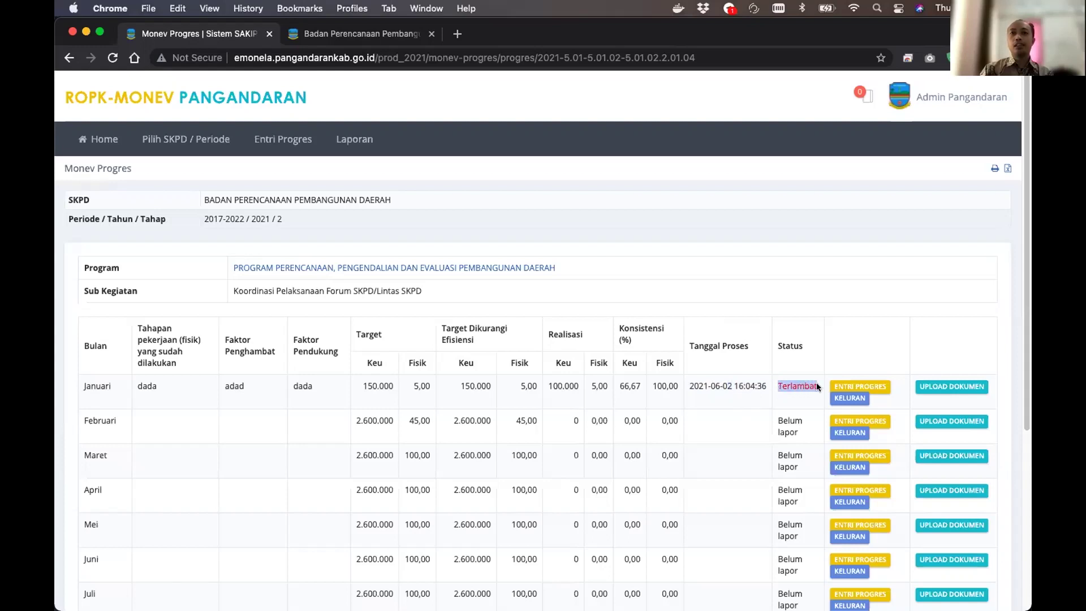
pyautogui.click(822, 336)
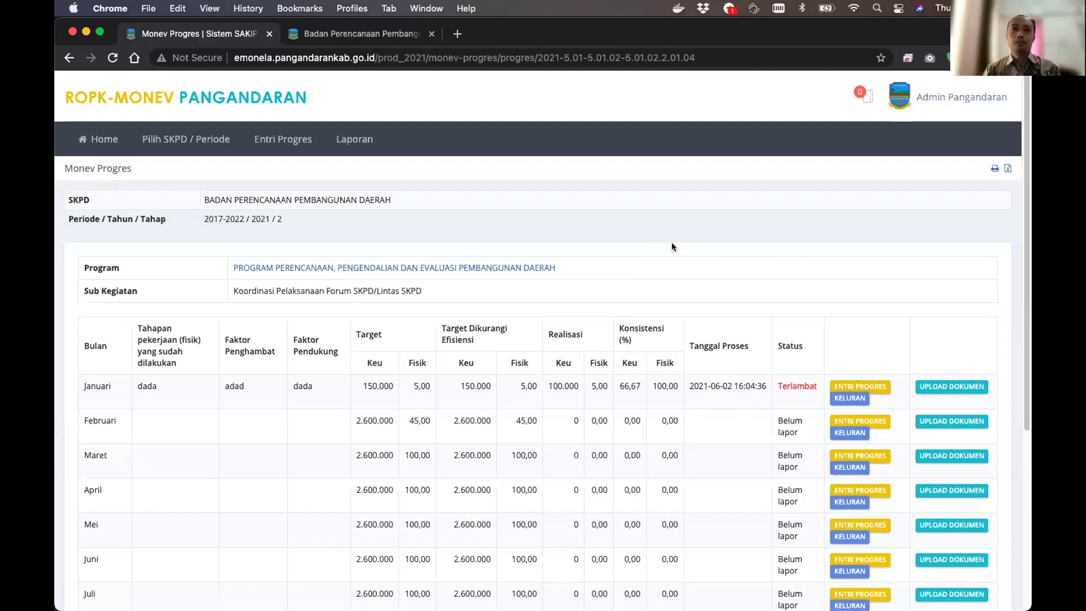
# Examine Januari's entries for Tahapan pekerjaan (fisik) yang sudah dilakukan, Faktor Penghambat and Faktor Pendukung
pyautogui.scroll(-2, 670, 242)
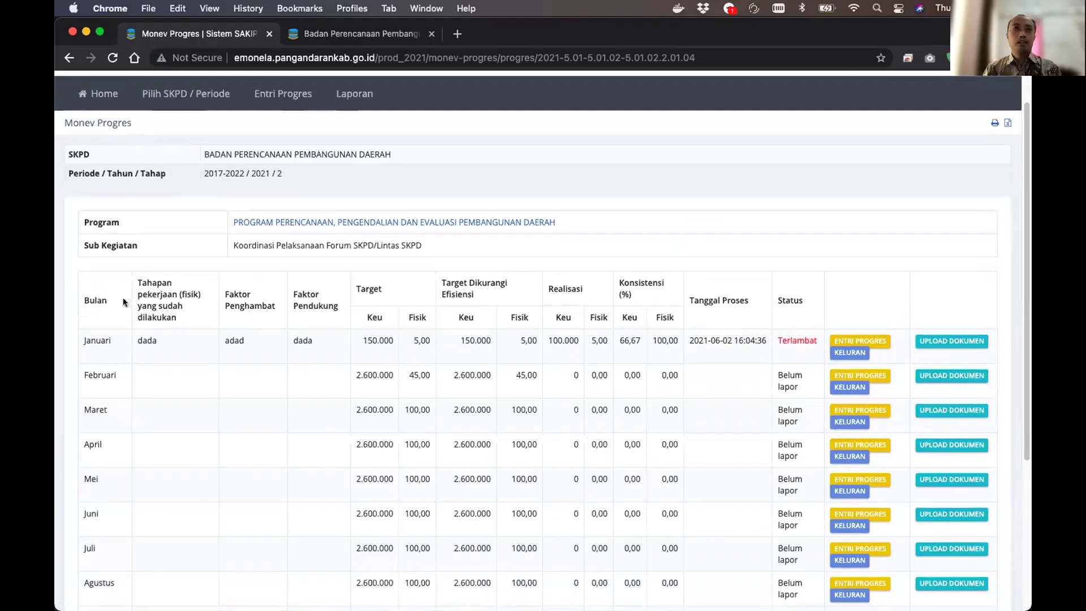
pyautogui.scroll(-1, 115, 285)
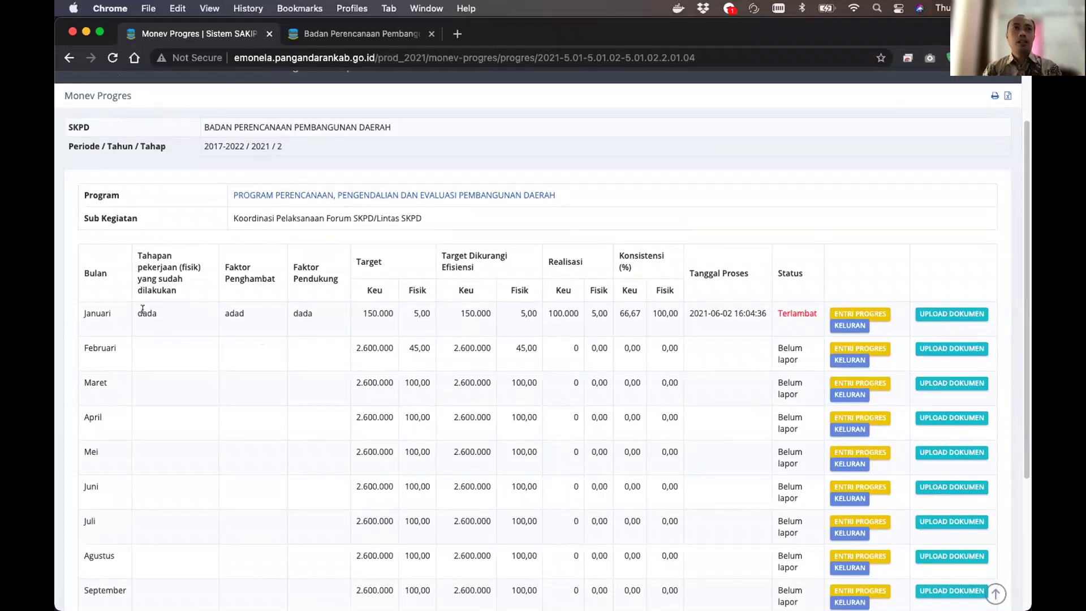
pyautogui.moveTo(136, 313); pyautogui.dragTo(157, 314)
pyautogui.moveTo(229, 313); pyautogui.dragTo(246, 314)
pyautogui.click(252, 315)
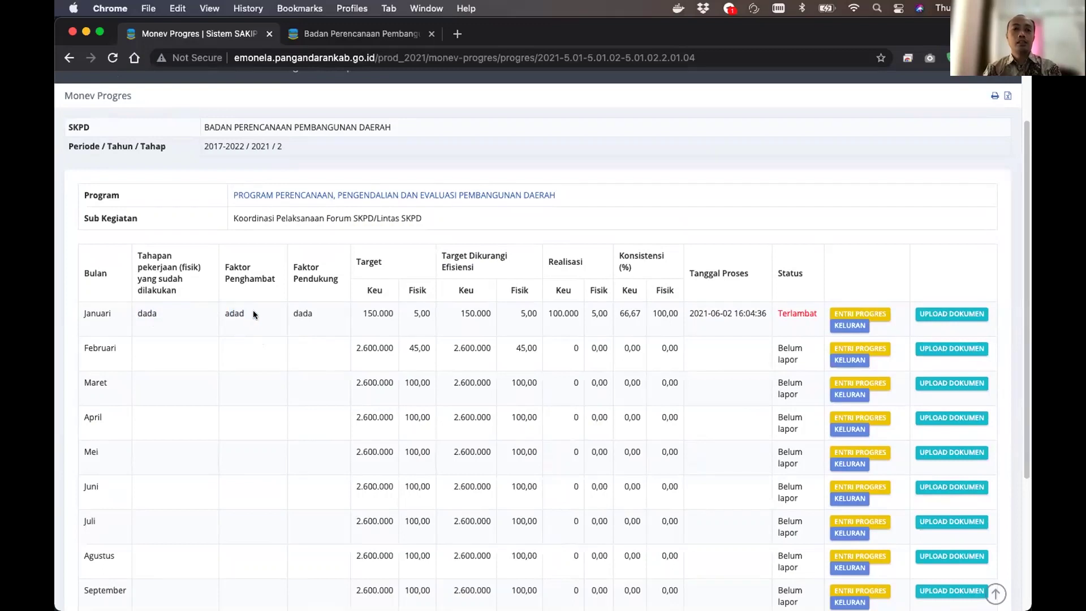
pyautogui.moveTo(298, 313); pyautogui.dragTo(314, 315)
pyautogui.moveTo(136, 312); pyautogui.dragTo(307, 311)
pyautogui.click(308, 312)
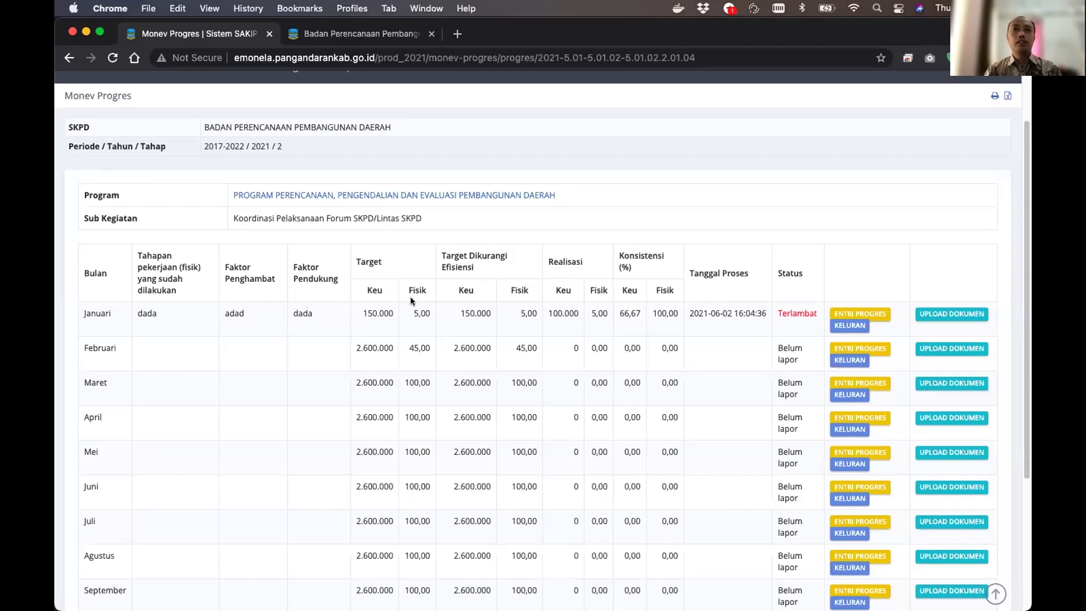
# Compare the monthly Target and Target Dikurangi Efisiensi columns with the work stage, factor and Realisasi Keu and Fisik columns
pyautogui.scroll(-1, 410, 297)
pyautogui.scroll(-2, 415, 299)
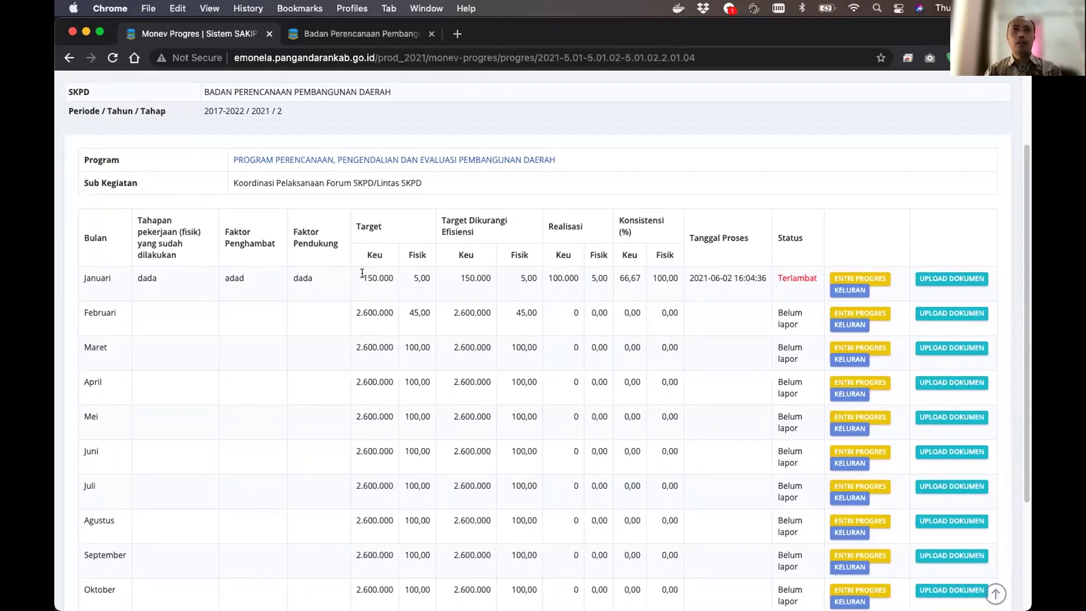
pyautogui.scroll(-4, 366, 291)
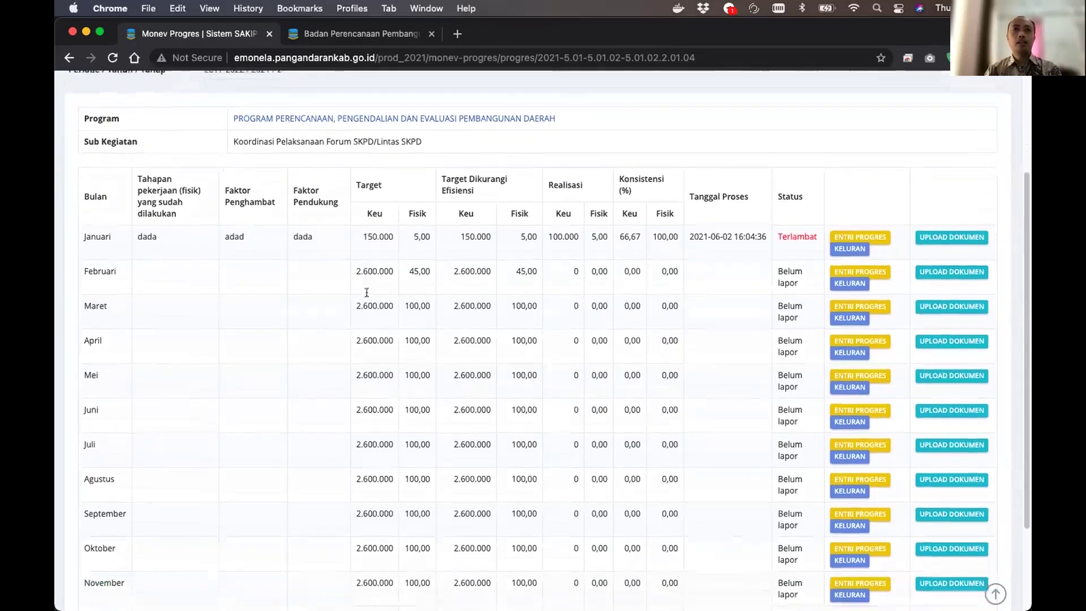
pyautogui.scroll(3, 372, 179)
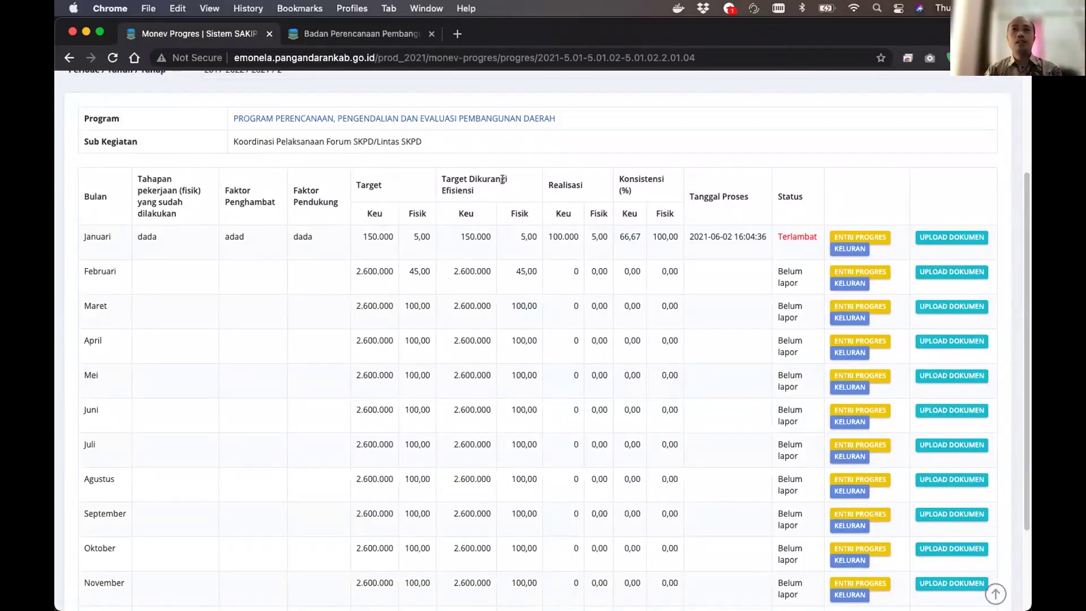
pyautogui.scroll(1, 493, 190)
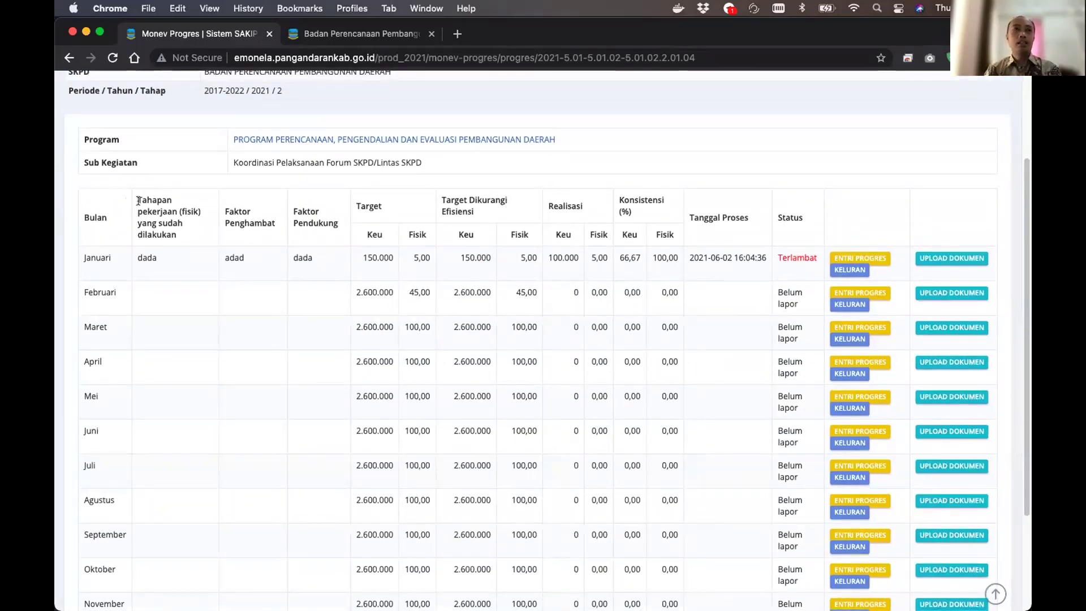
pyautogui.moveTo(123, 205); pyautogui.dragTo(292, 203)
pyautogui.click(311, 221)
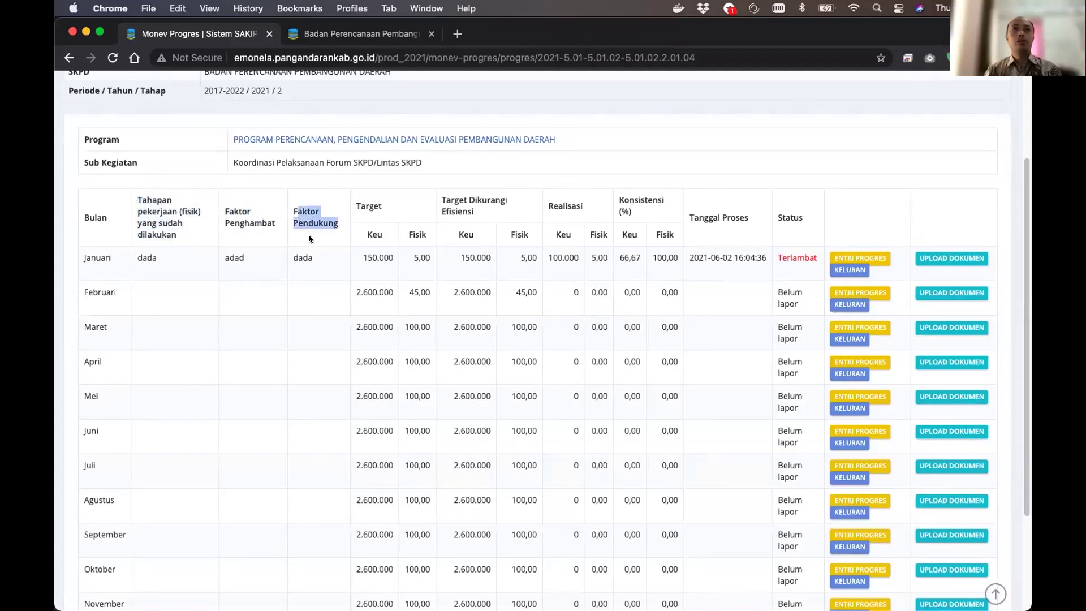
pyautogui.click(643, 147)
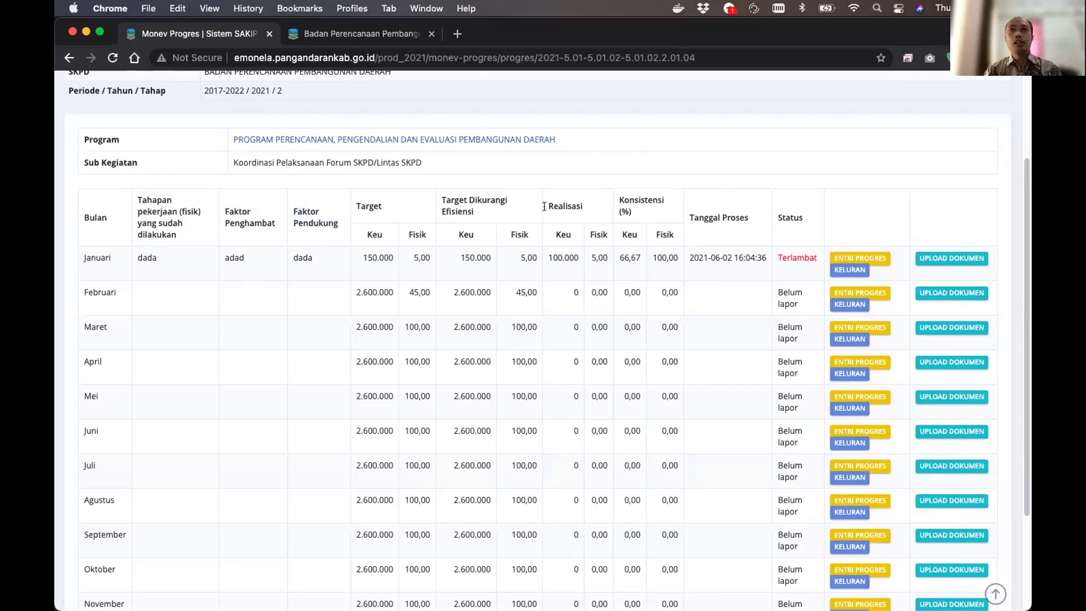
pyautogui.moveTo(546, 207); pyautogui.dragTo(579, 200)
pyautogui.scroll(1, 563, 179)
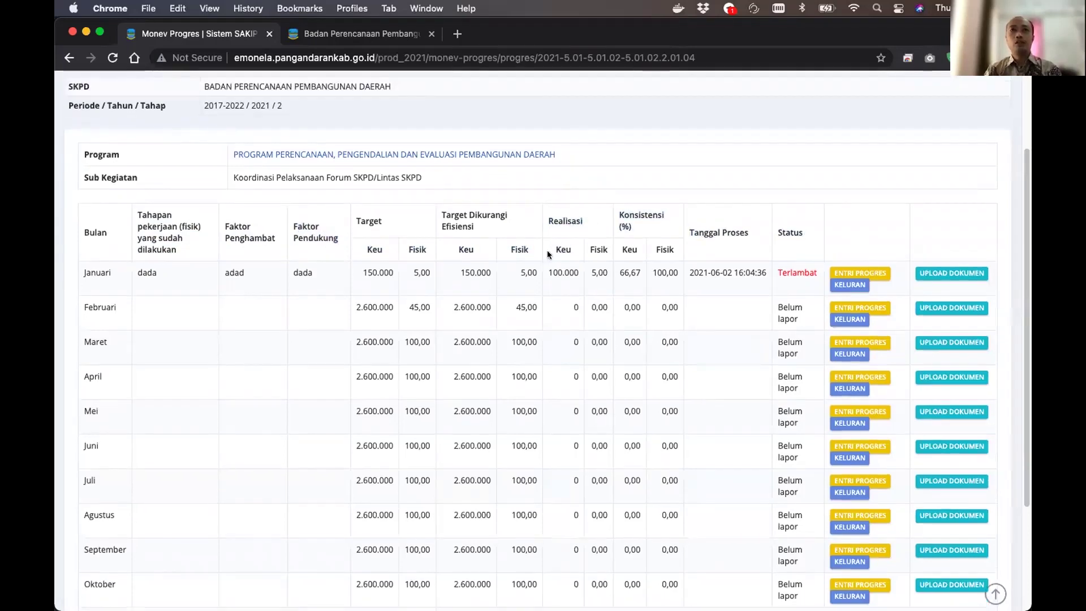
pyautogui.moveTo(552, 247); pyautogui.dragTo(559, 248)
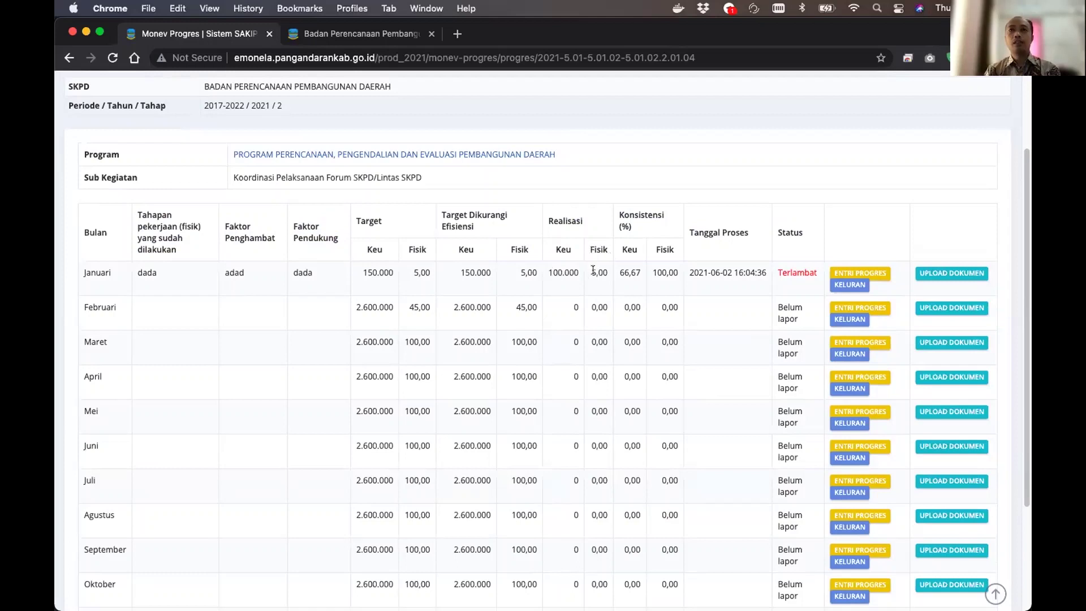
pyautogui.click(527, 166)
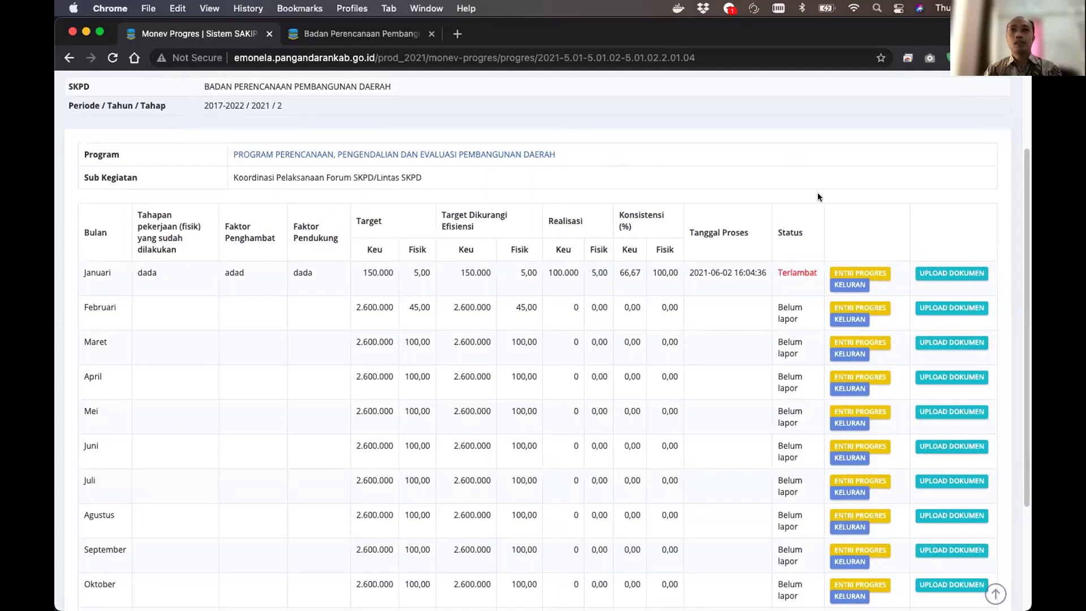
# Open Januari's progress entry form and review its work stage, Faktor Penghambat and Faktor Pendukung fields
pyautogui.click(870, 274)
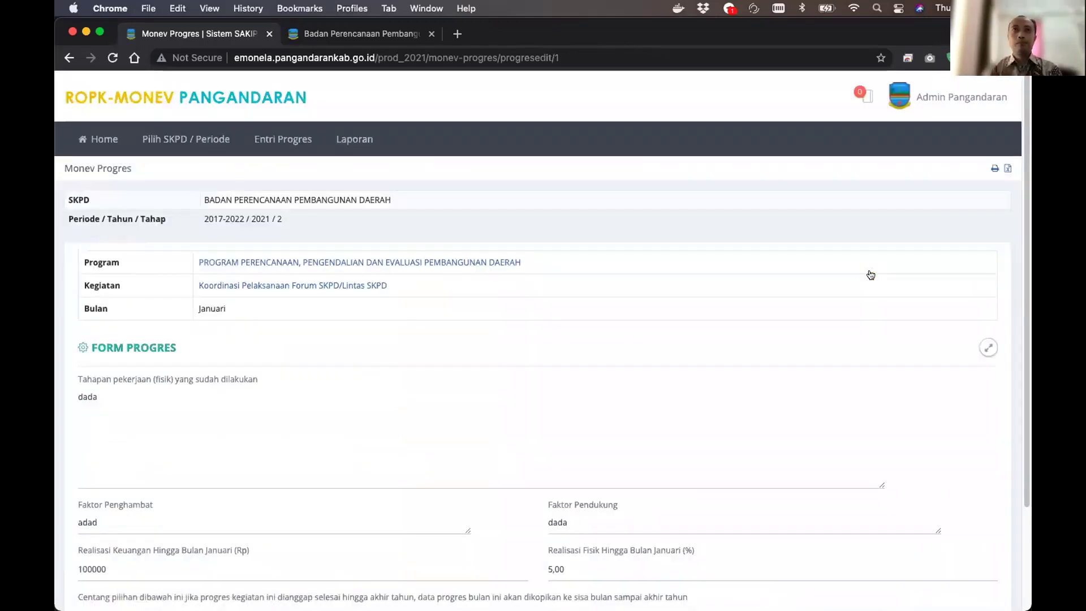
pyautogui.scroll(-3, 593, 304)
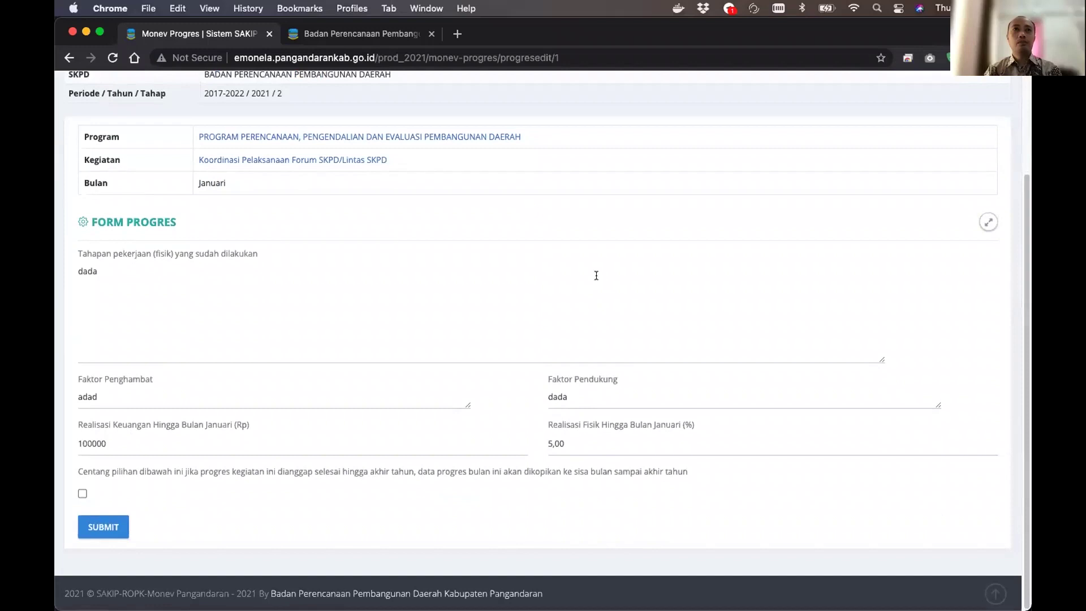
pyautogui.click(267, 284)
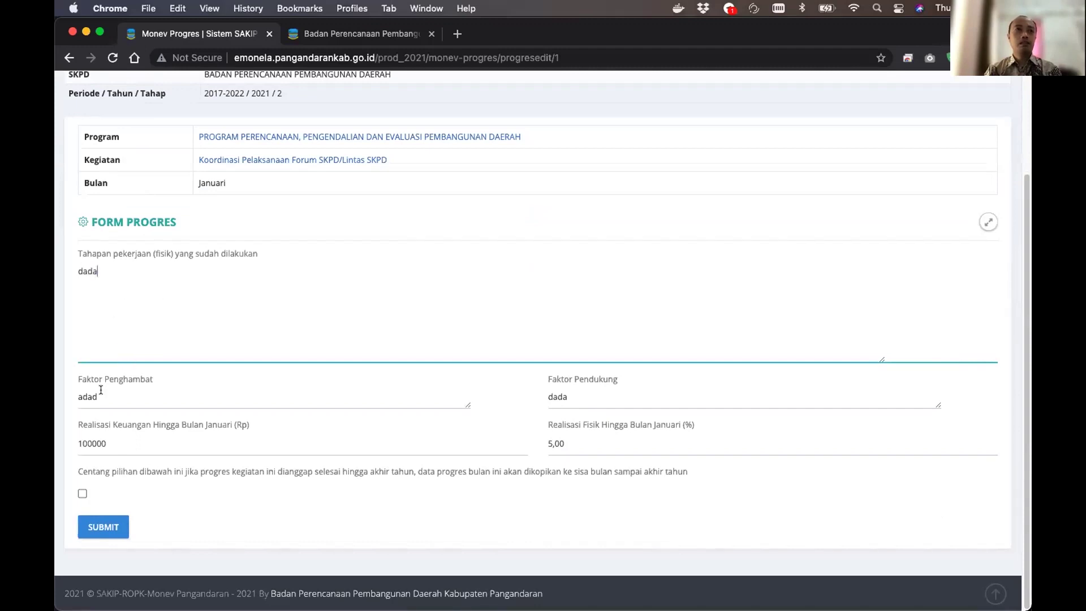
pyautogui.click(121, 397)
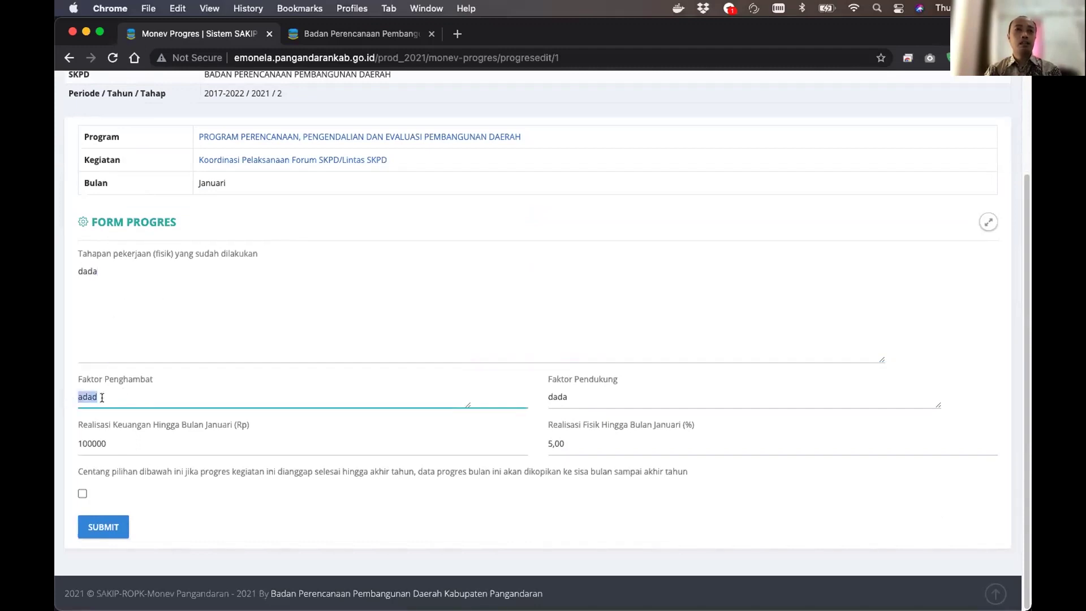
pyautogui.click(153, 395)
pyautogui.press('Tab')
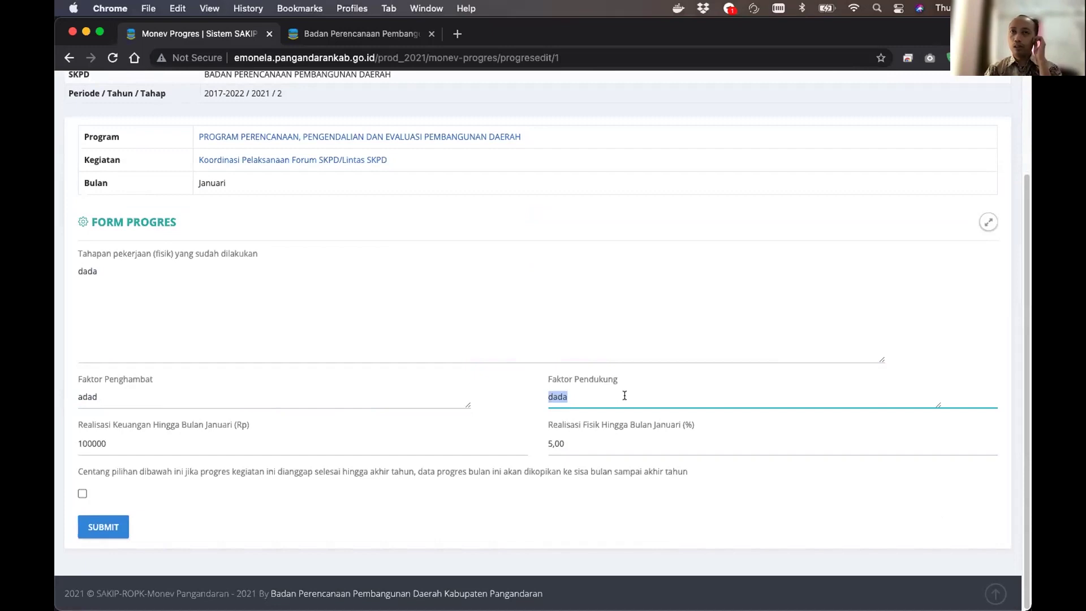
pyautogui.click(679, 391)
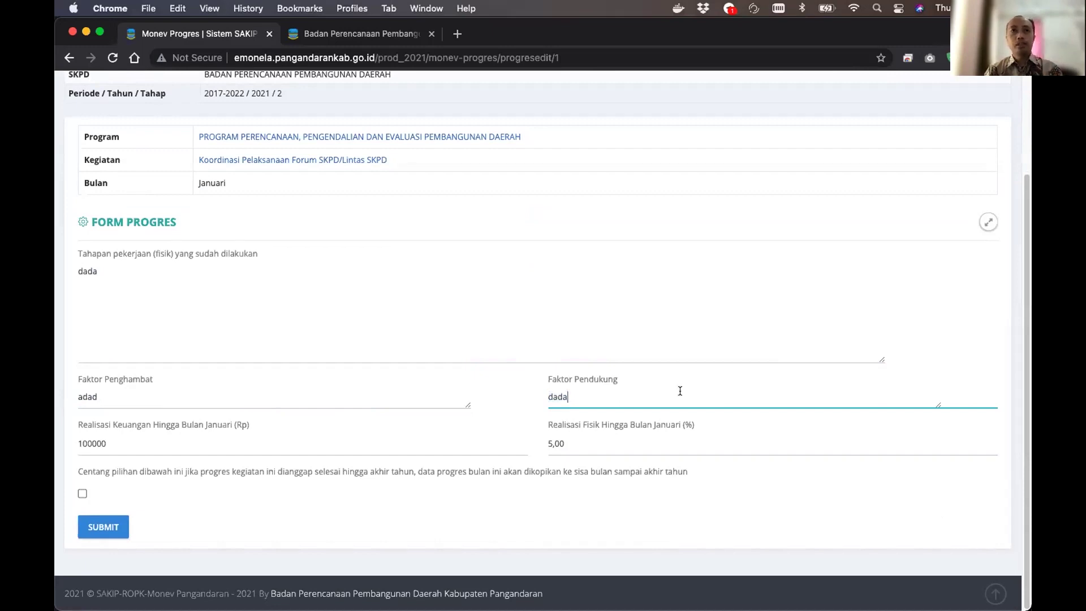
pyautogui.moveTo(578, 392); pyautogui.dragTo(516, 394)
pyautogui.click(436, 315)
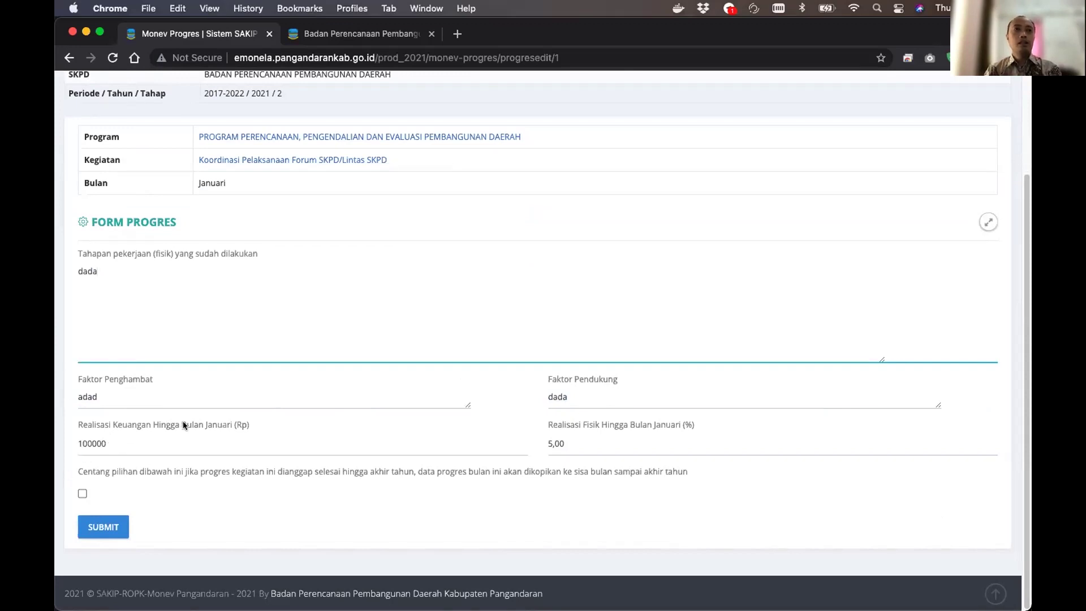
# Examine the Realisasi Keuangan (Rp) and Realisasi Fisik (%) fields recorded up to Bulan Januari in the progress form
pyautogui.doubleClick(201, 183)
pyautogui.click(122, 443)
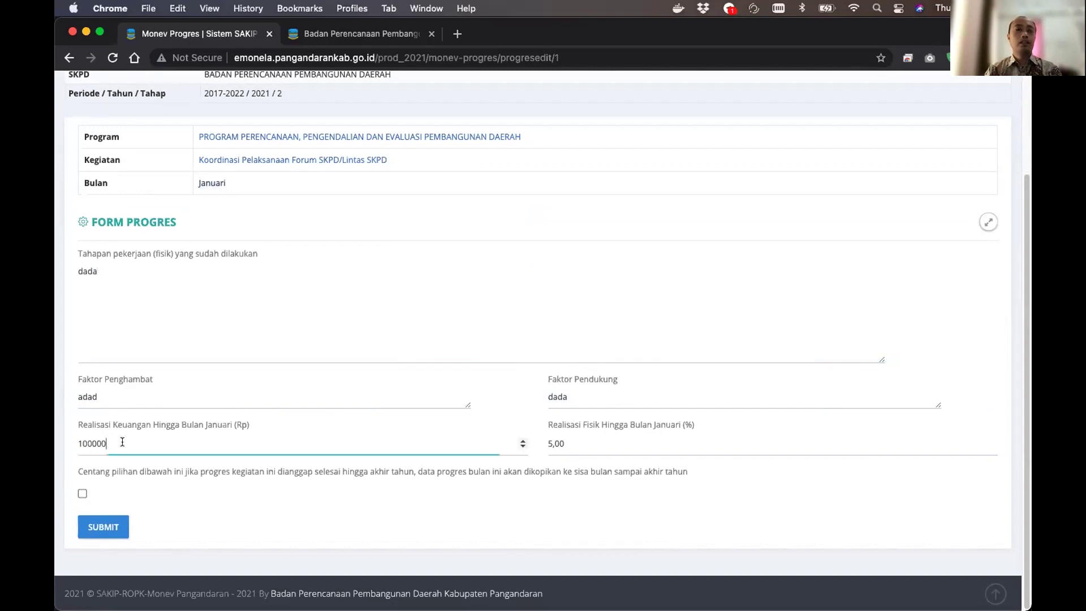
pyautogui.press('super+a')
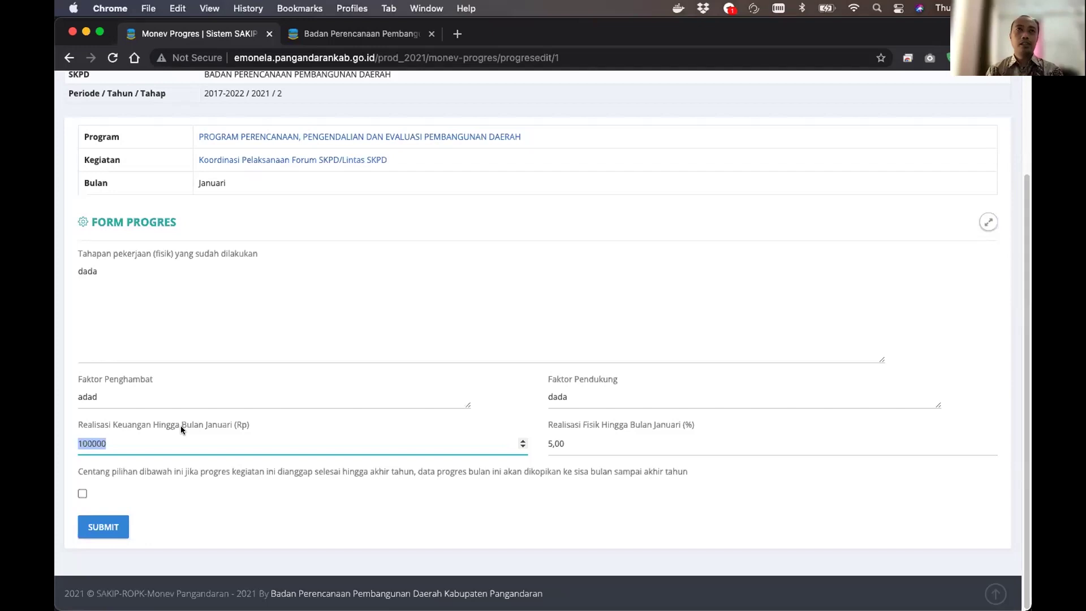
pyautogui.doubleClick(203, 181)
pyautogui.click(229, 443)
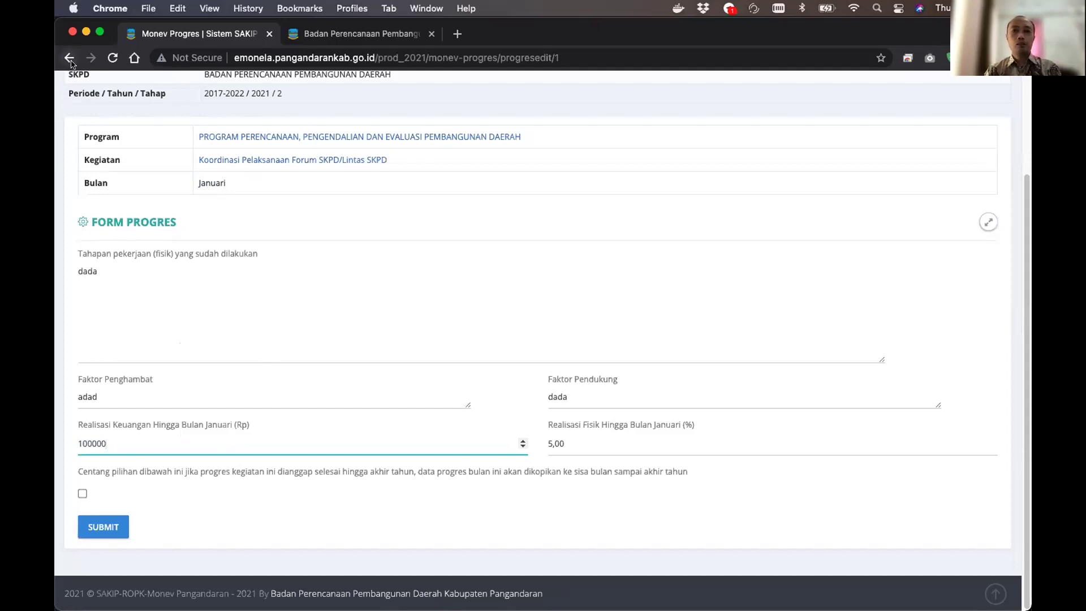
pyautogui.moveTo(127, 443); pyautogui.dragTo(62, 443)
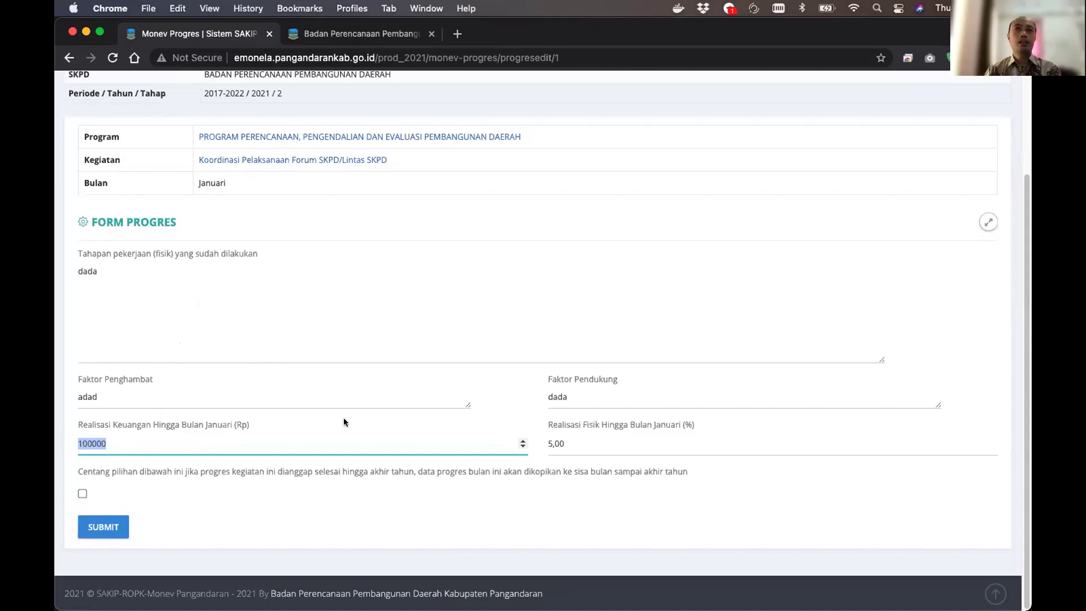
pyautogui.click(303, 439)
pyautogui.moveTo(189, 442); pyautogui.dragTo(56, 443)
pyautogui.click(583, 472)
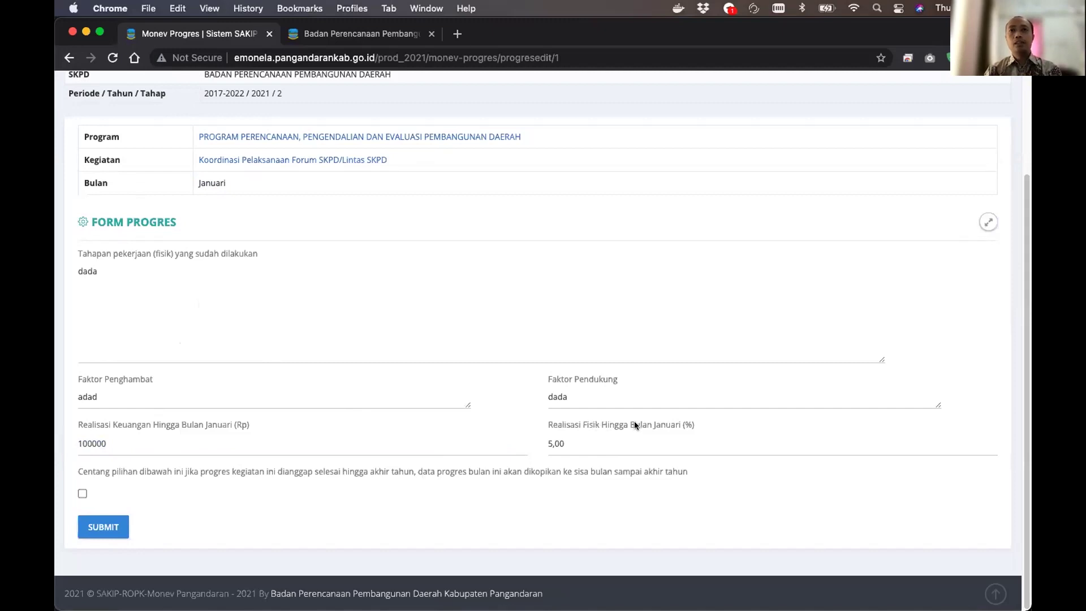
pyautogui.click(685, 424)
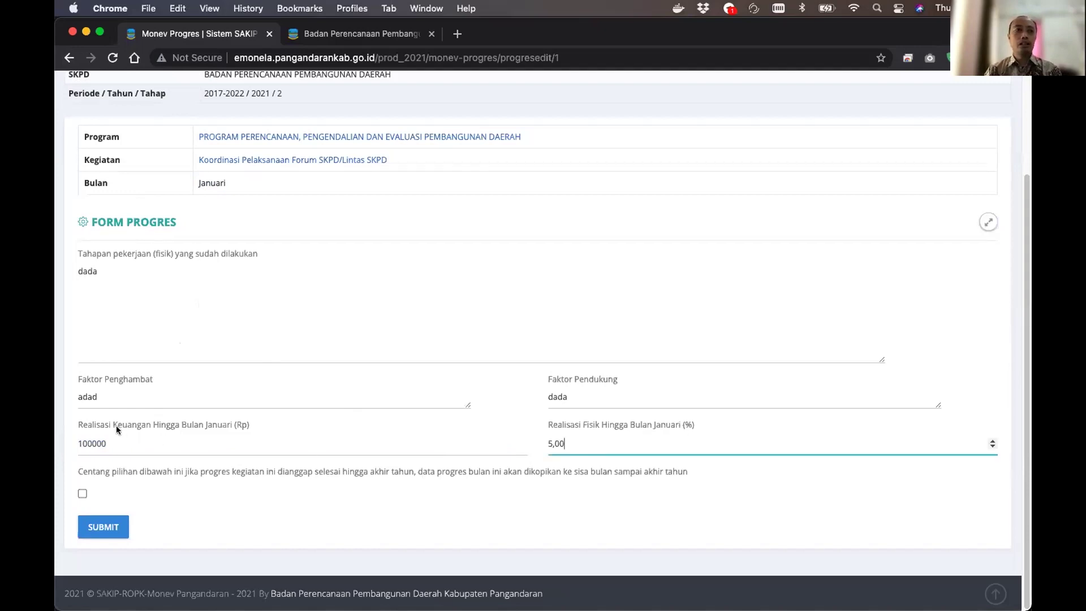
pyautogui.click(149, 441)
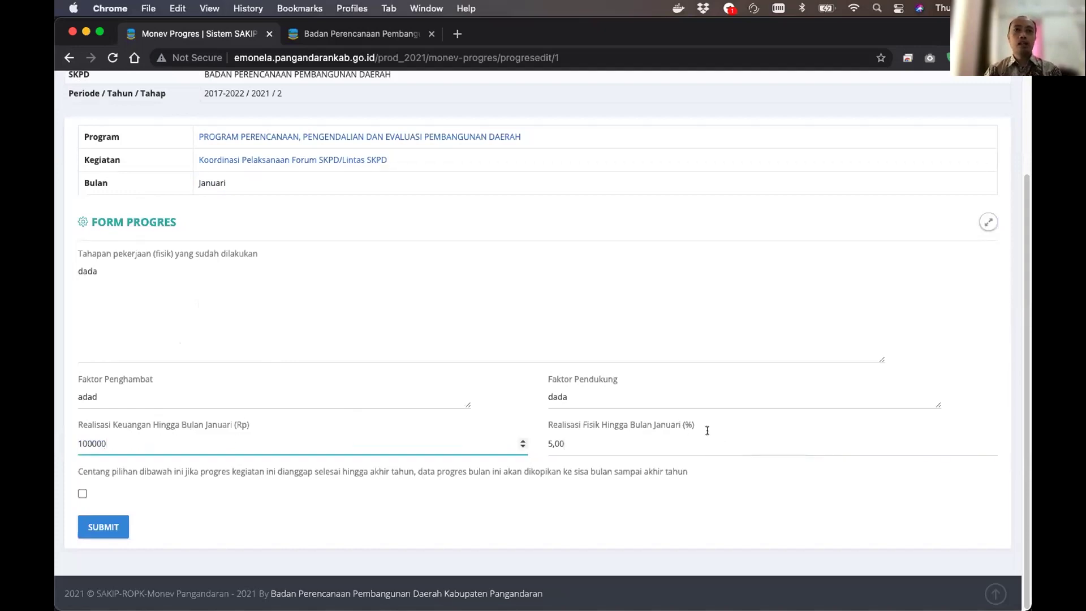
pyautogui.click(684, 422)
pyautogui.click(606, 444)
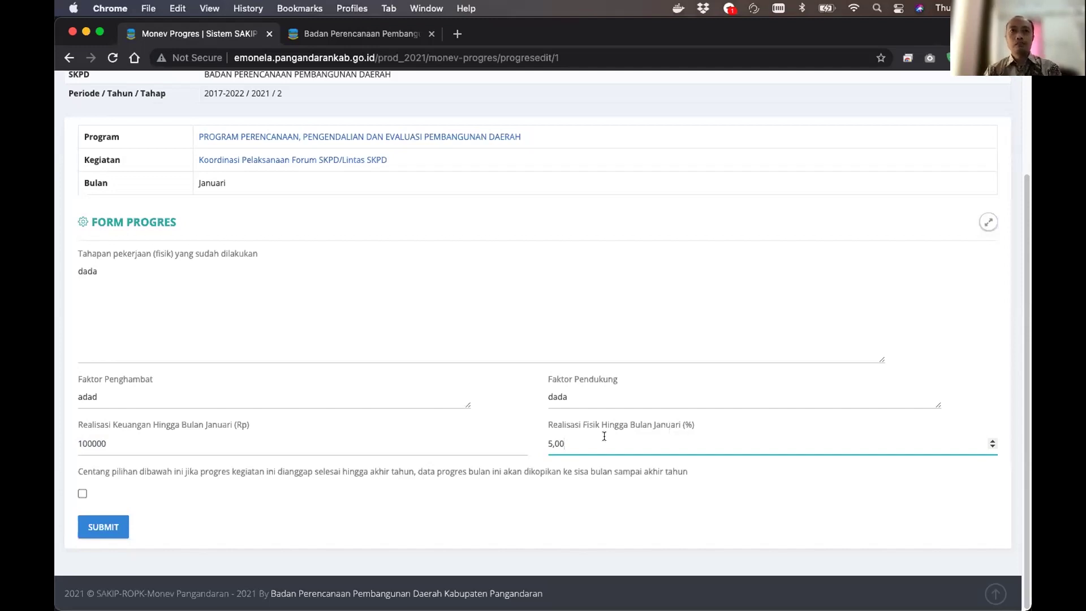
# Tick the option marking Januari's progress as finished through year-end, and return to the monthly table without submitting
pyautogui.click(677, 468)
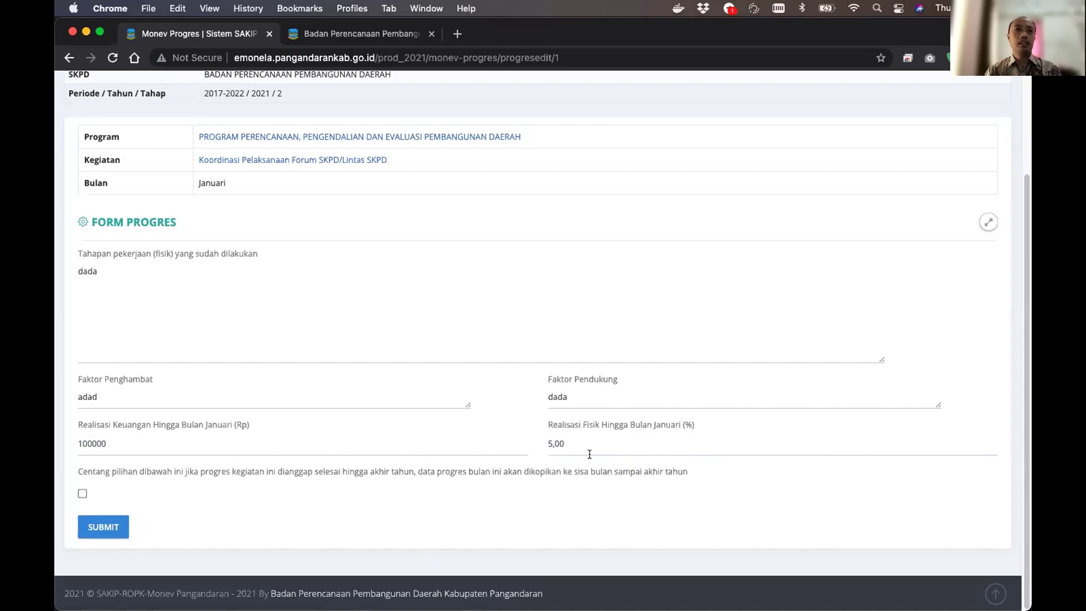
pyautogui.click(82, 494)
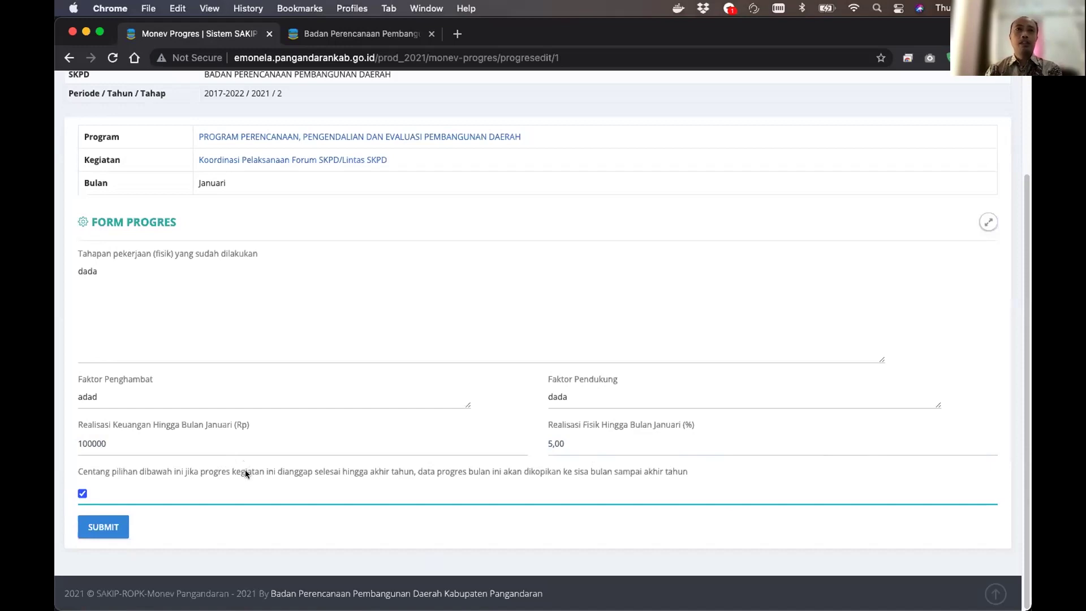
pyautogui.click(66, 58)
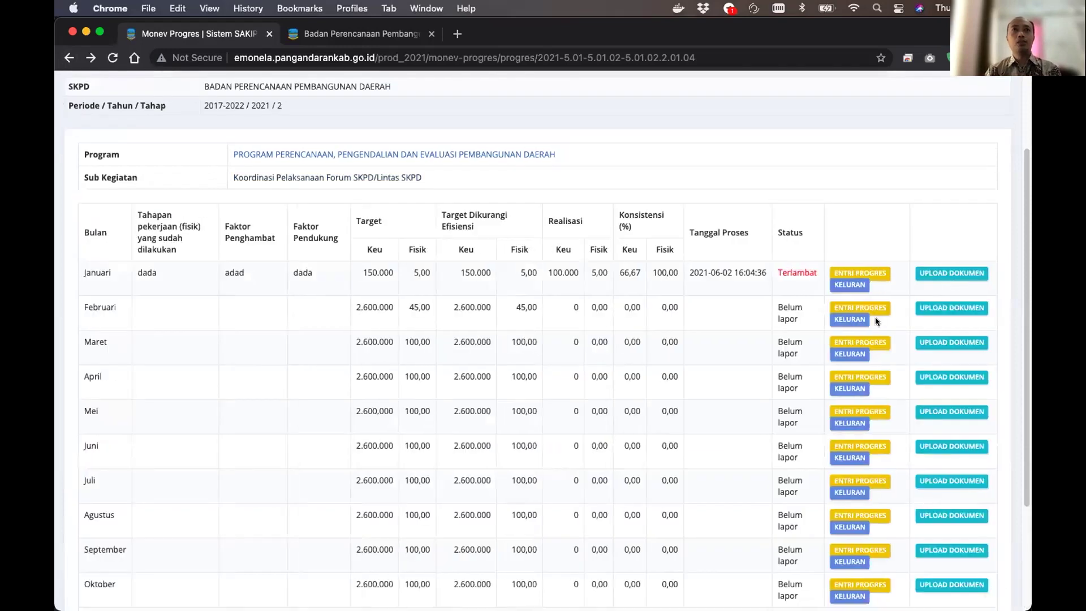
# Open Mei's progress entry form, tick the finished-until-year-end option, and go back to the monthly table without submitting
pyautogui.moveTo(86, 408); pyautogui.dragTo(411, 409)
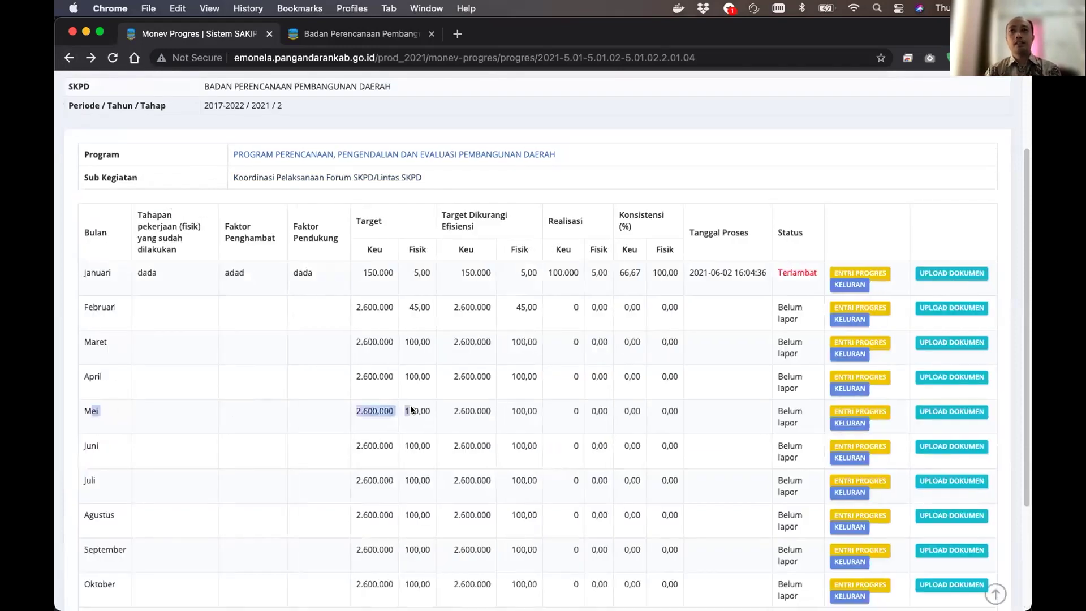
pyautogui.click(826, 412)
pyautogui.click(856, 411)
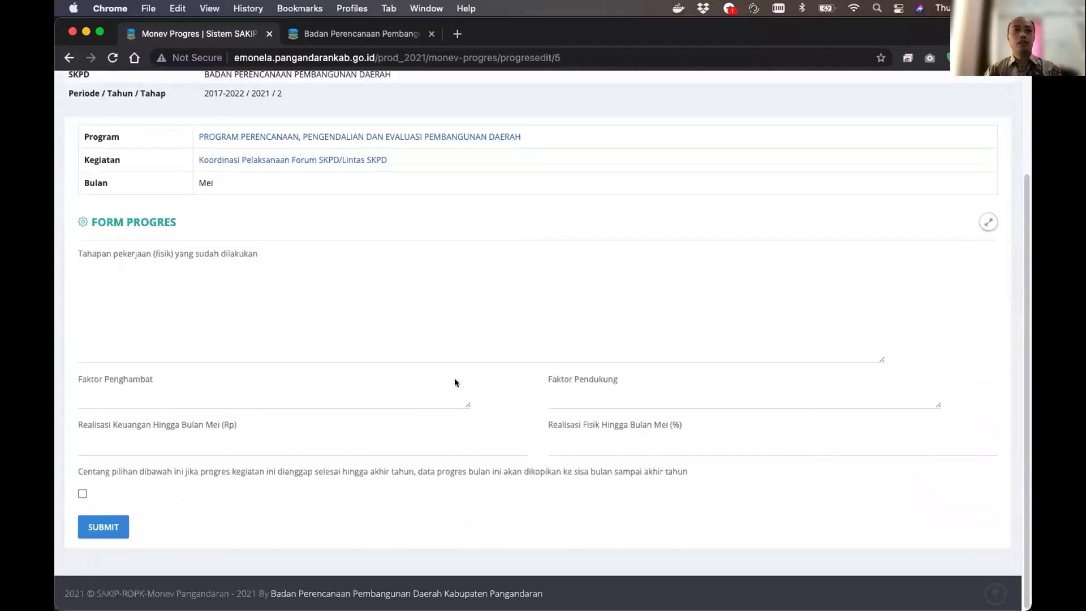
pyautogui.click(82, 493)
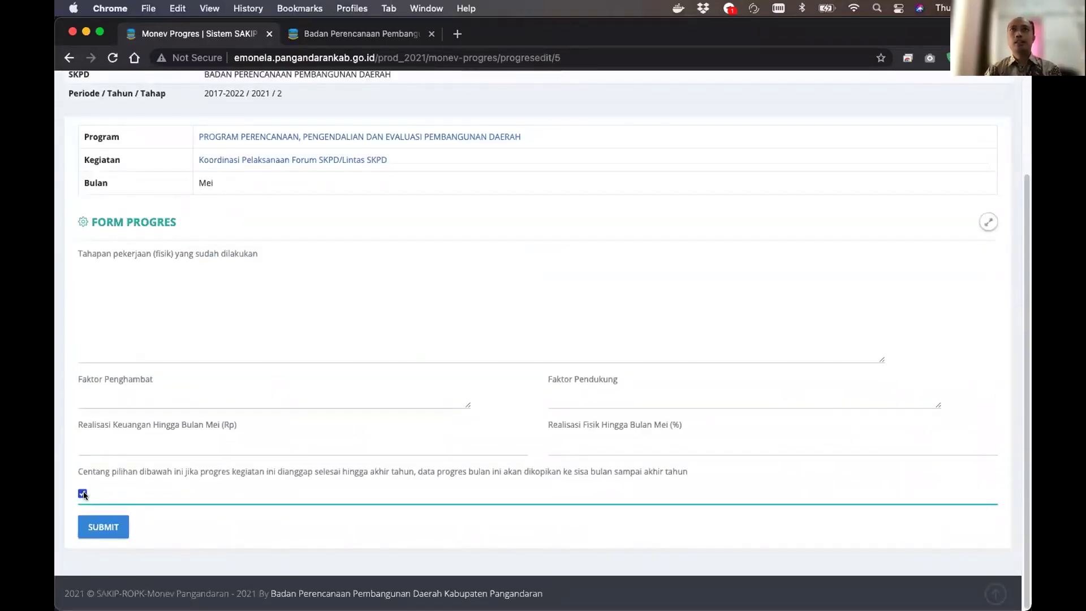
pyautogui.click(69, 57)
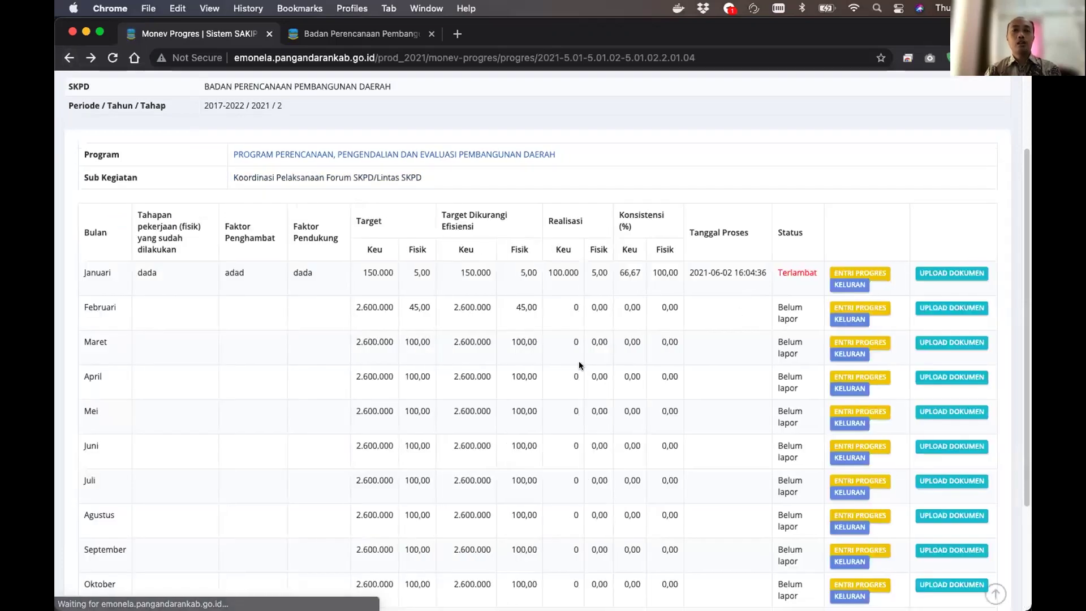
# Check the months through Desember and revisit Mei's progress form to examine its option for copying progress to the remaining months
pyautogui.scroll(-5, 511, 402)
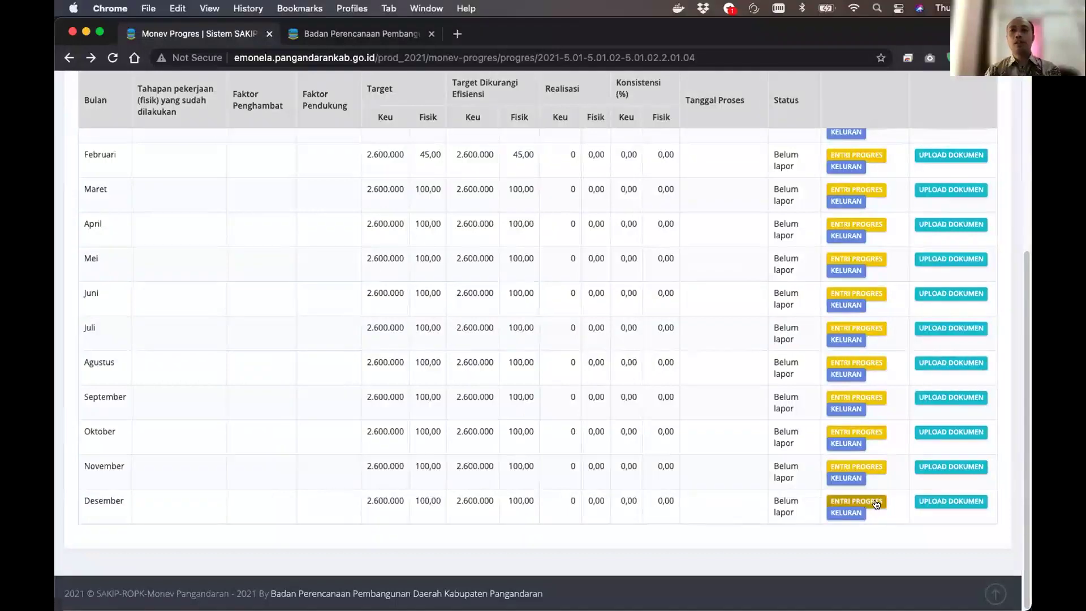
pyautogui.scroll(3, 571, 373)
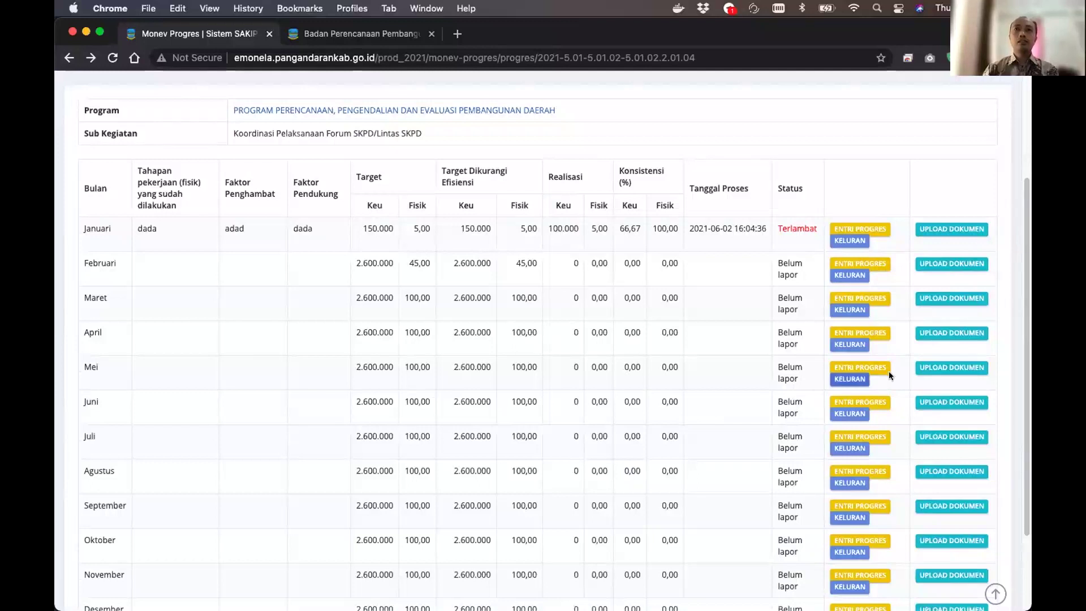
pyautogui.click(872, 367)
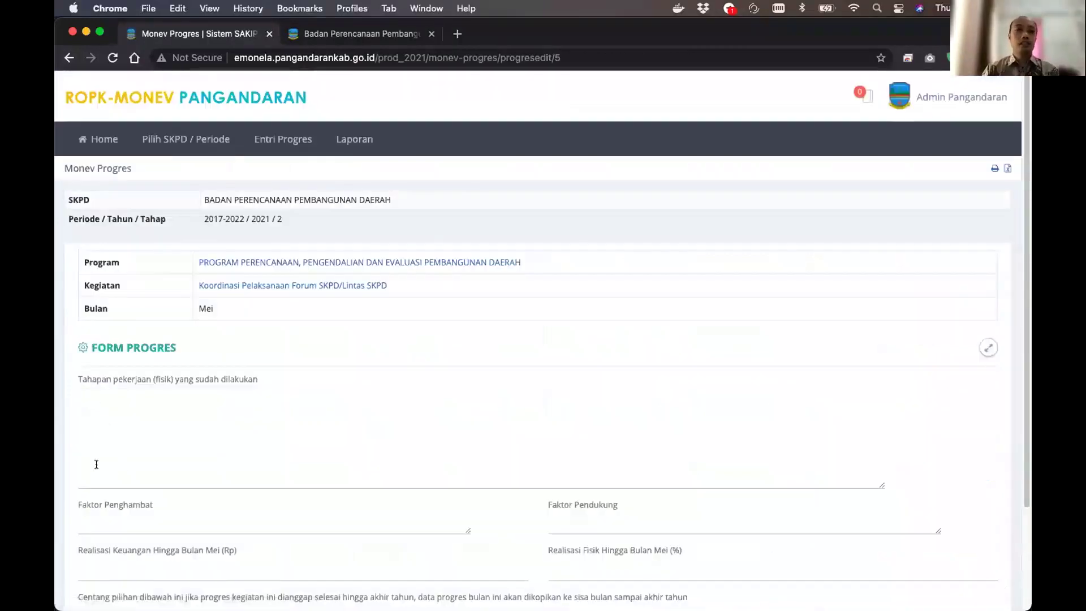
pyautogui.scroll(-3, 136, 432)
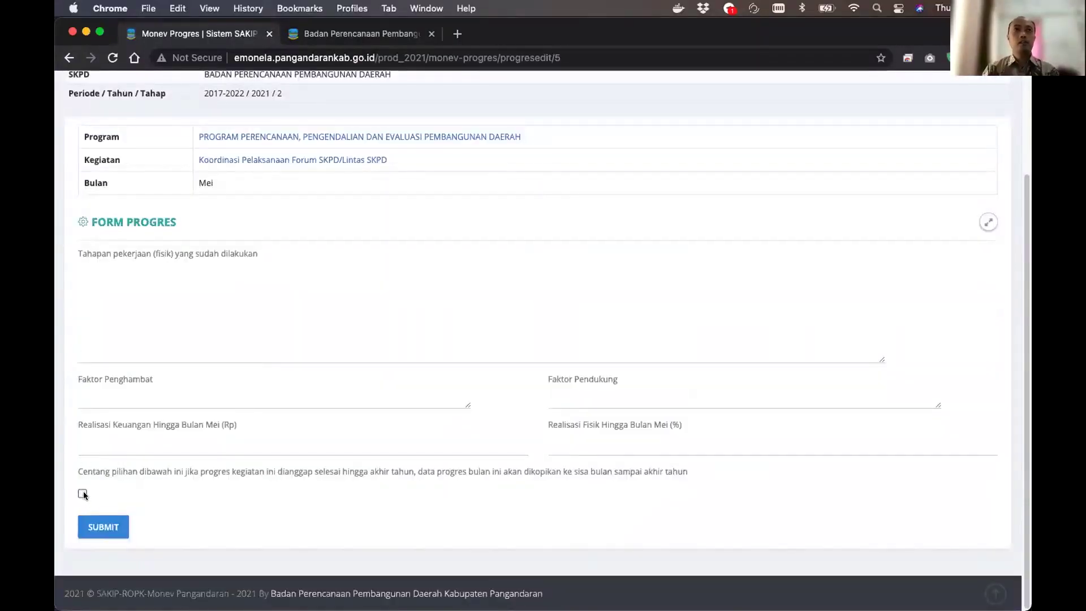
pyautogui.click(69, 57)
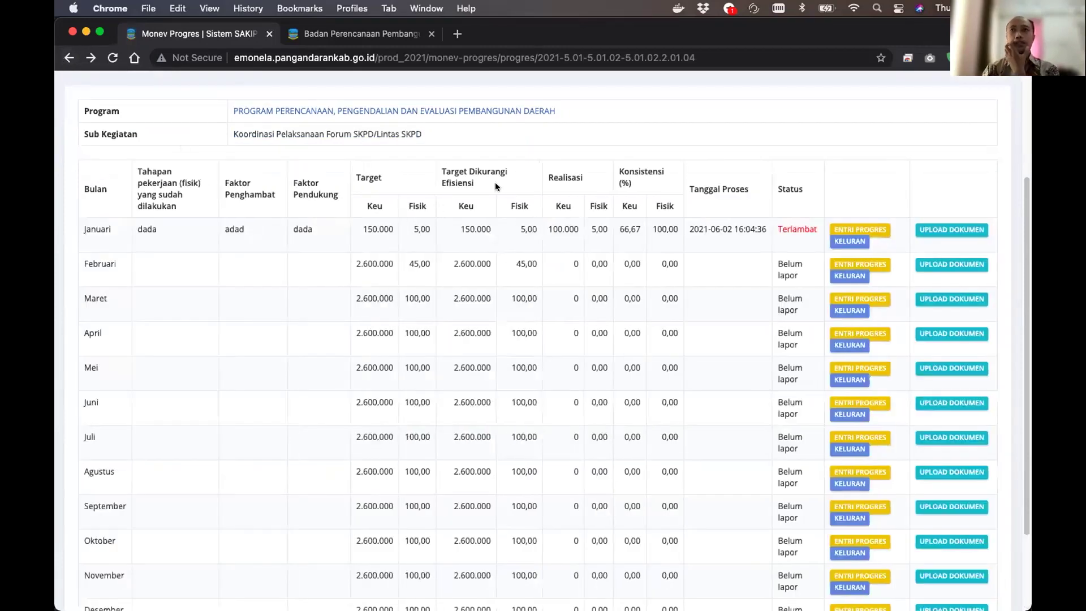
# View Januari's document upload page with its Dokumen Baru option, and return to the monthly progress table
pyautogui.scroll(3, 565, 192)
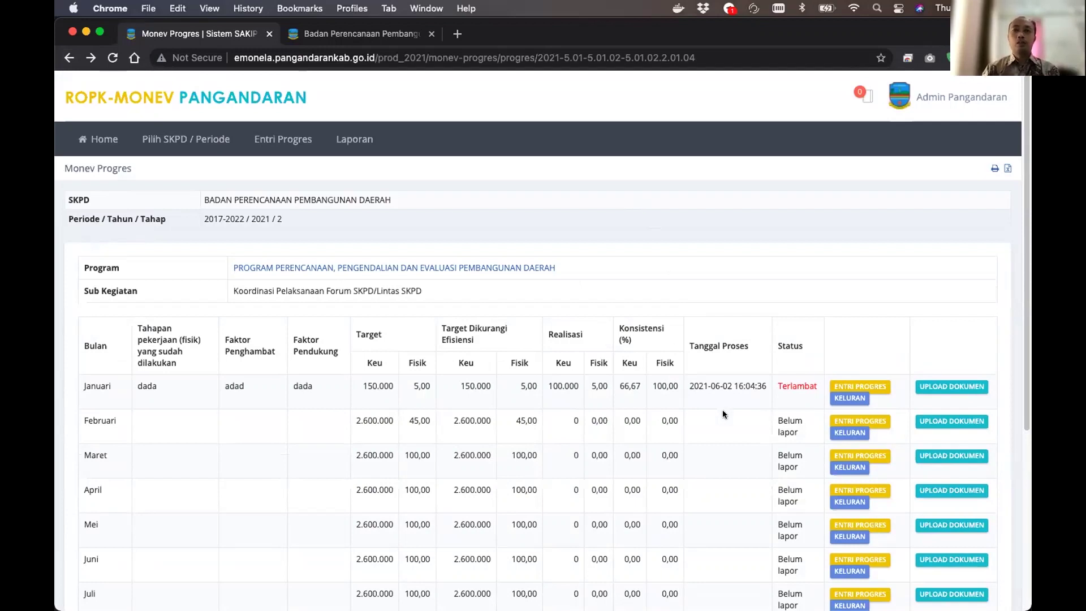
pyautogui.scroll(-3, 721, 413)
pyautogui.scroll(-4, 721, 410)
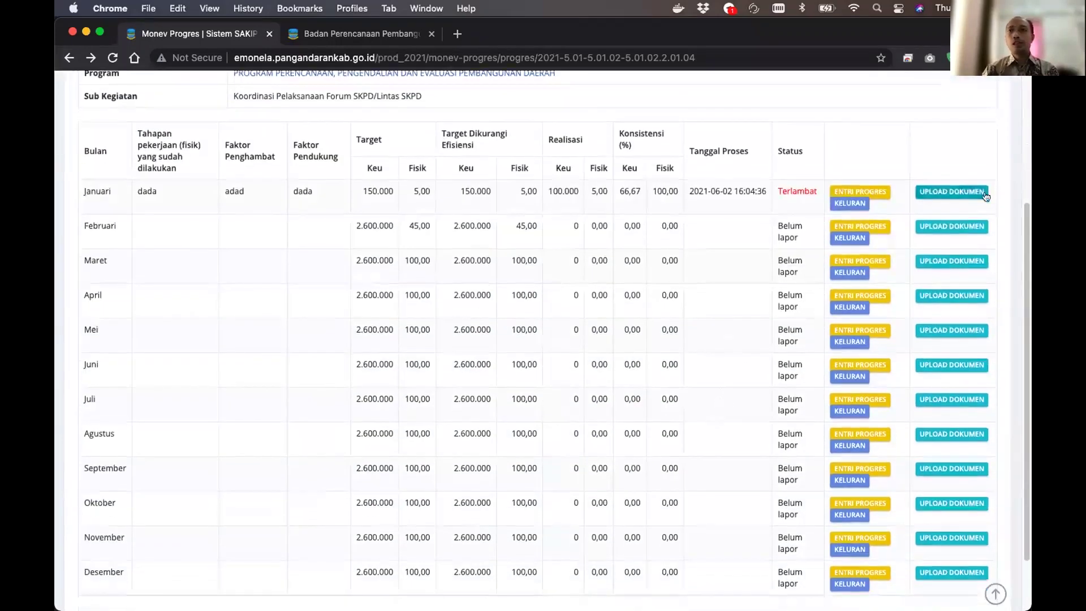
pyautogui.click(955, 194)
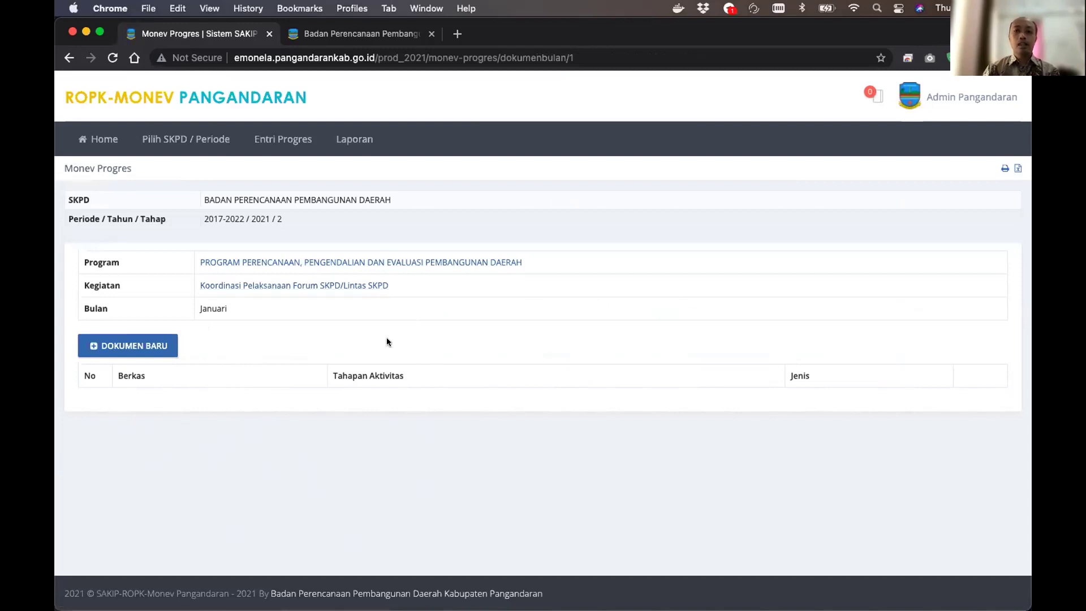
pyautogui.click(69, 57)
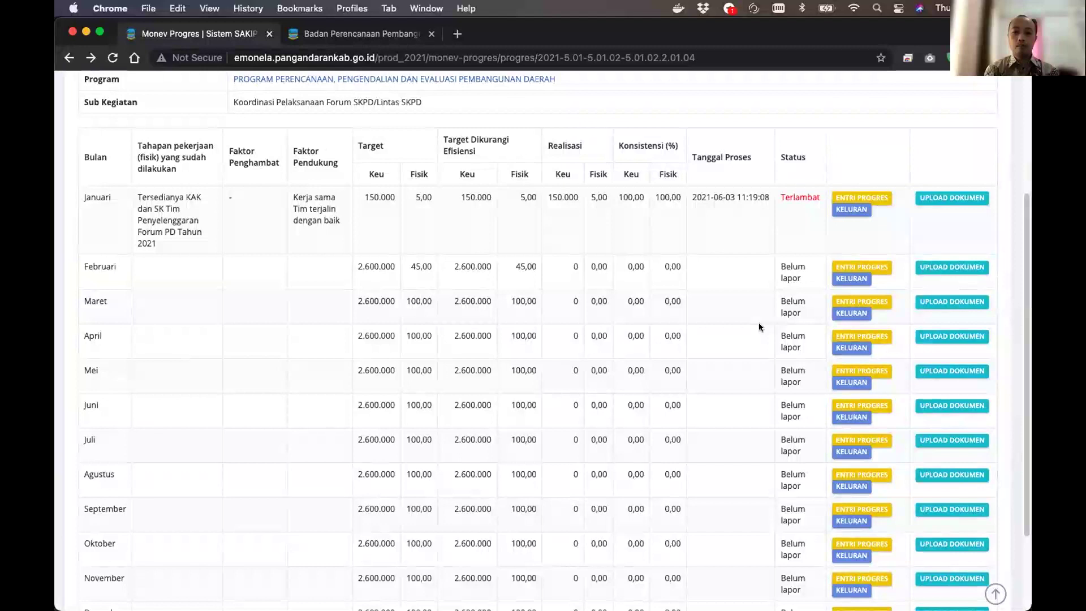
# Open Januari's output indicator form and enter 2 as Realisasi for Jumlah dokumen hasil kesepakatan Forum Perangkat Daerah
pyautogui.scroll(2, 670, 323)
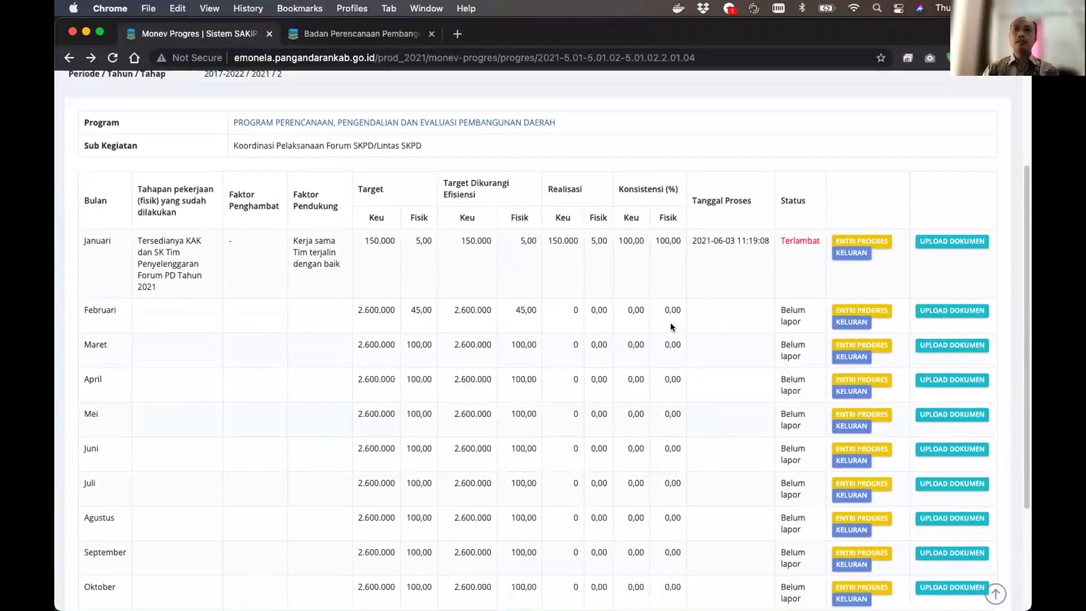
pyautogui.scroll(3, 884, 224)
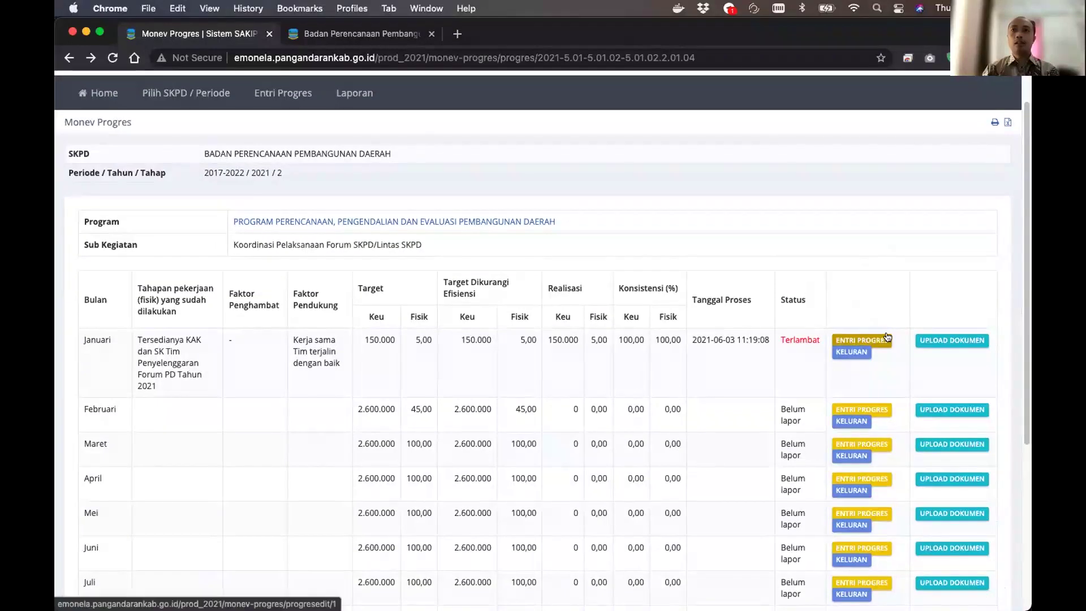
pyautogui.scroll(2, 964, 354)
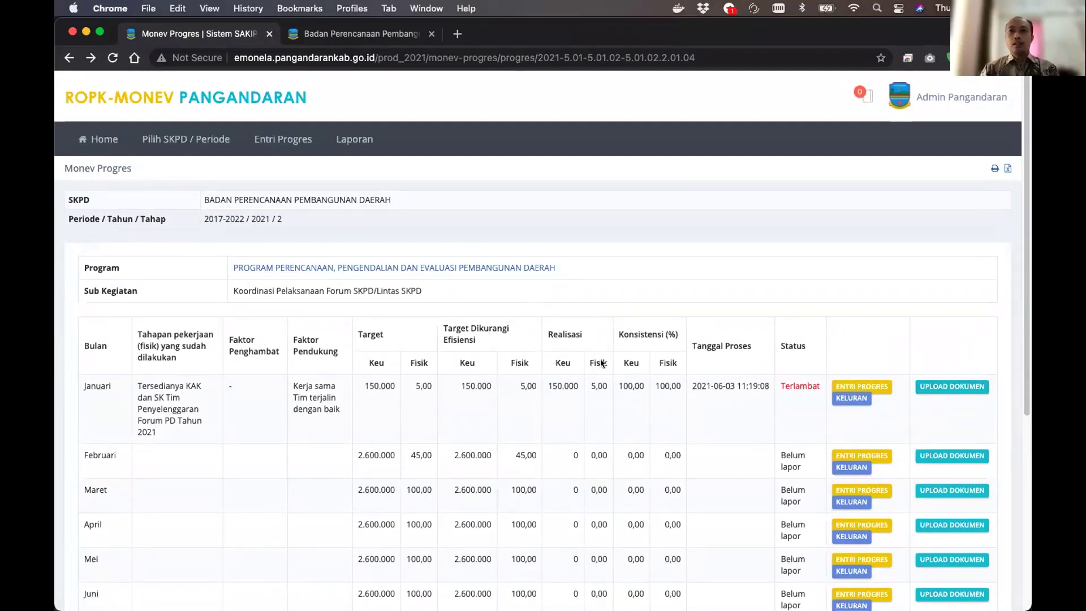
pyautogui.click(850, 399)
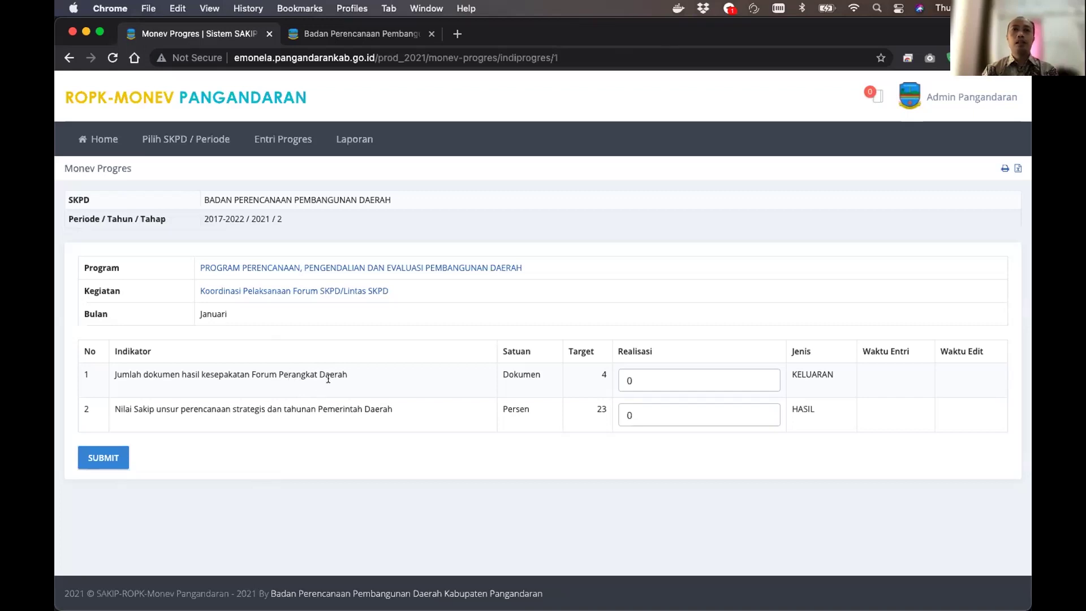
pyautogui.doubleClick(201, 315)
pyautogui.doubleClick(603, 373)
pyautogui.doubleClick(653, 381)
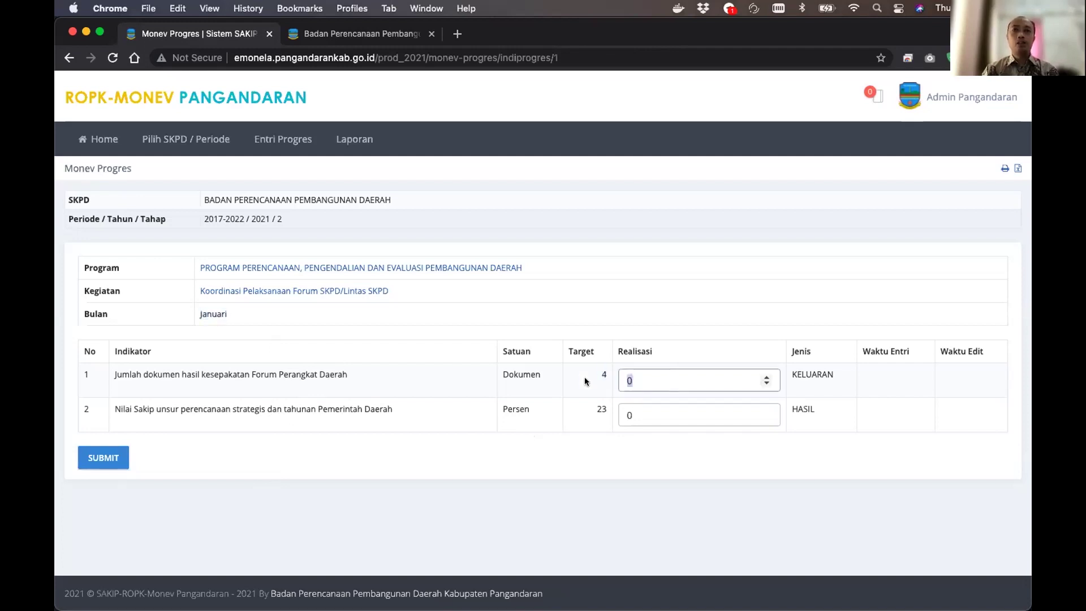
pyautogui.write('2')
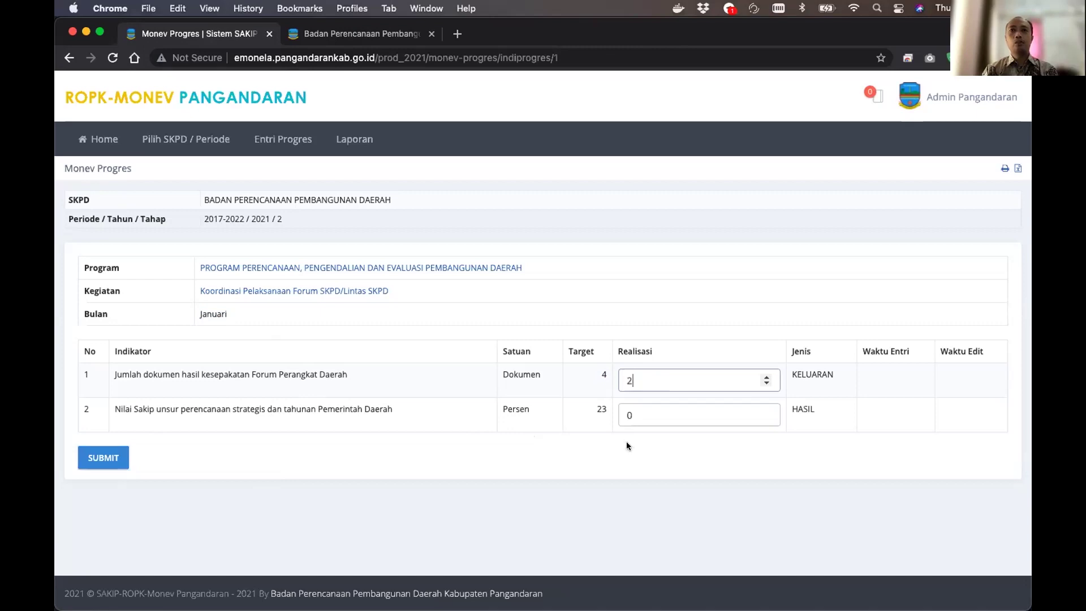
pyautogui.click(614, 493)
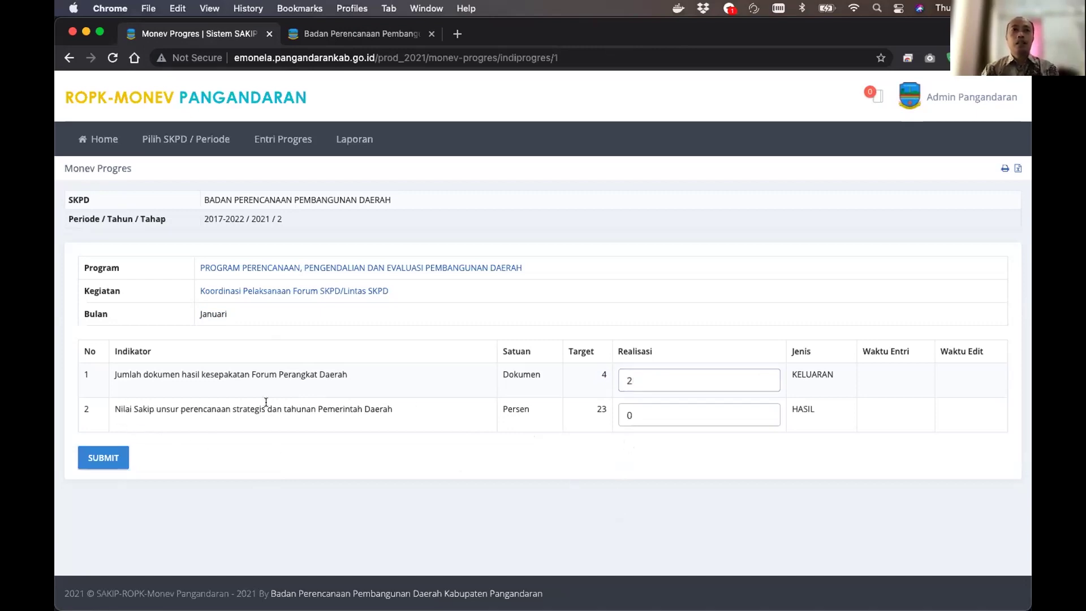
# Enter 1 as Realisasi for Nilai Sakip unsur perencanaan strategis dan tahunan, and return to the monthly table without submitting
pyautogui.doubleClick(601, 408)
pyautogui.doubleClick(635, 411)
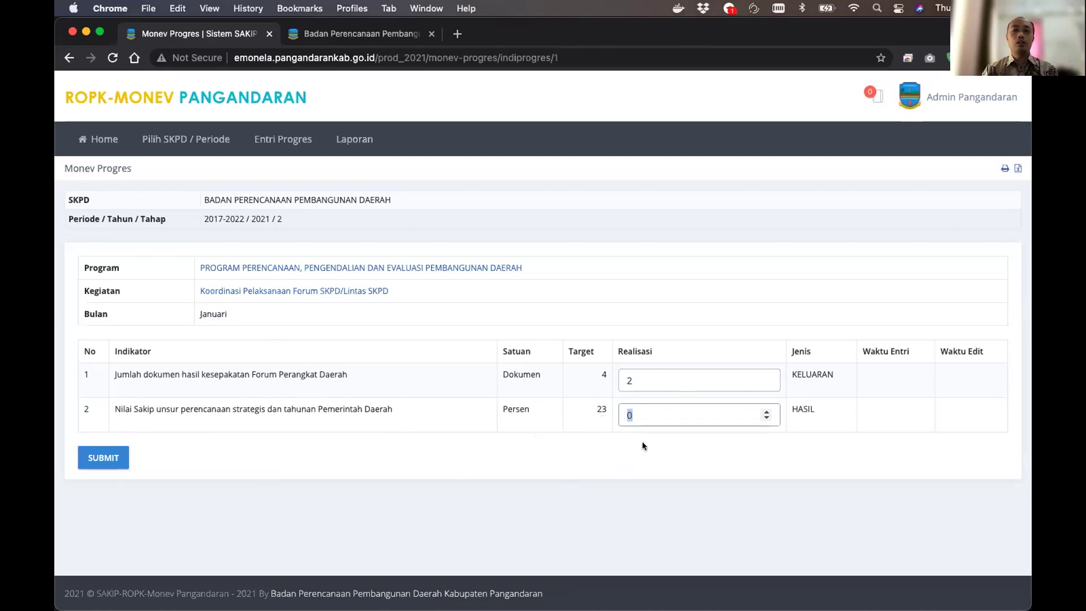
pyautogui.write('1')
pyautogui.click(446, 411)
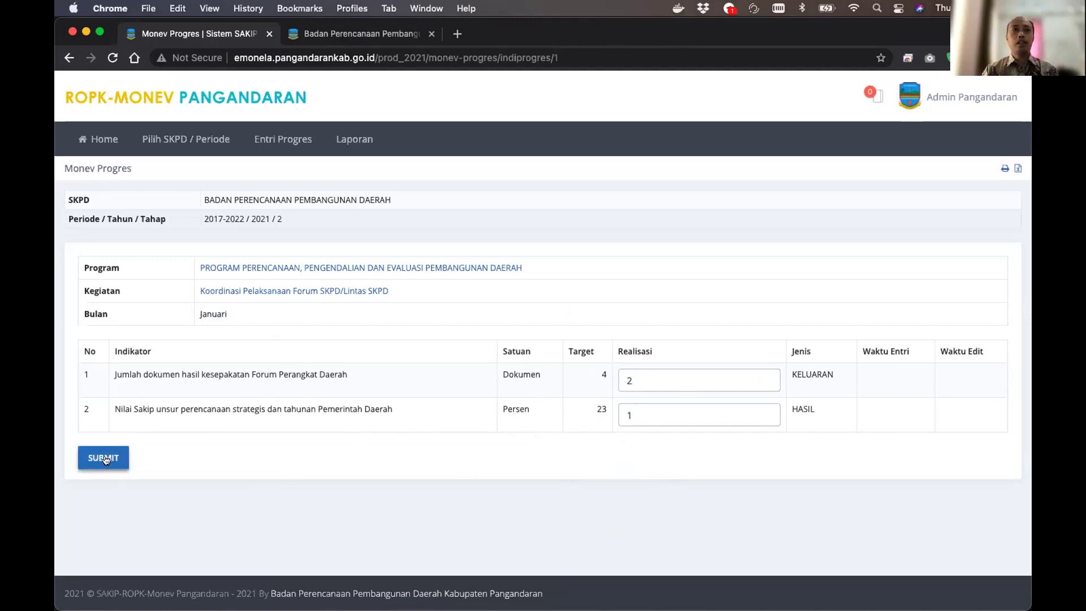
pyautogui.click(68, 57)
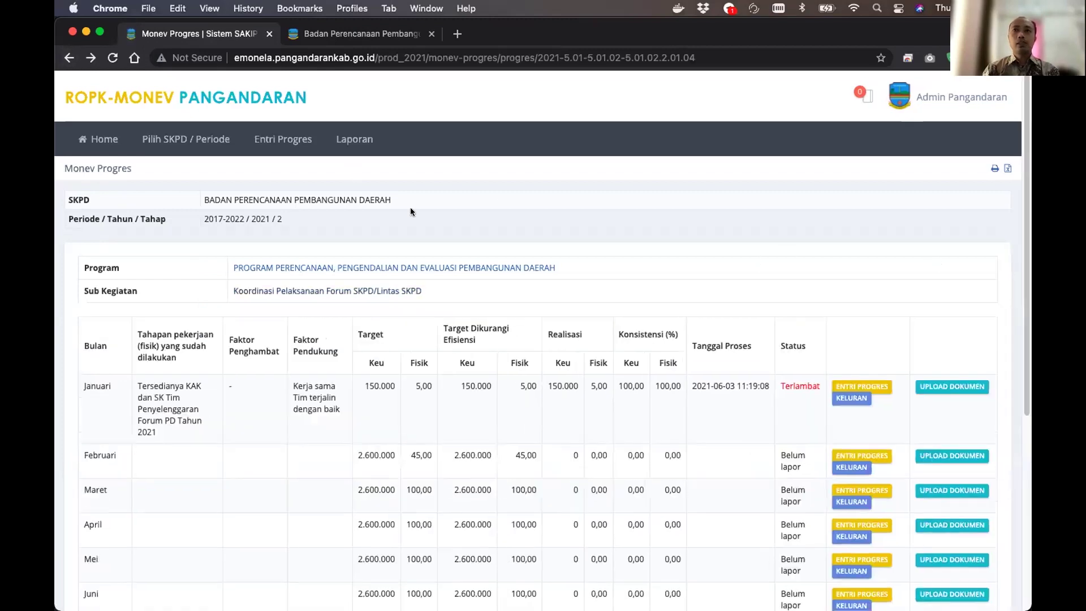
# Review the monthly progress table from Januari to Desember, including its progress entry, output and document upload options
pyautogui.scroll(-1, 843, 331)
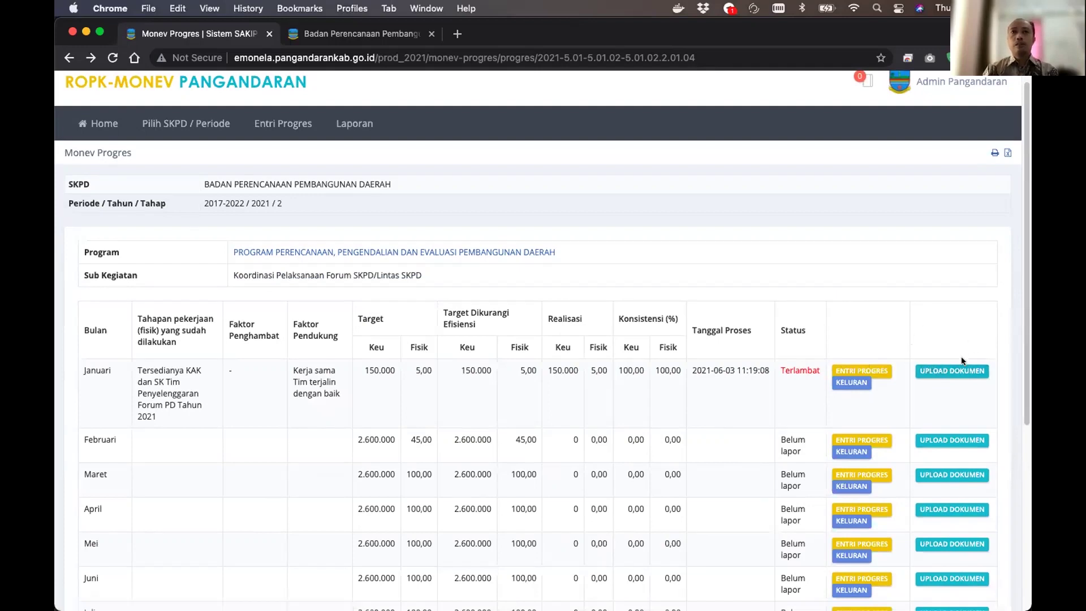
pyautogui.scroll(-2, 933, 303)
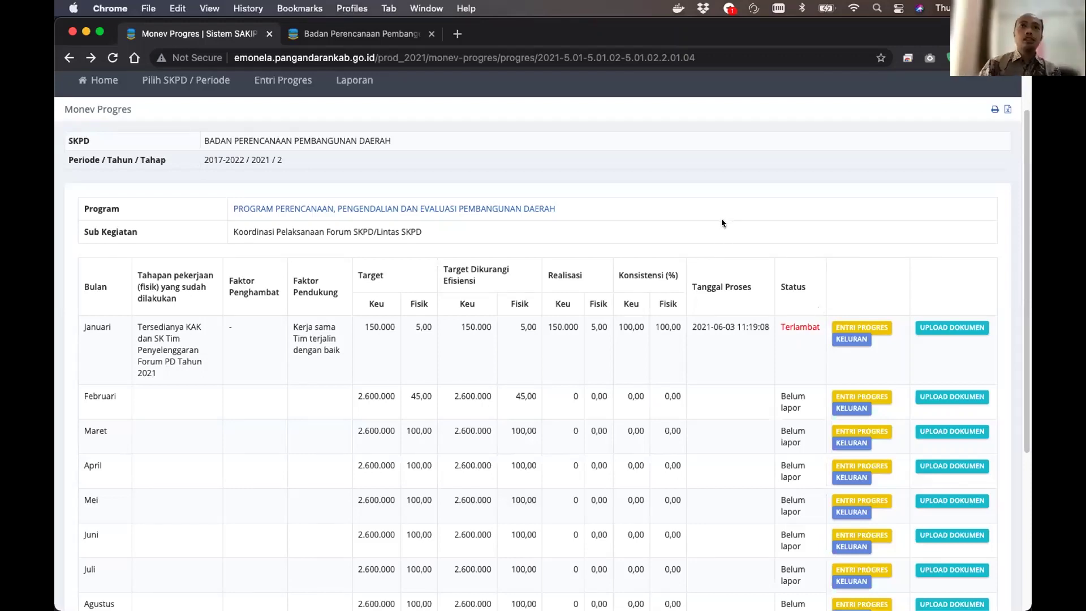
pyautogui.scroll(2, 720, 219)
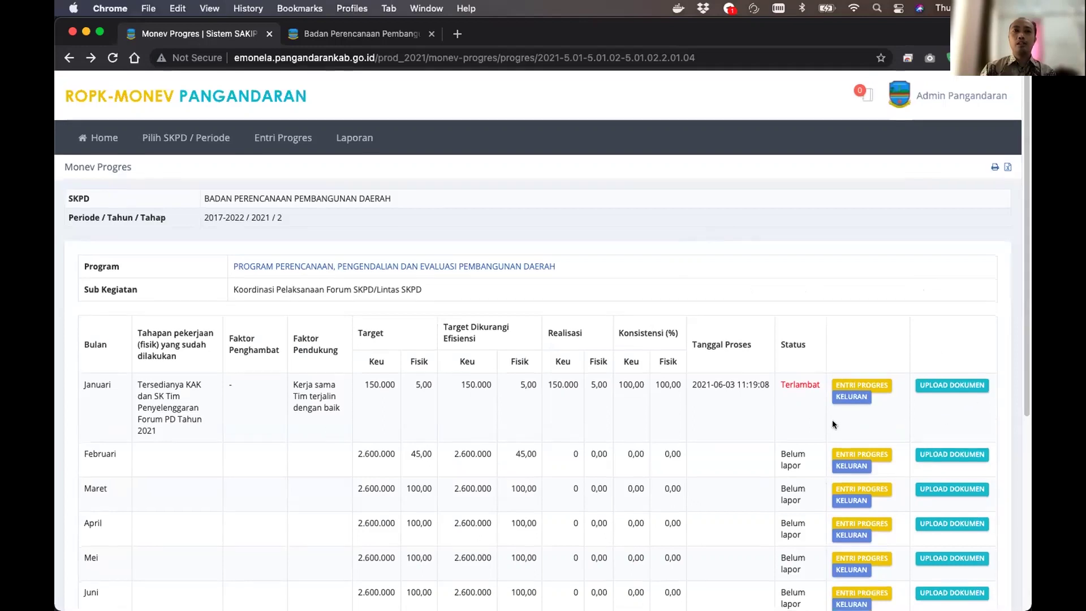
pyautogui.scroll(-2, 831, 420)
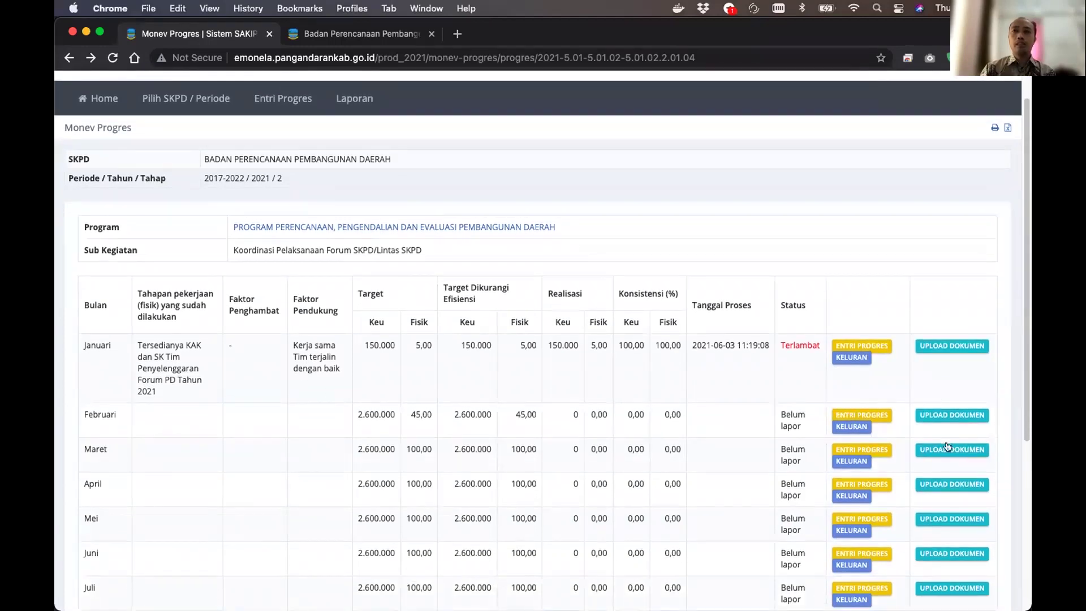
pyautogui.scroll(-10, 931, 480)
pyautogui.scroll(10, 619, 347)
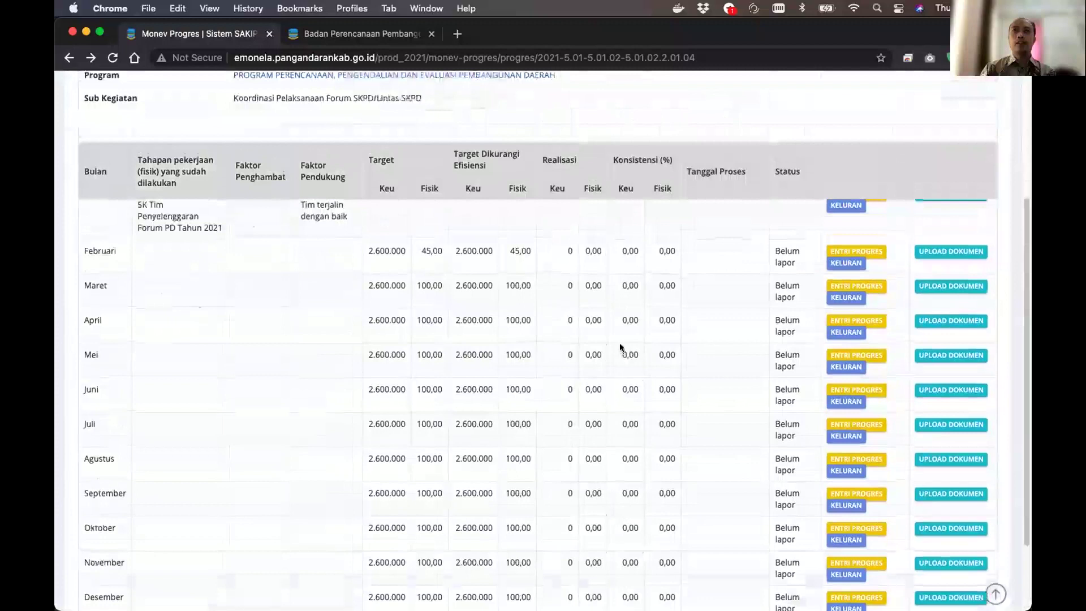
# Return to the home dashboard, reopen the EMONEV module, and browse the Entri Progres list of programs and sub kegiatan
pyautogui.click(97, 139)
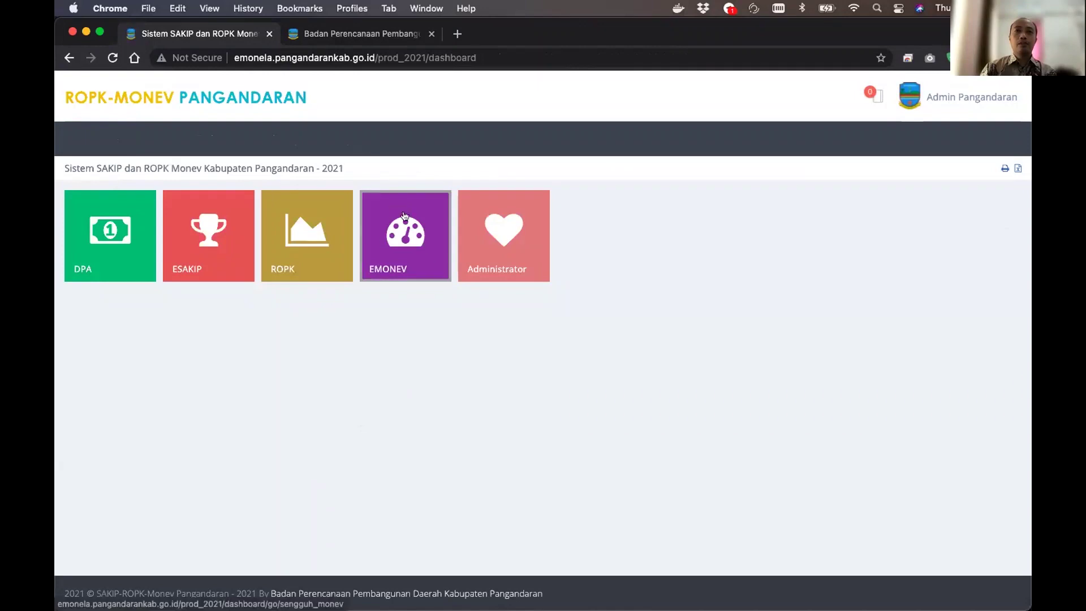
pyautogui.click(423, 262)
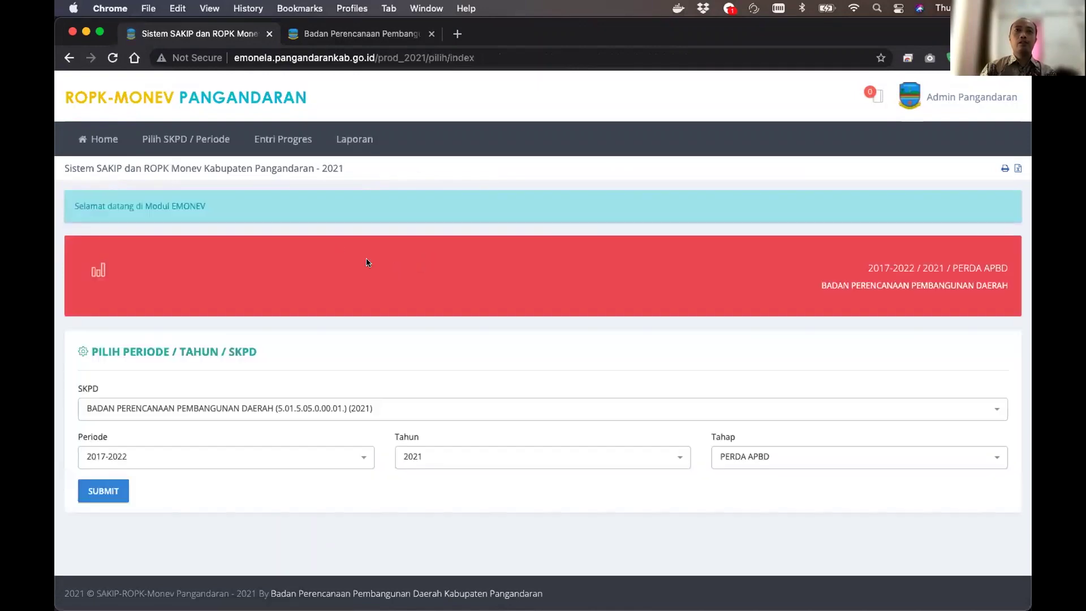
pyautogui.click(289, 135)
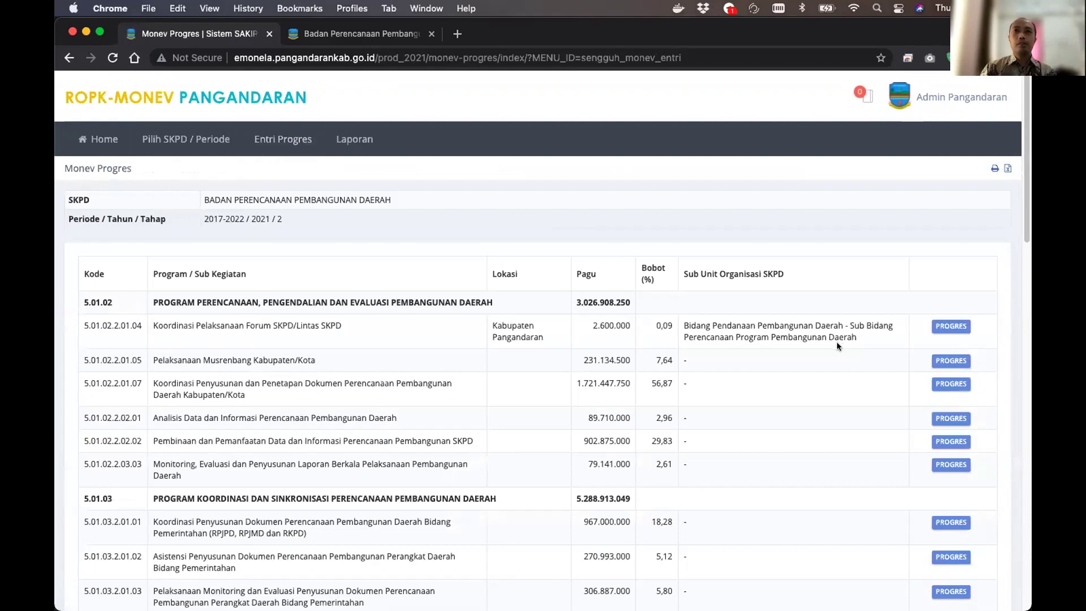
pyautogui.scroll(-15, 881, 355)
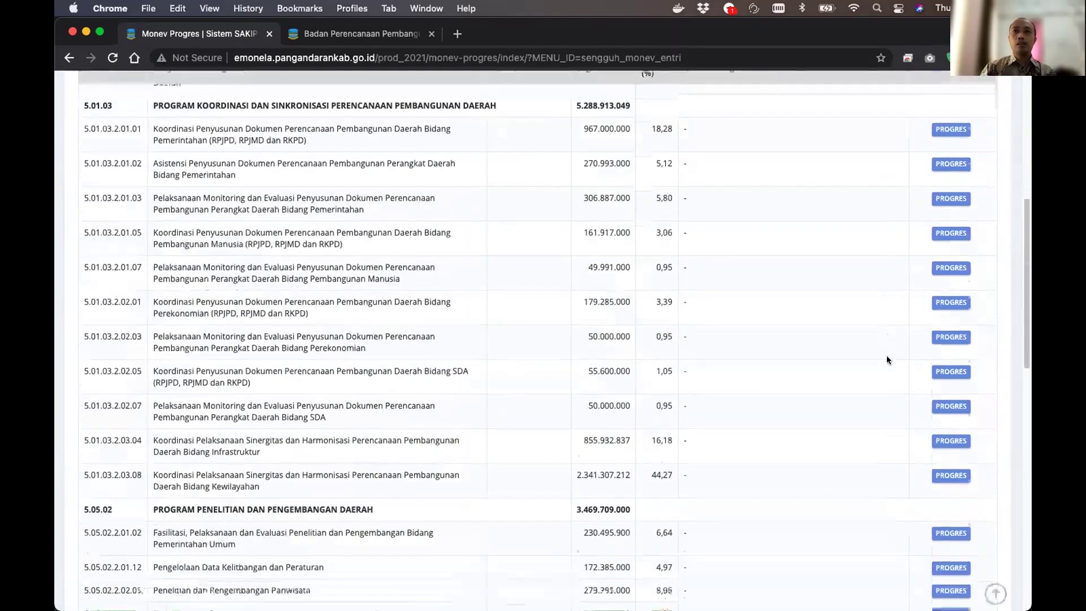
# Open the monthly progress table of Koordinasi Pelaksanaan Forum SKPD/Lintas SKPD and review its targets, Realisasi, Konsistensi and status
pyautogui.scroll(10, 891, 355)
pyautogui.scroll(10, 893, 359)
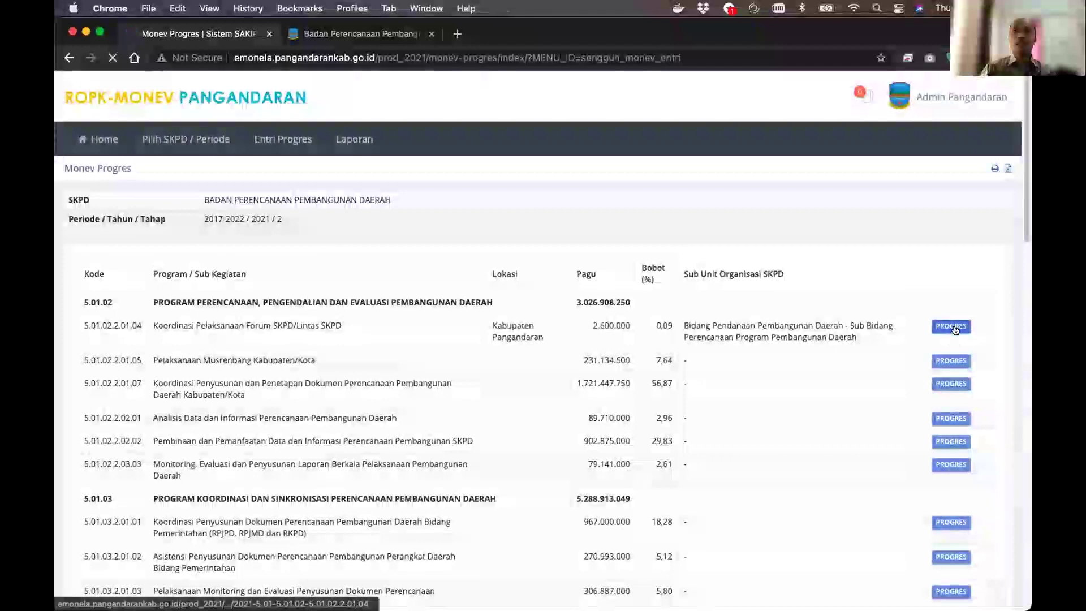
pyautogui.click(950, 324)
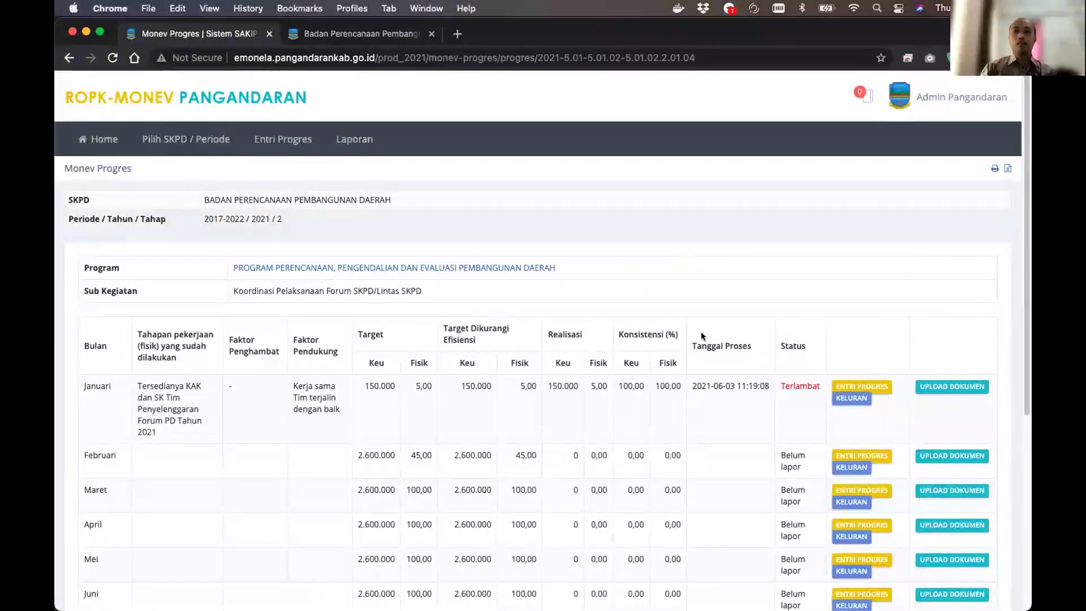
pyautogui.scroll(-2, 731, 332)
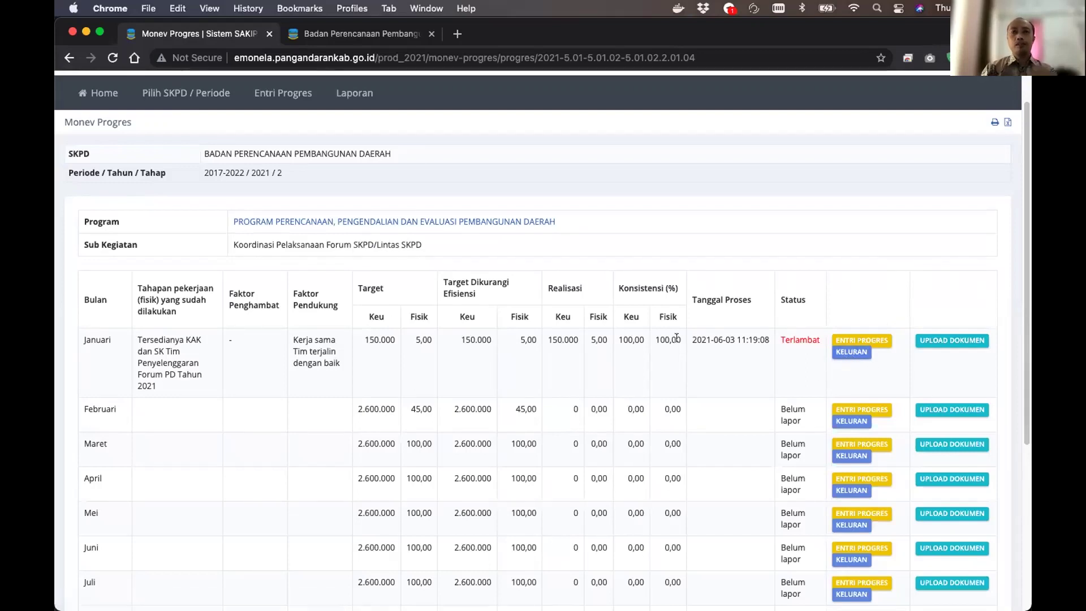
pyautogui.scroll(2, 596, 303)
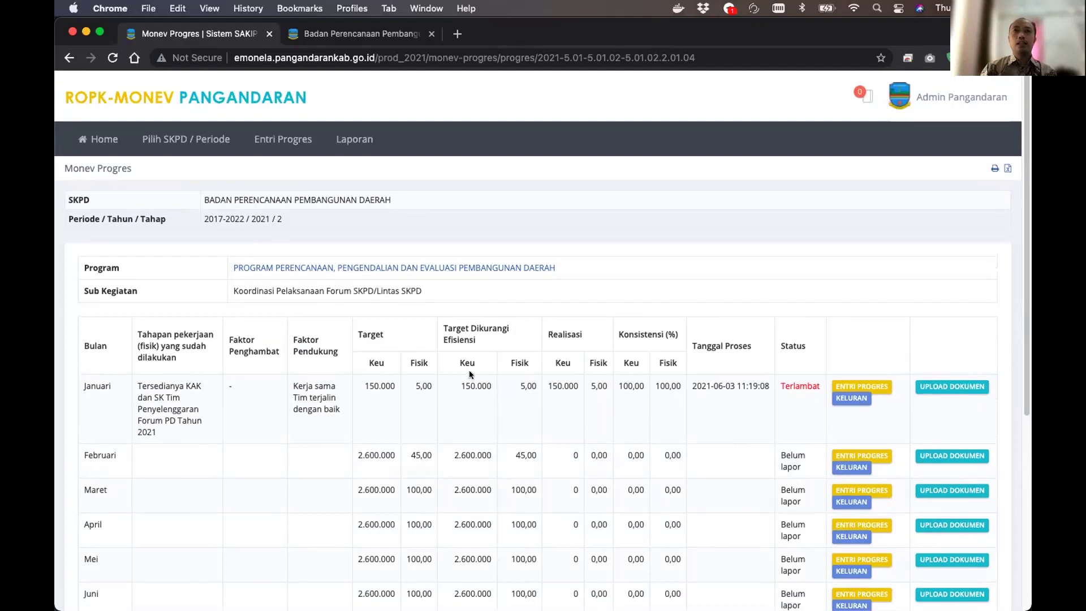
# Generate the Laporan Progres for Januari with Tipe DAK and Tipe Tematik Semua, Model Laporan Full and Output Layar
pyautogui.click(350, 141)
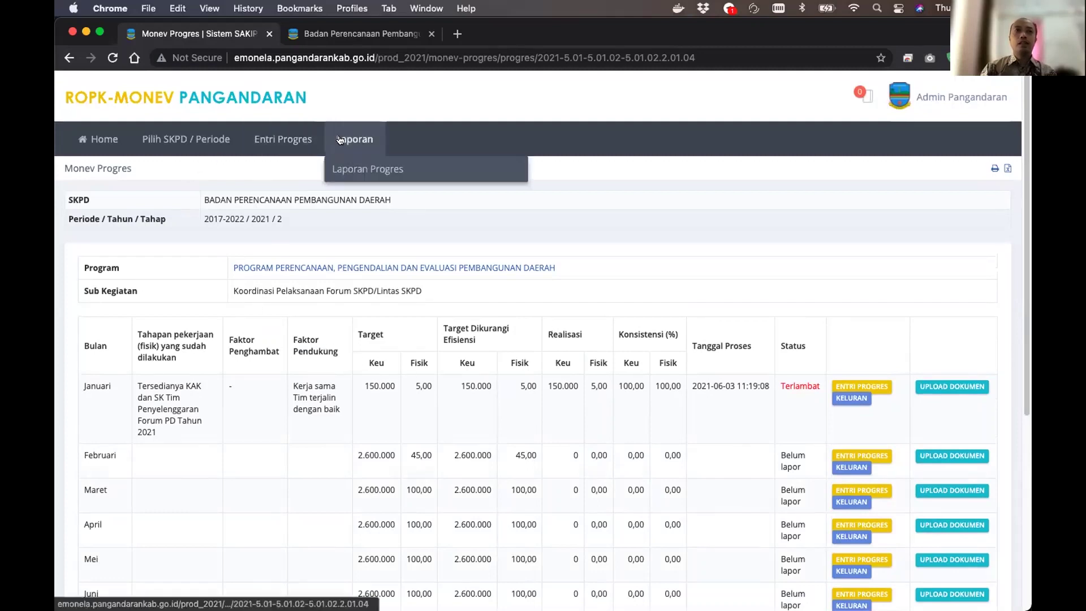
pyautogui.click(355, 169)
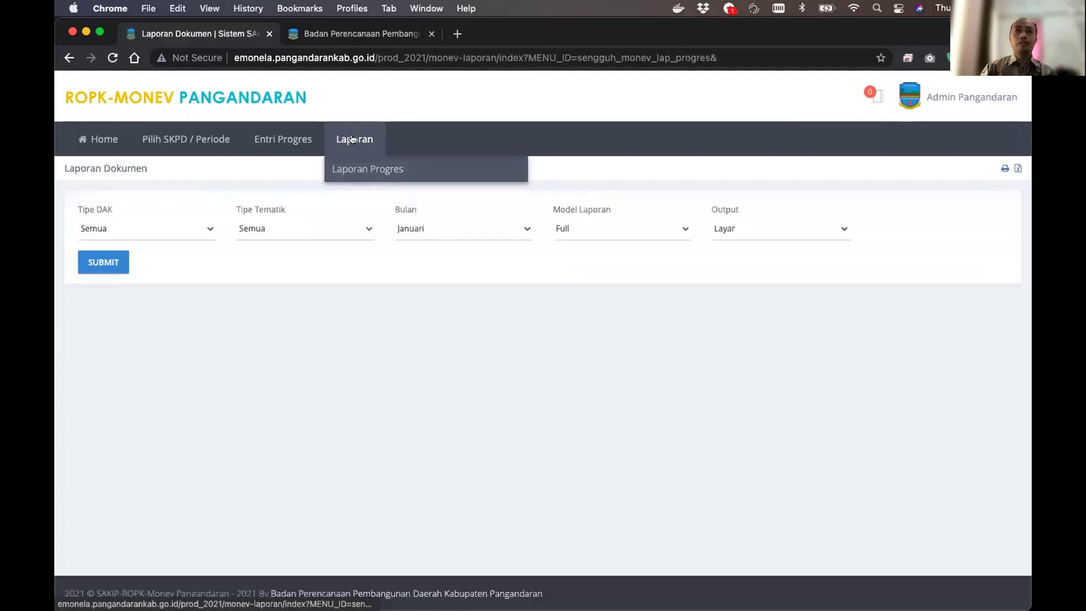
pyautogui.click(412, 228)
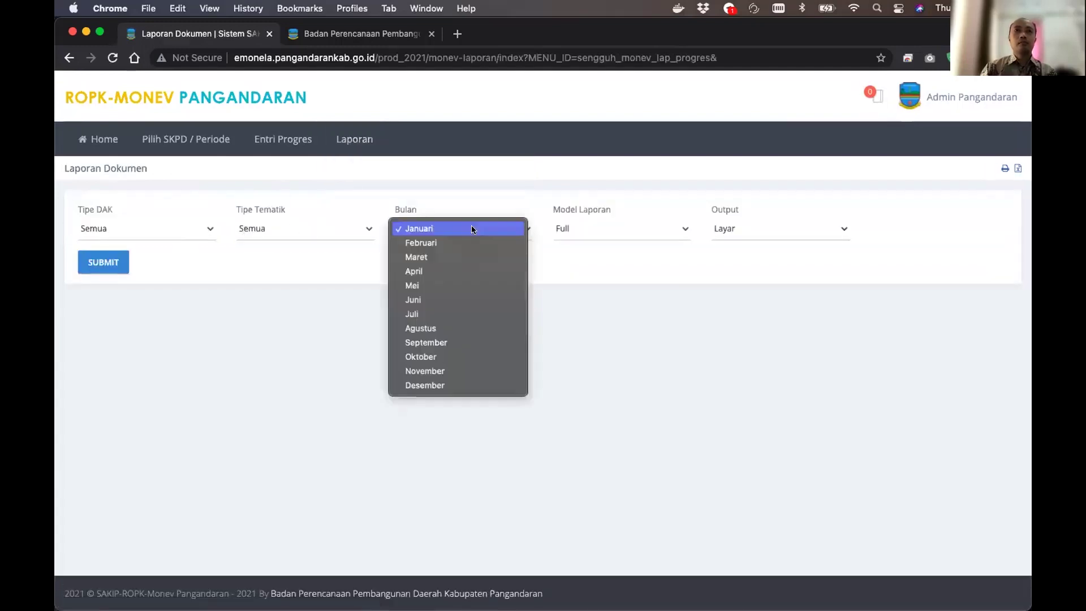
pyautogui.click(643, 337)
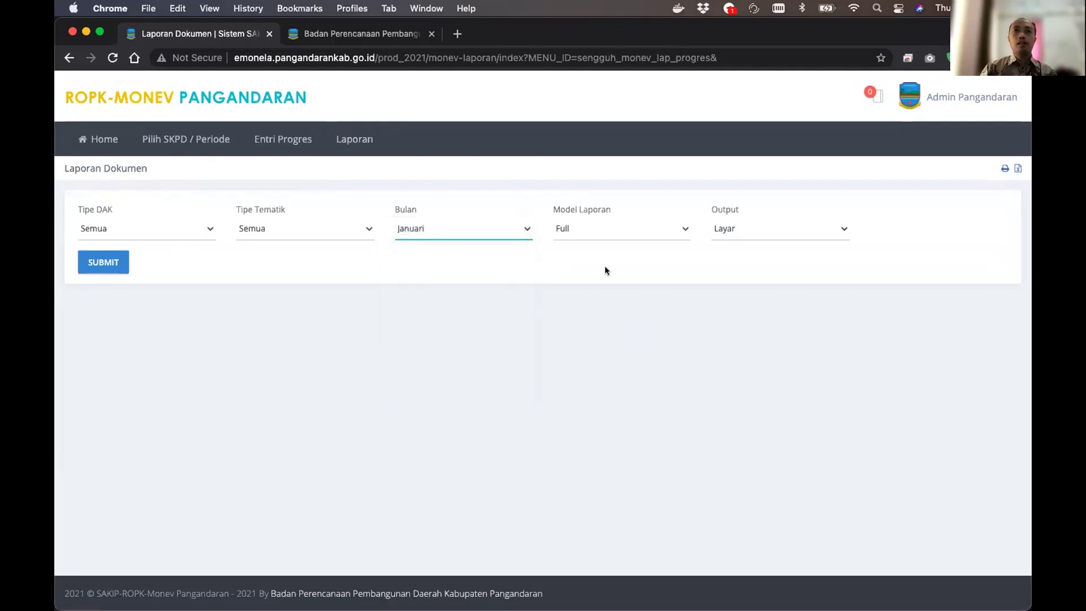
pyautogui.press('Return')
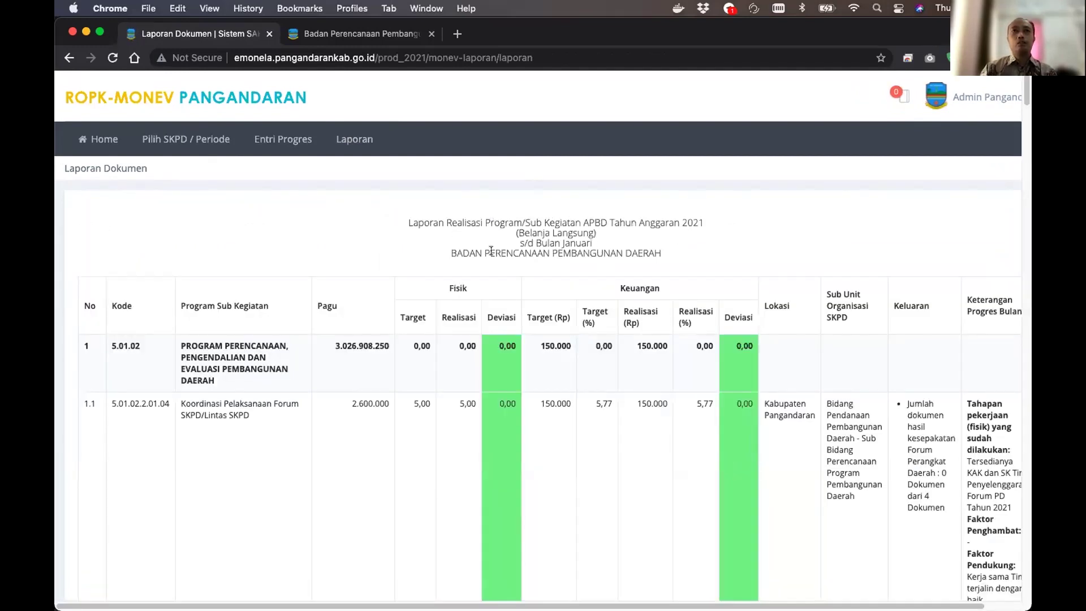
# Check the report heading for the SKPD name and reduce the page zoom to 90% to fit all report columns
pyautogui.moveTo(450, 254); pyautogui.dragTo(654, 260)
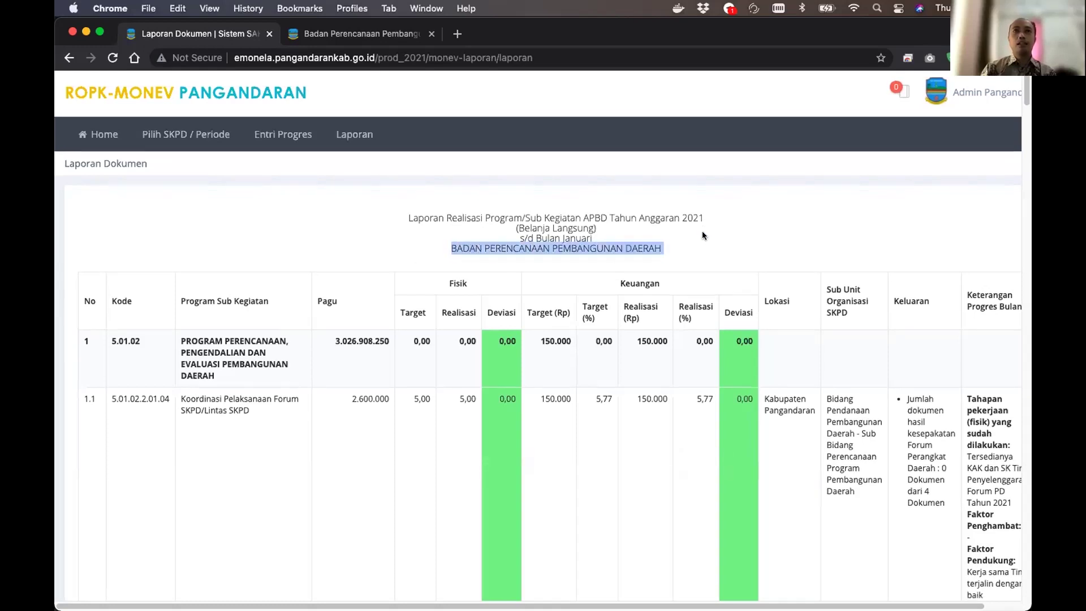
pyautogui.scroll(-2, 703, 233)
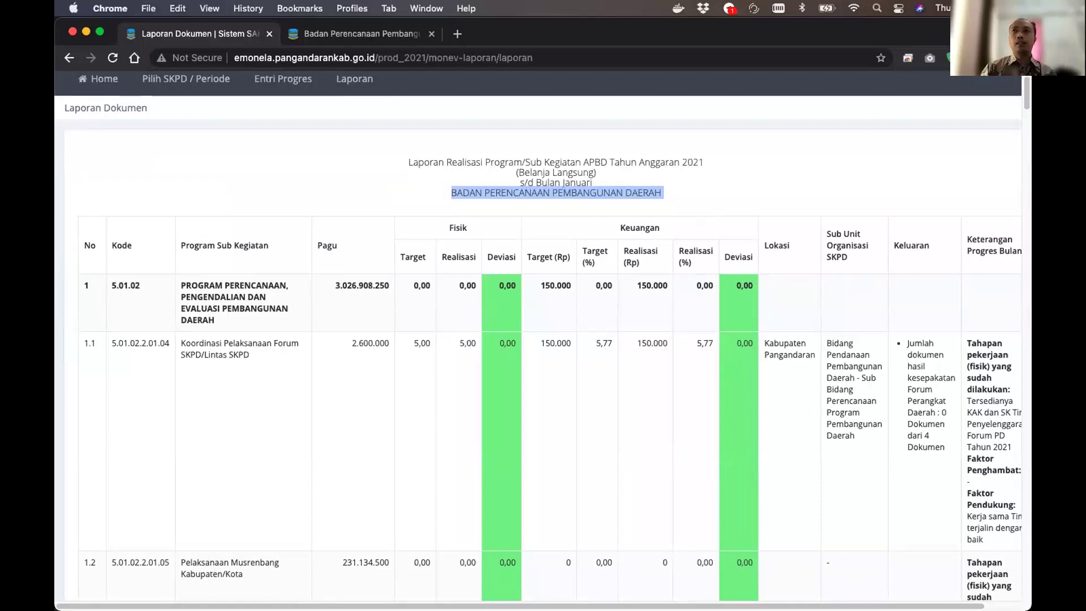
pyautogui.click(1018, 58)
pyautogui.click(917, 206)
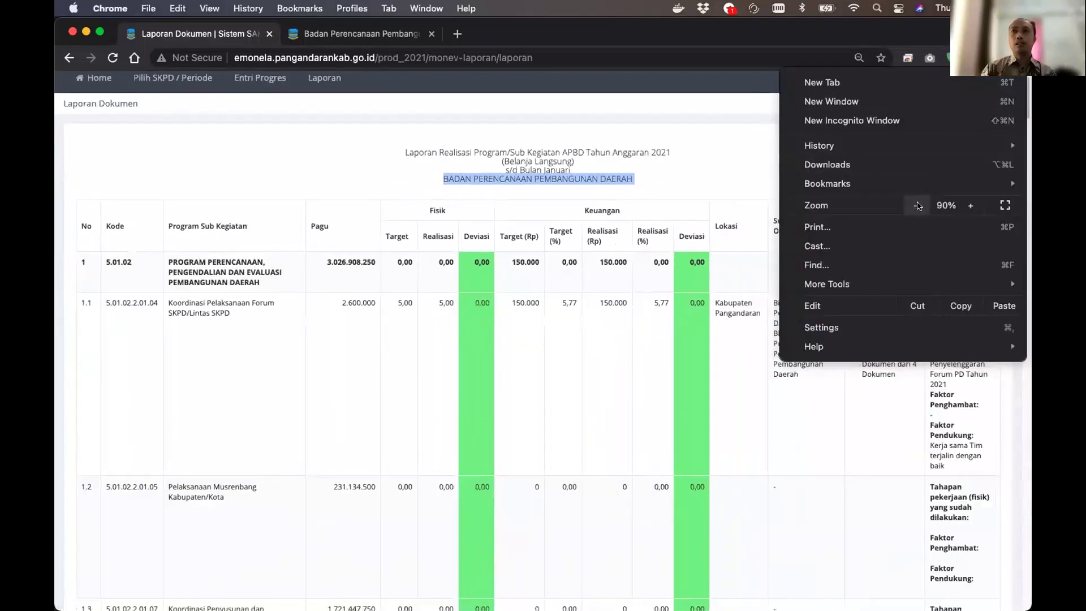
pyautogui.click(703, 155)
pyautogui.scroll(2, 741, 156)
pyautogui.scroll(-2, 741, 156)
pyautogui.click(705, 171)
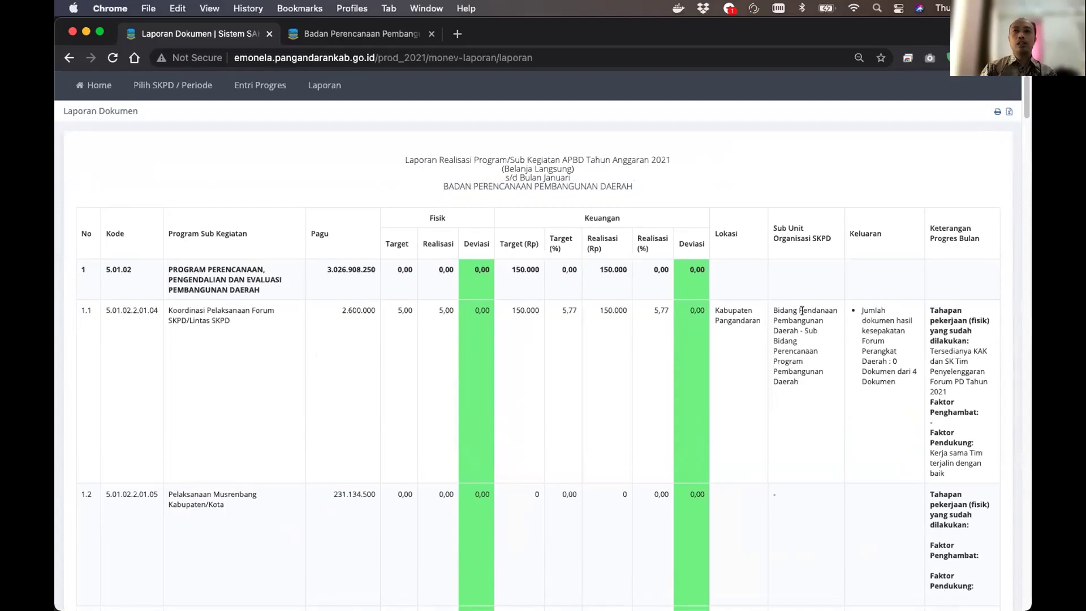
# Browse the Januari realization report through all programs and sub kegiatan and return to its beginning
pyautogui.scroll(-5, 802, 310)
pyautogui.scroll(6, 801, 310)
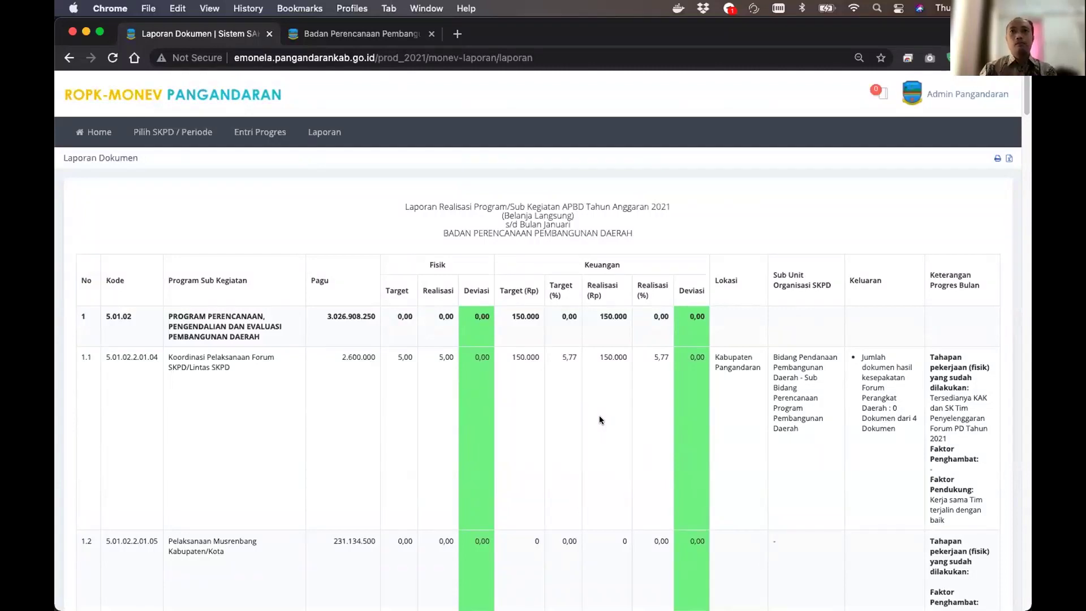
pyautogui.scroll(-10, 600, 419)
pyautogui.scroll(-20, 604, 413)
pyautogui.scroll(-20, 605, 413)
pyautogui.scroll(8, 784, 418)
pyautogui.scroll(20, 784, 420)
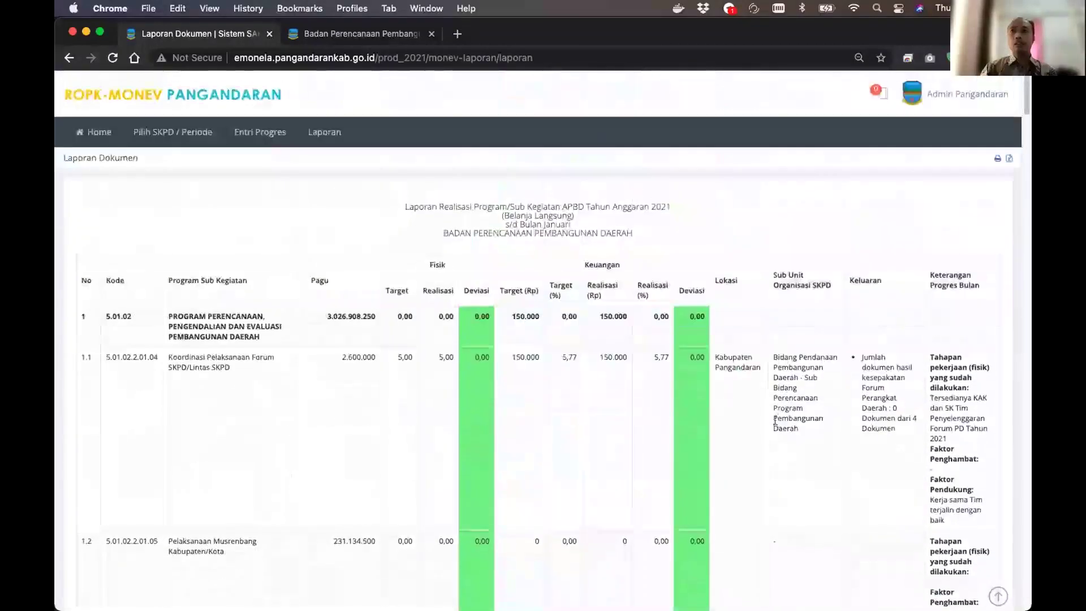
# Examine row 1.1, Koordinasi Pelaksanaan Forum SKPD/Lintas SKPD, comparing its Fisik Target, Realisasi and Deviasi values
pyautogui.scroll(-2, 101, 277)
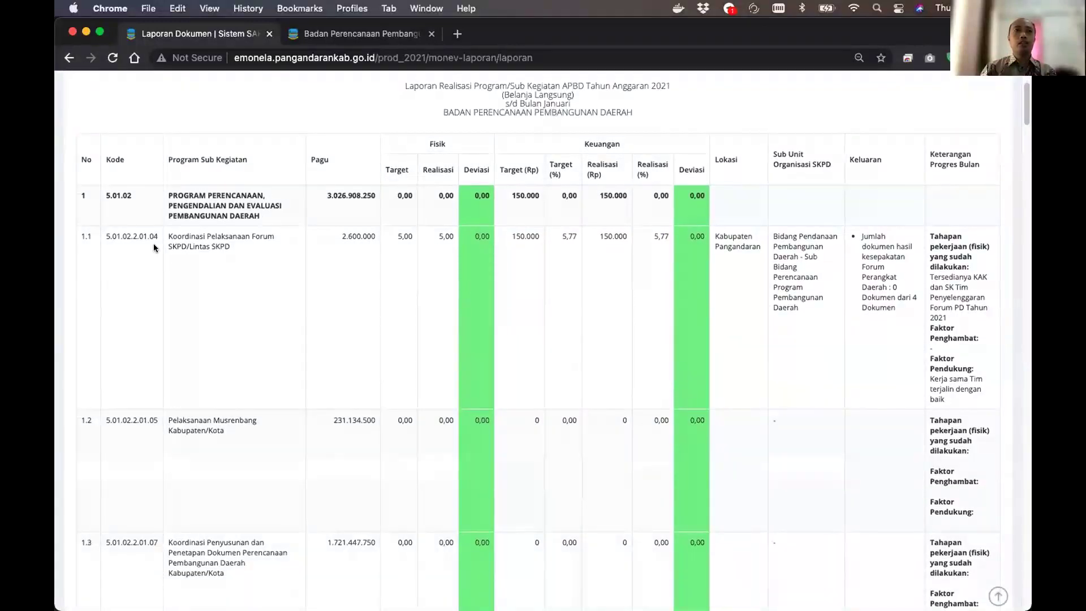
pyautogui.moveTo(164, 232); pyautogui.dragTo(243, 248)
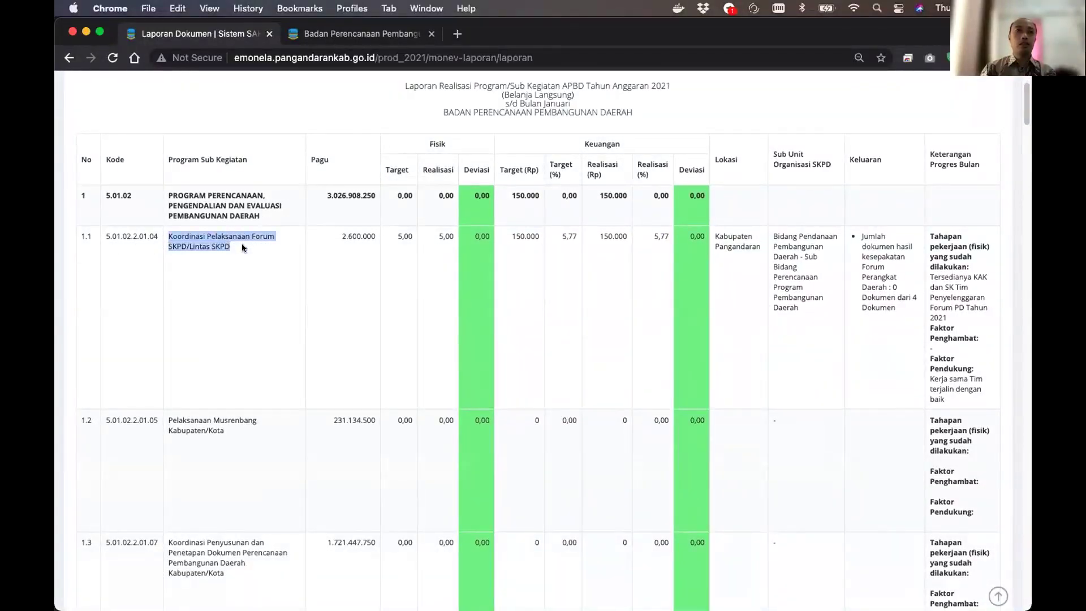
pyautogui.click(198, 259)
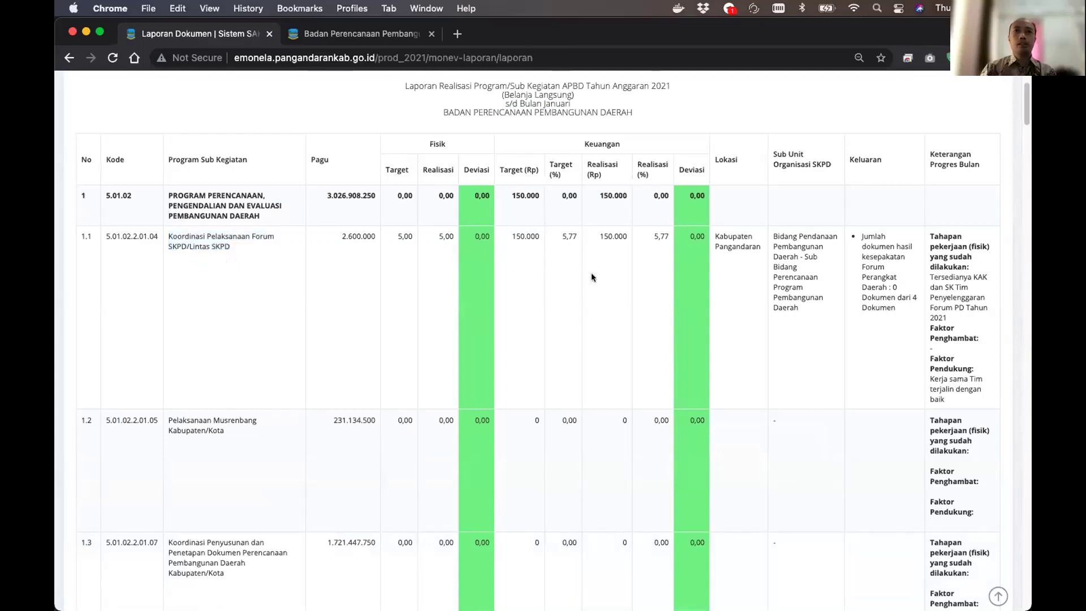
pyautogui.moveTo(79, 234); pyautogui.dragTo(985, 402)
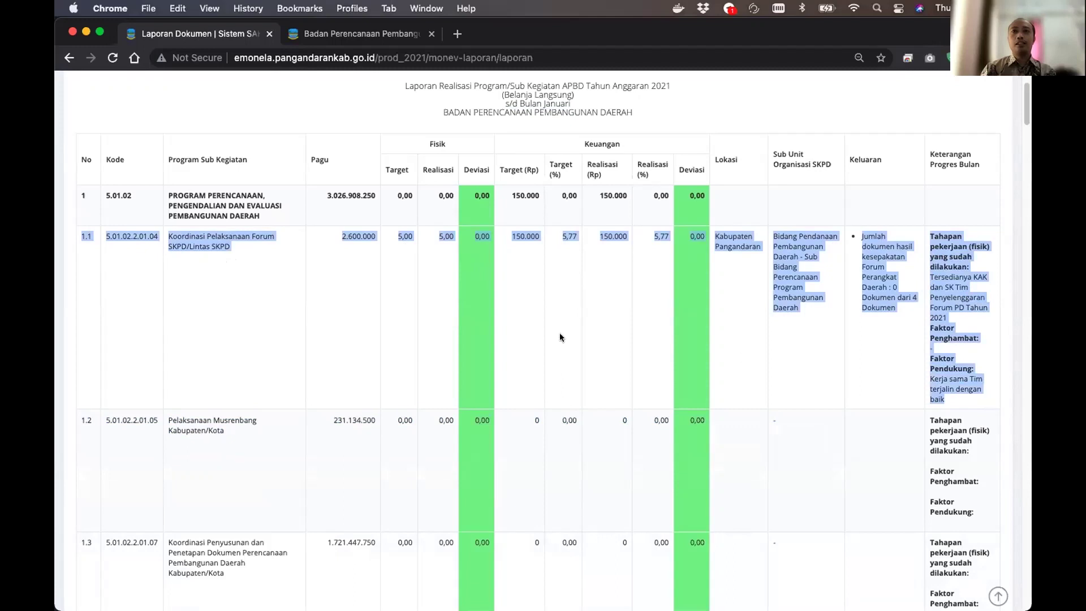
pyautogui.click(538, 314)
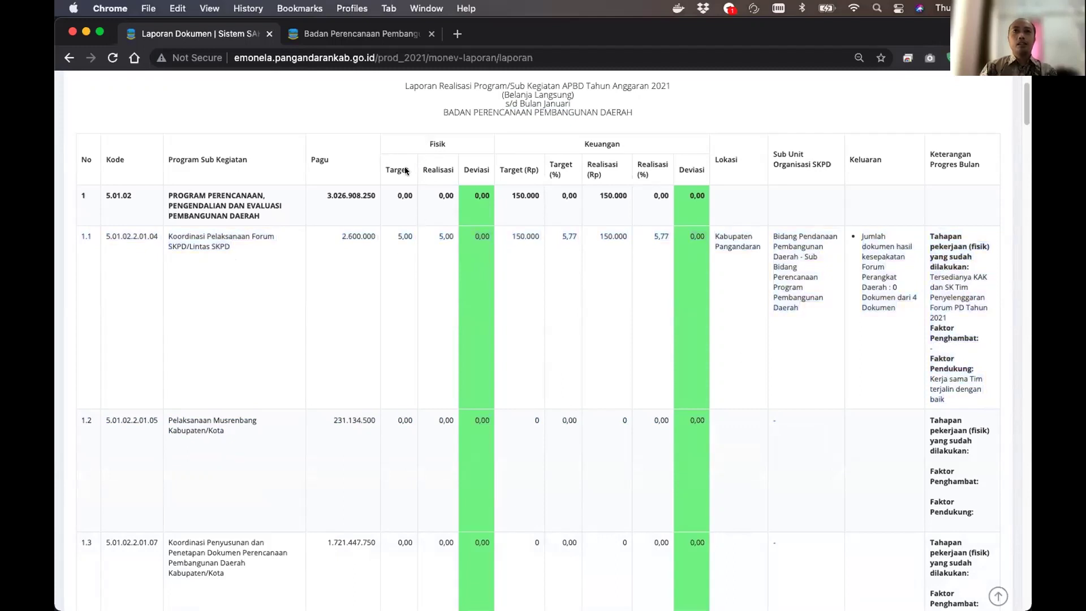
pyautogui.moveTo(393, 225); pyautogui.dragTo(415, 236)
pyautogui.click(428, 183)
pyautogui.moveTo(420, 166); pyautogui.dragTo(455, 174)
pyautogui.click(453, 235)
pyautogui.moveTo(438, 236); pyautogui.dragTo(485, 235)
pyautogui.click(577, 144)
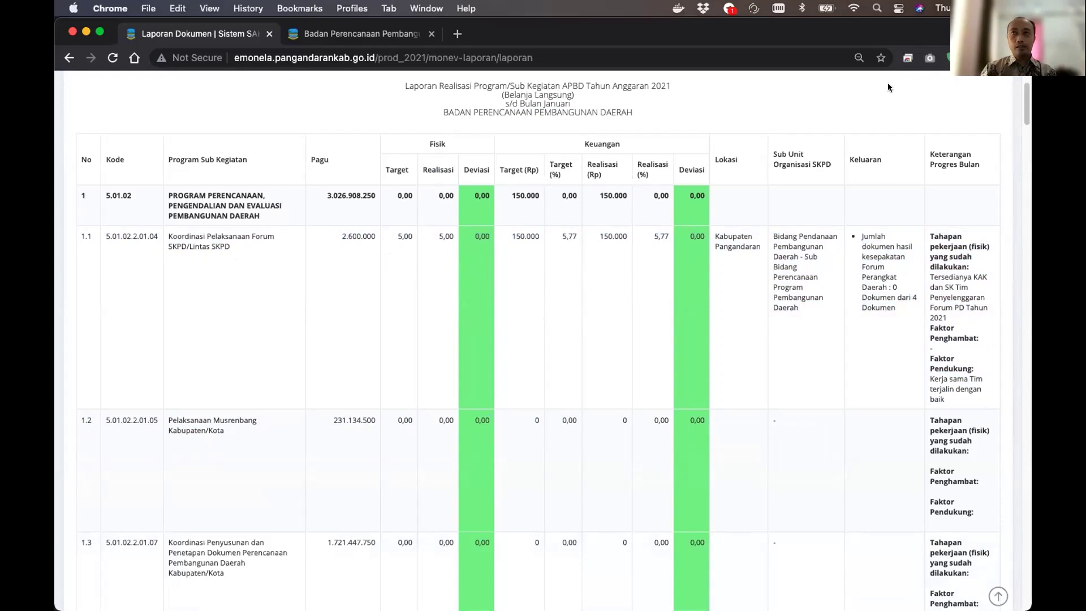
# Enlarge the report to 150% zoom and view its Fisik, Keuangan, Lokasi and Sub Unit Organisasi SKPD columns
pyautogui.click(1016, 58)
pyautogui.click(970, 205)
pyautogui.click(970, 205)
pyautogui.click(970, 205)
pyautogui.click(970, 205)
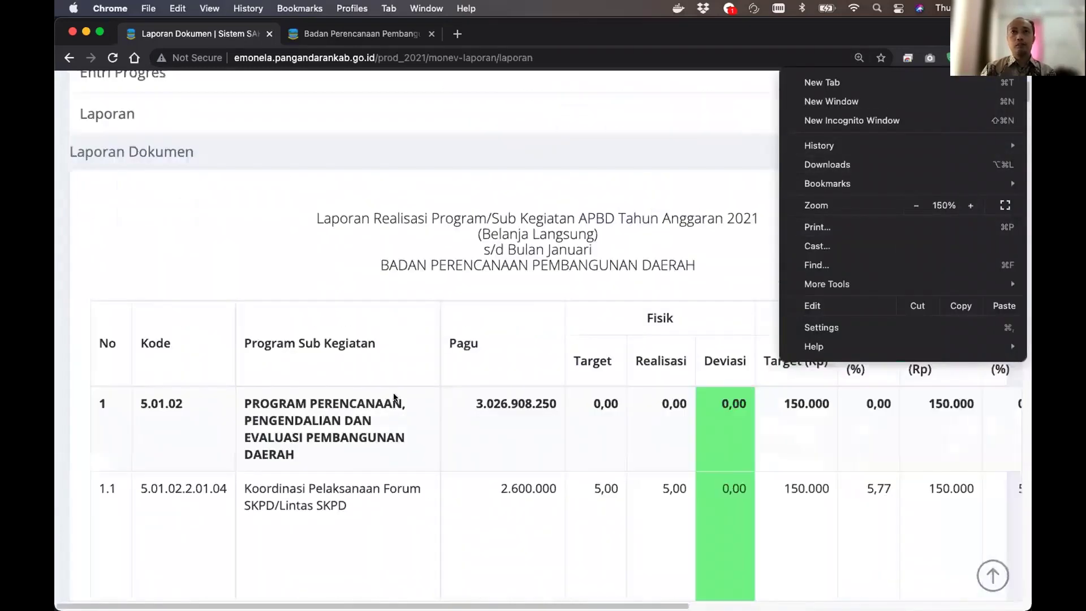
pyautogui.click(394, 397)
pyautogui.scroll(-3, 394, 398)
pyautogui.hscroll(5, 497, 178)
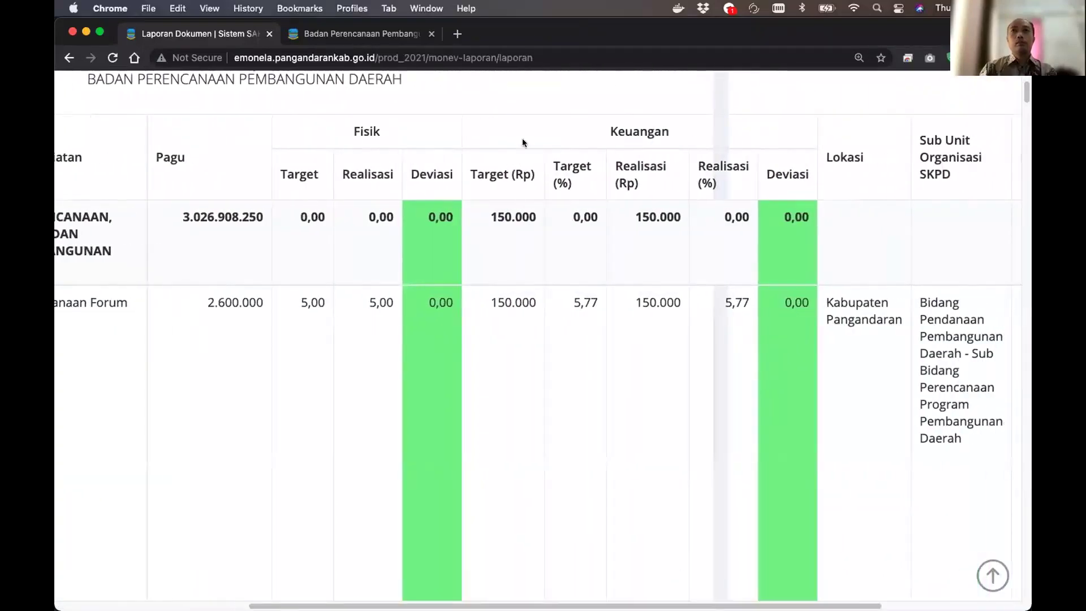
pyautogui.scroll(4, 514, 146)
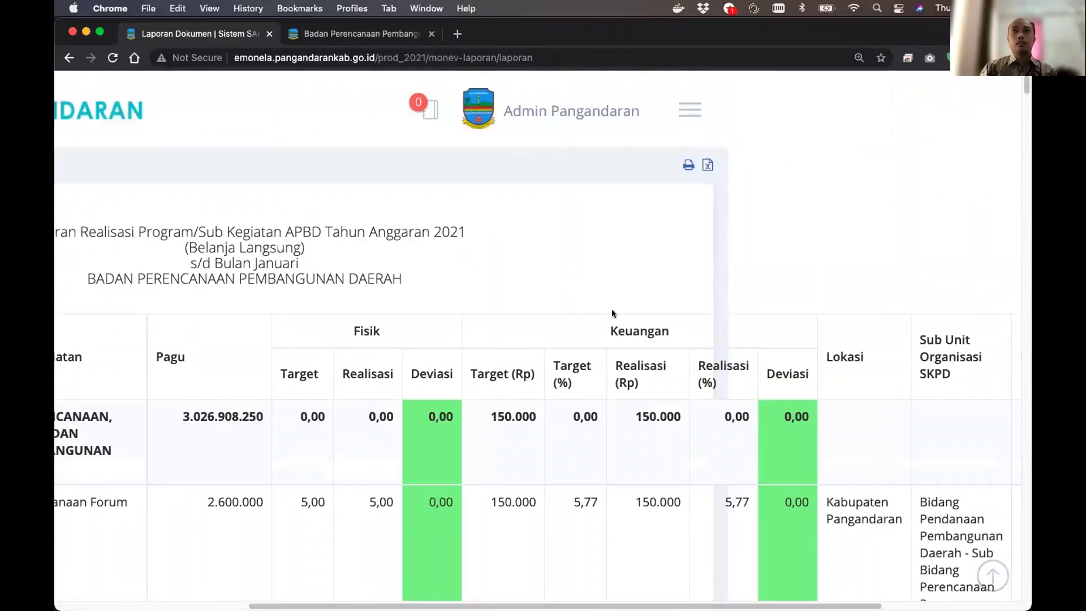
# Open the print version of the Januari realization report and enlarge its page zoom
pyautogui.click(688, 165)
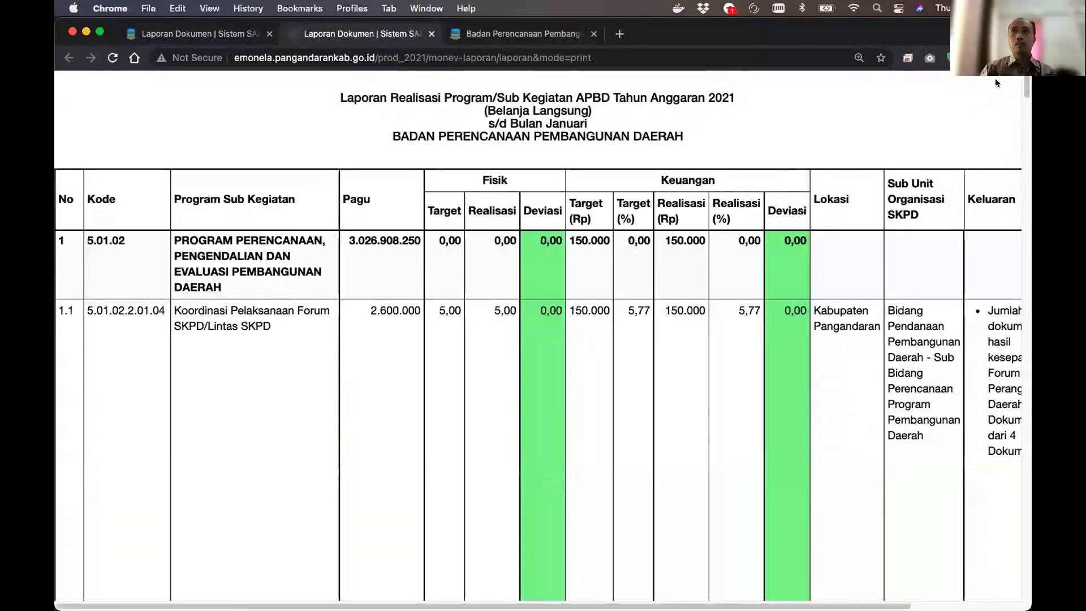
pyautogui.click(1020, 58)
pyautogui.click(970, 206)
pyautogui.click(970, 205)
pyautogui.click(970, 206)
pyautogui.click(483, 512)
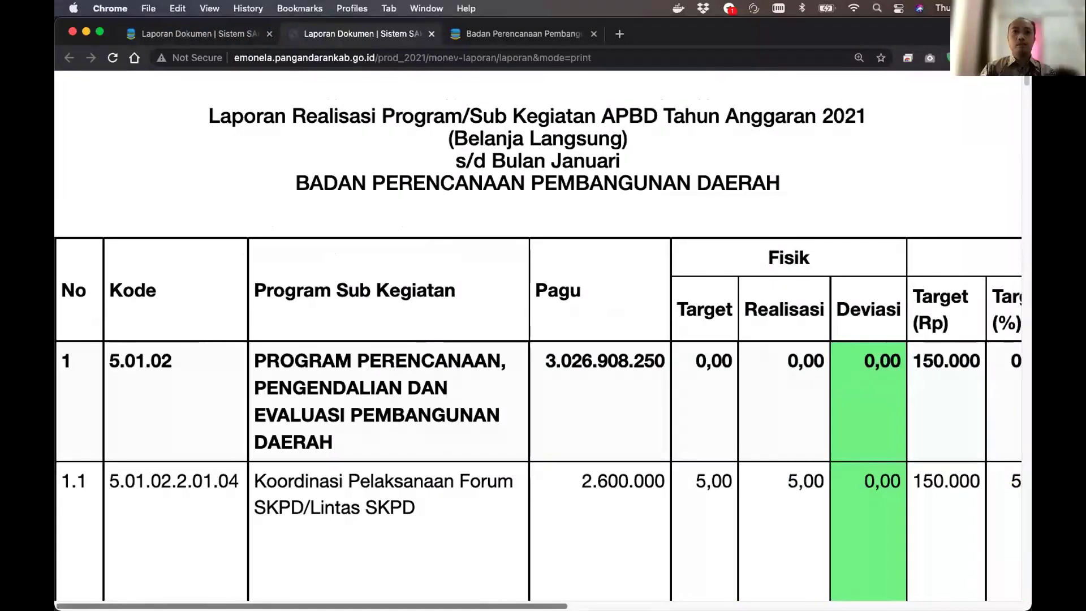
# Examine the Keuangan Target, Realisasi and Deviasi columns for row 1.1 in the print version, and return to the home dashboard
pyautogui.hscroll(5, 484, 512)
pyautogui.hscroll(9, 538, 339)
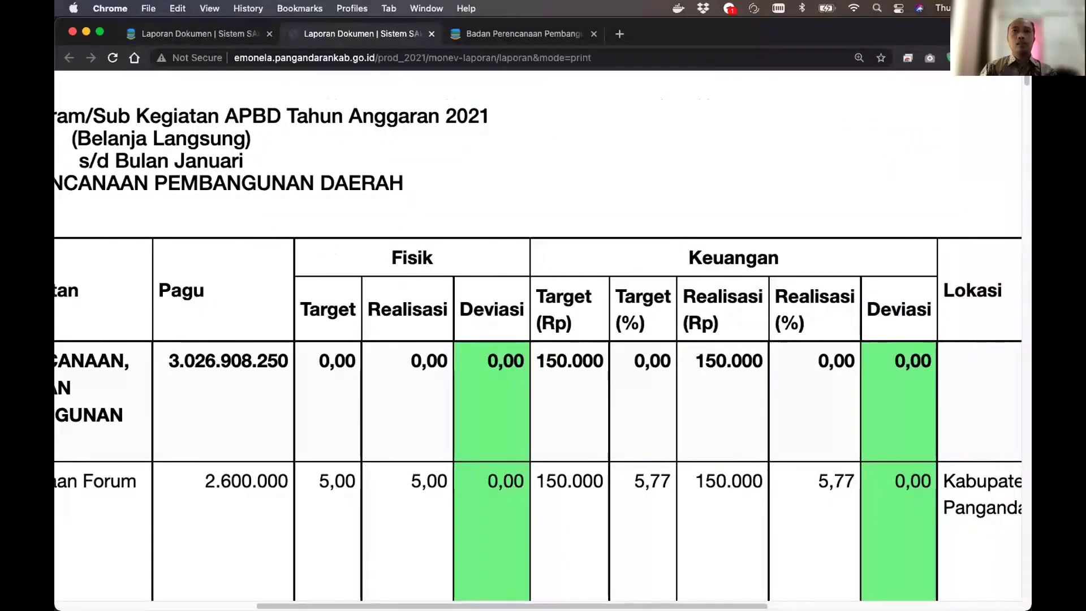
pyautogui.hscroll(3, 577, 298)
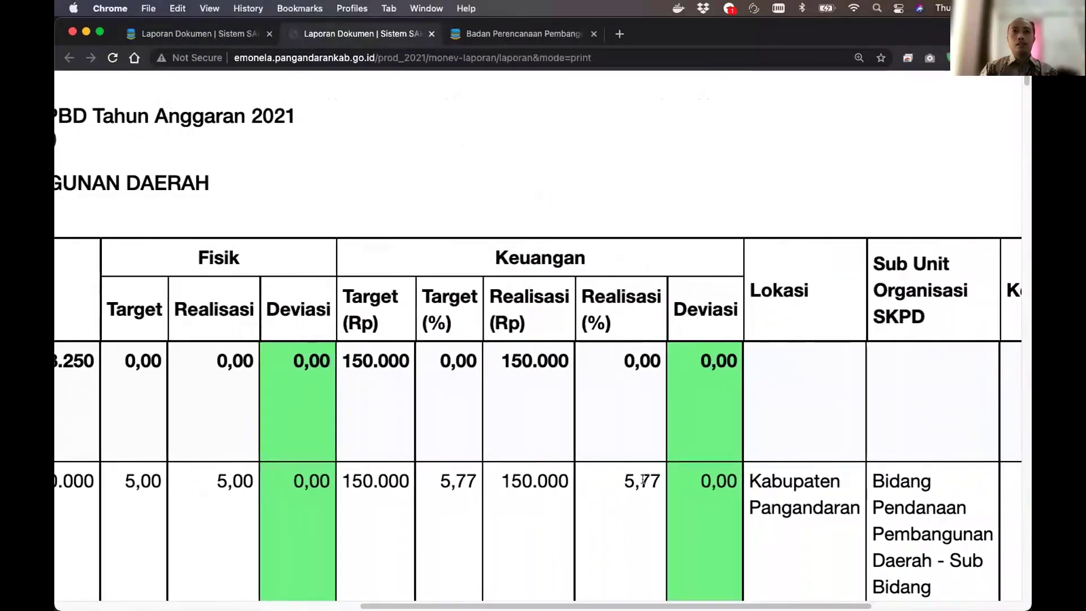
pyautogui.scroll(-1, 577, 299)
pyautogui.scroll(-5, 578, 299)
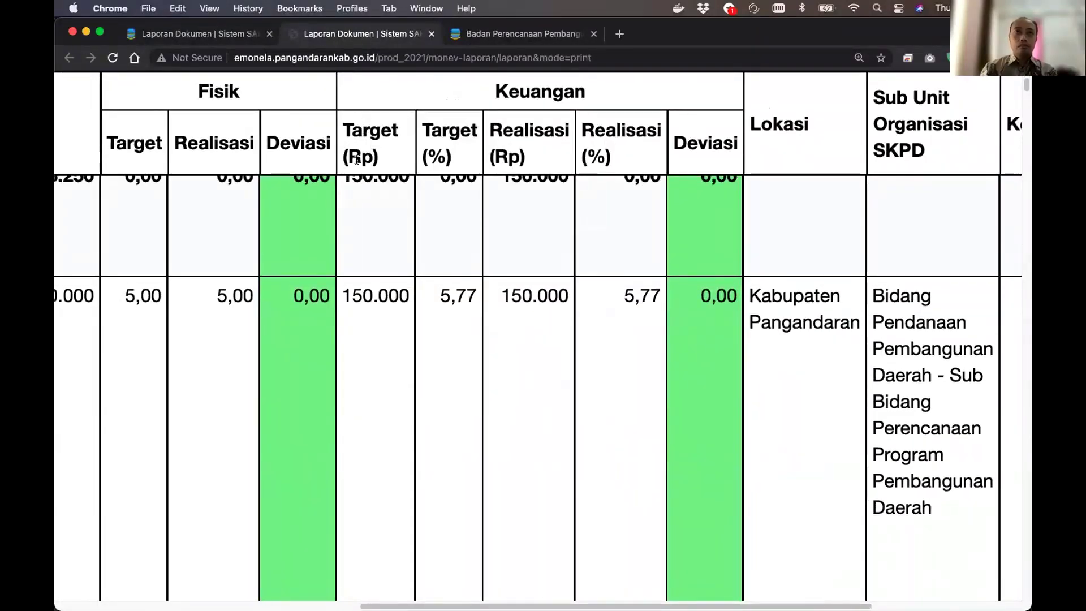
pyautogui.scroll(2, 385, 169)
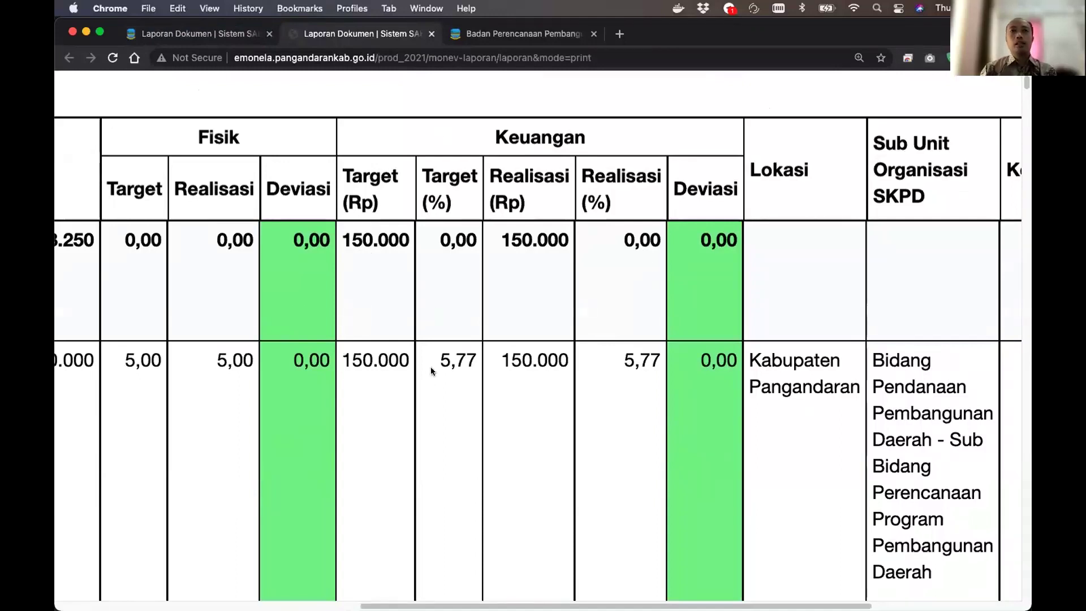
pyautogui.moveTo(435, 363); pyautogui.dragTo(466, 363)
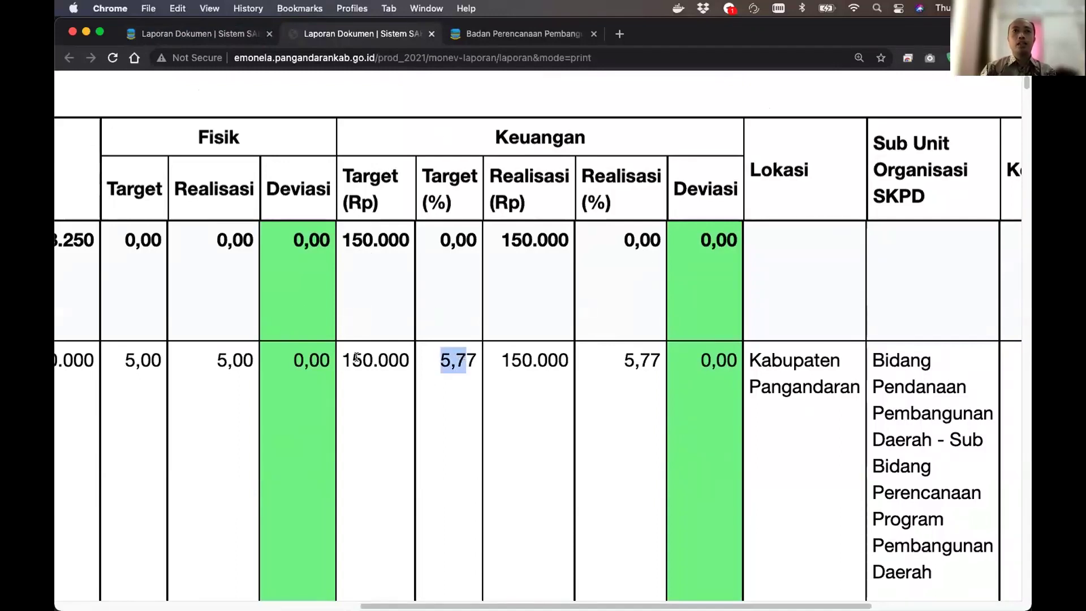
pyautogui.moveTo(339, 358); pyautogui.dragTo(461, 358)
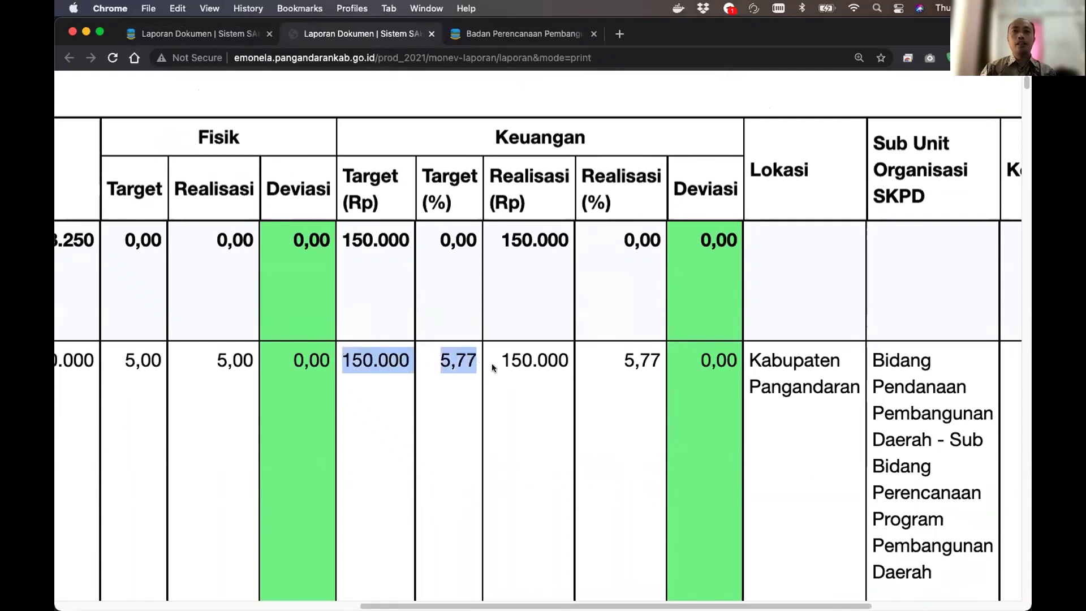
pyautogui.click(511, 362)
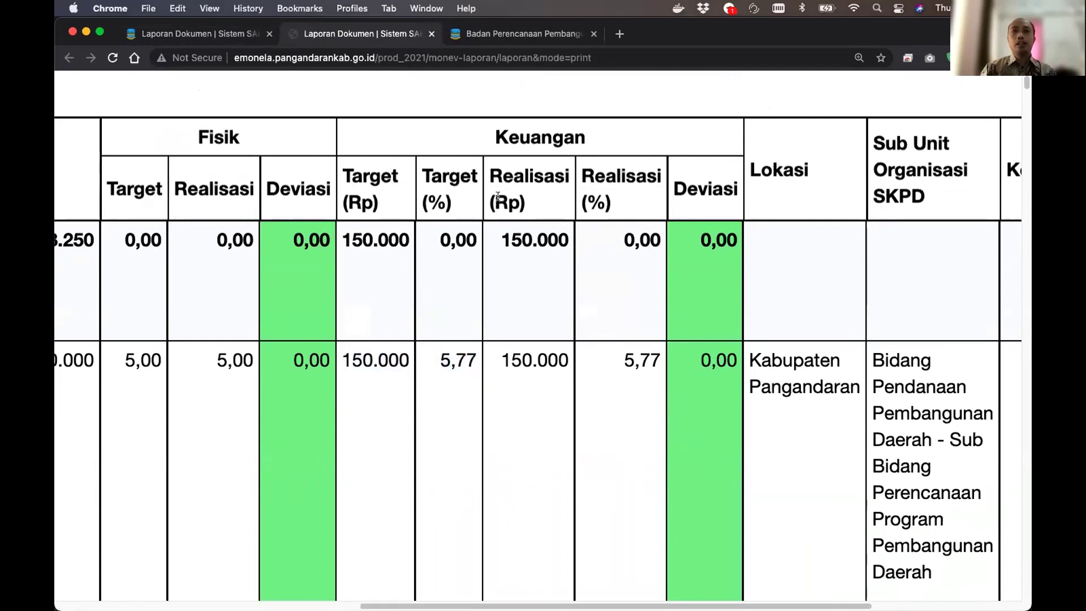
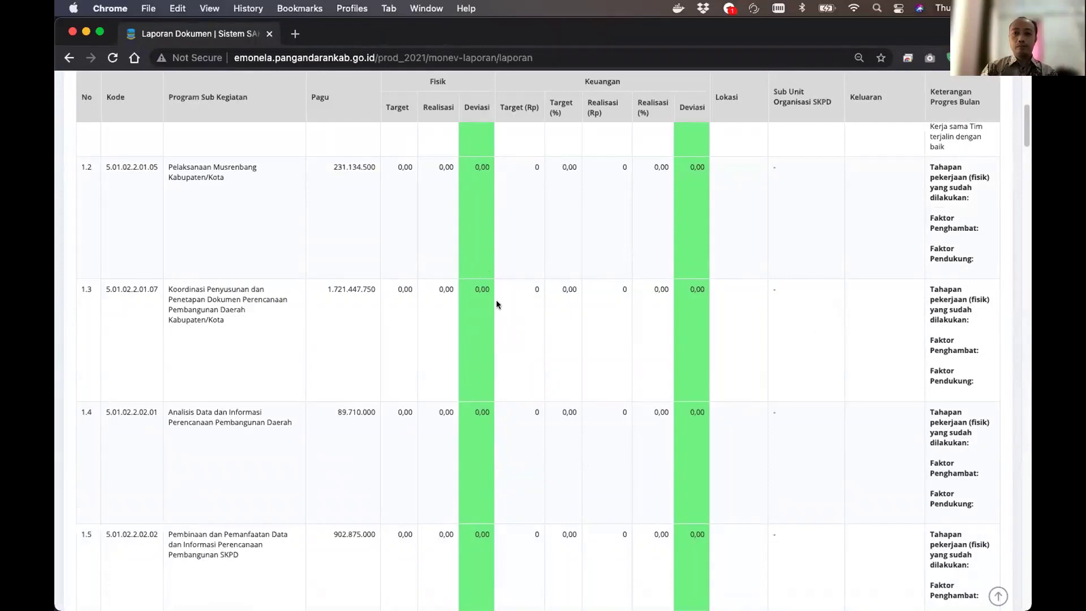
pyautogui.click(66, 99)
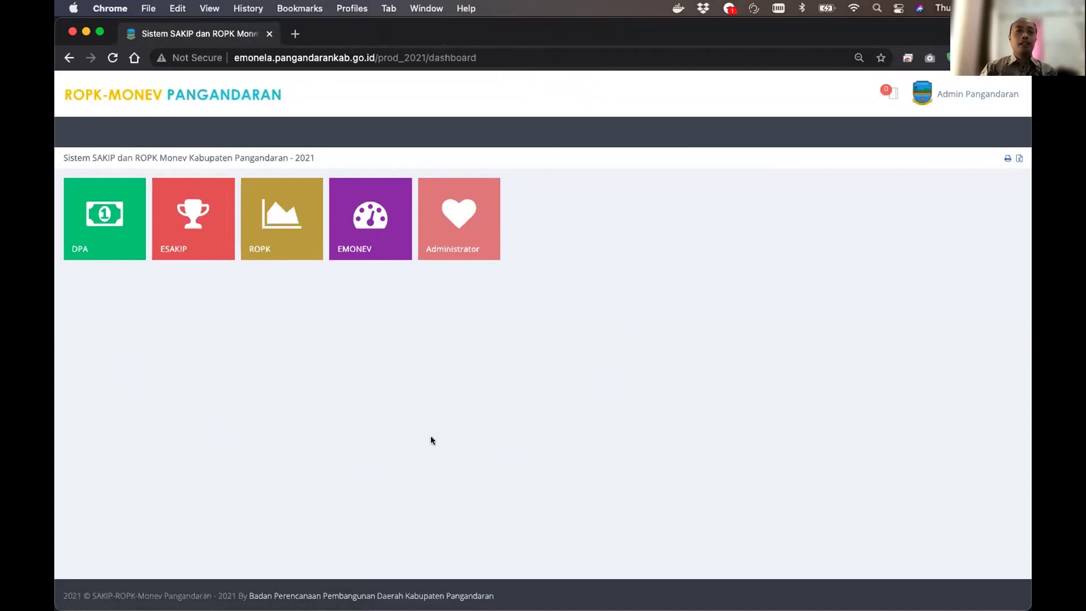
# Open the DPA list in the DPA module and enlarge the page zoom by one level
pyautogui.click(81, 218)
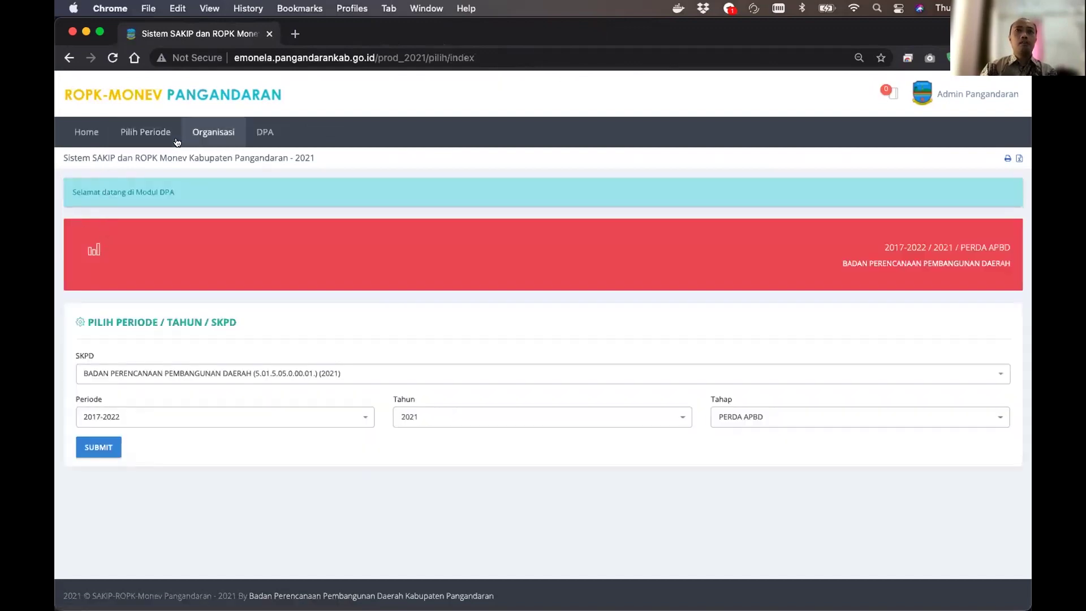
pyautogui.click(238, 134)
pyautogui.click(264, 132)
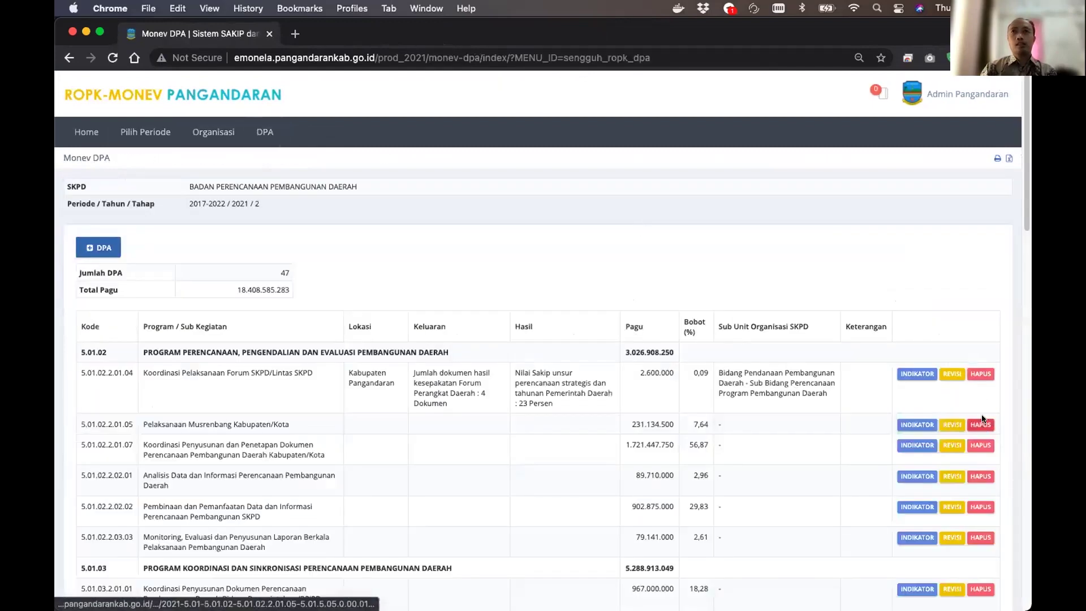
pyautogui.click(1017, 57)
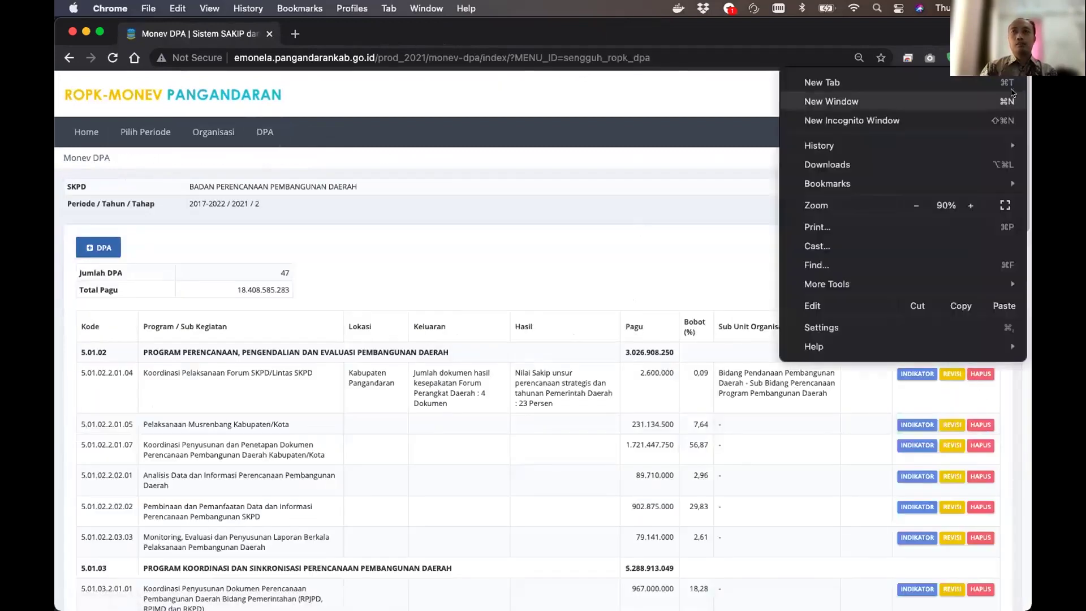
pyautogui.click(971, 206)
pyautogui.click(890, 419)
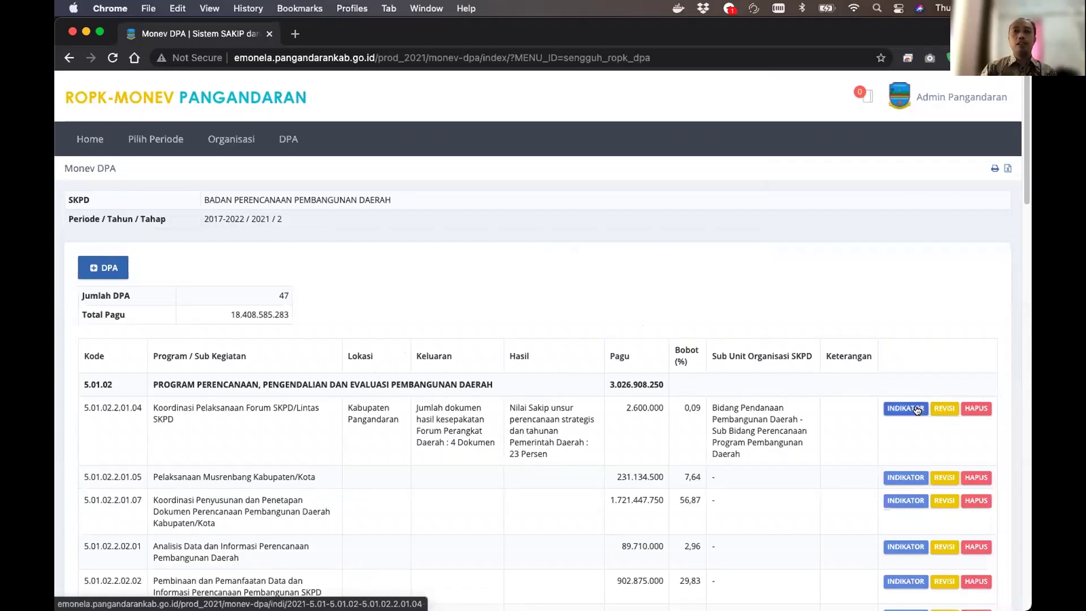
# Open the Organisasi page, revisit the DPA list's first sub kegiatan, and return to the home dashboard
pyautogui.click(216, 143)
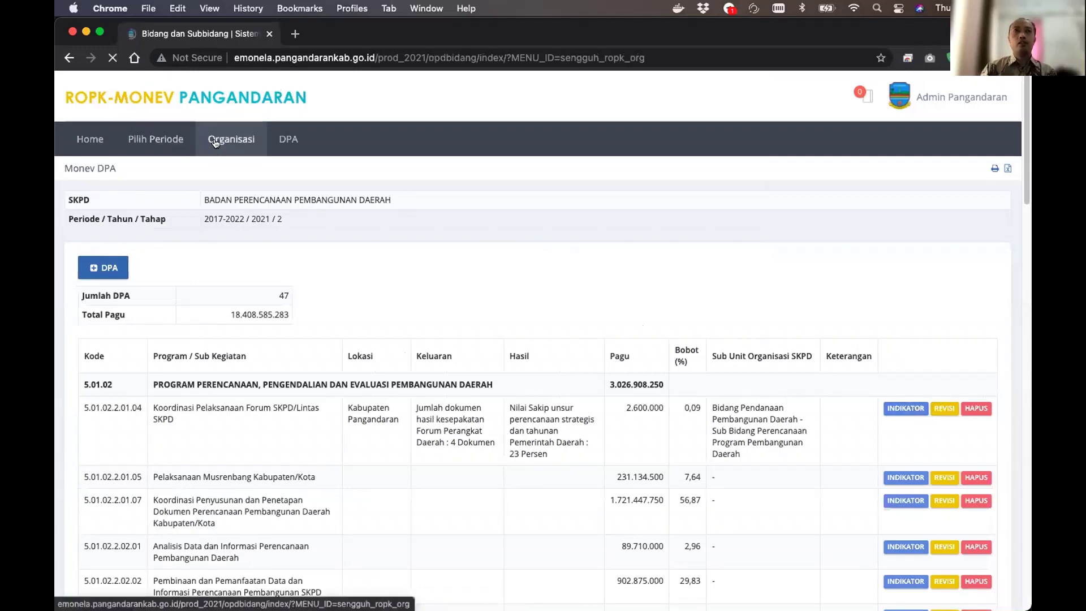
pyautogui.click(287, 140)
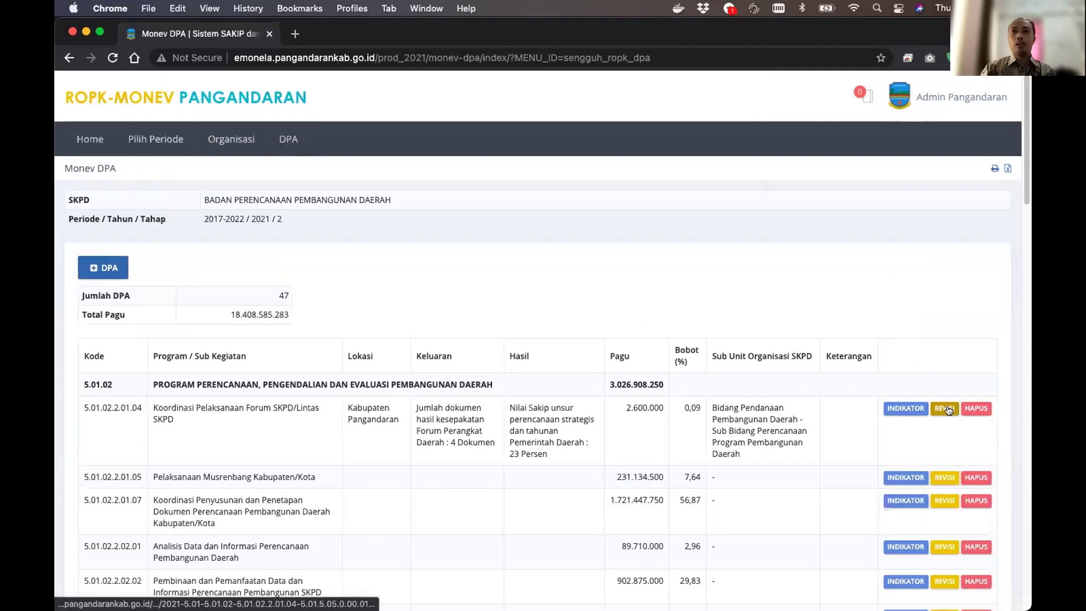
pyautogui.click(98, 96)
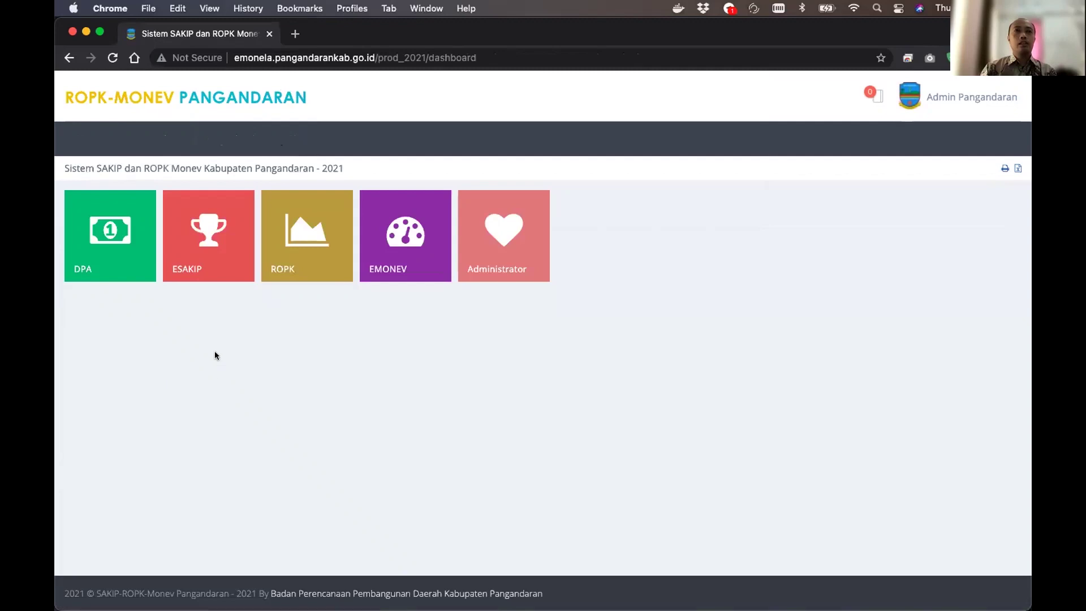
# In the ROPK module, open the ROPK Fisik plan for Koordinasi Pelaksanaan Forum SKPD/Lintas SKPD
pyautogui.click(307, 212)
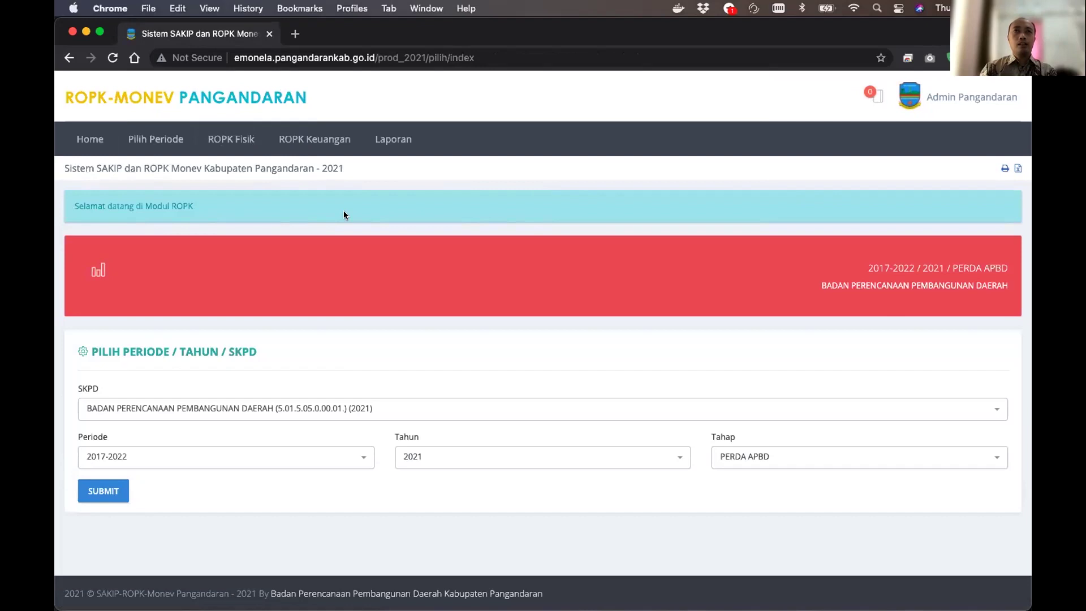
pyautogui.click(238, 139)
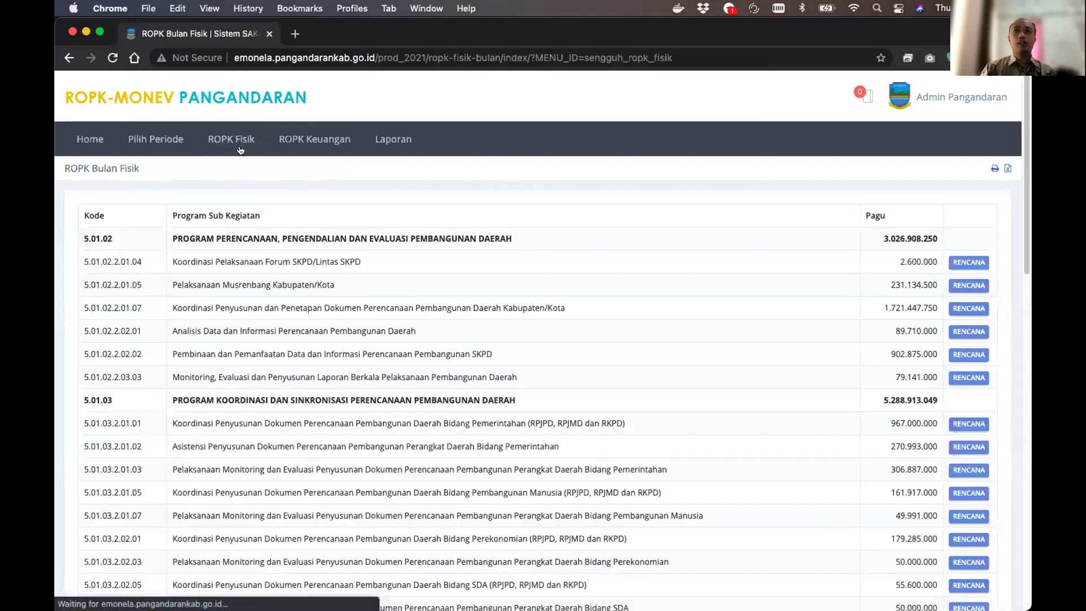
pyautogui.click(984, 264)
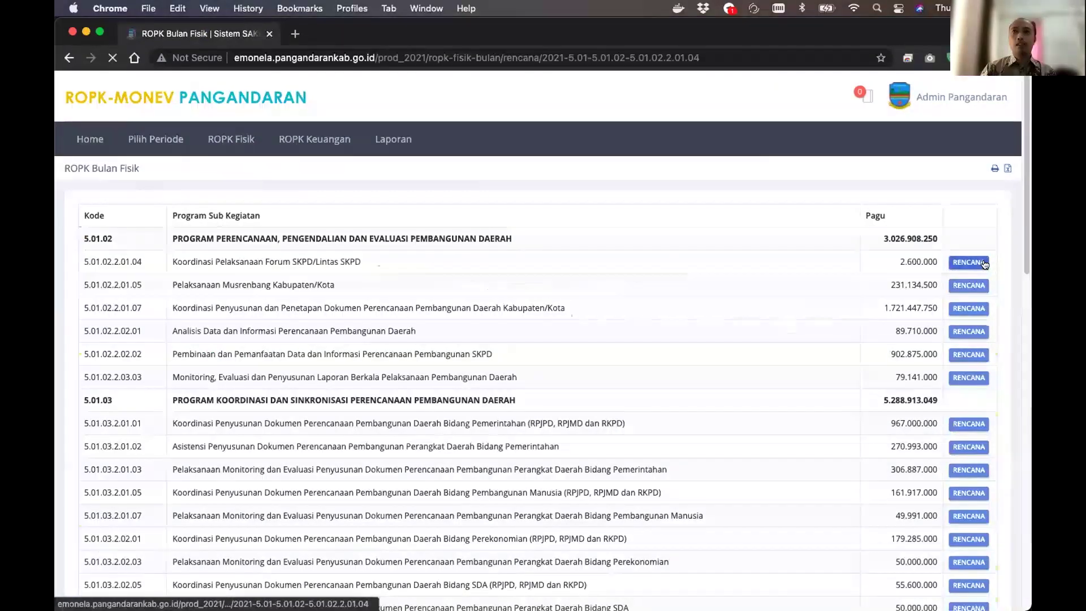
# View the ROPK Keuangan monthly plan for Koordinasi Pelaksanaan Forum SKPD/Lintas SKPD, and return to the home dashboard
pyautogui.click(309, 134)
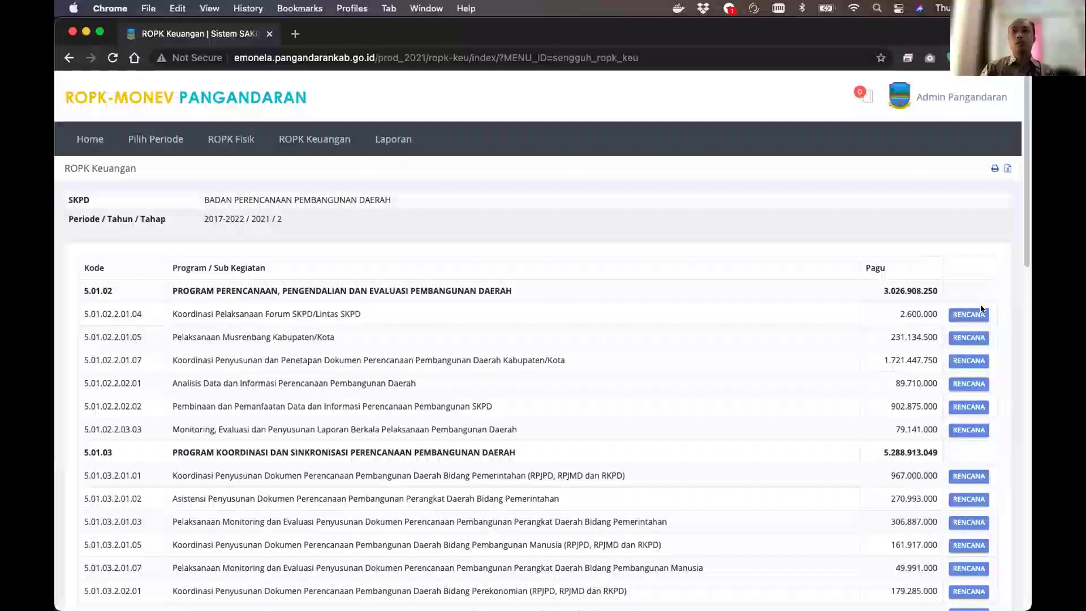
pyautogui.click(981, 311)
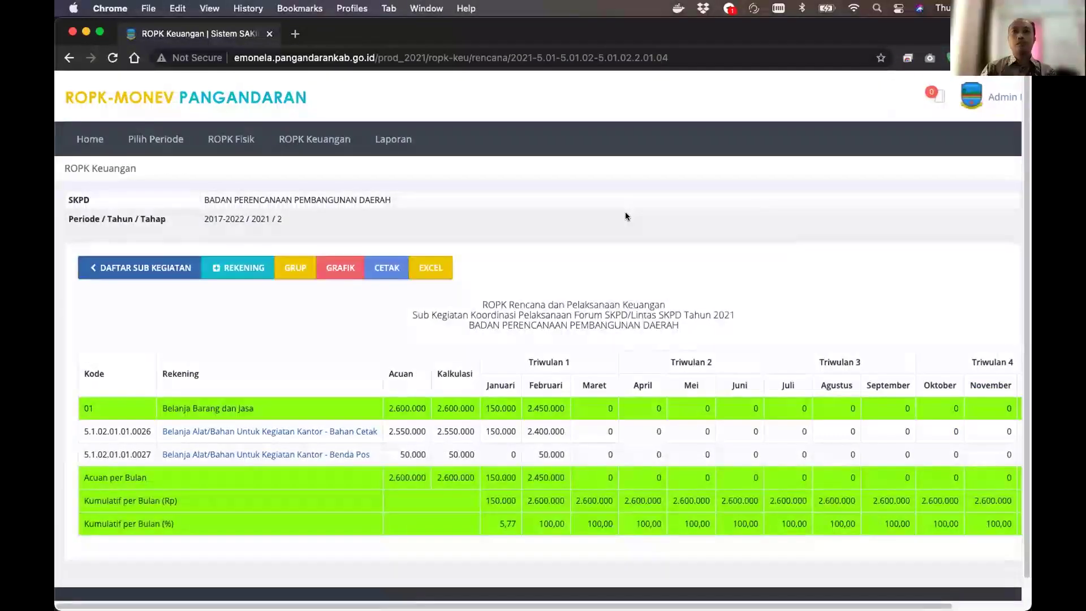
pyautogui.click(101, 99)
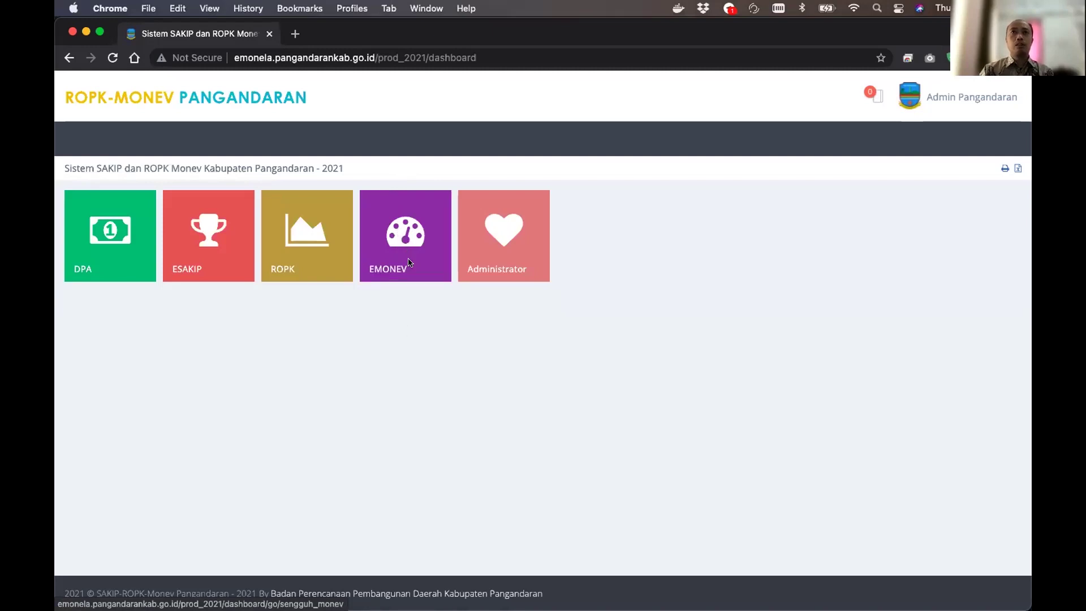
# Review the EMONEV monthly progress entries for Koordinasi Pelaksanaan Forum SKPD/Lintas SKPD, and return to the home dashboard
pyautogui.click(412, 231)
pyautogui.click(286, 139)
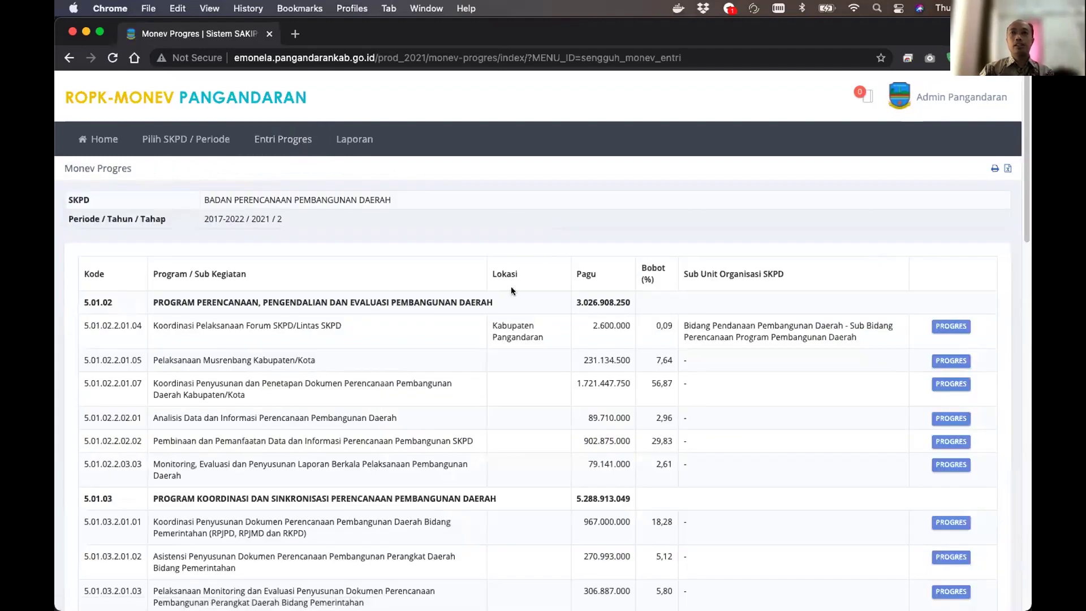
pyautogui.click(951, 326)
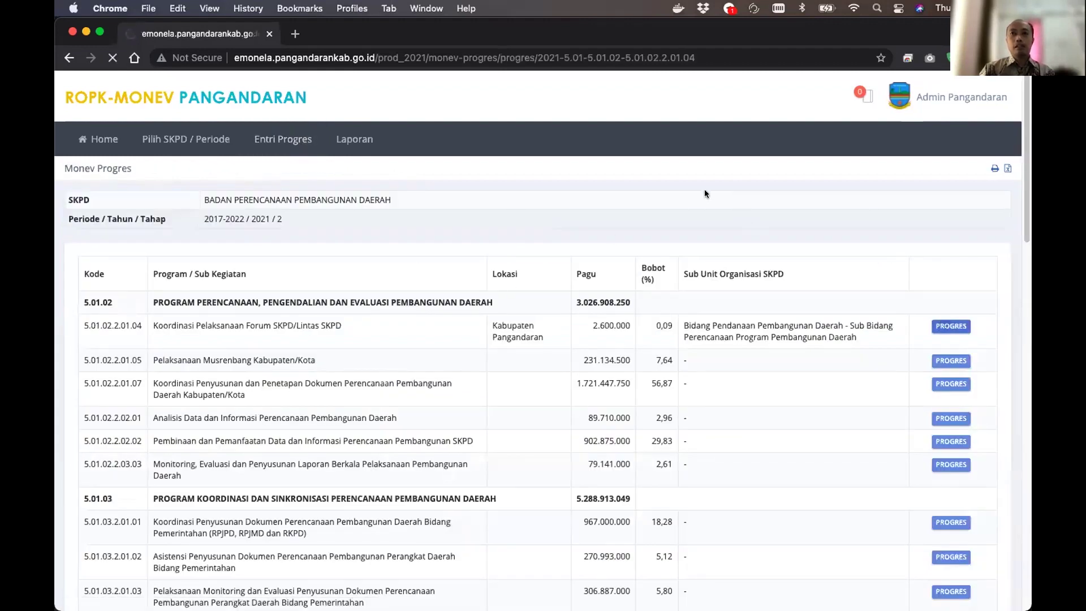
pyautogui.scroll(-1, 828, 199)
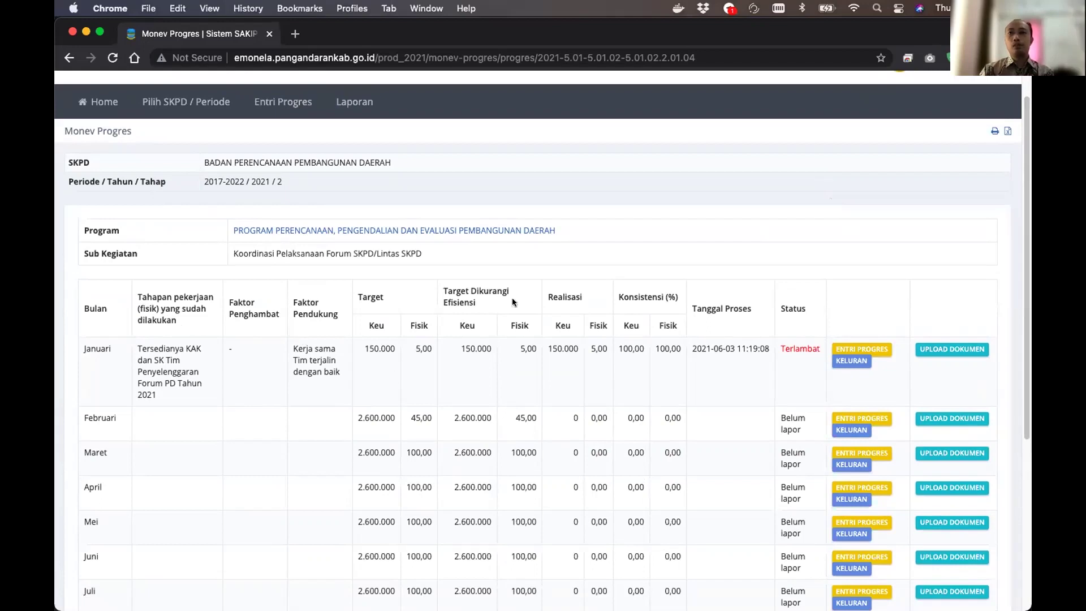
pyautogui.scroll(-1, 873, 236)
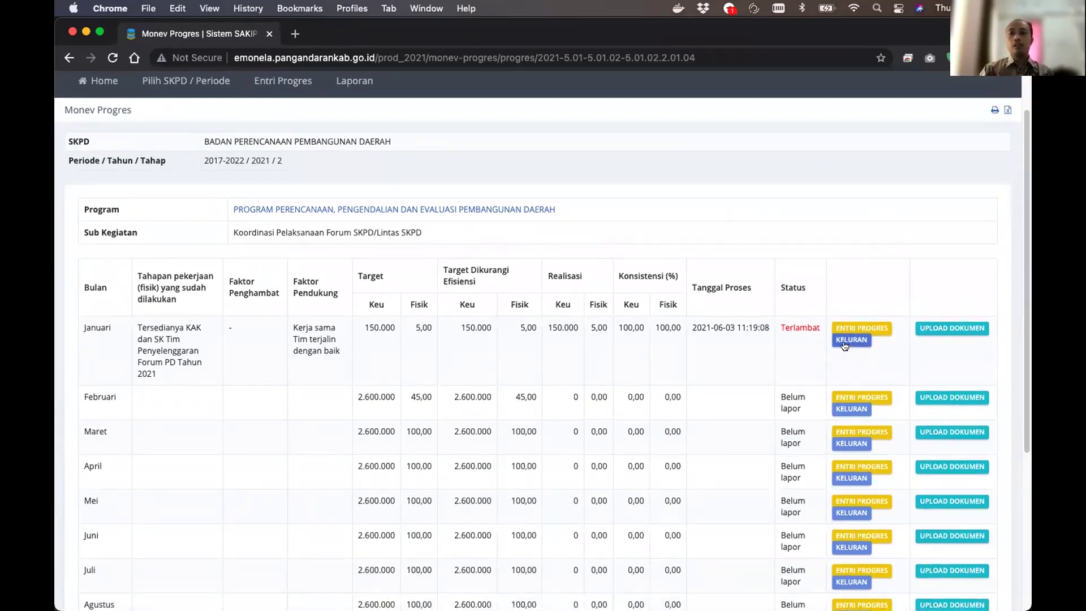
pyautogui.scroll(-1, 954, 257)
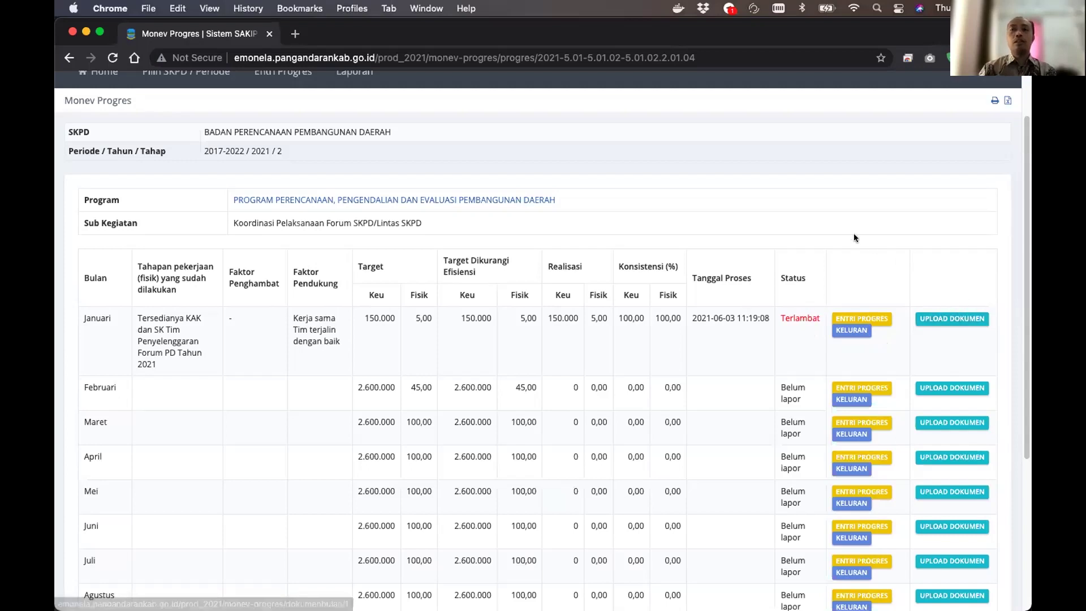
pyautogui.scroll(2, 853, 233)
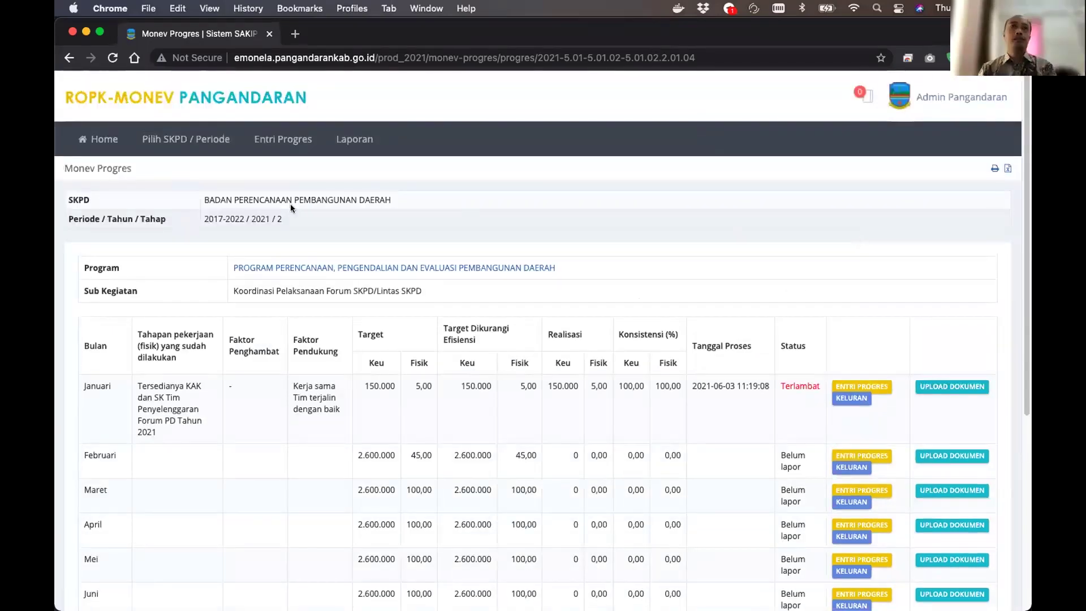
pyautogui.click(79, 100)
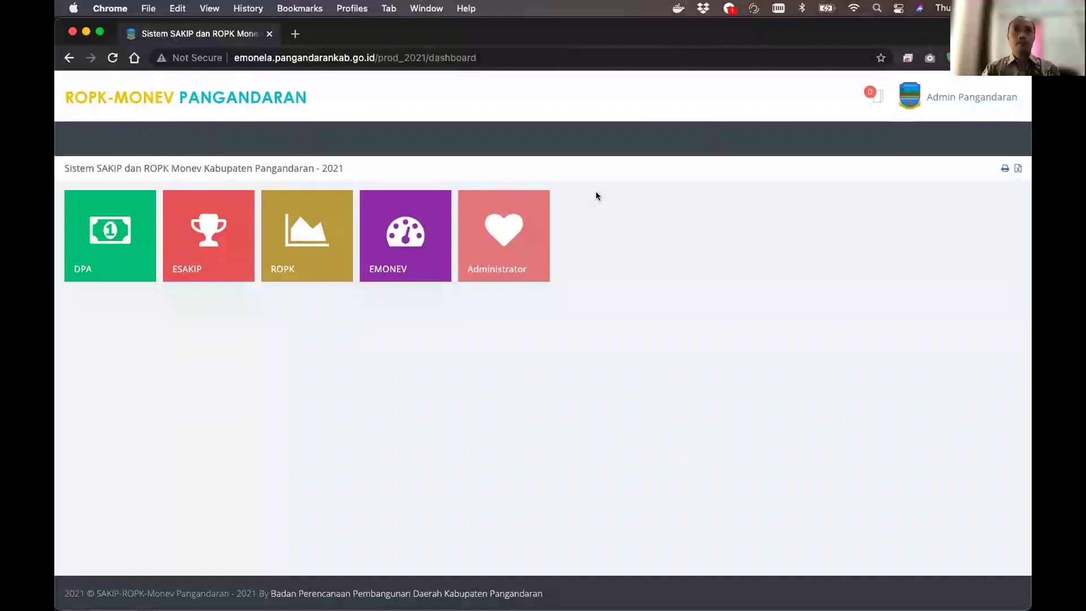